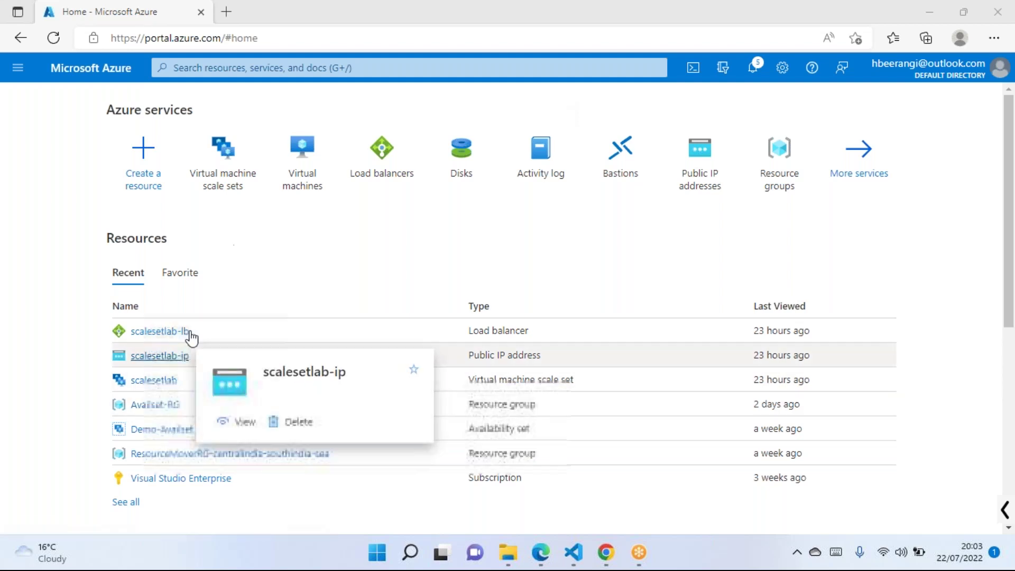
Open the scalesetlab virtual machine scale set and check the status of its instances
click(227, 185)
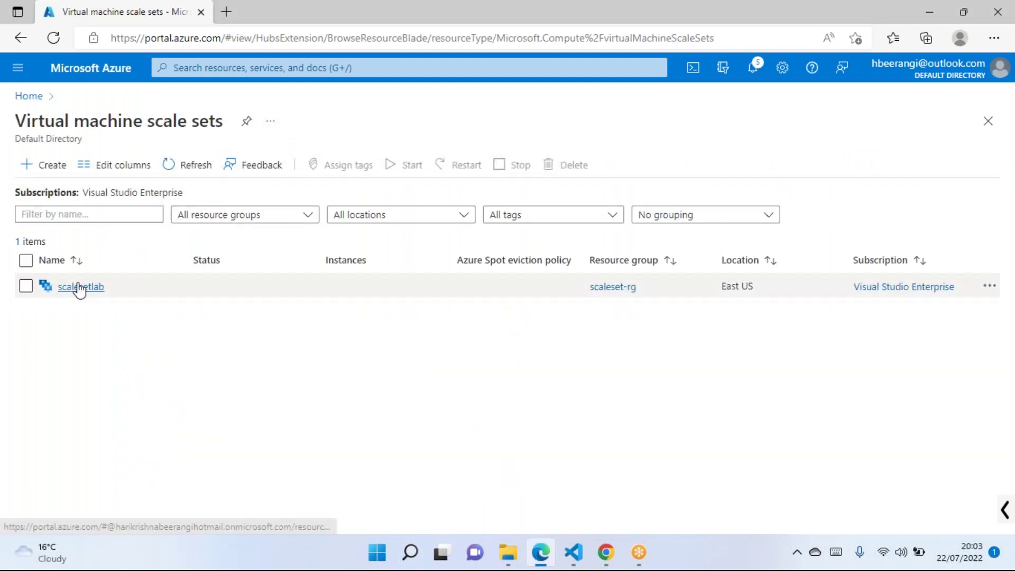
click(88, 289)
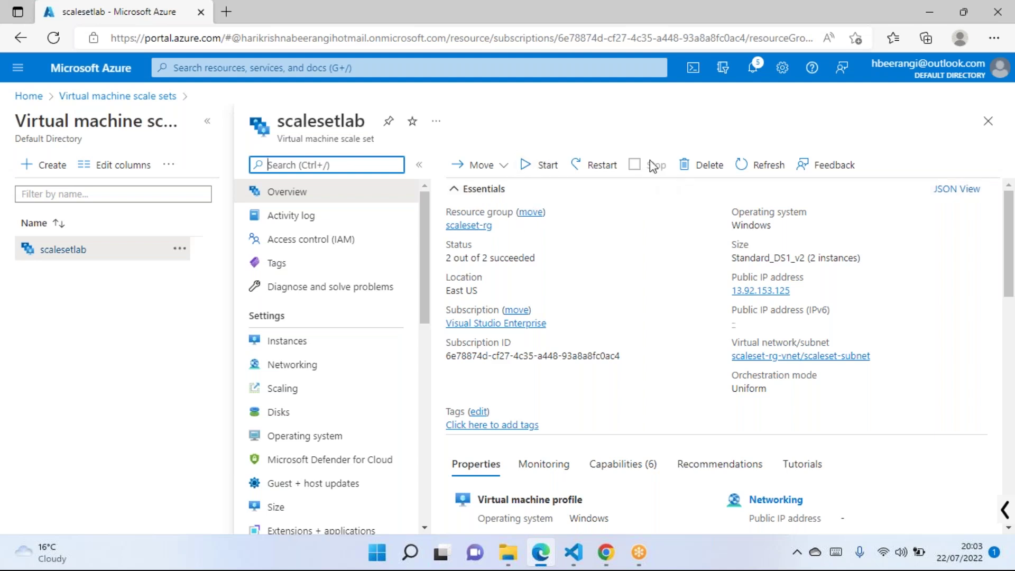
click(285, 344)
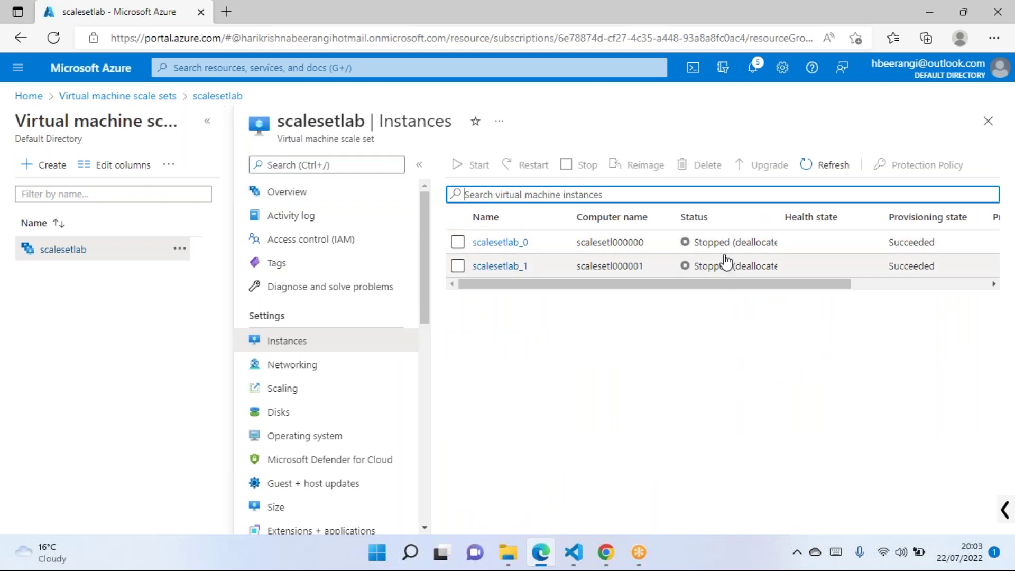
Start the whole scalesetlab scale set from its overview, refresh it, and check the instances again
click(290, 194)
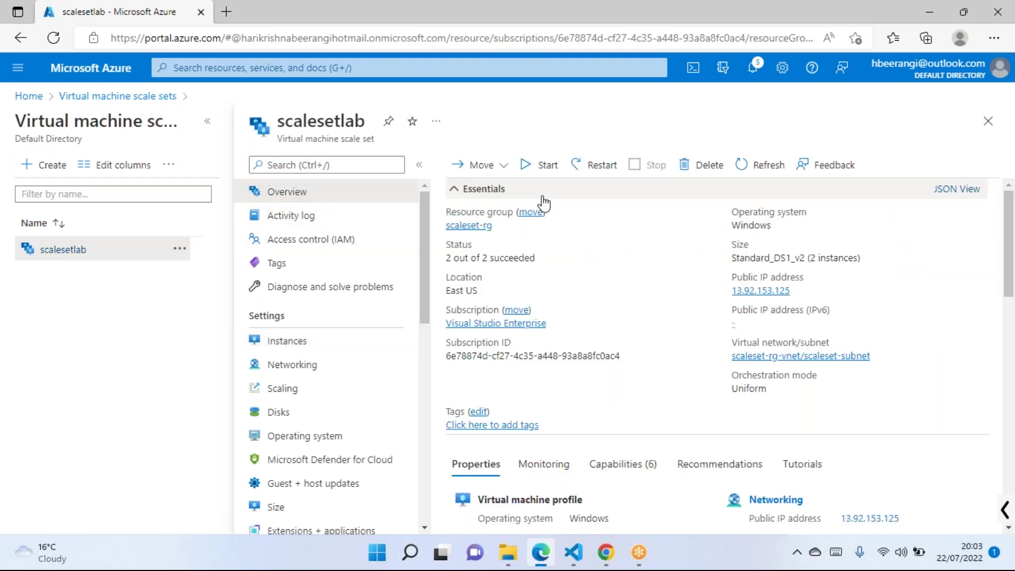
click(546, 168)
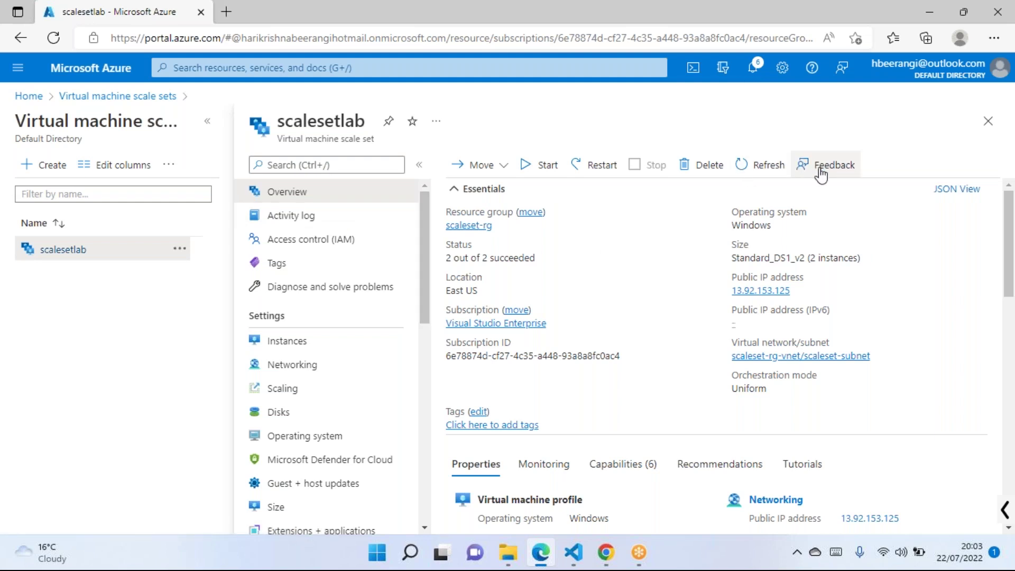
click(772, 175)
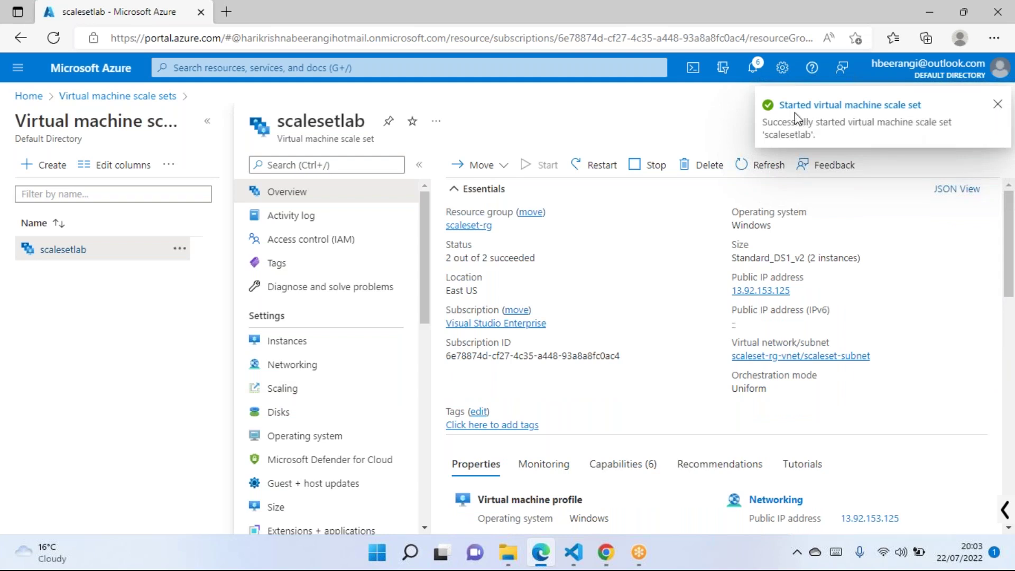
click(997, 104)
click(297, 352)
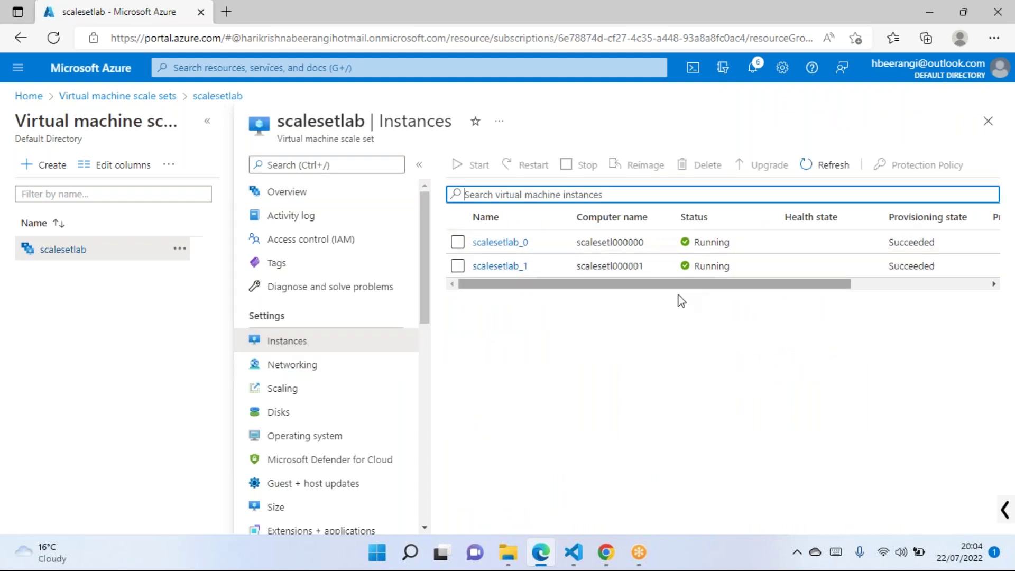
Switch the scale set's scaling to custom autoscale and review the default condition's scale-out and scale-in rules
click(284, 390)
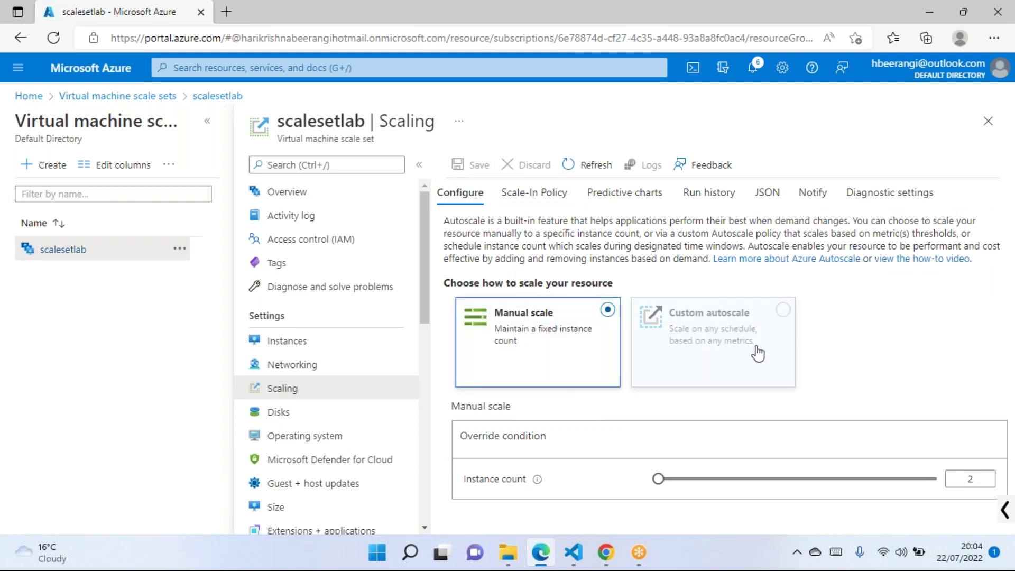
click(712, 339)
scroll(844, 325, down, 3)
scroll(844, 323, down, 6)
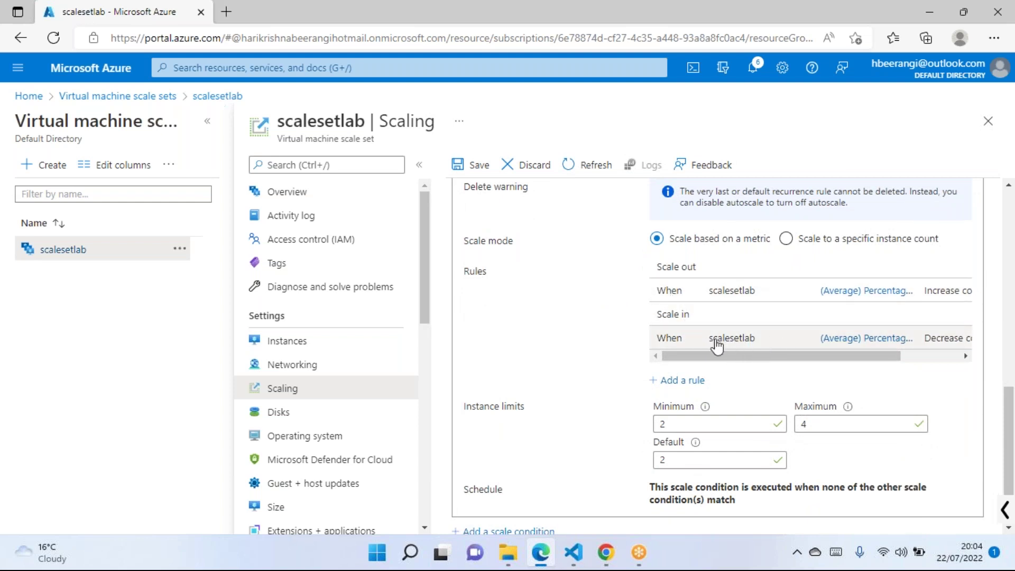
mouse_move(743, 357)
mouse_down()
mouse_move(857, 358)
mouse_move(730, 358)
mouse_up()
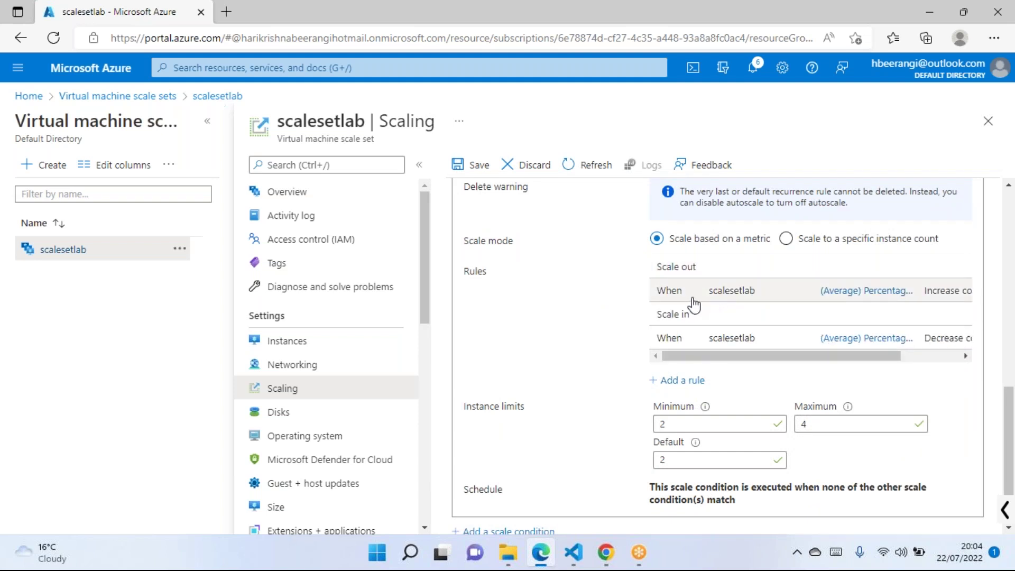
drag(841, 359, 902, 358)
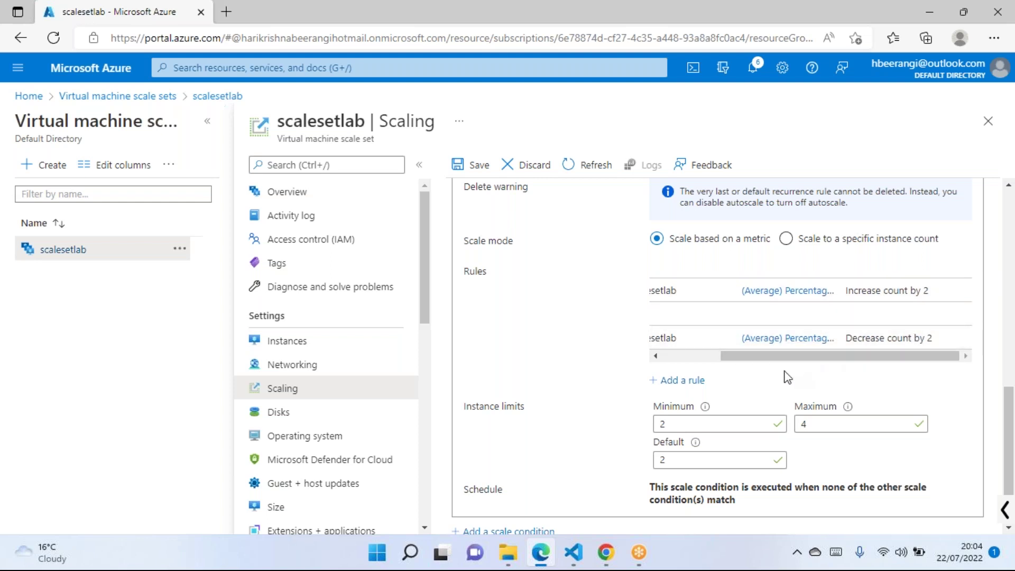
drag(748, 360, 700, 381)
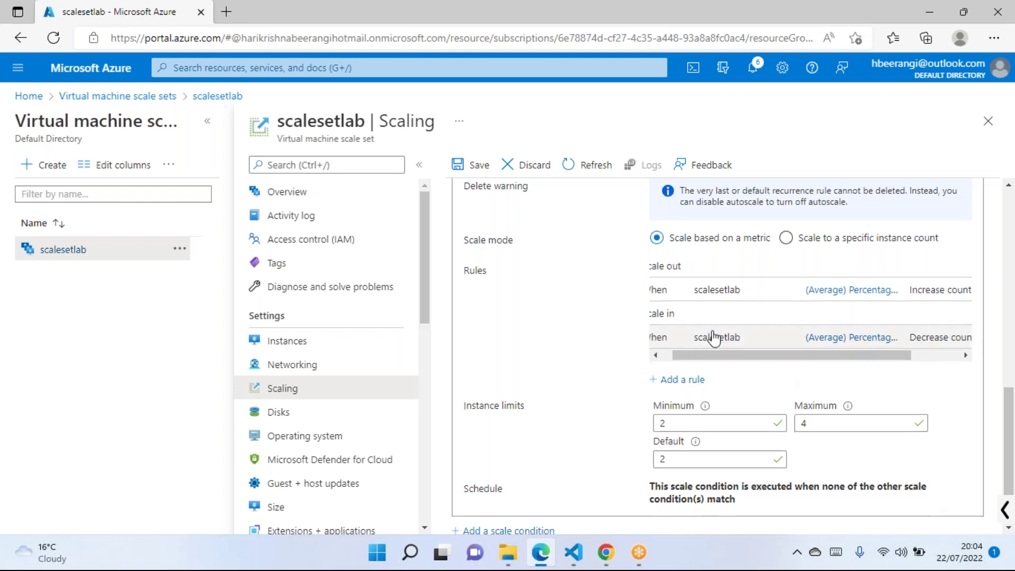
Add a scale condition and set its maximum instance limit to 4
scroll(717, 338, down, 1)
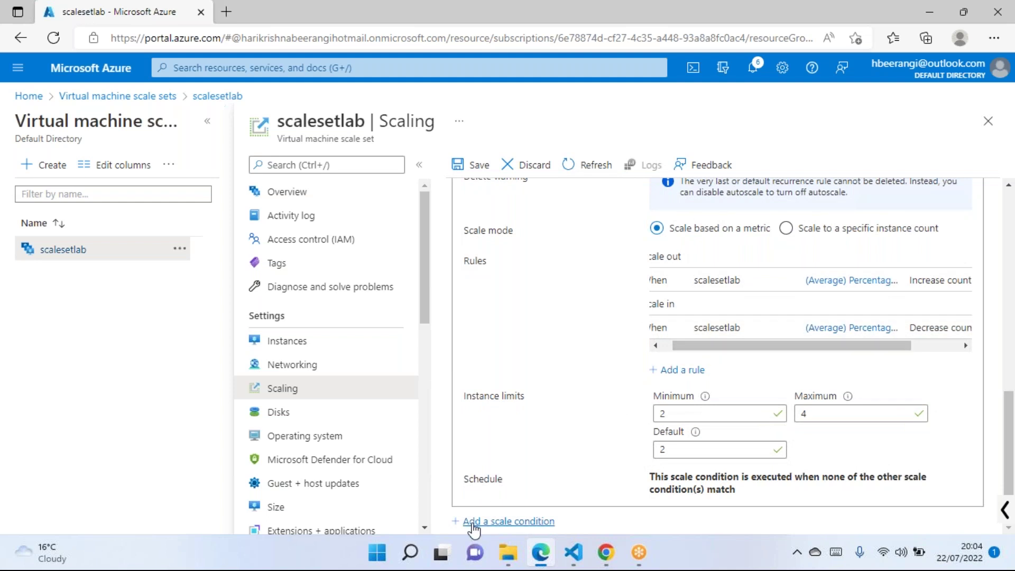
click(514, 521)
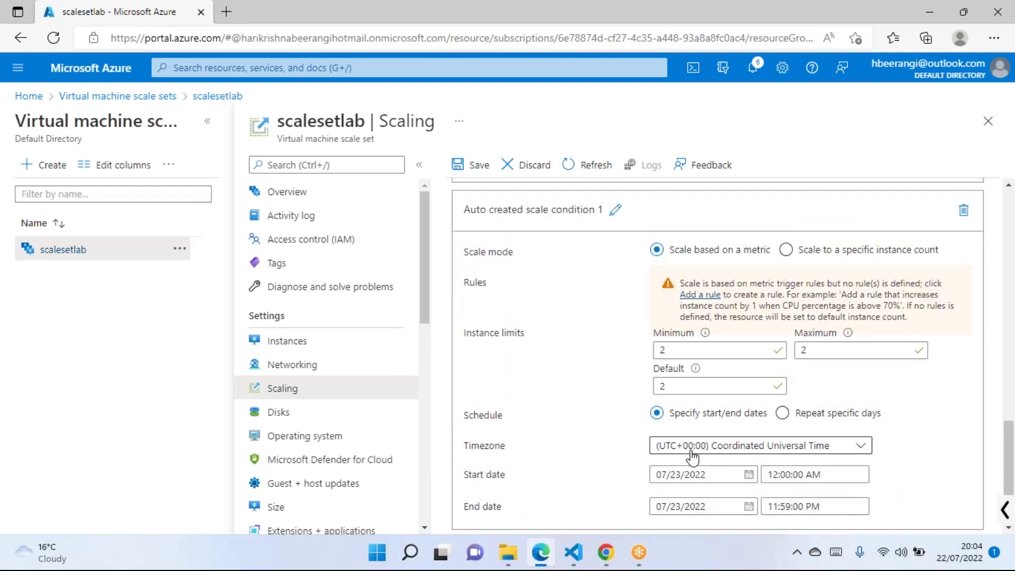
double_click(725, 351)
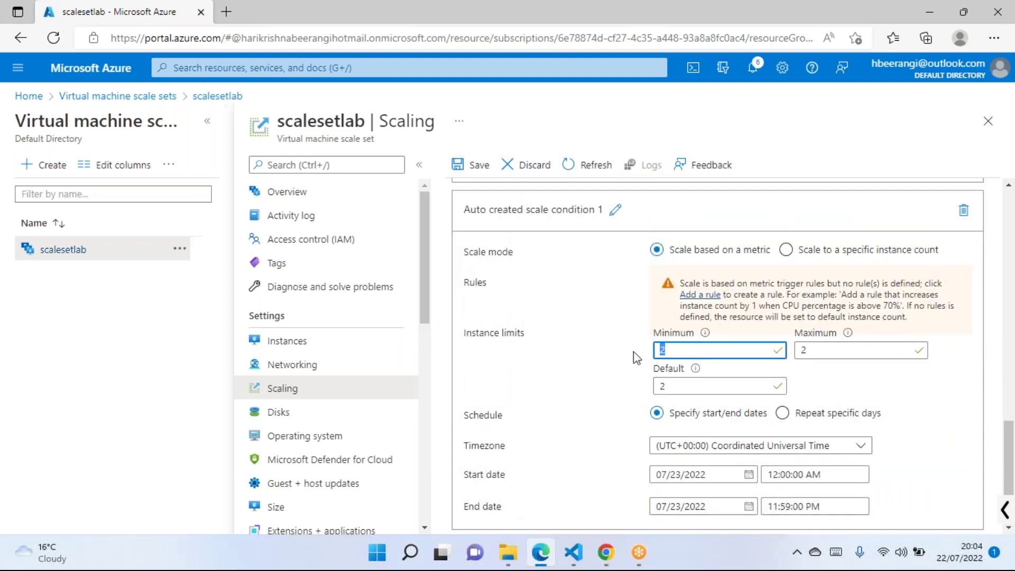
click(845, 351)
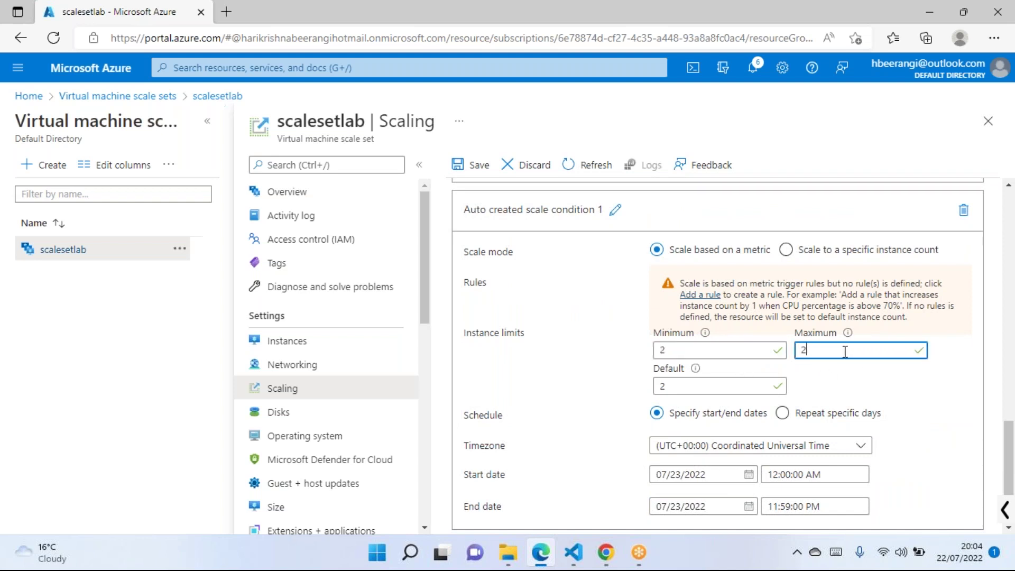
double_click(845, 350)
click(841, 383)
Set the new scale condition's timezone to (UTC+05:30) Chennai, Kolkata, Mumbai, New Delhi
scroll(688, 423, down, 1)
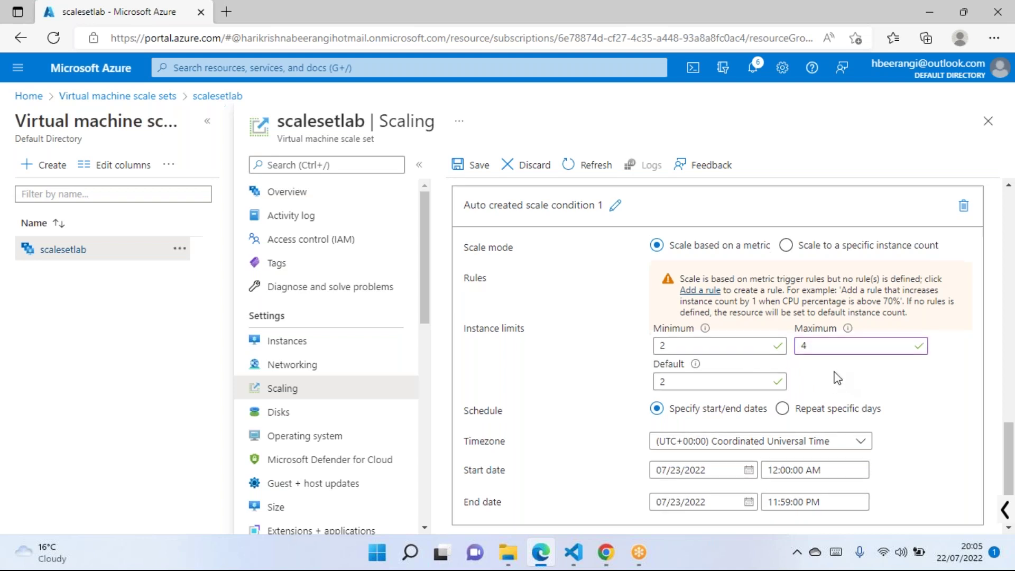
click(687, 425)
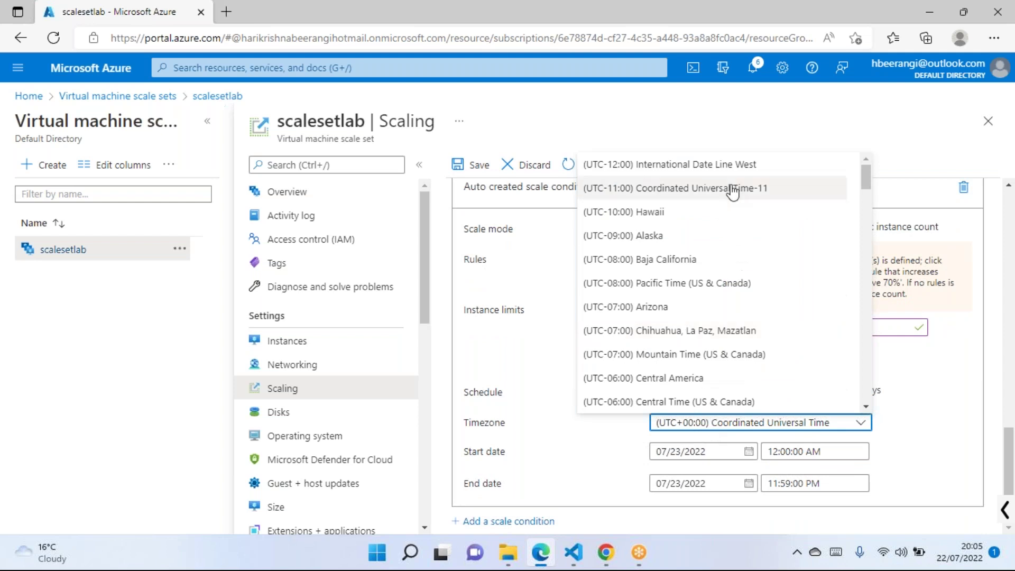
scroll(679, 247, down, 6)
scroll(693, 271, down, 12)
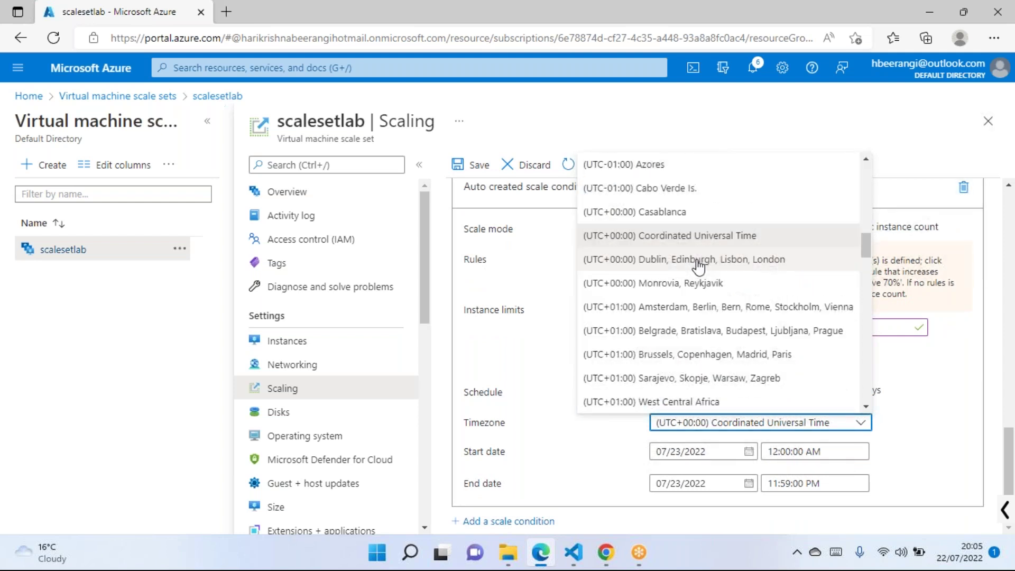
scroll(671, 323, down, 3)
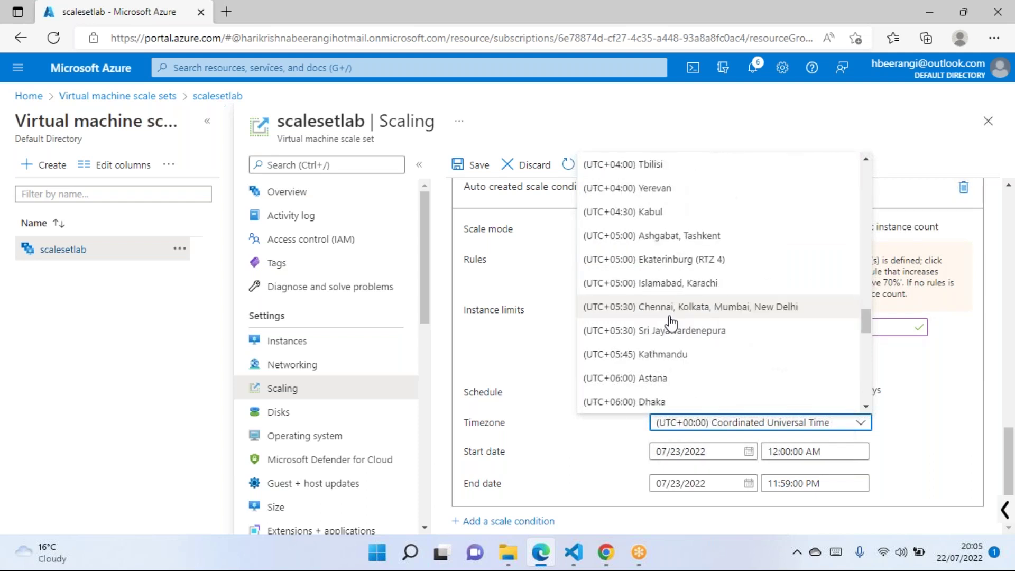
click(670, 310)
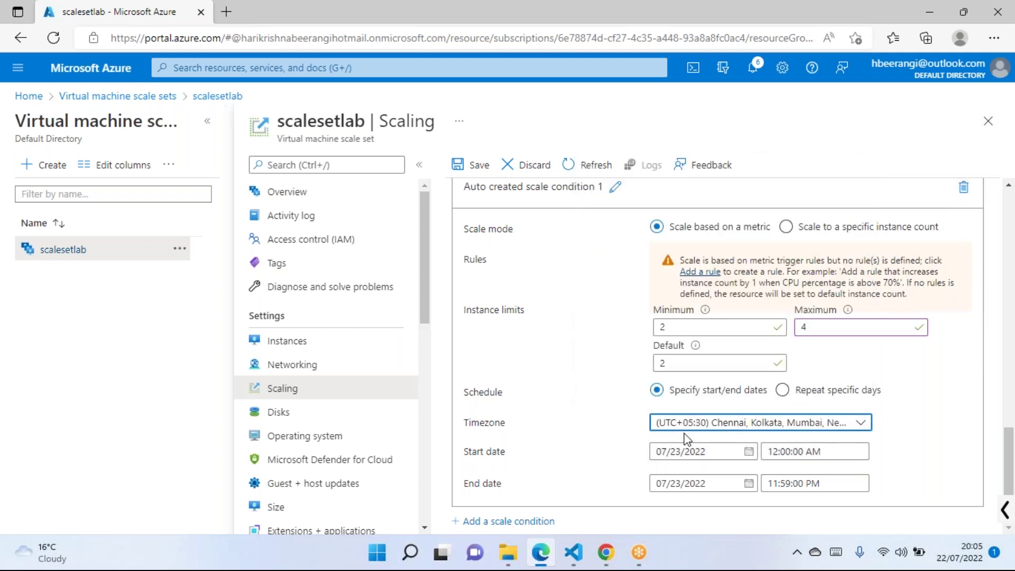
click(924, 405)
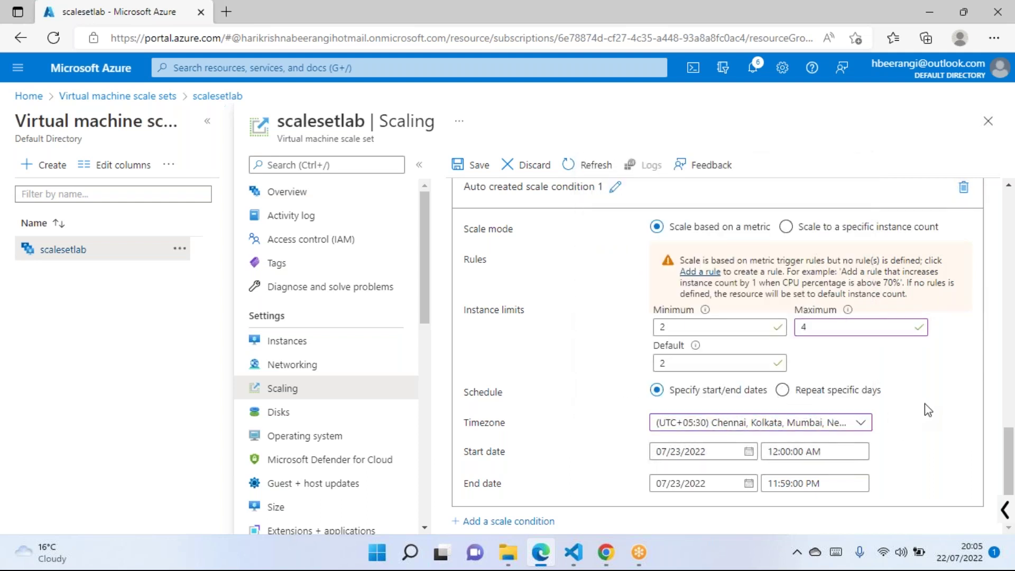
Schedule the new scale condition with start date 07/24/2022 and end date 07/25/2022
click(748, 452)
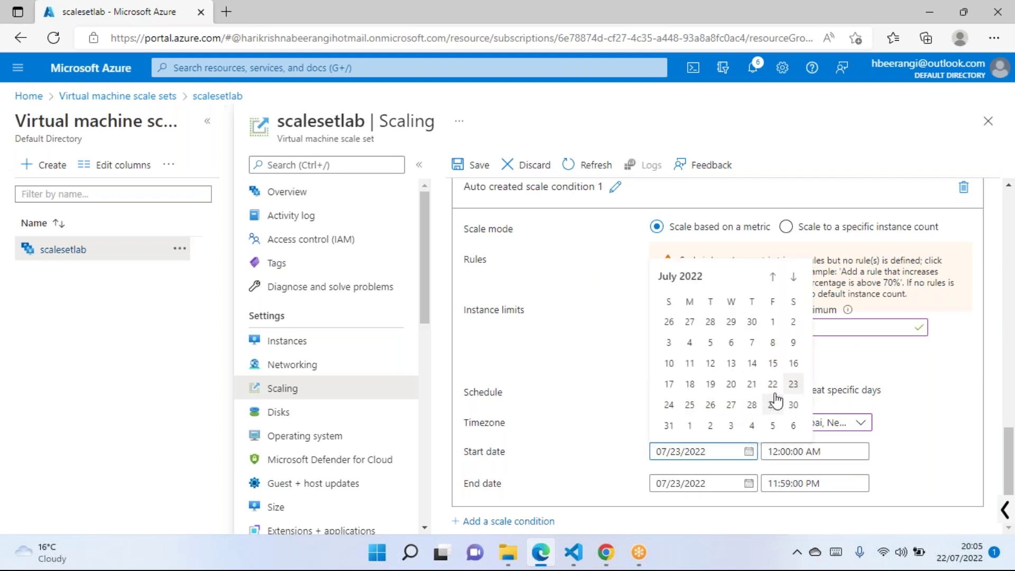
click(678, 406)
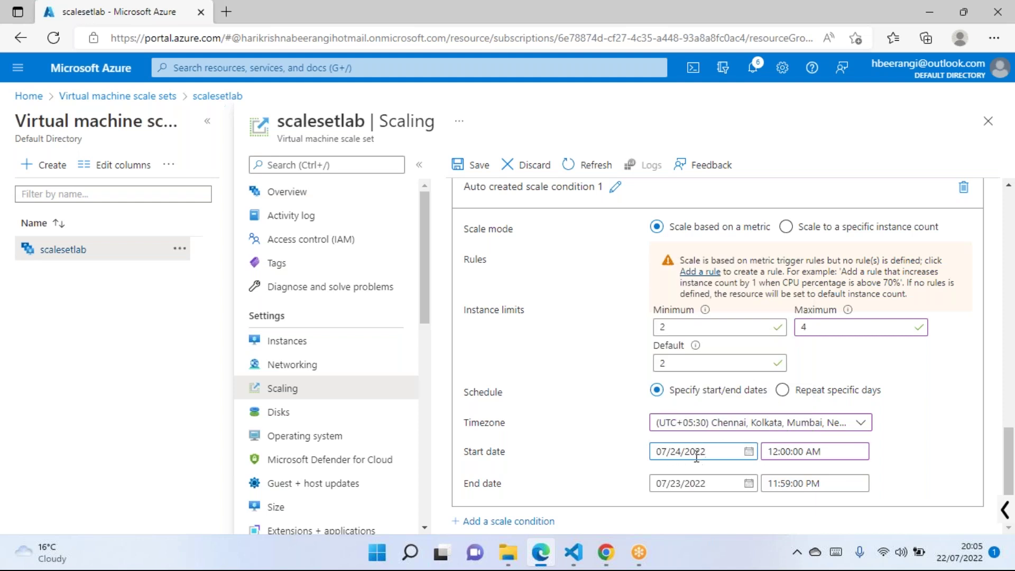
click(747, 483)
click(687, 439)
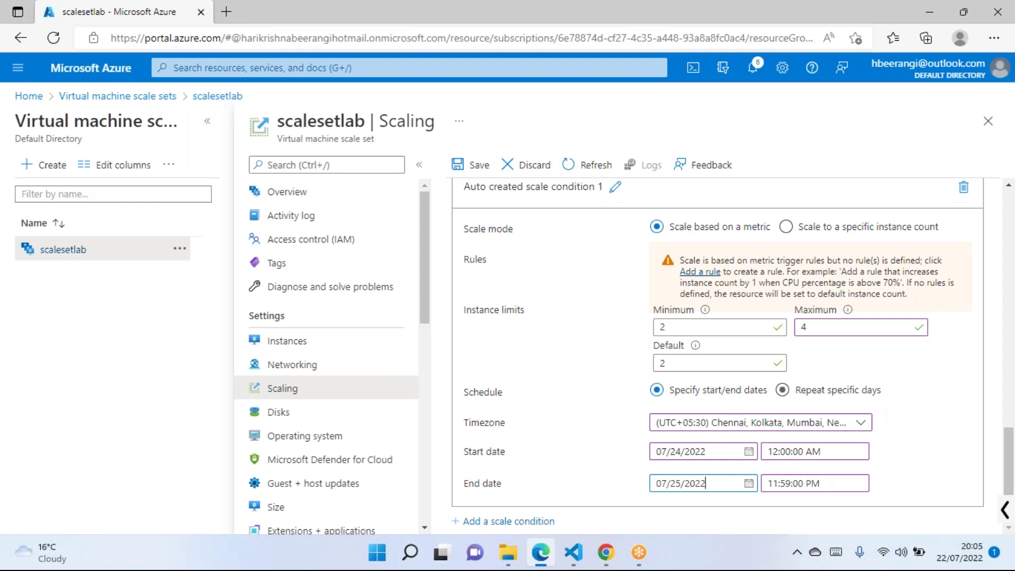
Compare the new condition's metric-based and specific-instance-count scale modes, and look over the default condition's rules
scroll(684, 390, up, 1)
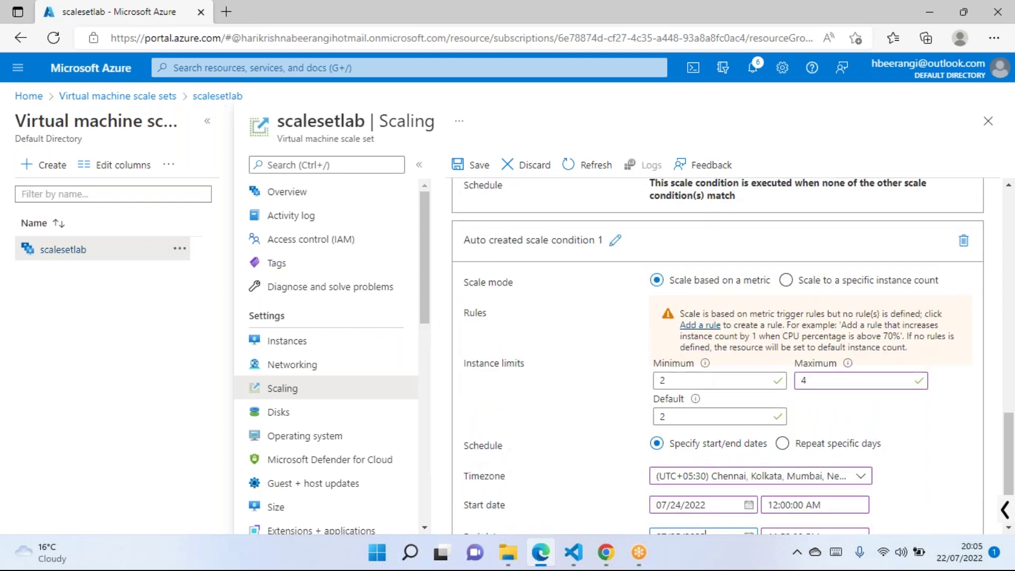
scroll(616, 334, up, 2)
scroll(687, 246, down, 3)
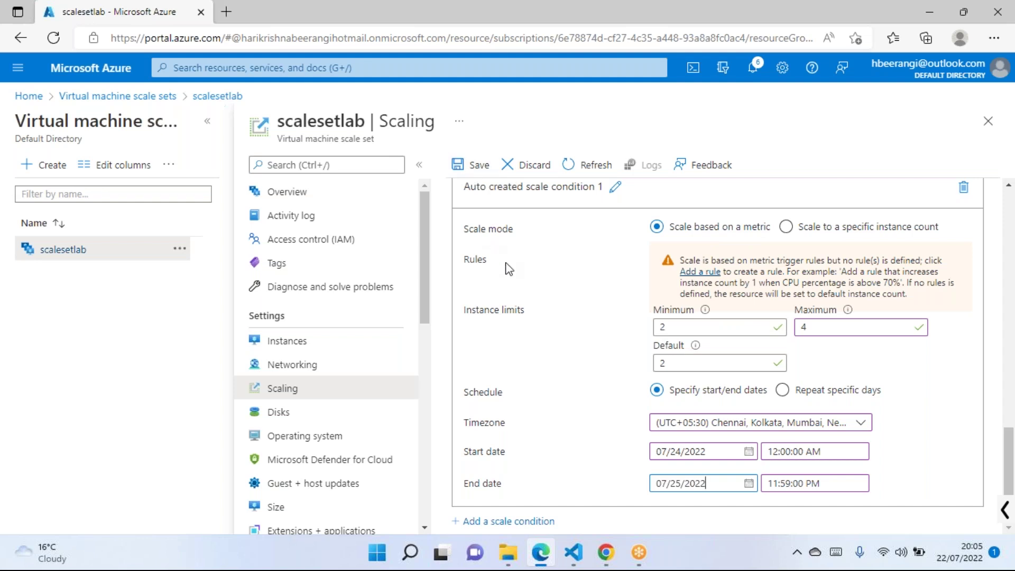
scroll(782, 296, up, 1)
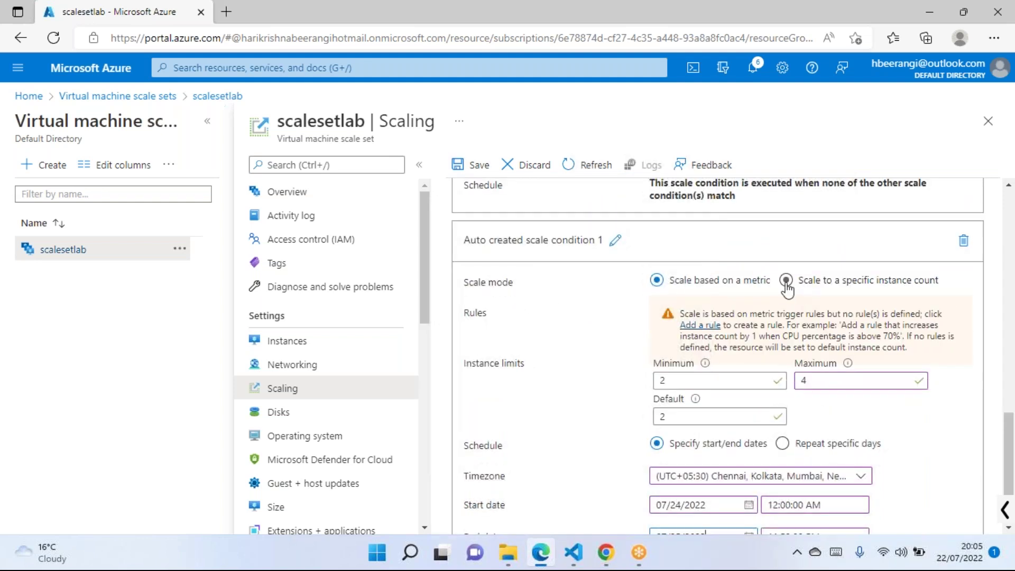
click(786, 281)
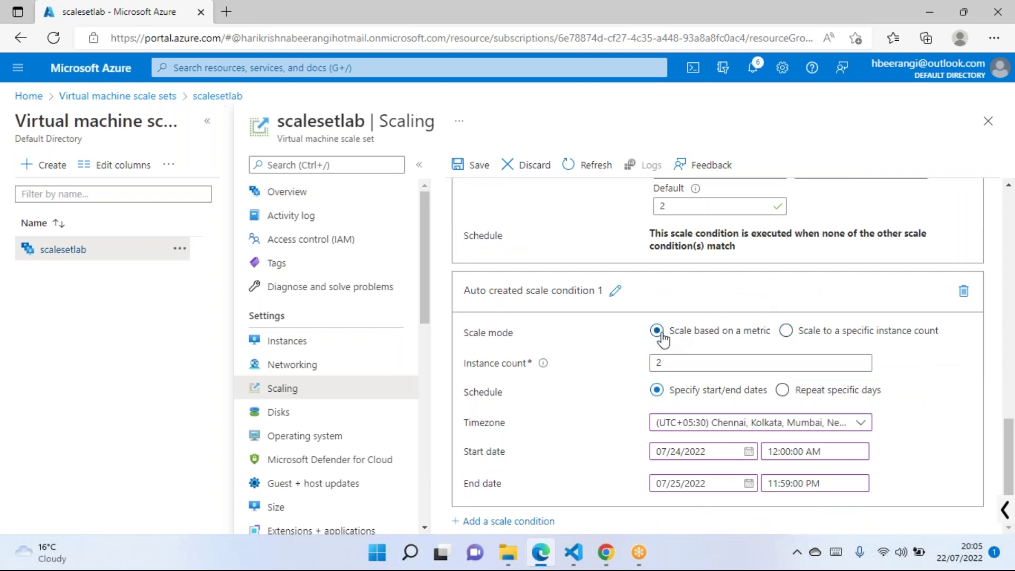
click(657, 331)
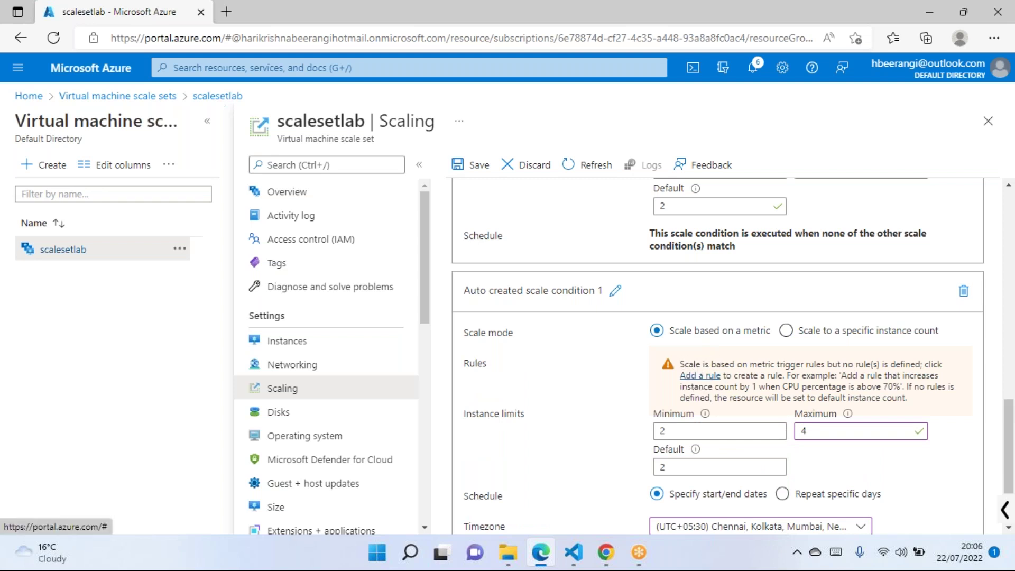
scroll(703, 378, up, 5)
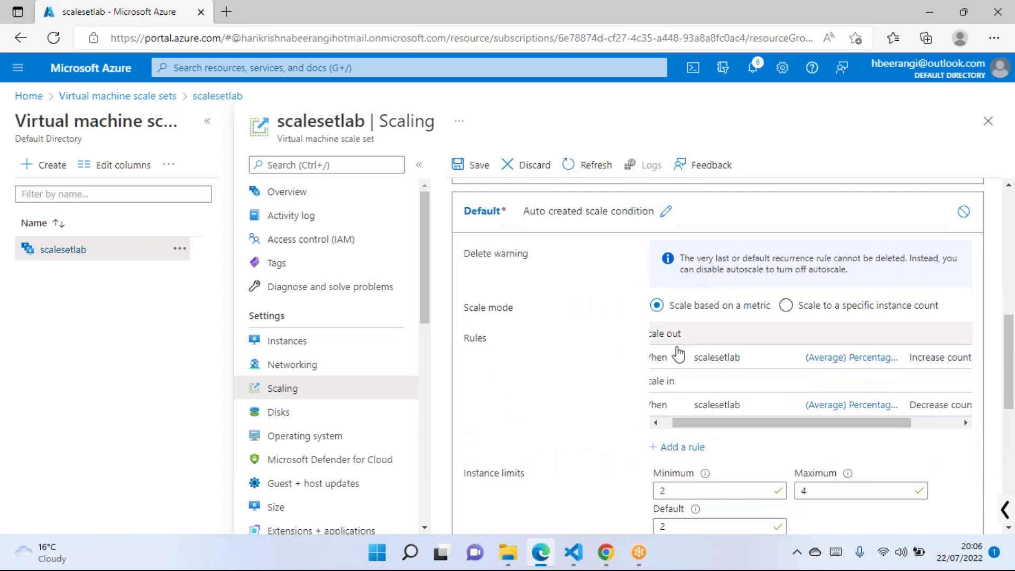
scroll(680, 319, down, 5)
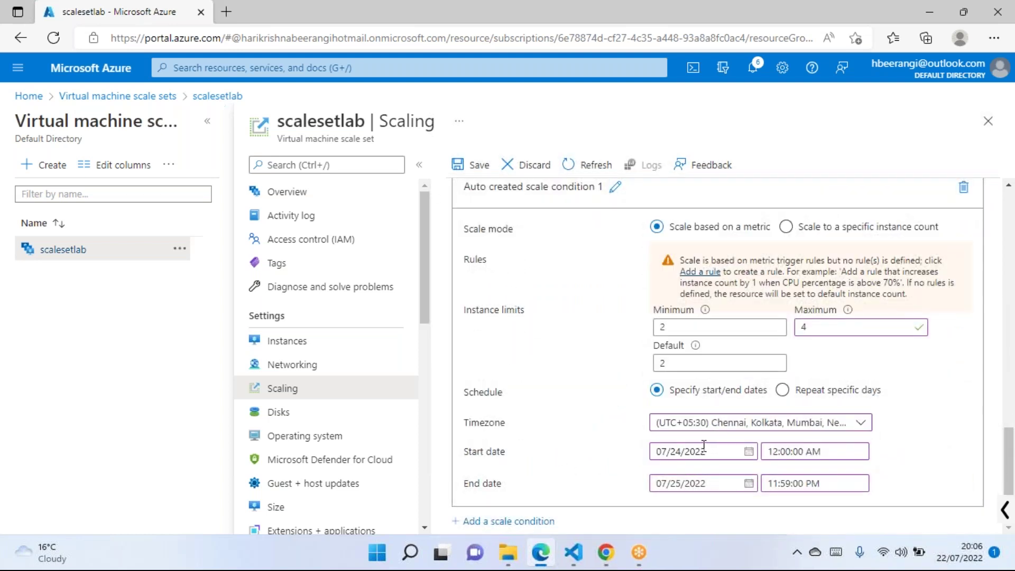
Switch the new scale condition to scale to a specific instance count and set the count to 5
scroll(705, 396, up, 2)
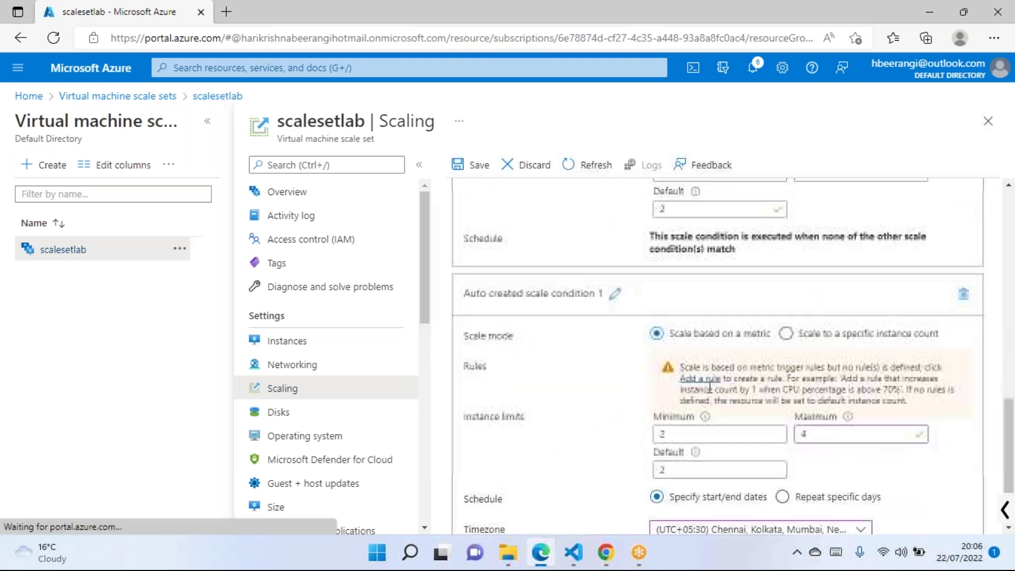
click(787, 335)
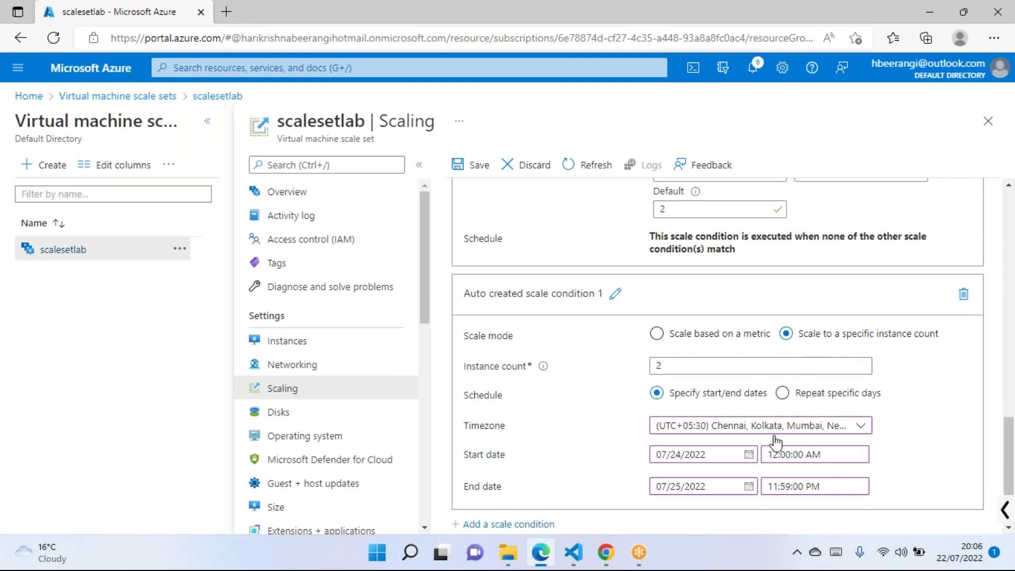
double_click(691, 361)
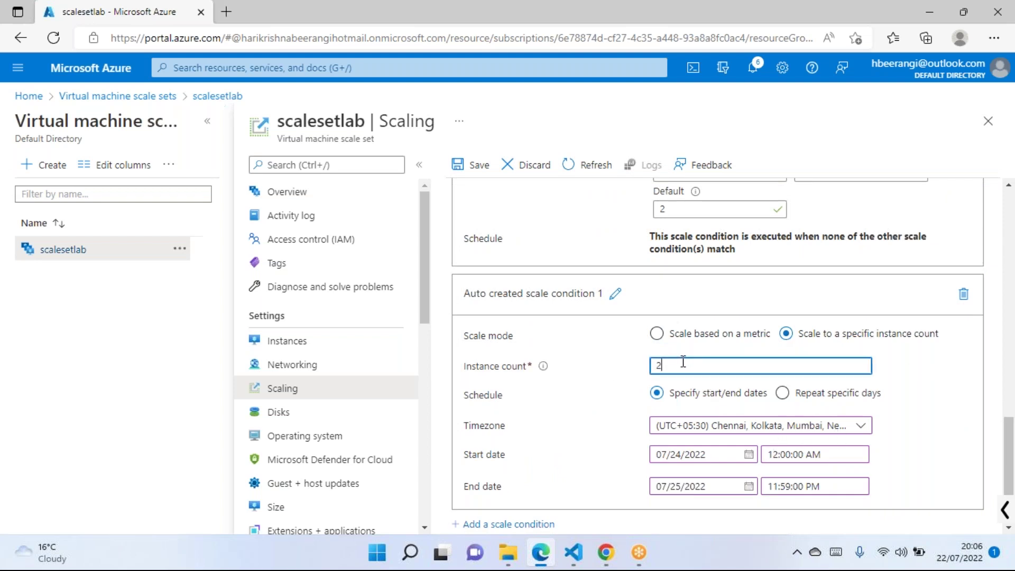
click(599, 405)
double_click(687, 364)
text(5)
click(929, 439)
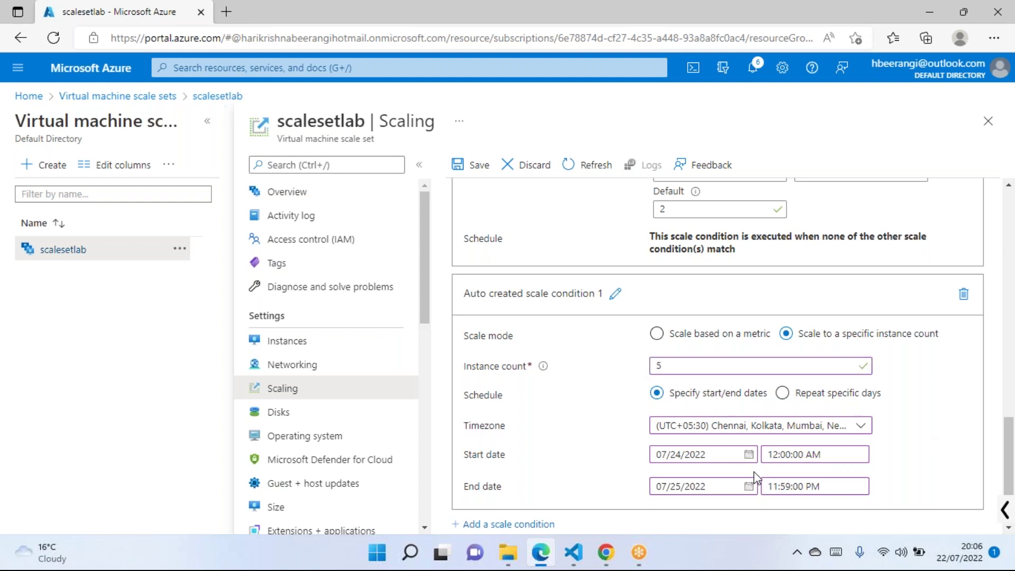
Change the start date of the new scale condition's schedule to 07/22/2022
scroll(719, 456, down, 1)
click(749, 451)
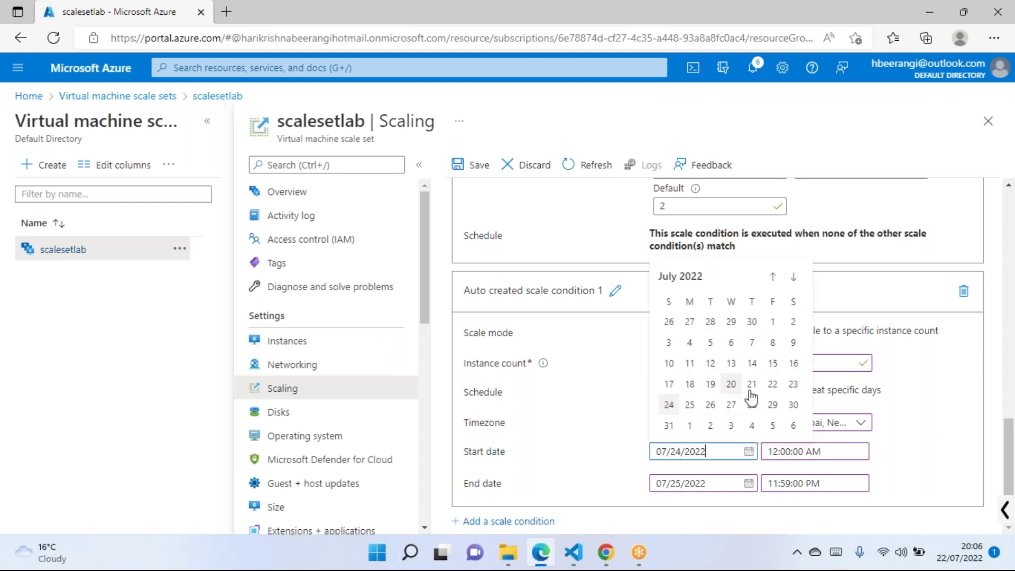
click(772, 385)
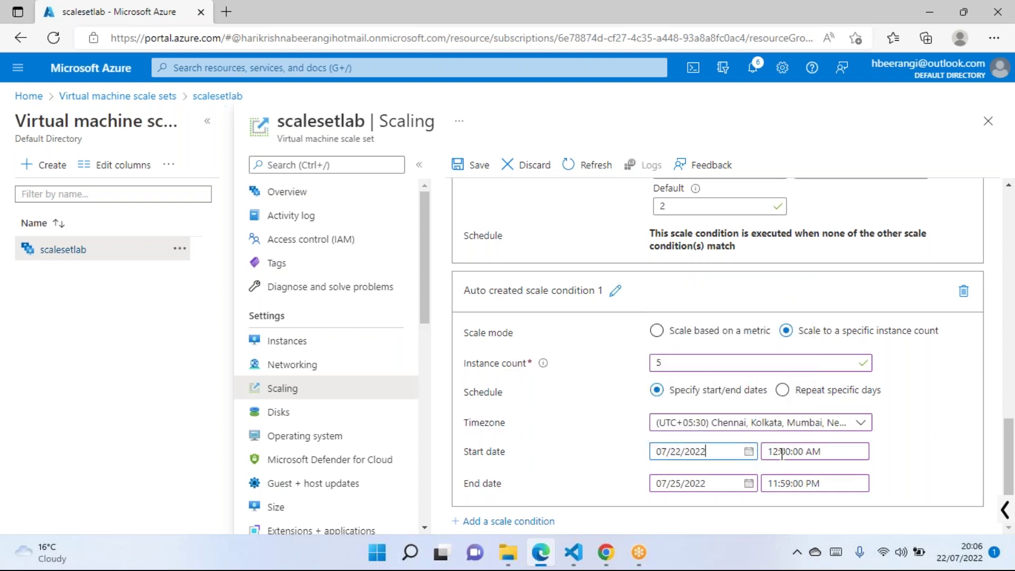
Set the start time of the new scale condition's schedule to 8:11:00 PM
mouse_move(952, 546)
click(778, 453)
key(BackSpace)
key(BackSpace)
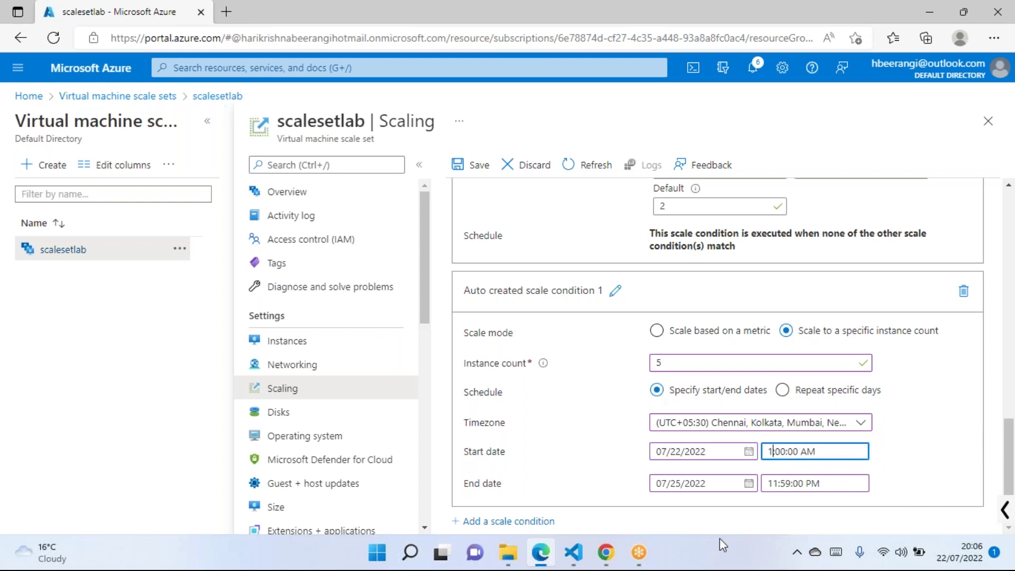
text(20)
key(Right)
key(Right)
key(BackSpace)
text(1)
key(Home)
key(Delete)
key(Delete)
text(88)
key(BackSpace)
text(0)
click(894, 489)
click(781, 452)
key(Delete)
text(1)
click(913, 458)
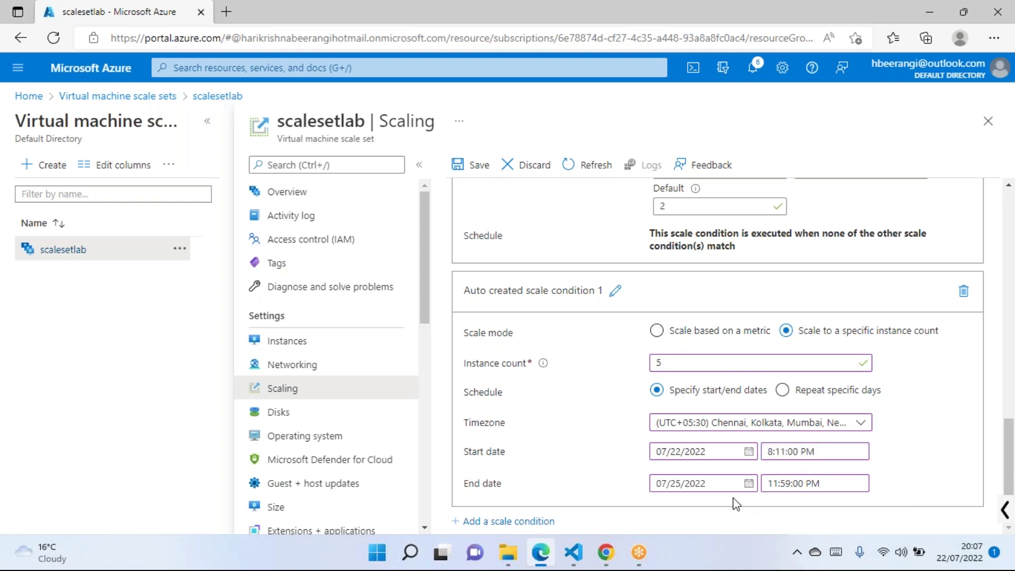
Check the end date calendar without changing it, save the autoscale configuration, and review the saved scale conditions
click(749, 483)
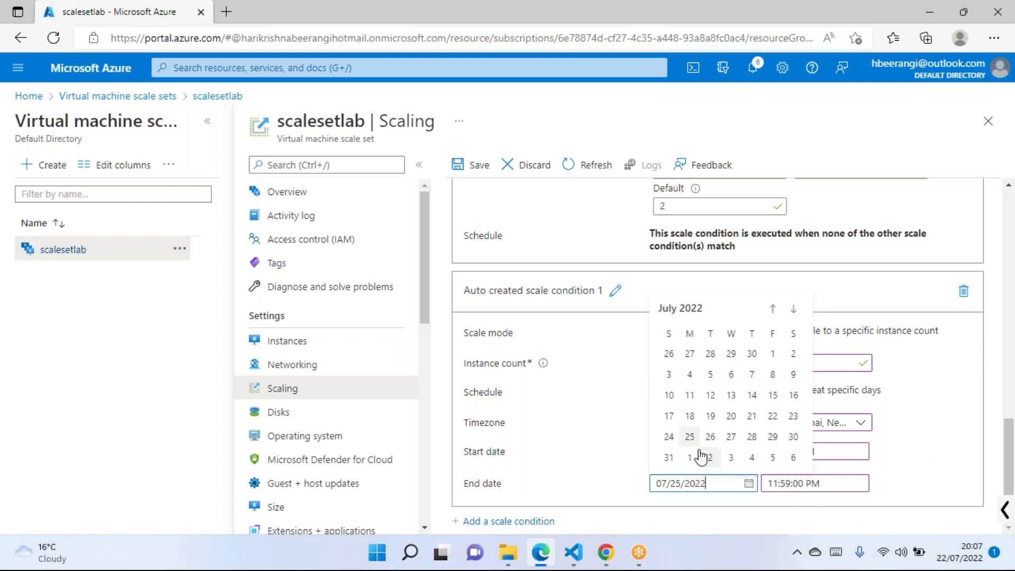
click(906, 474)
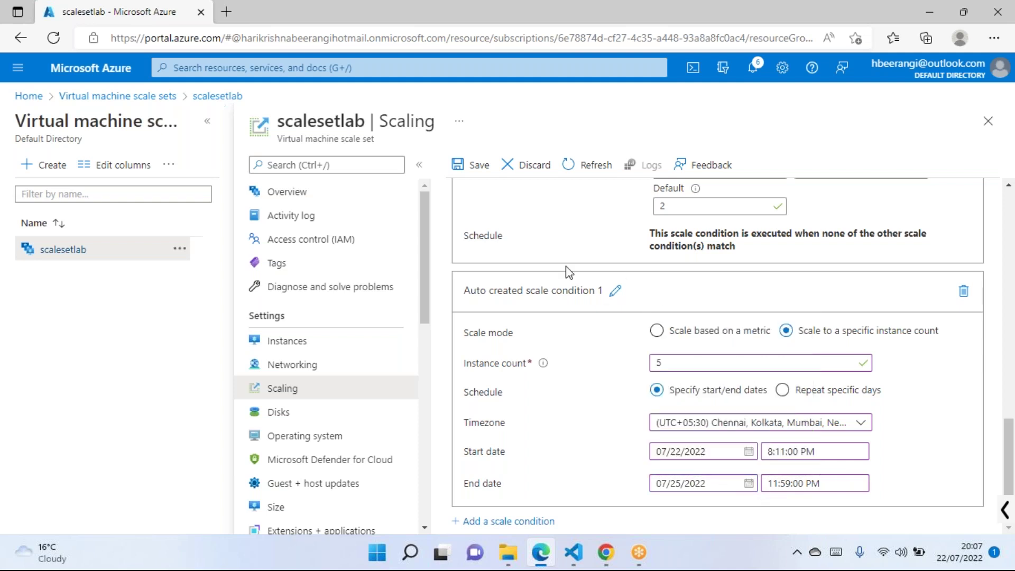
click(472, 165)
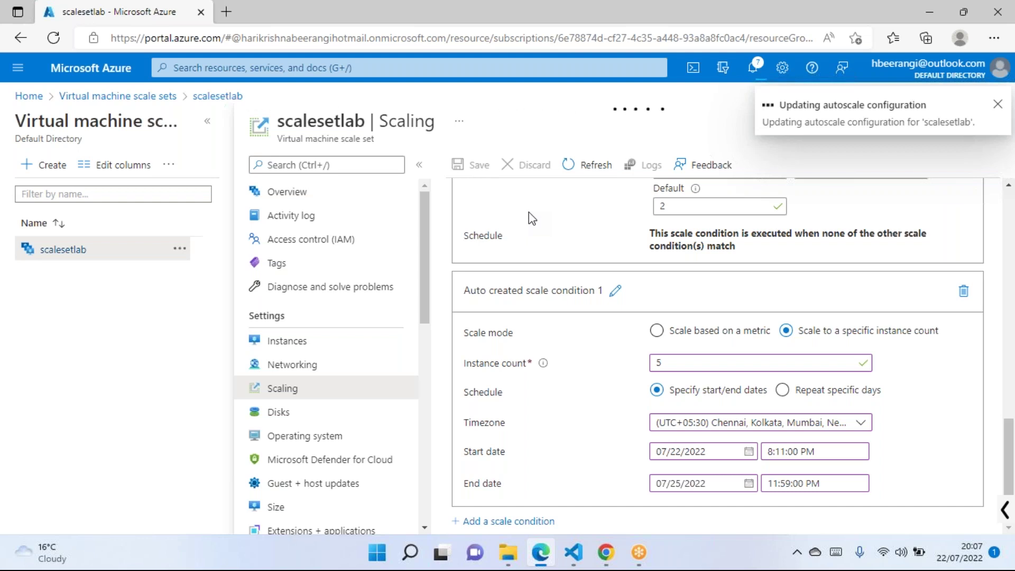
scroll(879, 381, down, 10)
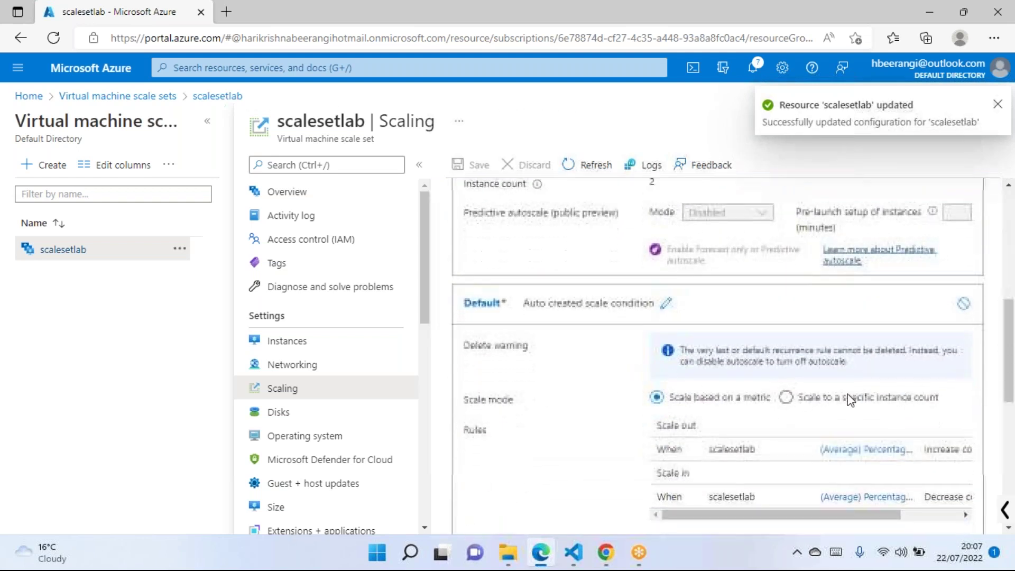
scroll(743, 423, down, 5)
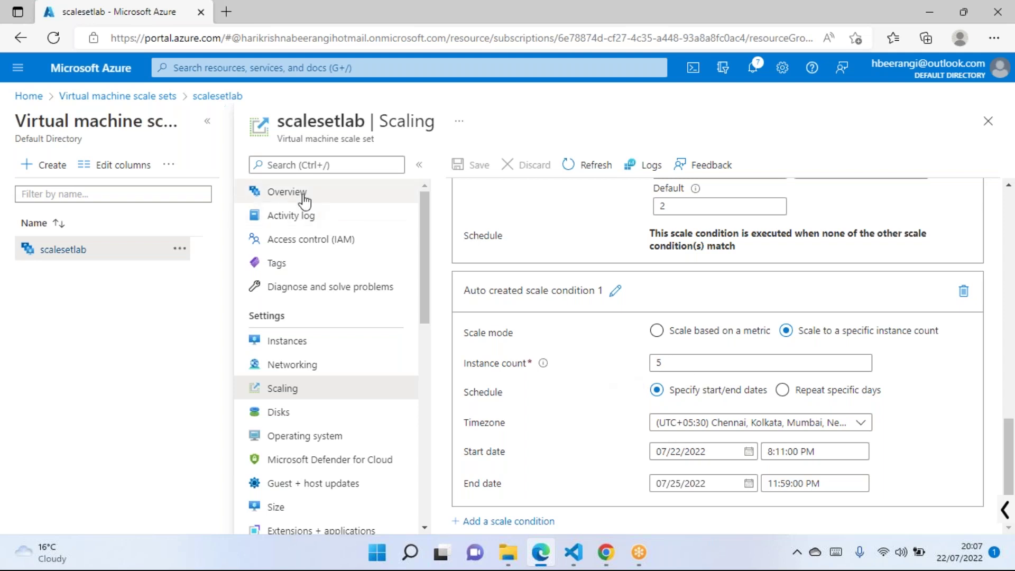
Duplicate the scale set's browser tab and open the scalesetlab instances list in the copy
right_click(164, 17)
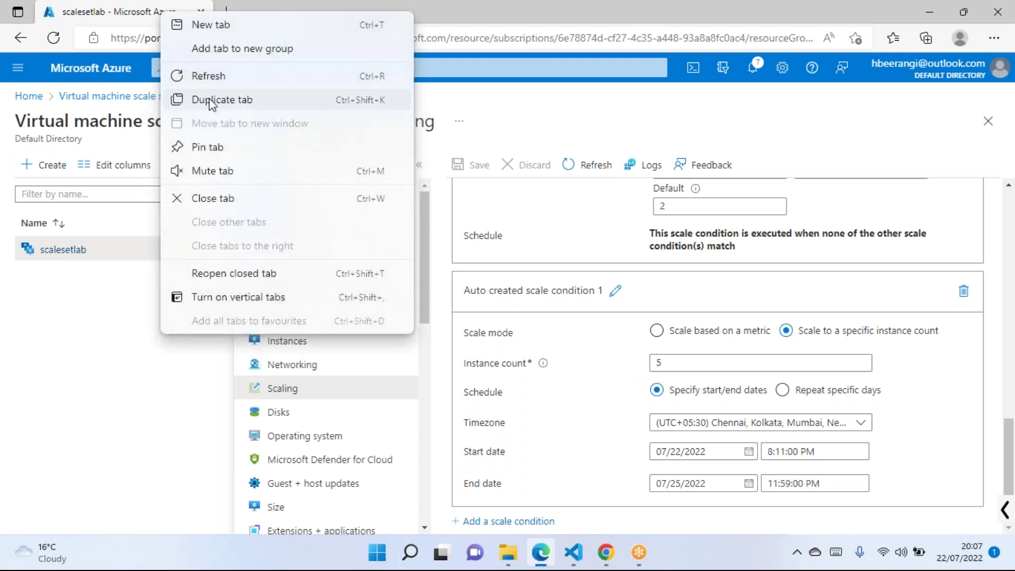
click(211, 102)
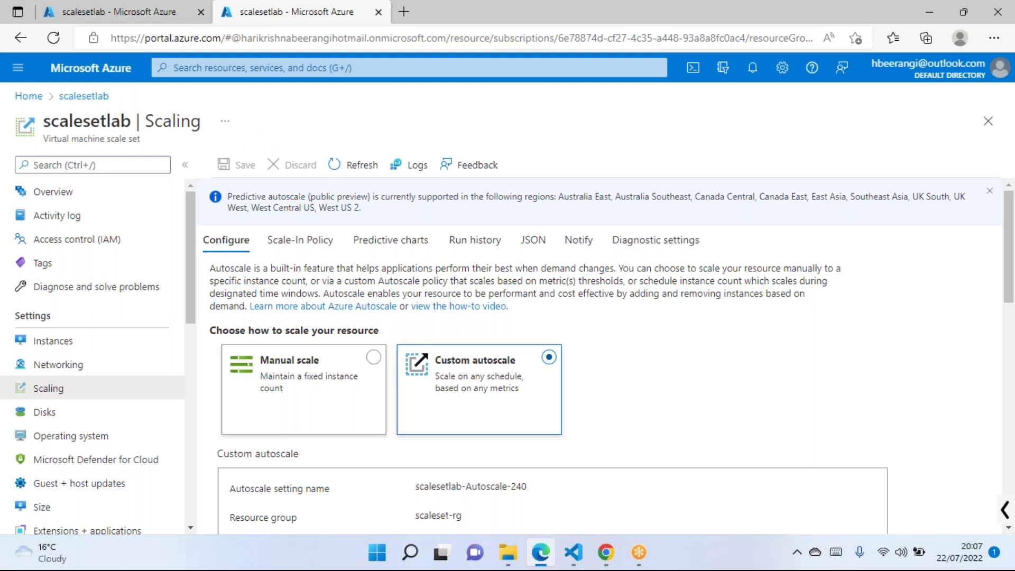
click(52, 341)
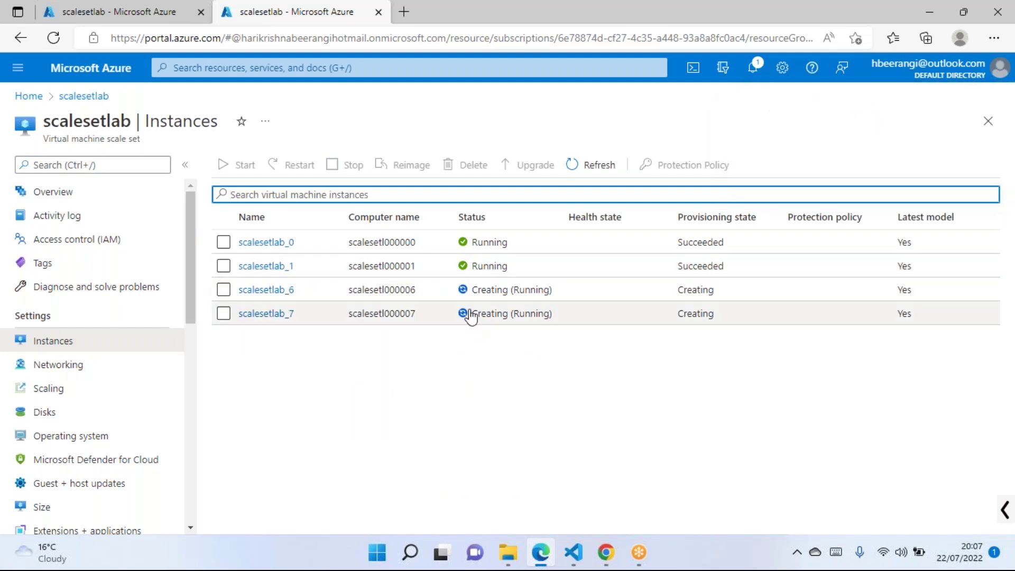
Return to the original scaling page and examine the instance count changes in the default condition's scale-out and scale-in rules
click(136, 11)
scroll(686, 290, up, 3)
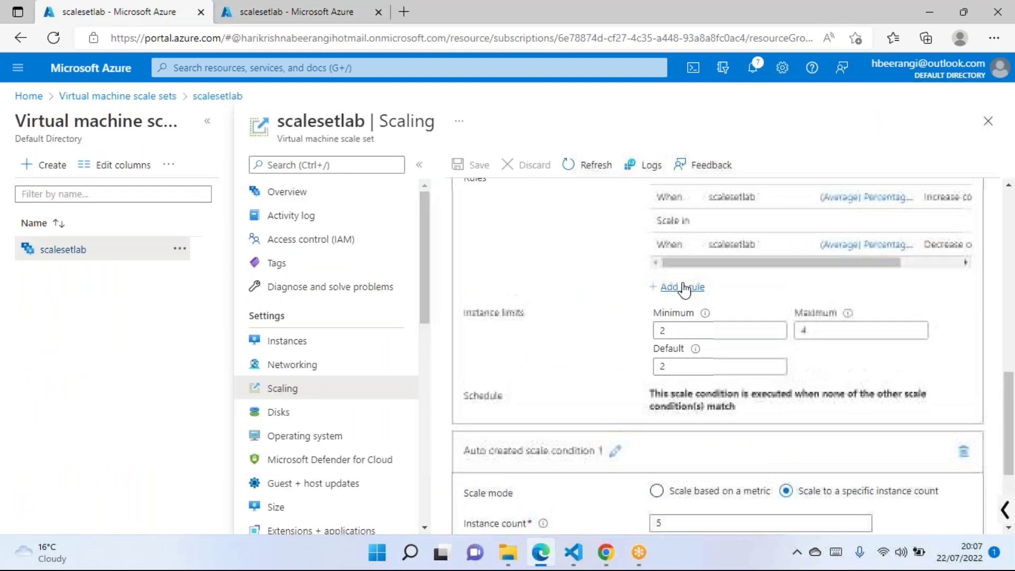
scroll(685, 290, up, 3)
scroll(688, 310, up, 3)
scroll(733, 346, down, 3)
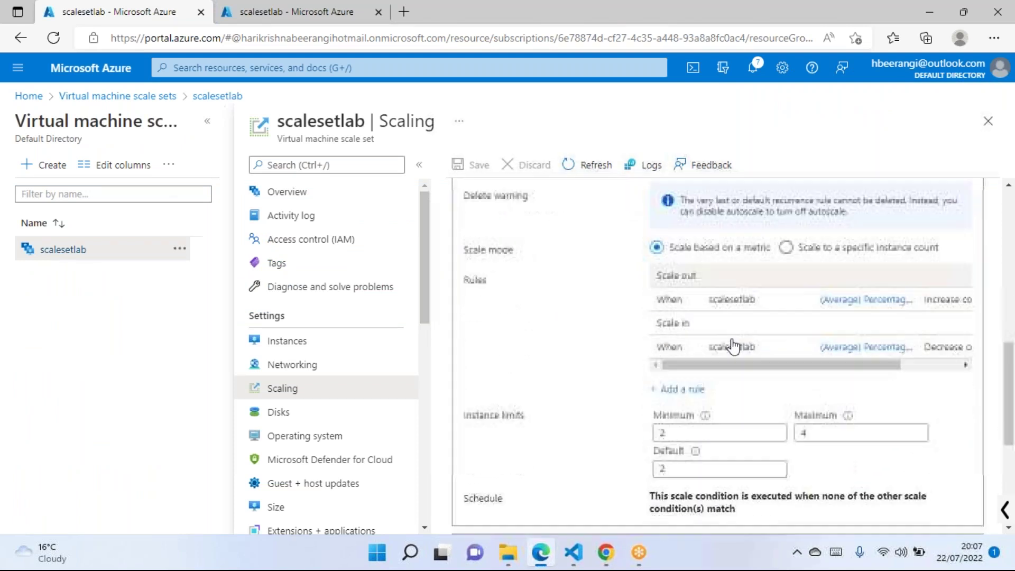
scroll(733, 346, down, 1)
drag(899, 316, 962, 312)
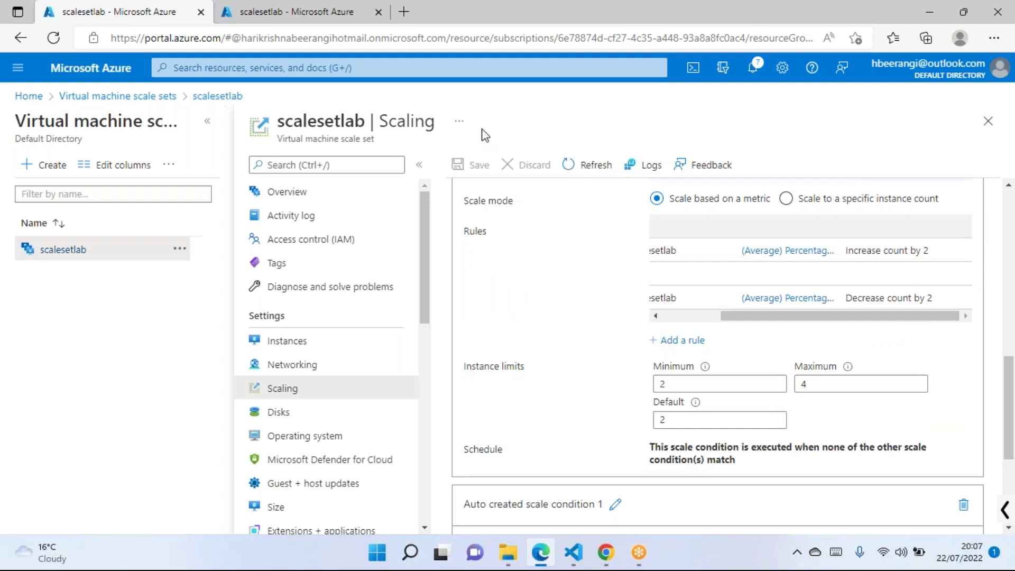
Refresh the scale set's instances list, compare it with the scheduled condition's settings, and reload the instances page
click(249, 22)
click(600, 165)
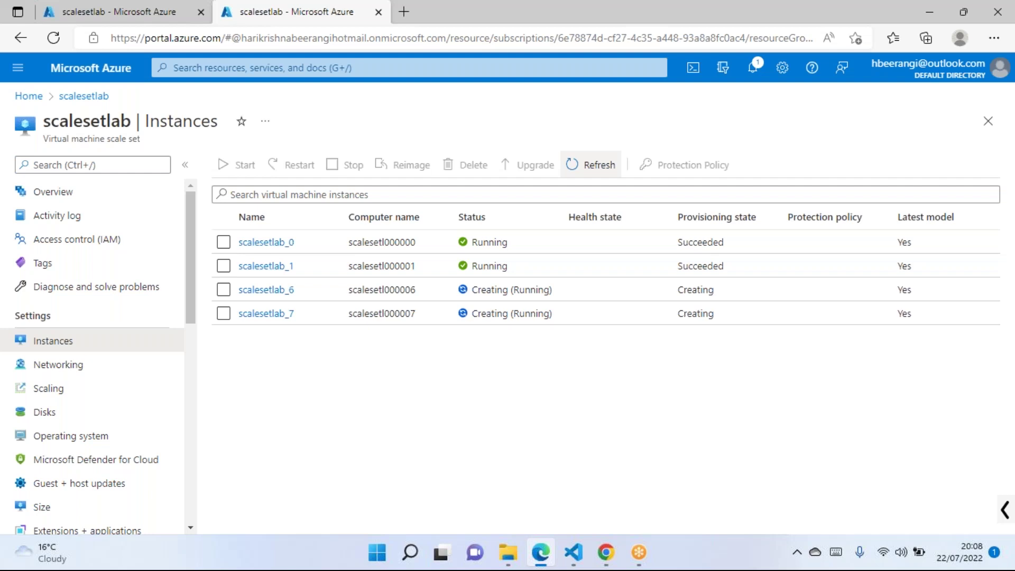
click(141, 15)
scroll(621, 389, down, 4)
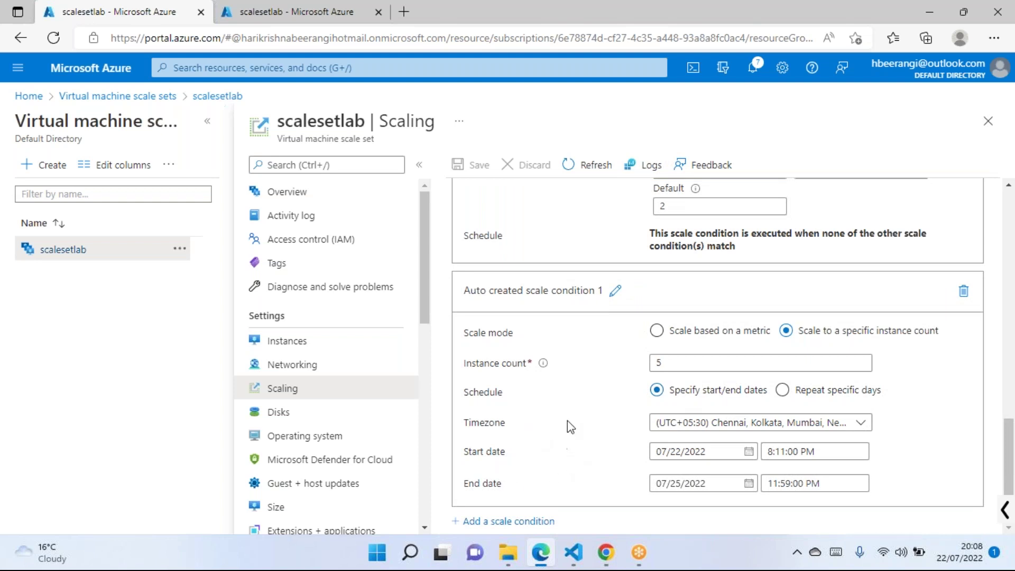
click(256, 13)
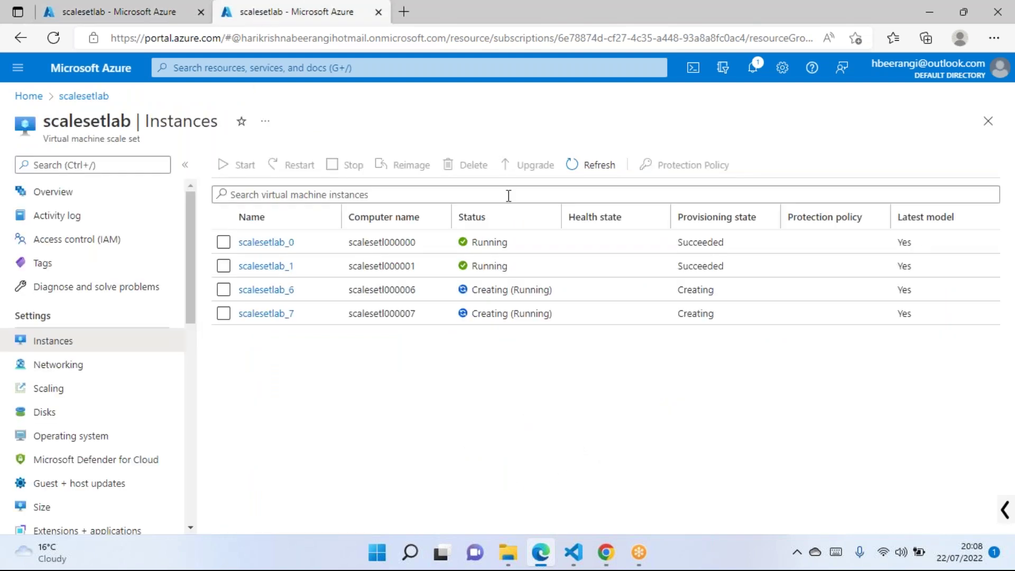
click(588, 175)
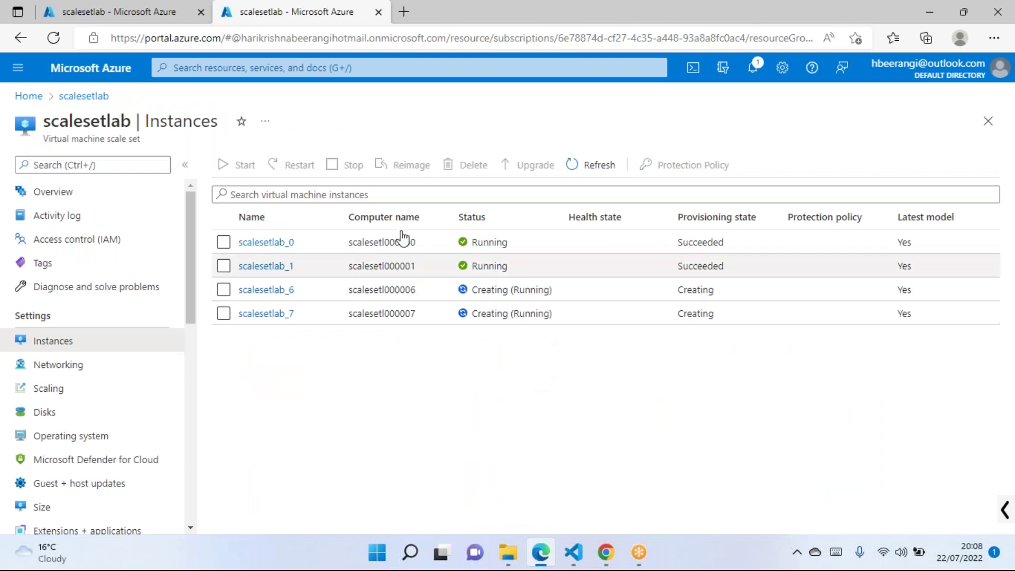
click(53, 38)
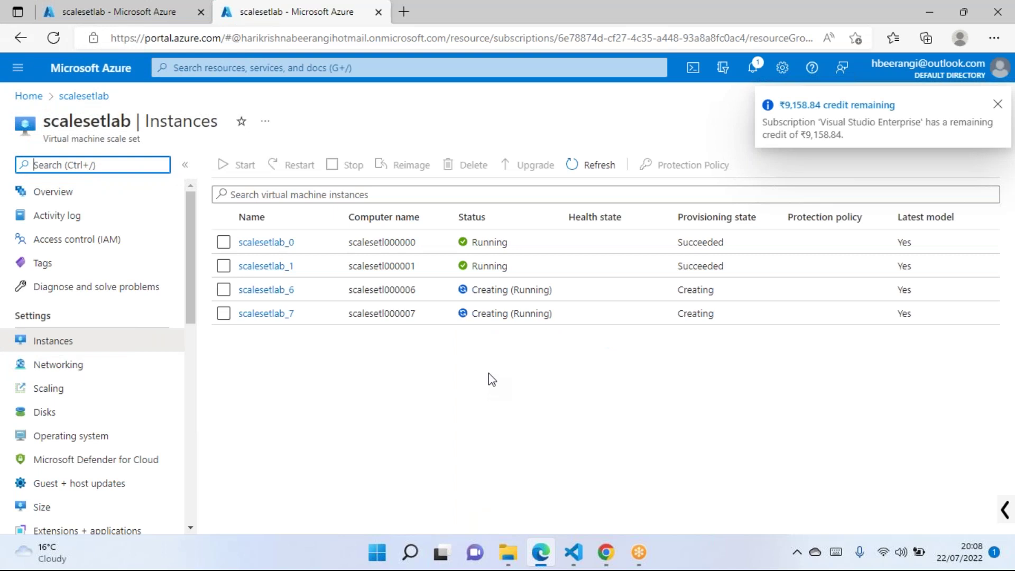
Recheck the scheduled condition, and repeatedly refresh the instances list to monitor each instance's status and provisioning state
click(169, 22)
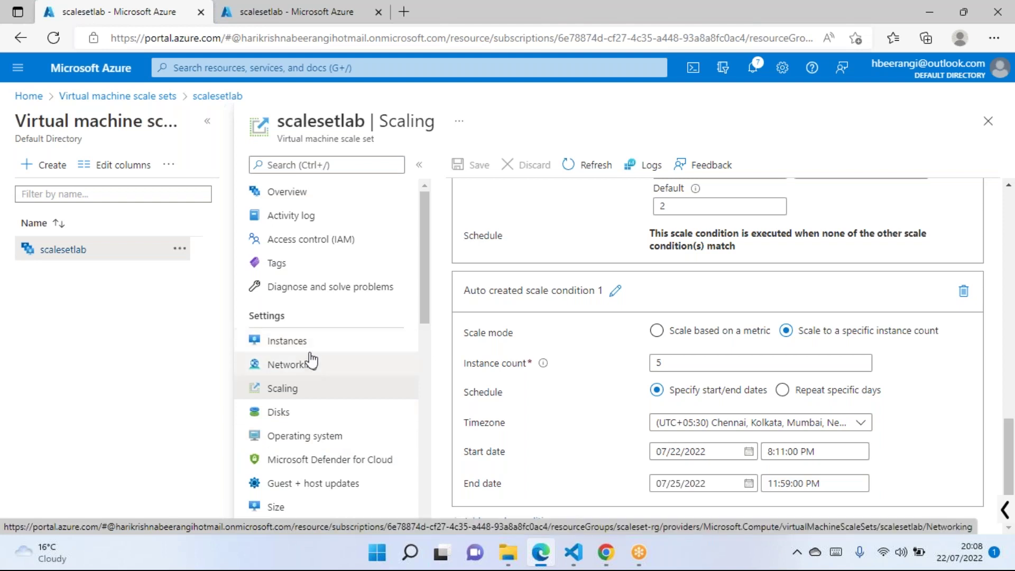
click(246, 11)
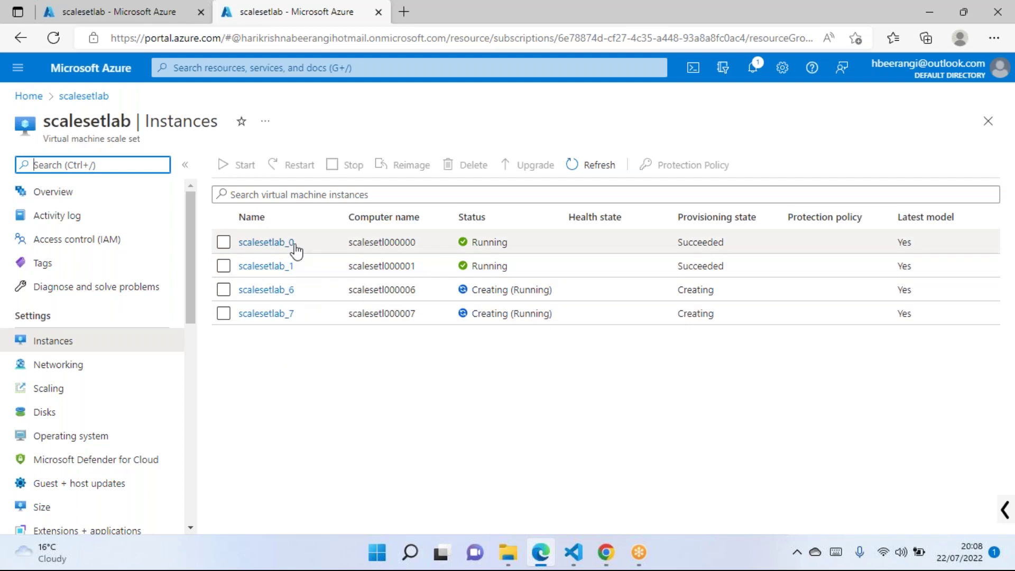
click(593, 164)
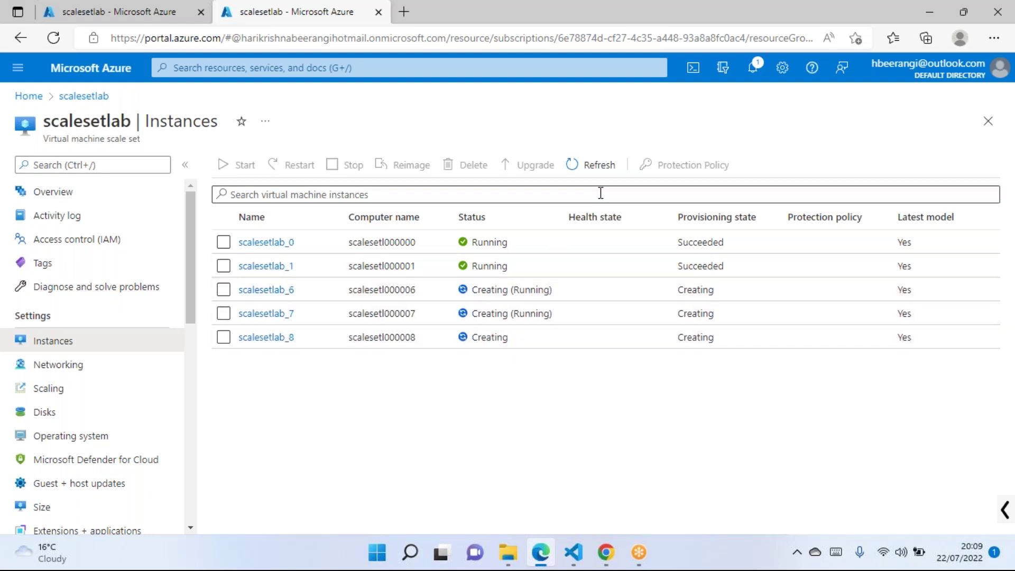
click(600, 165)
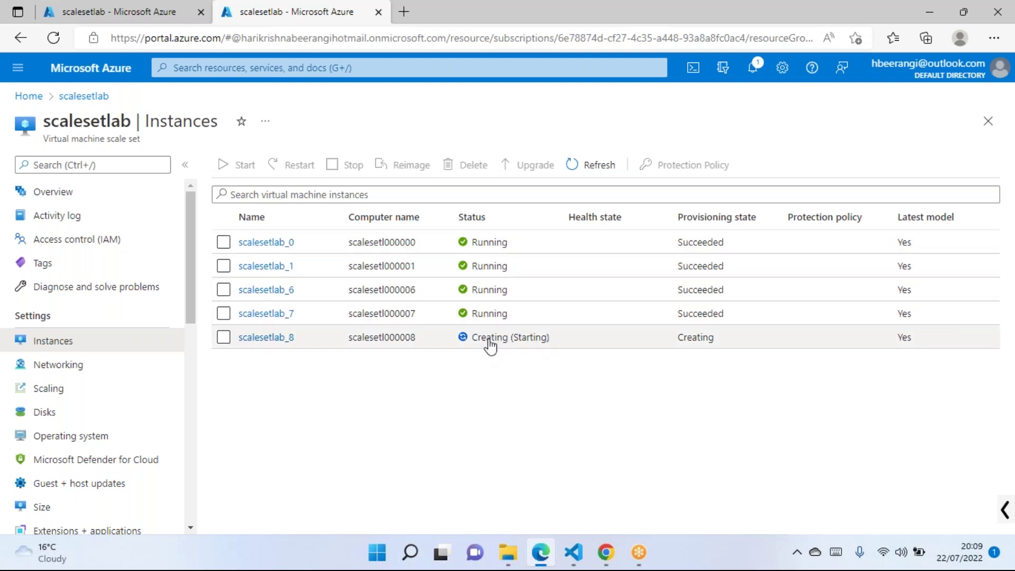
click(594, 168)
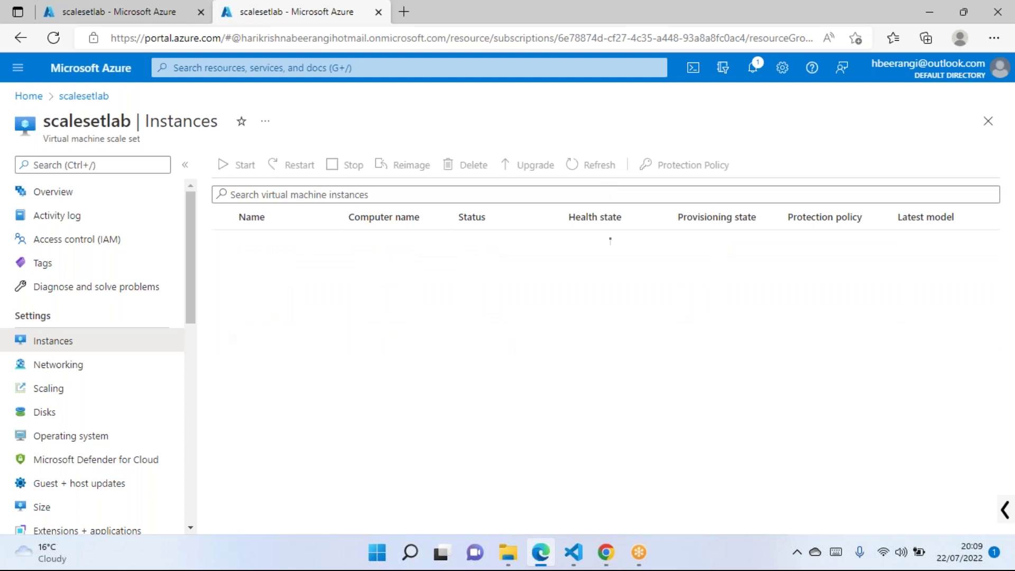
Compare the default metric-based condition's rules and instance limits with the scheduled condition's instance count and dates
click(161, 13)
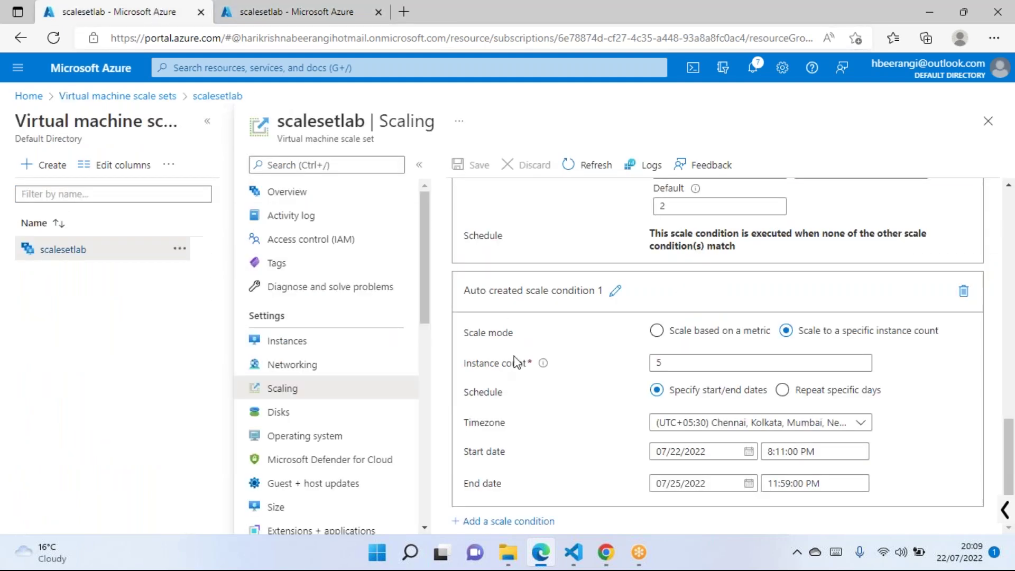
scroll(587, 286, up, 4)
scroll(609, 307, up, 2)
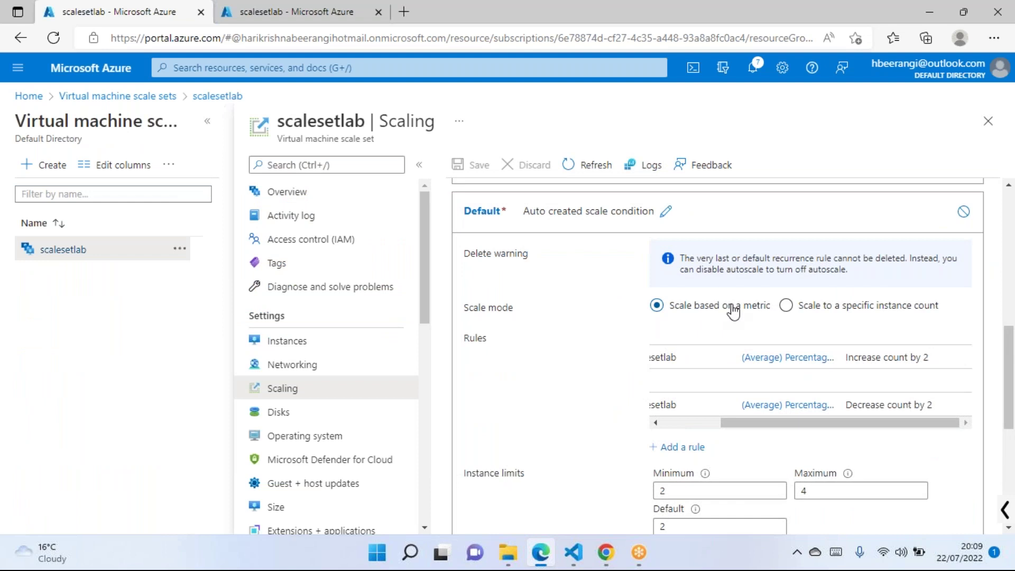
scroll(733, 312, down, 3)
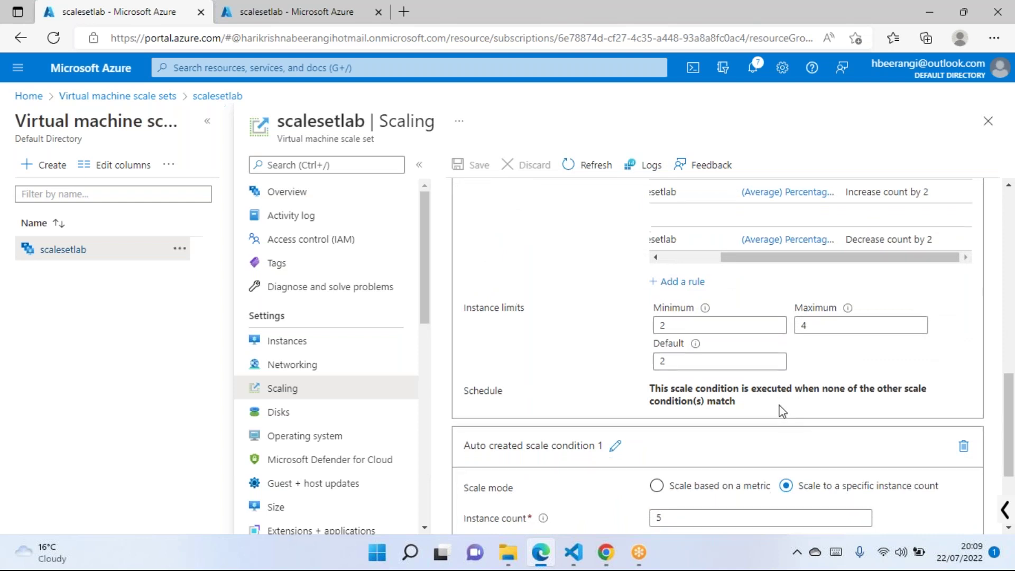
scroll(751, 411, down, 2)
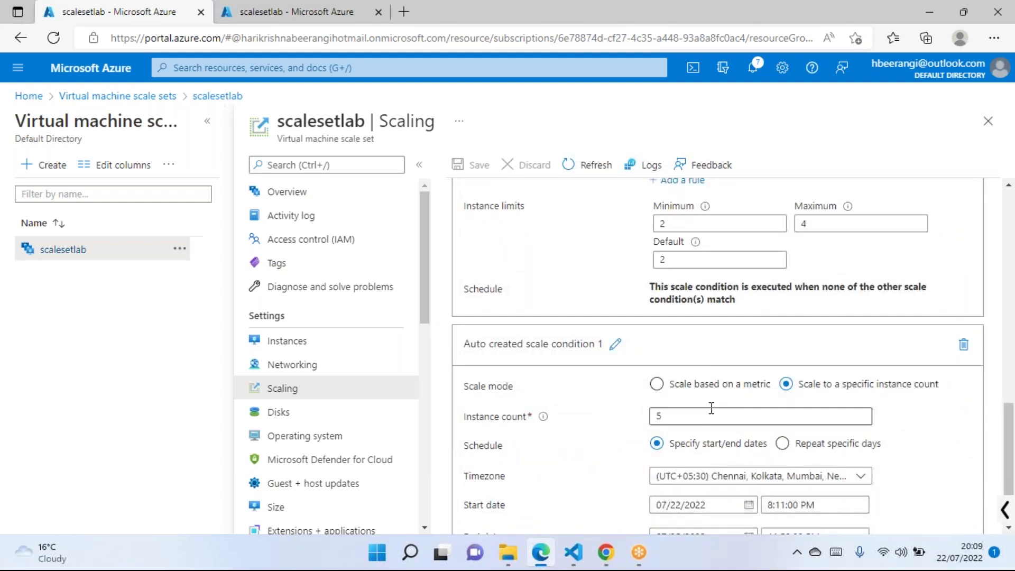
scroll(769, 418, down, 1)
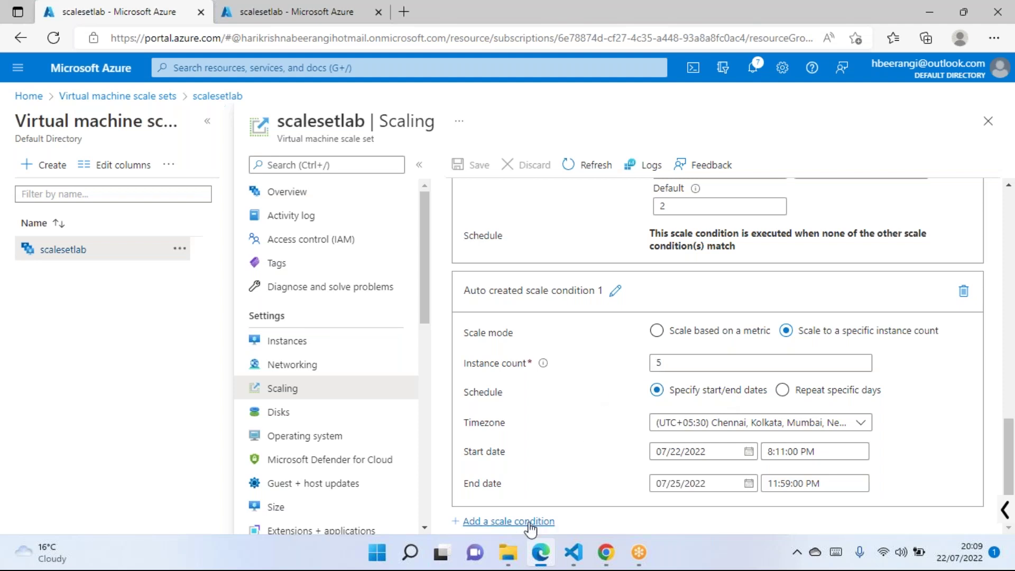
scroll(627, 342, up, 4)
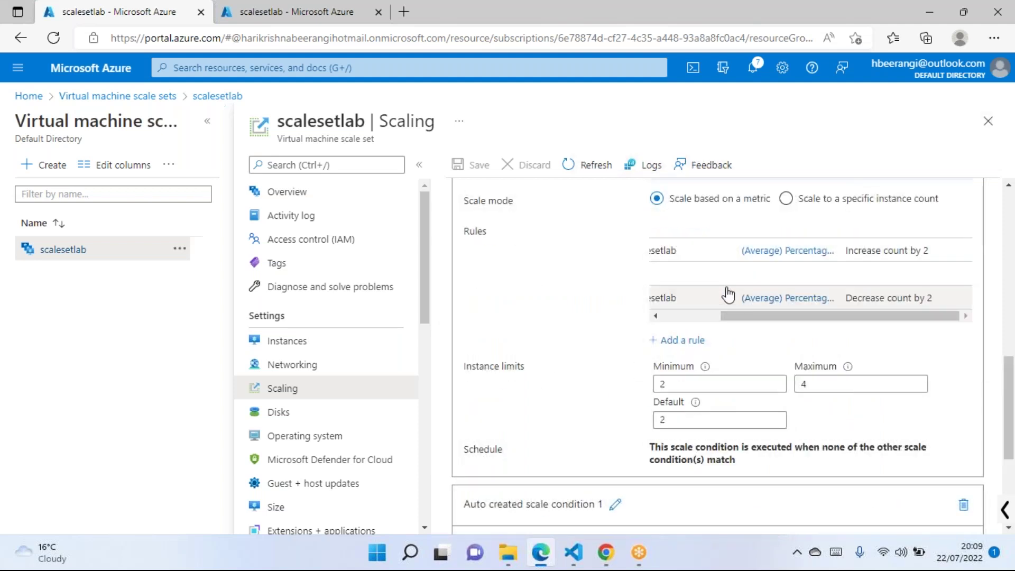
Add another scale condition and set the metric of its new scale rule to OS Disk Read Bytes/Sec
scroll(731, 319, up, 4)
scroll(729, 328, down, 3)
scroll(703, 375, down, 3)
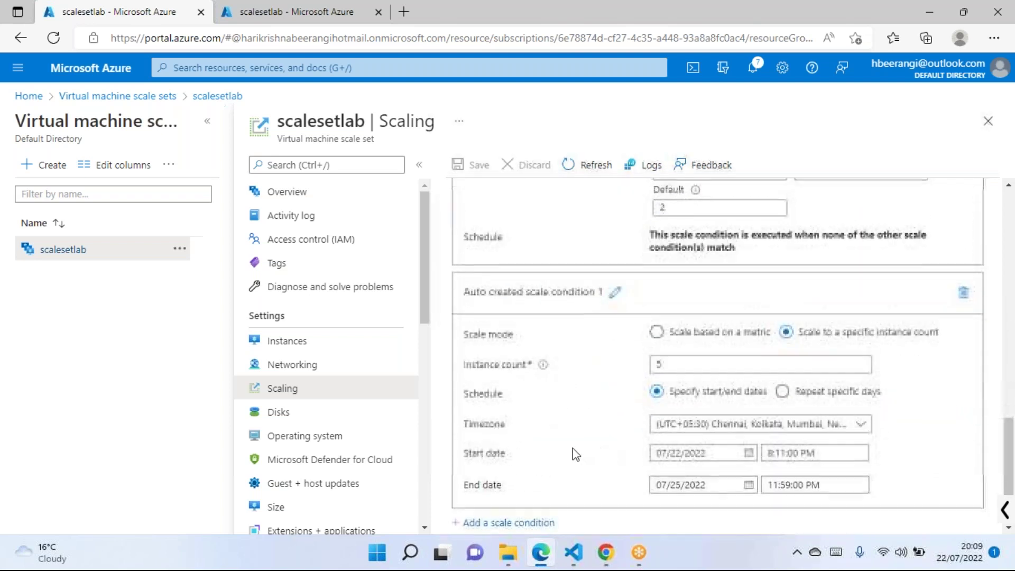
click(524, 523)
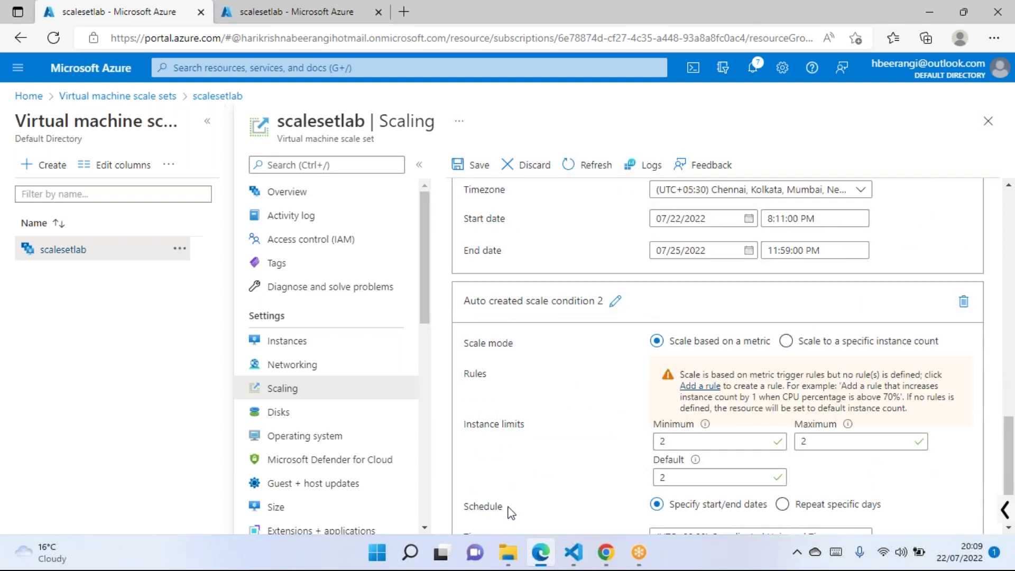
click(690, 389)
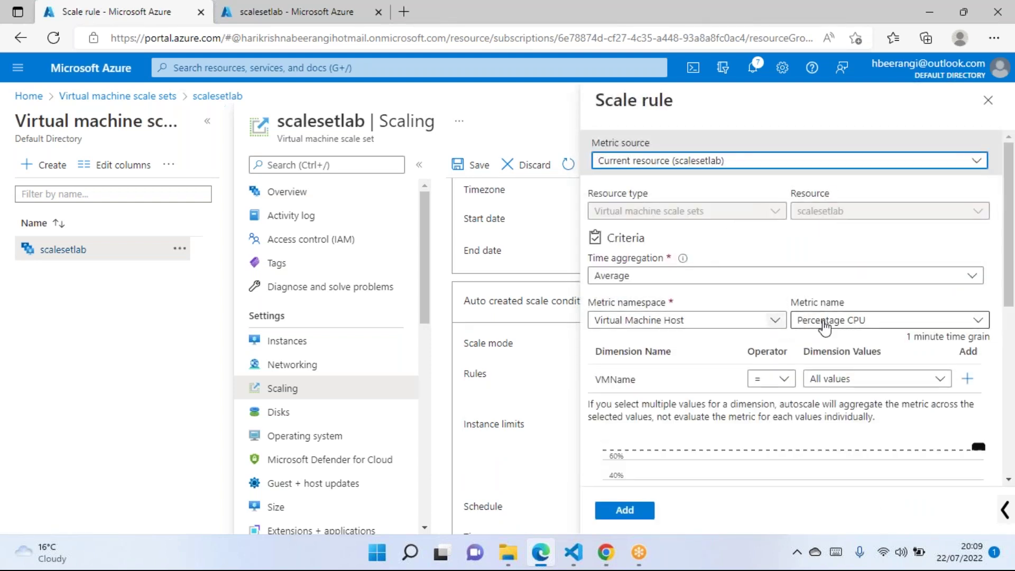
click(824, 327)
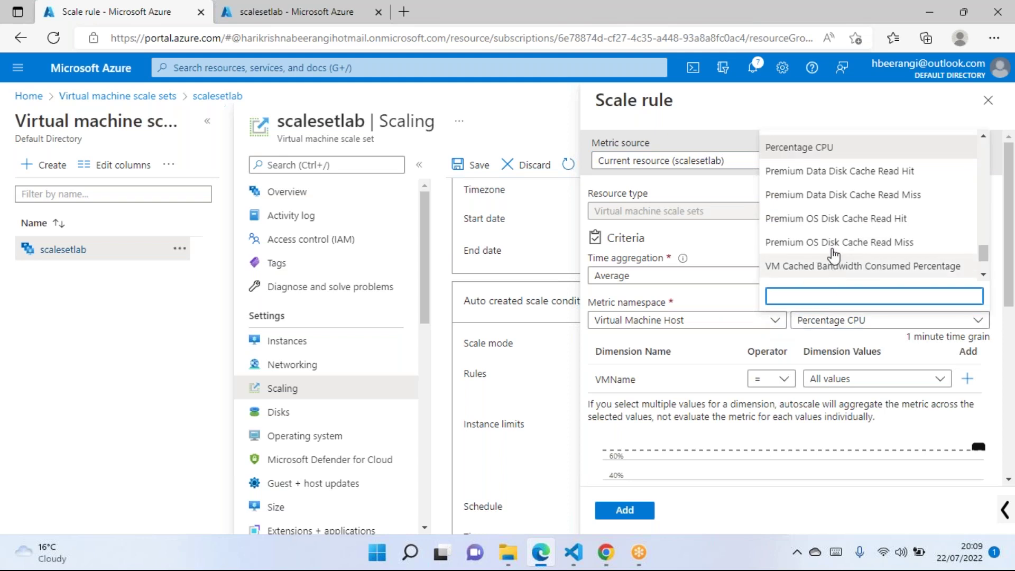
scroll(835, 256, up, 3)
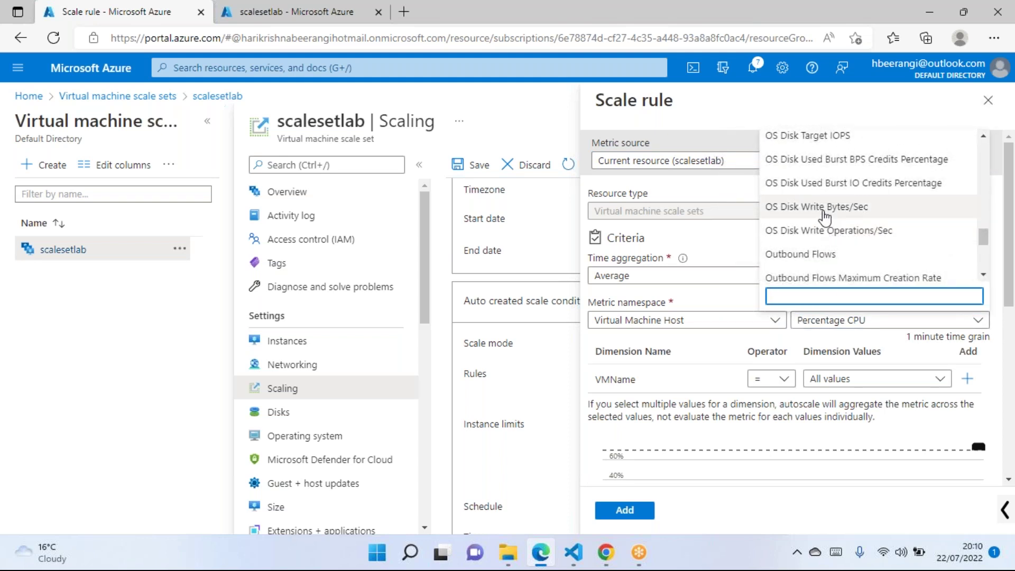
scroll(825, 215, up, 3)
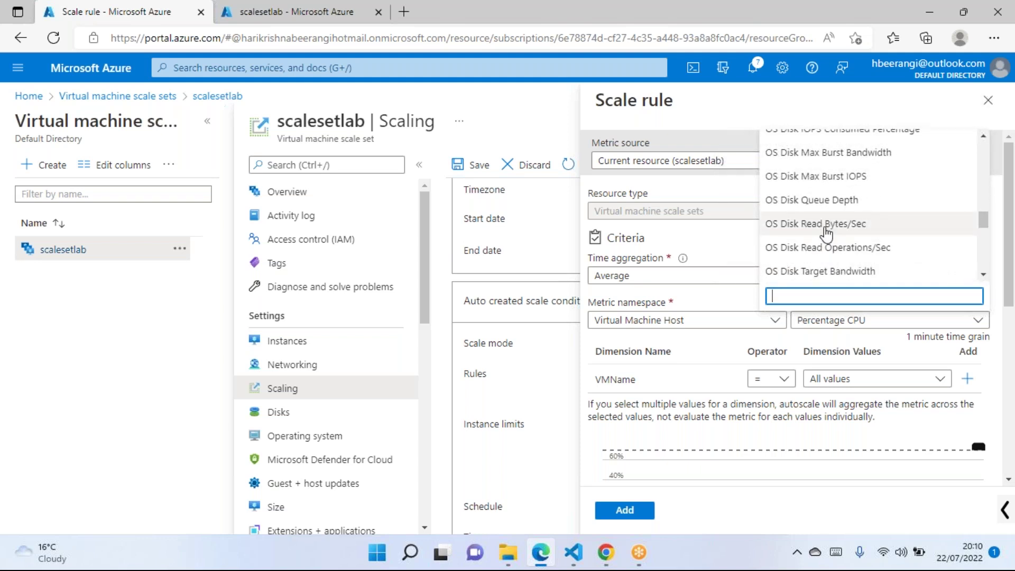
click(826, 225)
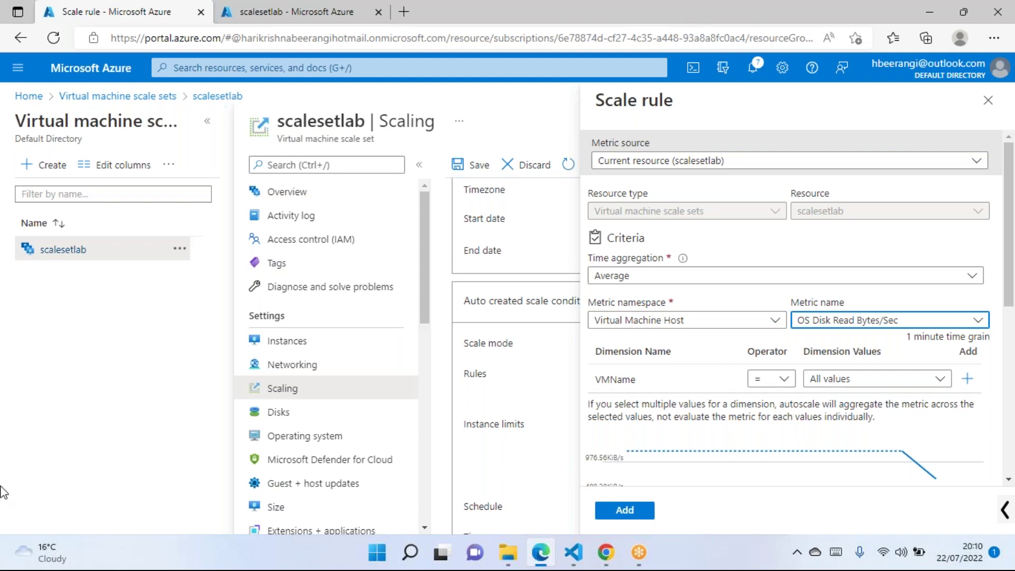
Look over the new scale rule's criteria and close it, discarding the unsaved edits
scroll(875, 330, down, 1)
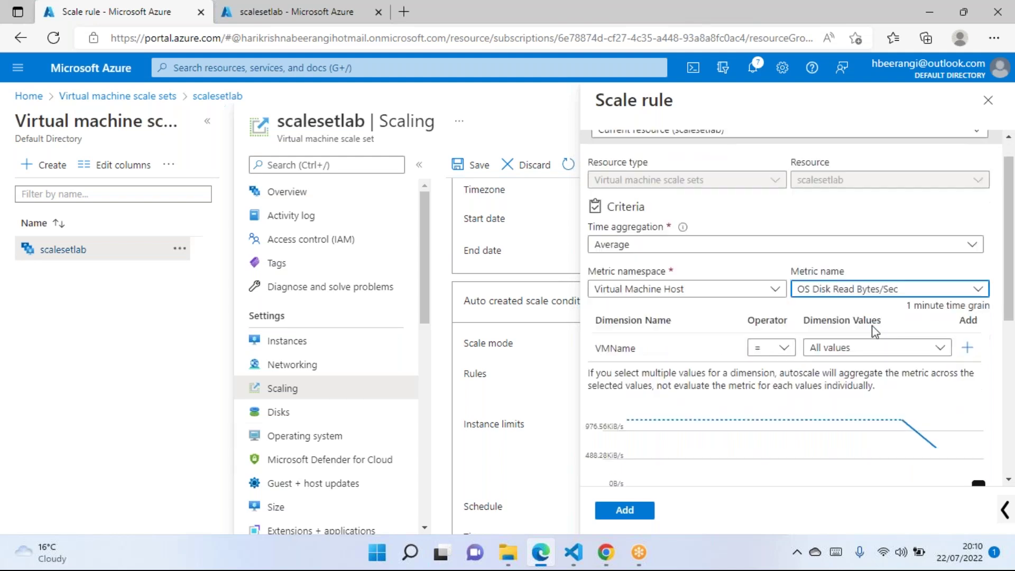
click(989, 107)
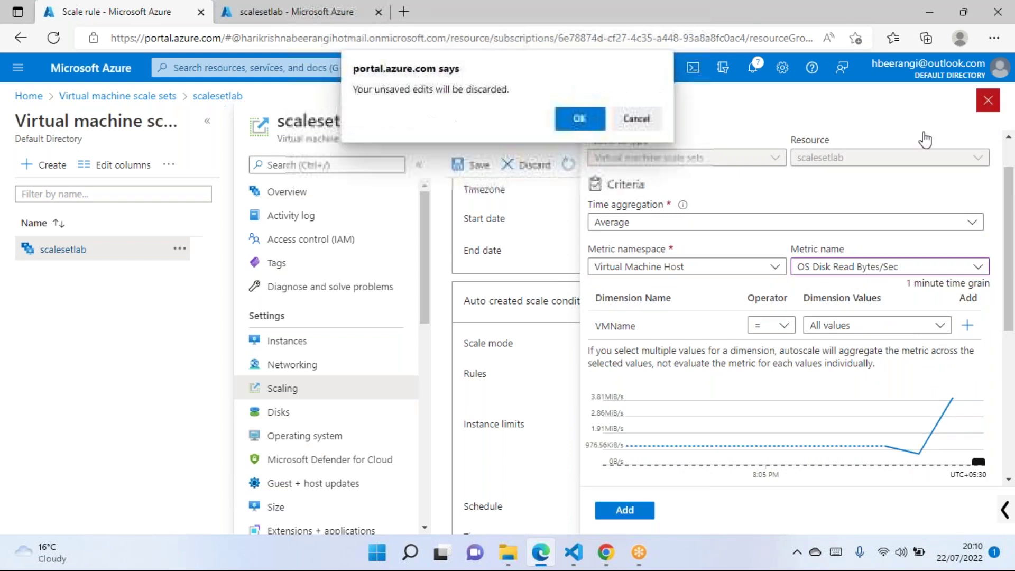
click(580, 112)
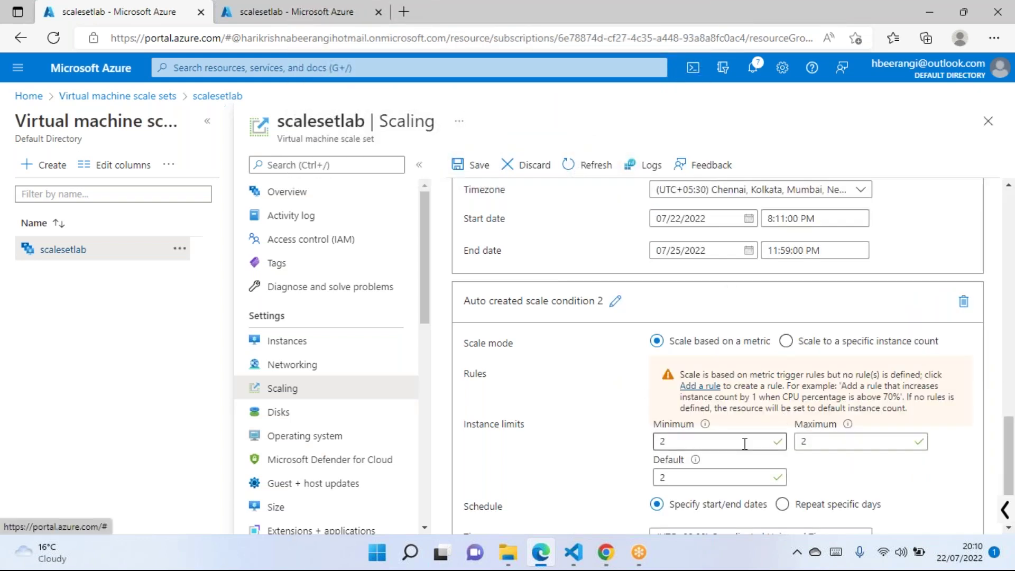
Review the default condition's rules and limits, and check the status of the scale set's instances
scroll(745, 443, up, 10)
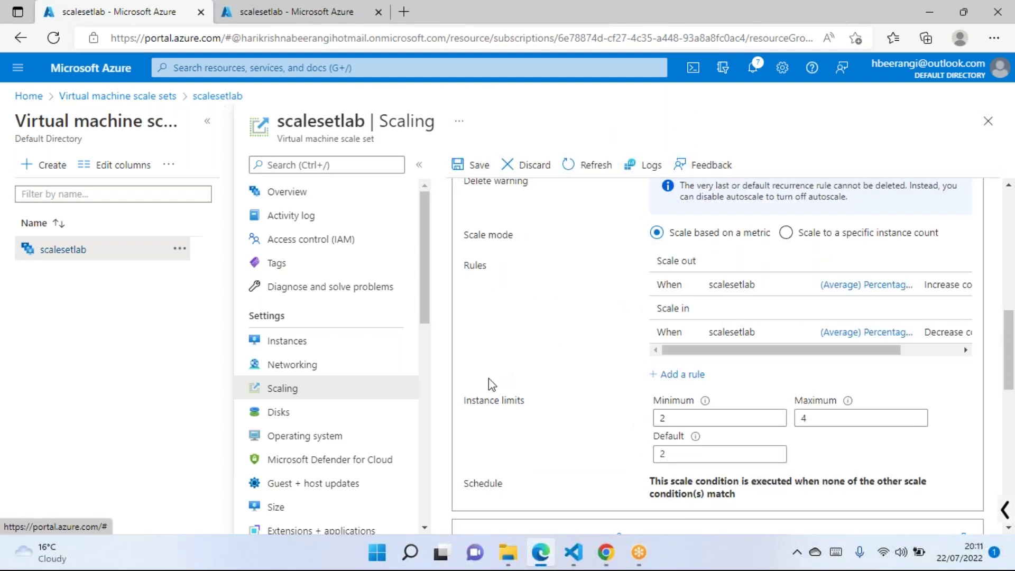
click(293, 342)
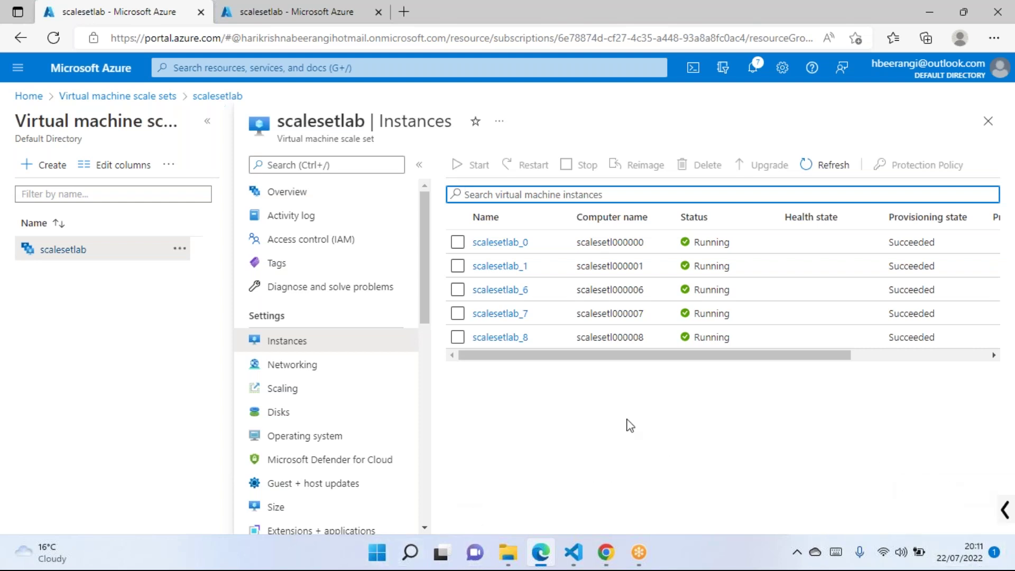
click(309, 348)
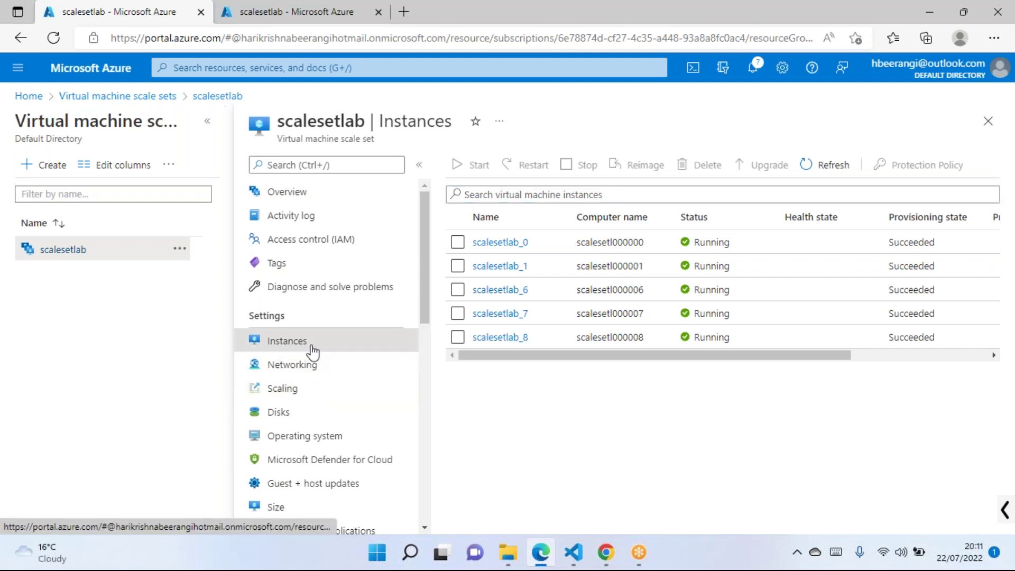
Reopen the scaling configuration and delete the scheduled five-instance scale condition
click(290, 391)
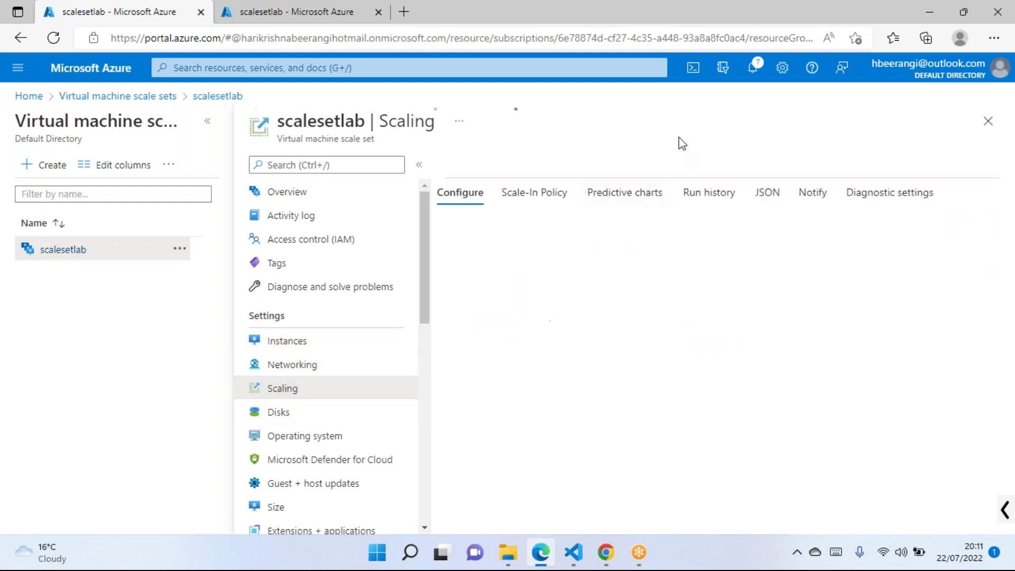
scroll(791, 390, down, 8)
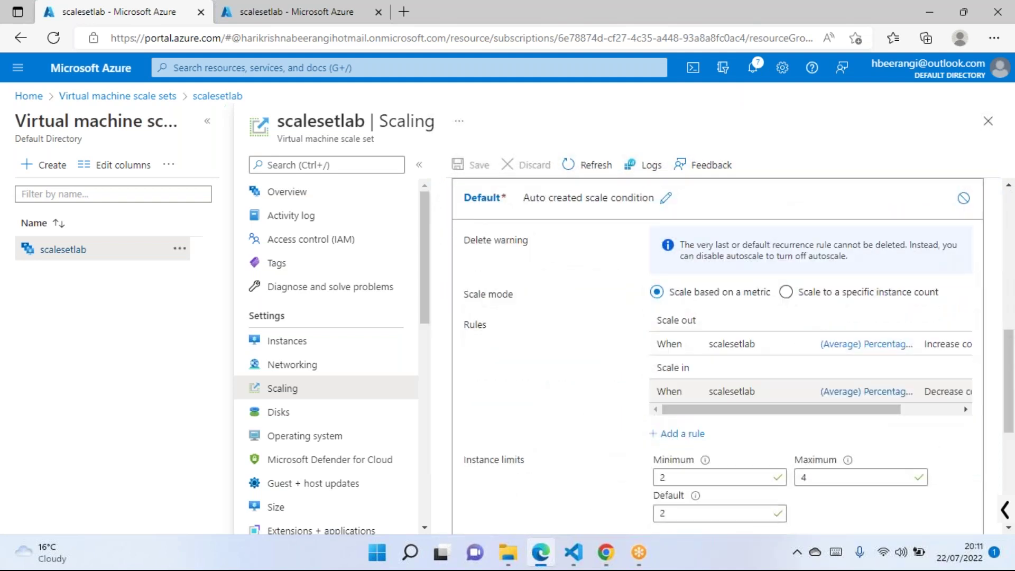
scroll(718, 411, up, 4)
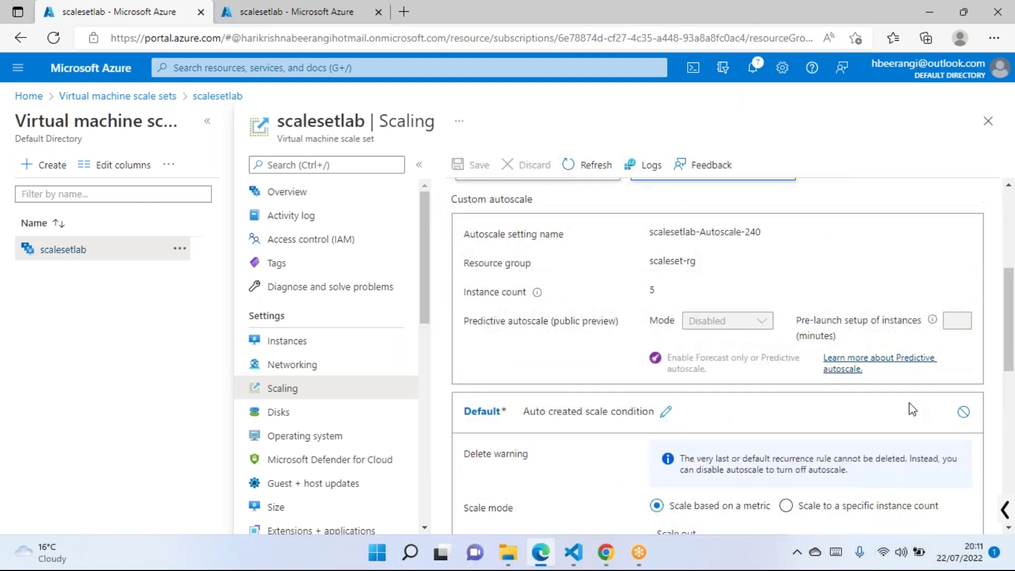
scroll(865, 421, down, 5)
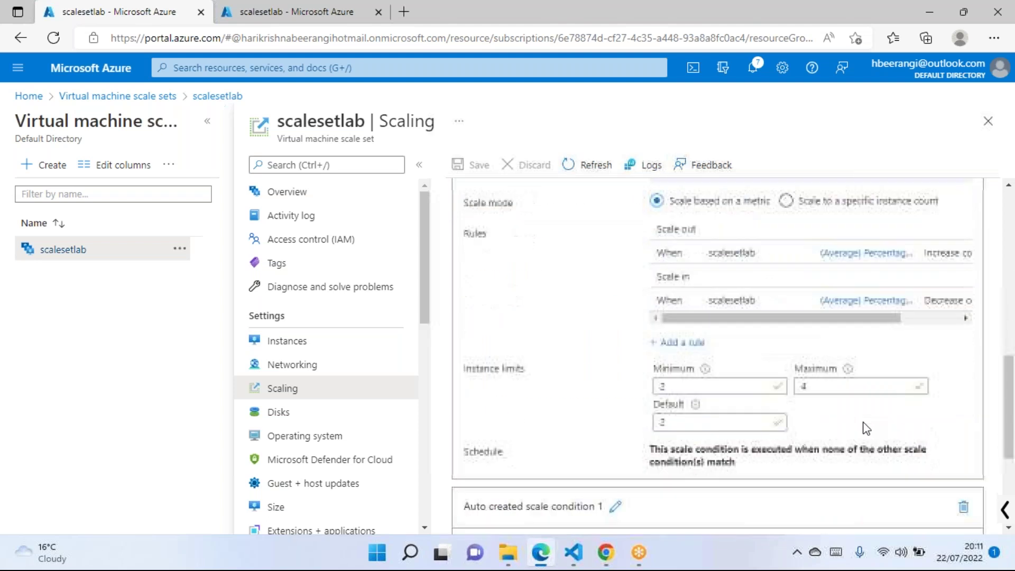
scroll(865, 428, down, 2)
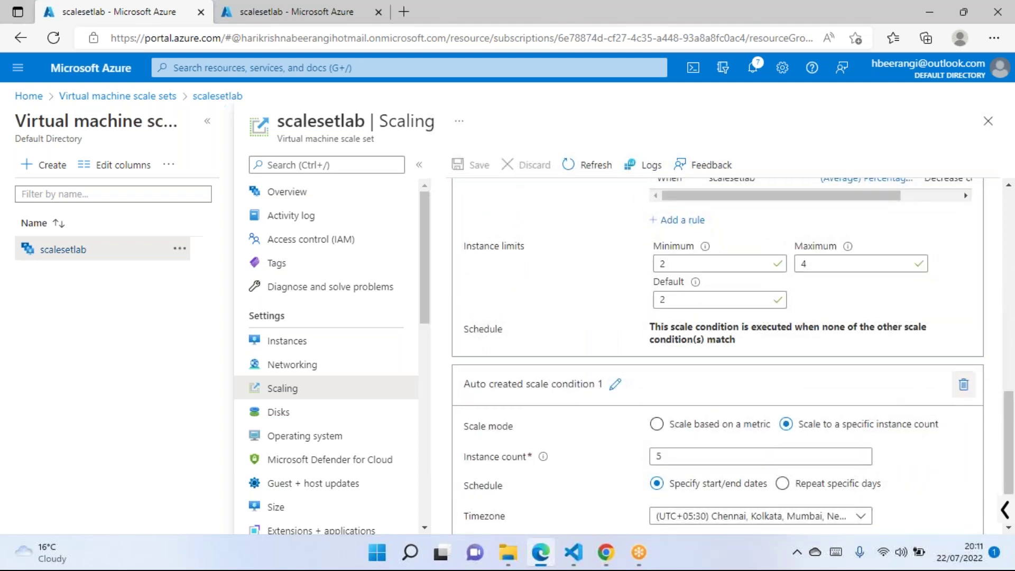
click(963, 385)
Try disabling autoscale from the default condition, and switch the scaling method back to Custom autoscale
scroll(880, 390, up, 5)
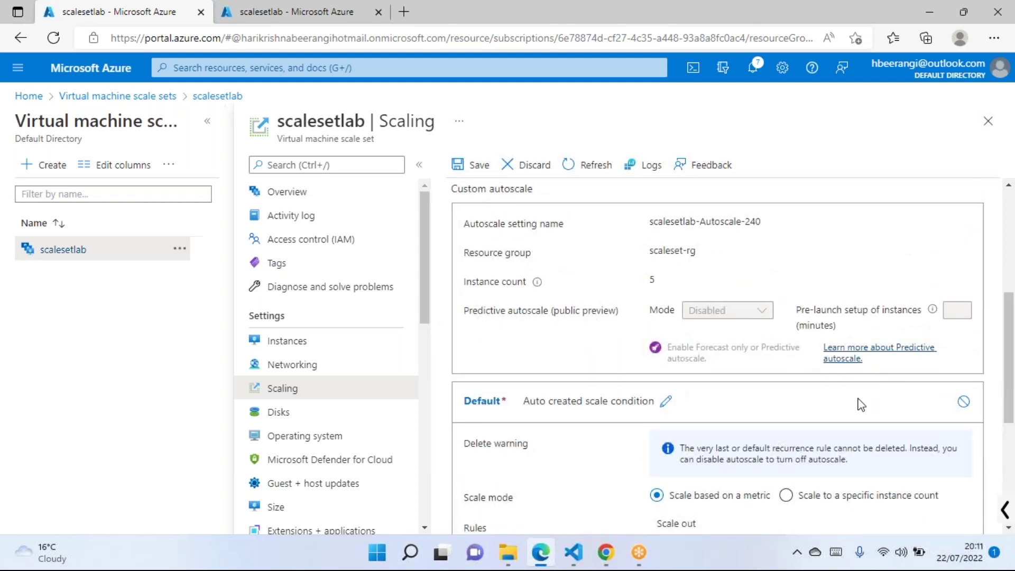
click(963, 401)
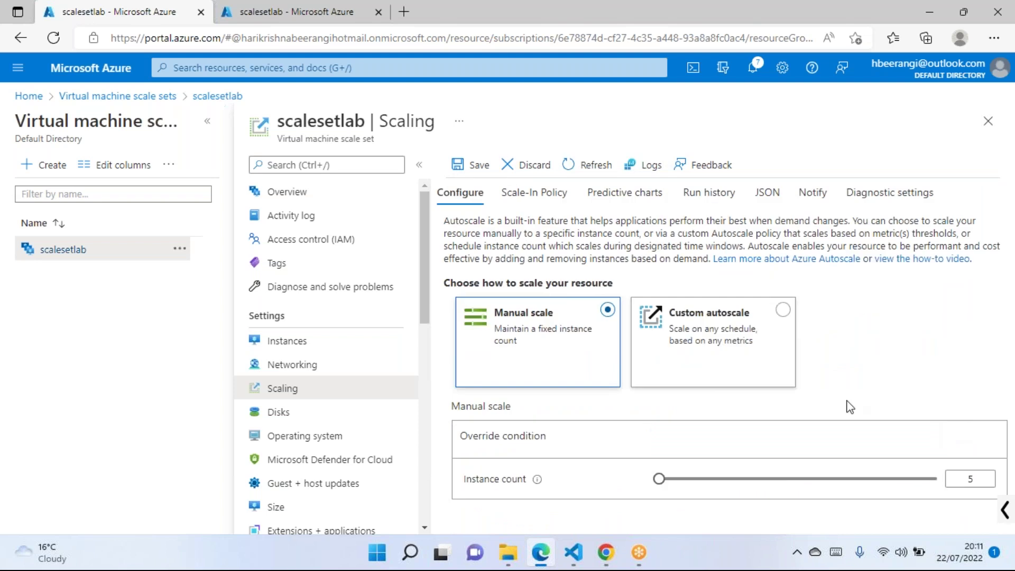
click(731, 335)
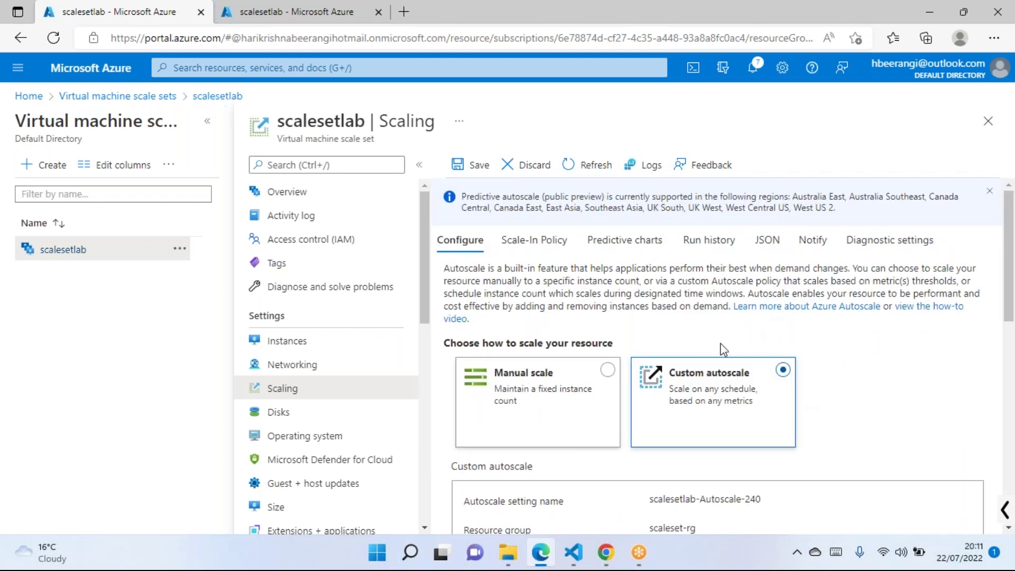
Examine the default condition's scale-out and scale-in rules, its instance limits and the custom autoscale settings
scroll(810, 418, down, 4)
scroll(809, 418, down, 6)
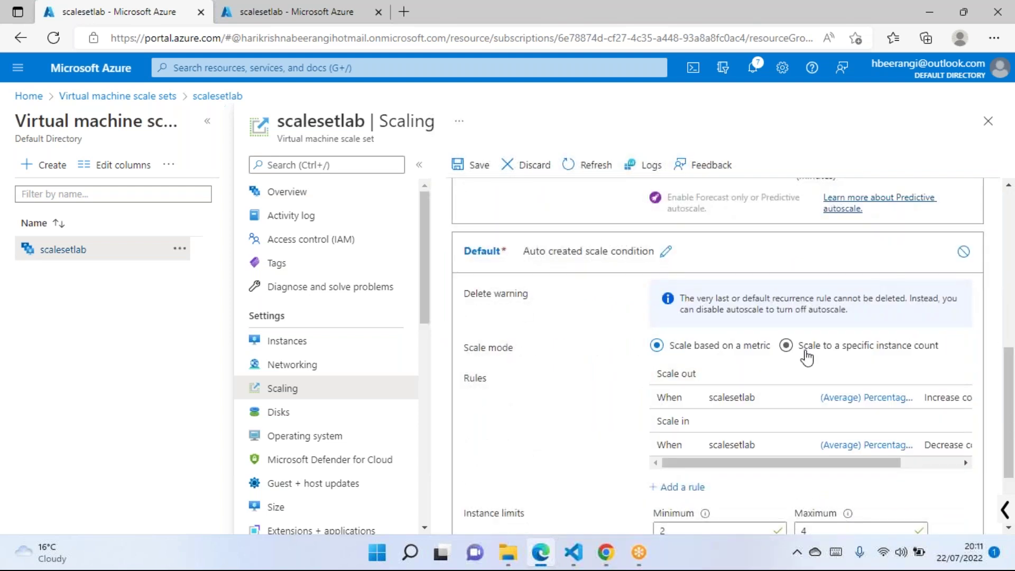
drag(759, 346, 739, 311)
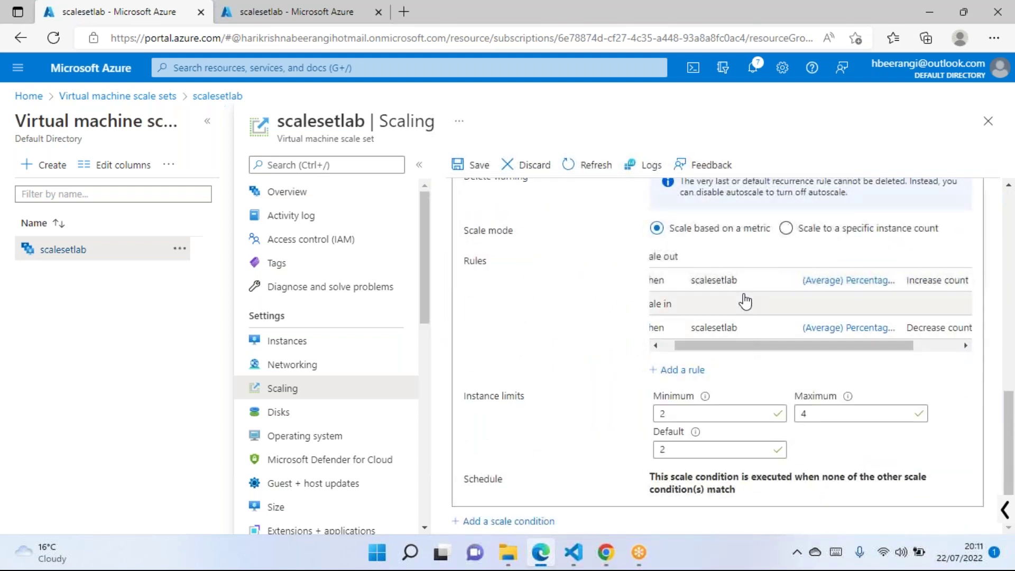
drag(729, 347, 706, 350)
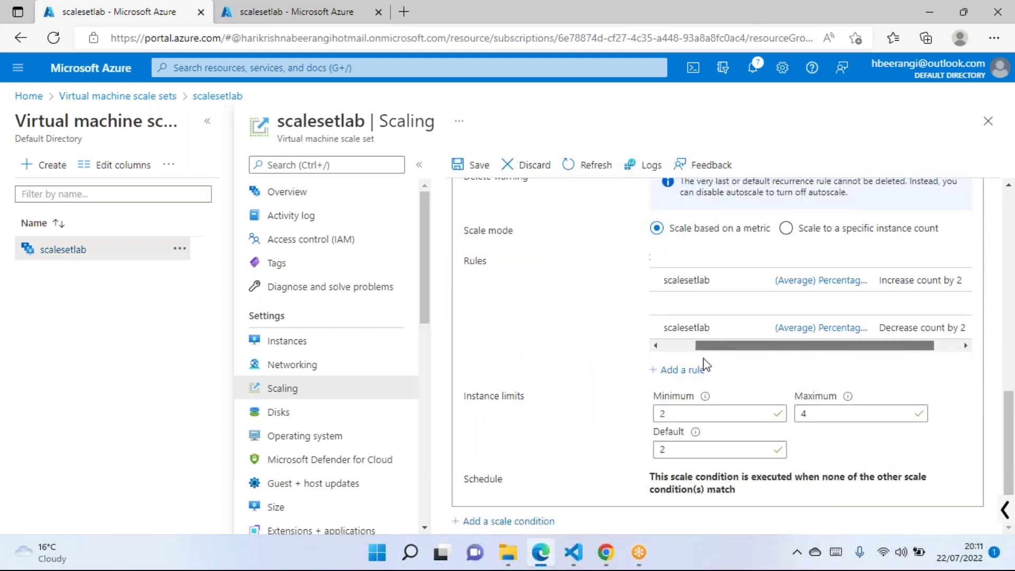
scroll(828, 368, up, 2)
scroll(829, 369, up, 2)
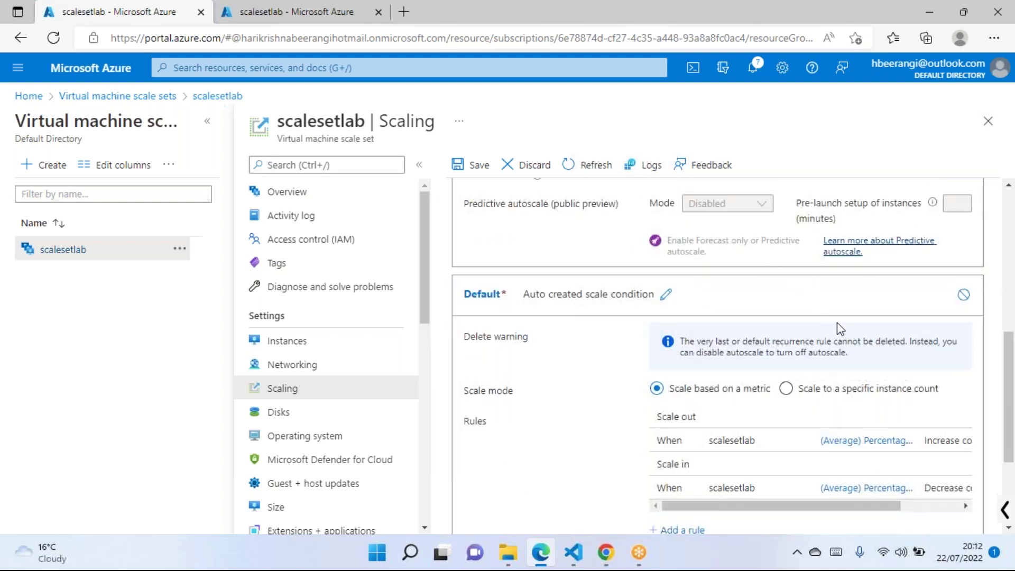
scroll(838, 329, up, 3)
scroll(939, 429, down, 4)
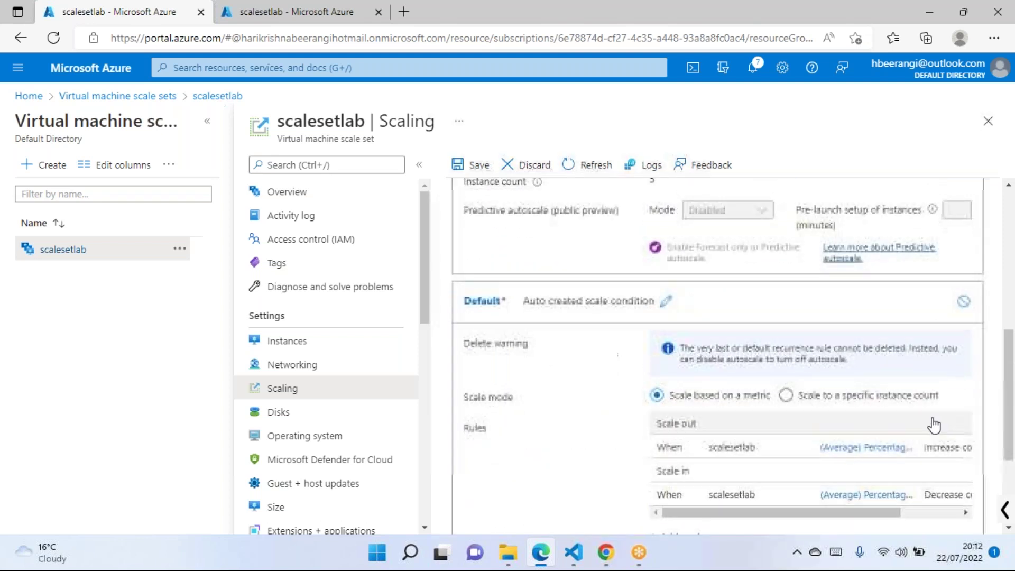
scroll(933, 421, down, 2)
scroll(907, 408, up, 7)
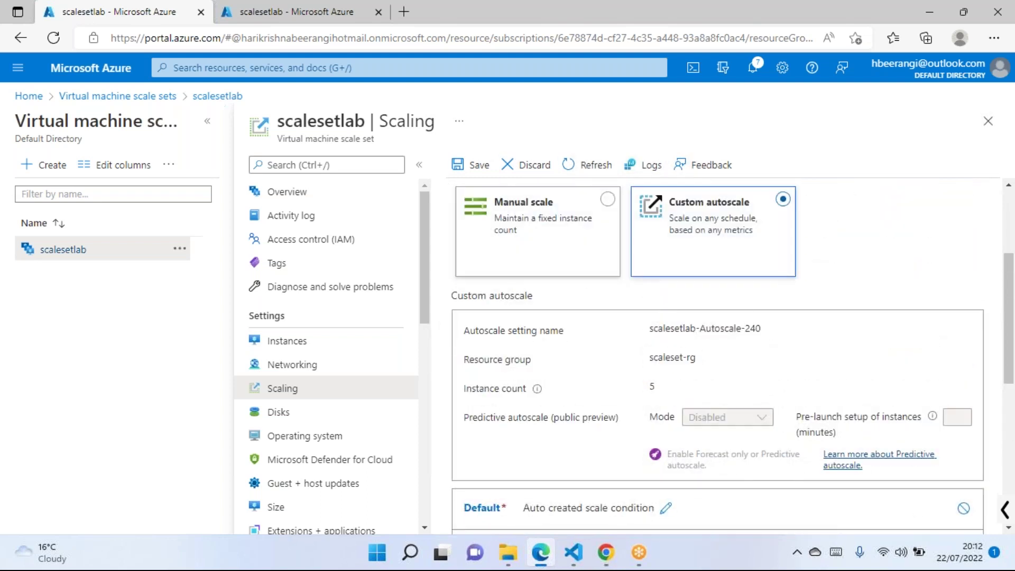
scroll(915, 403, down, 2)
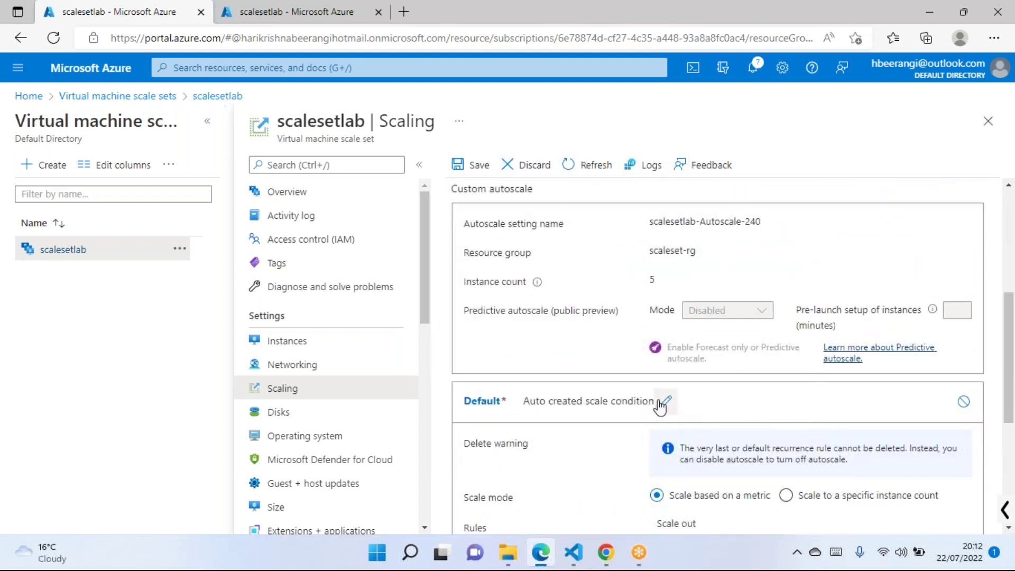
Open the default scale condition's name for editing and look through its settings
click(665, 401)
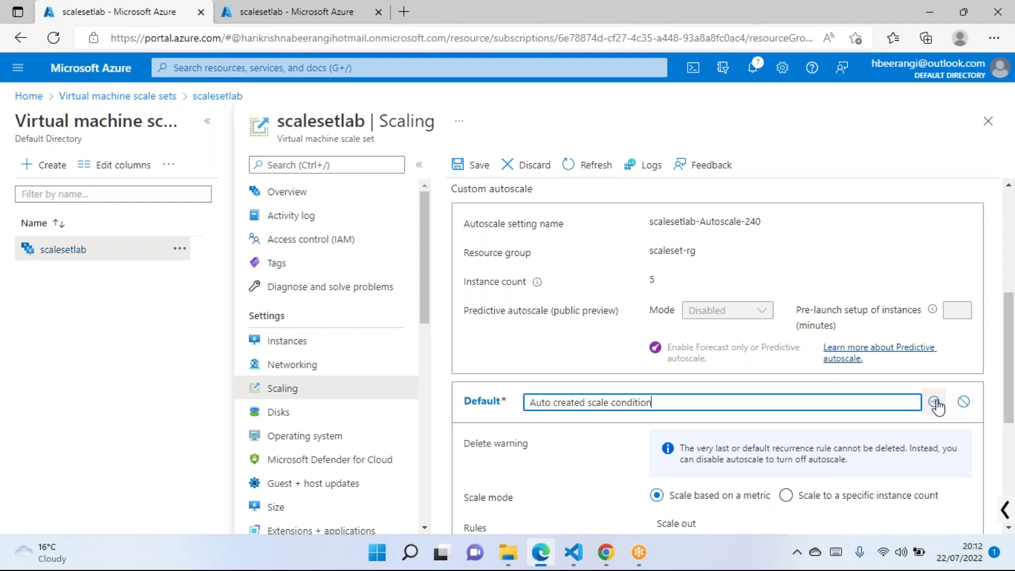
scroll(828, 423, down, 2)
scroll(825, 418, down, 2)
drag(808, 404, 915, 406)
scroll(753, 428, up, 6)
scroll(950, 392, down, 4)
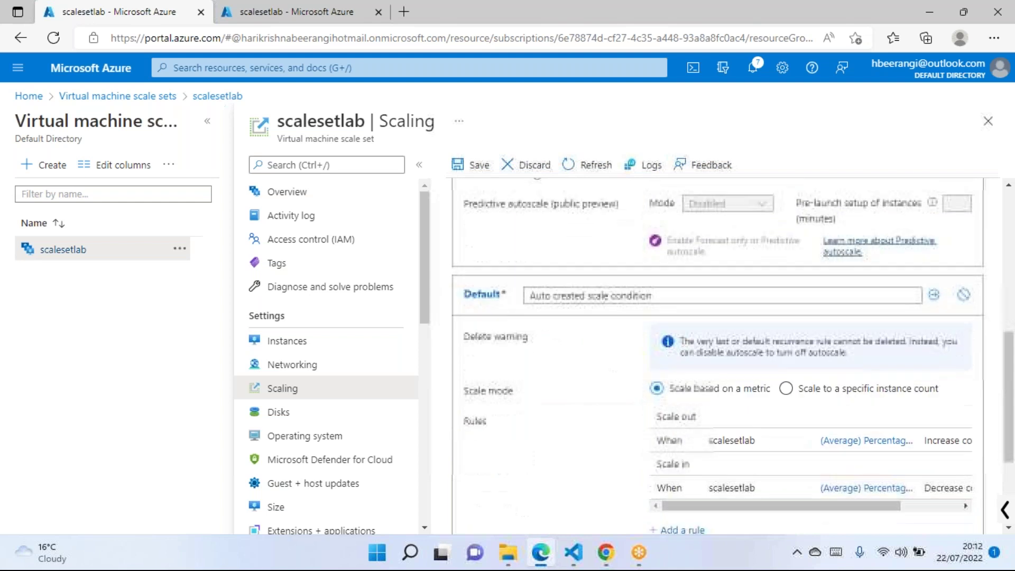
Disable autoscale to return to manual scale, set the instance count to 2, and save the configuration
click(963, 296)
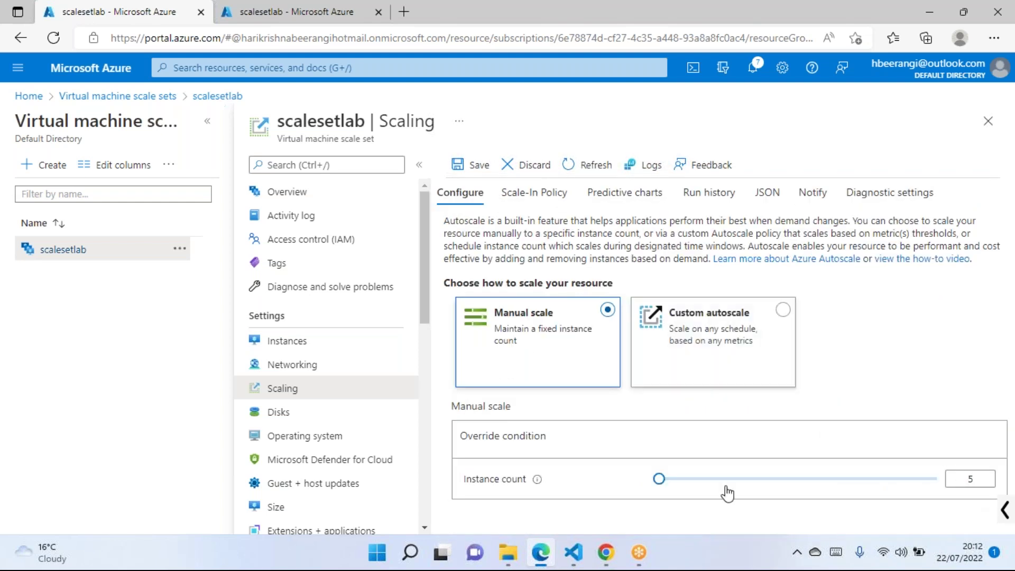
click(987, 480)
key(BackSpace)
text(2)
click(476, 164)
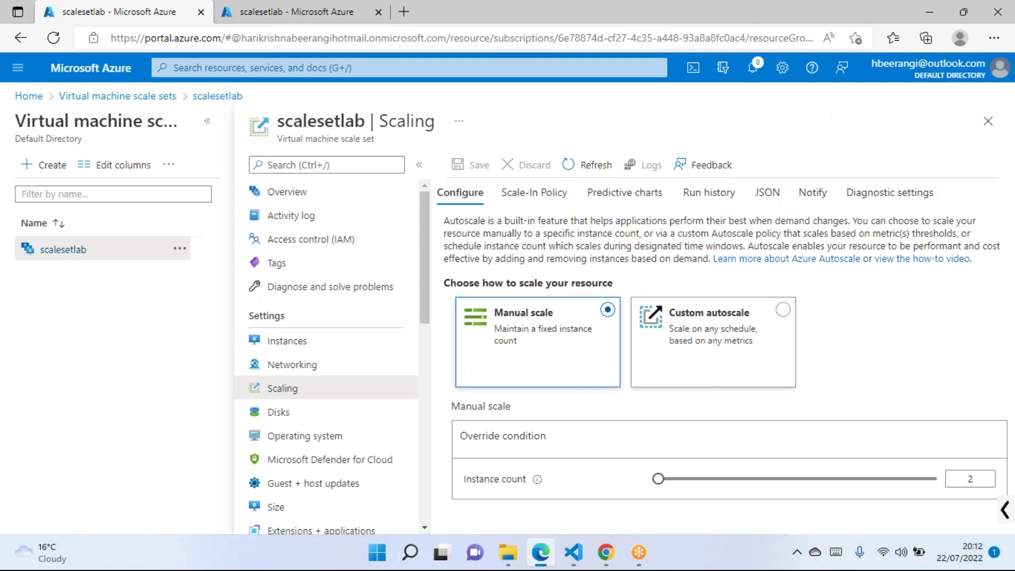
Check the instances' status in the second browser tab, and open the instances list in the original tab
click(273, 11)
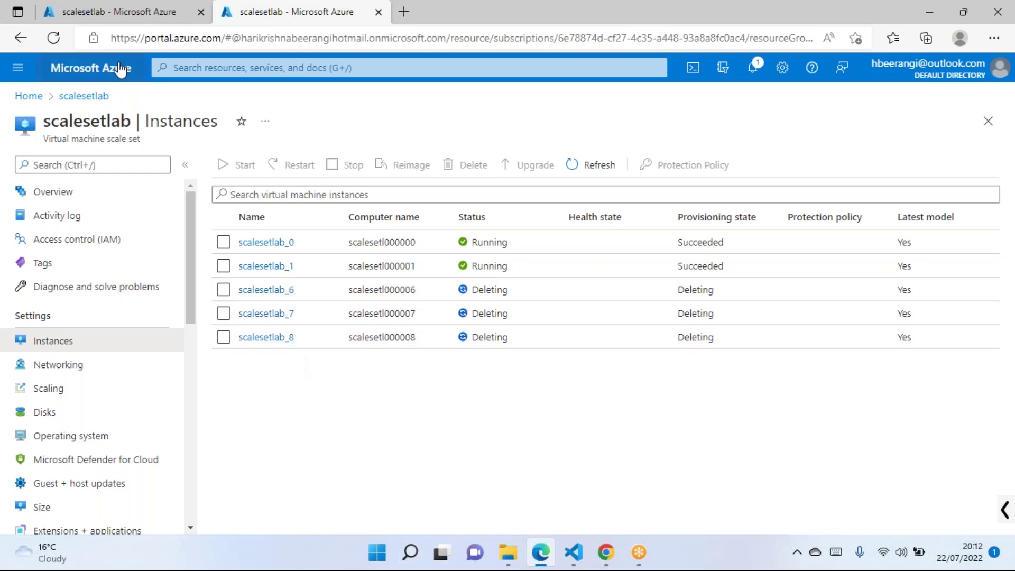
click(127, 16)
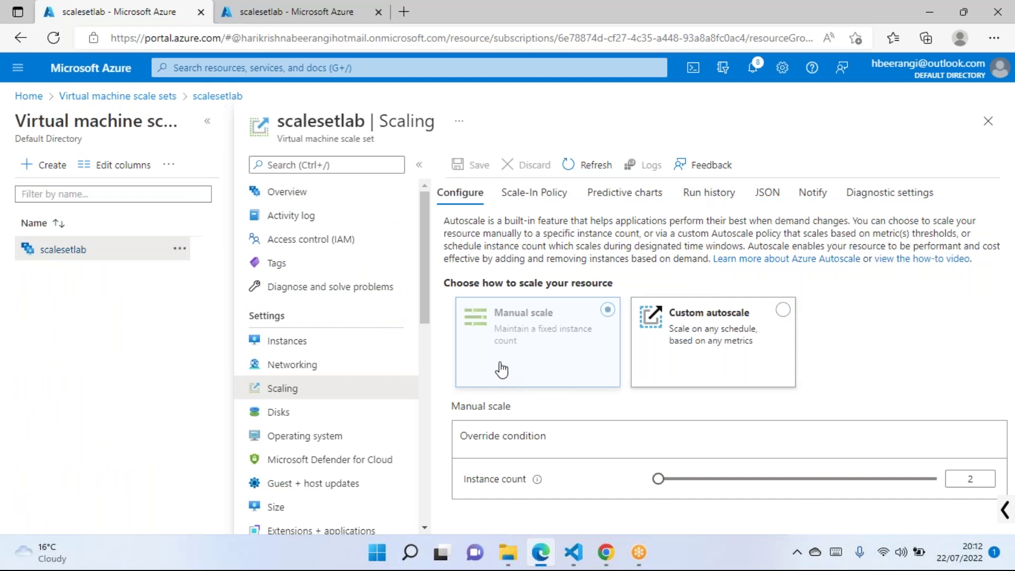
click(331, 343)
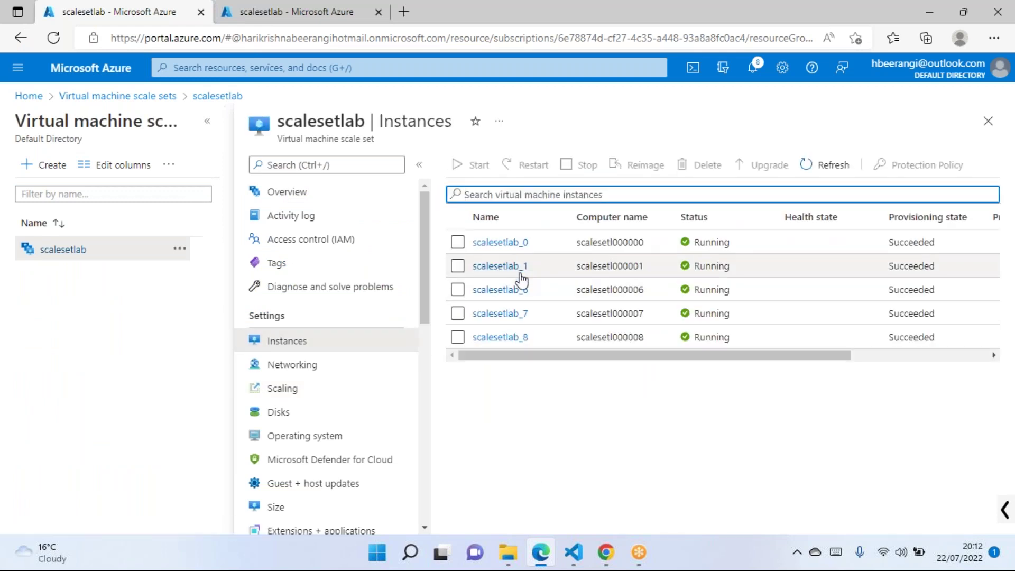
Refresh the scale set's instances list and open the RDP connection page of the scalesetlab_0 instance
click(824, 165)
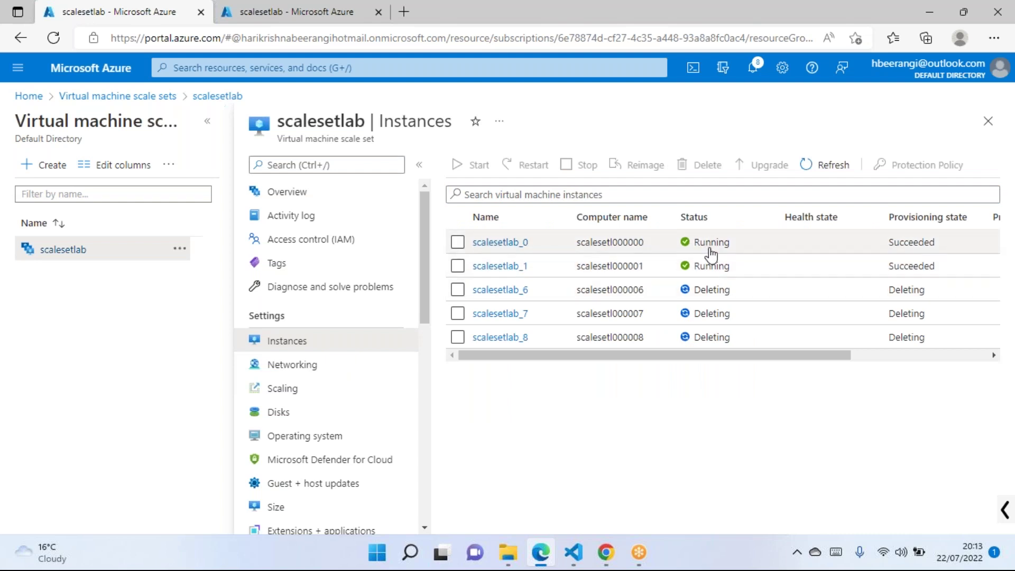
click(499, 243)
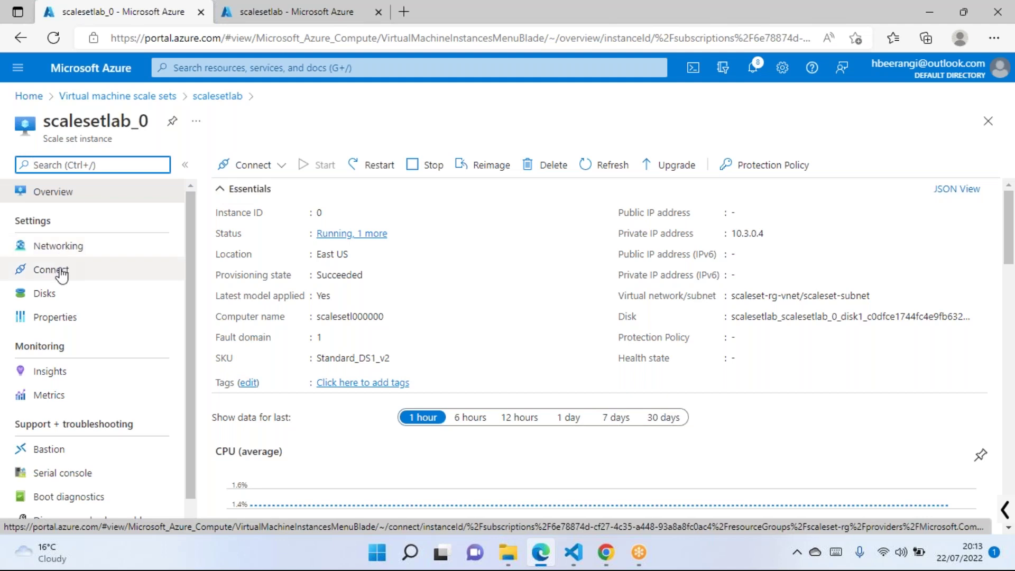
click(282, 168)
click(233, 194)
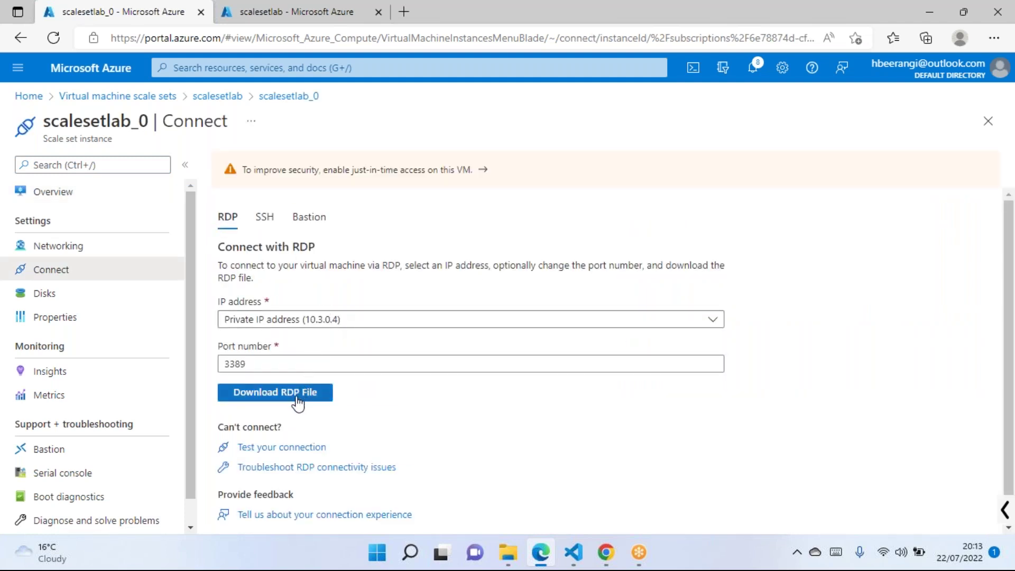
Download the RDP file for scalesetlab_0's private IP address on port 3389 and try to connect with it
click(296, 397)
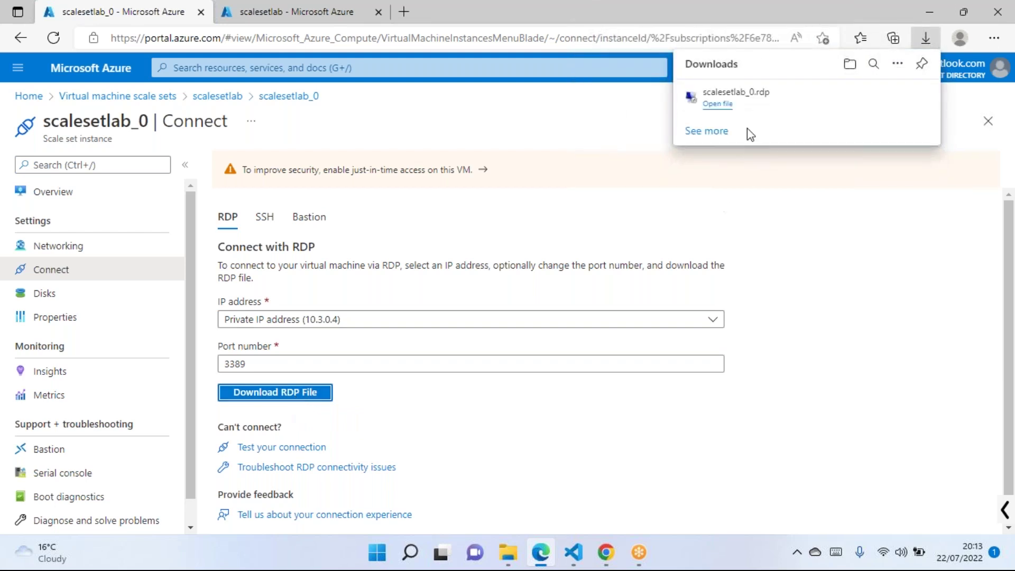
click(717, 104)
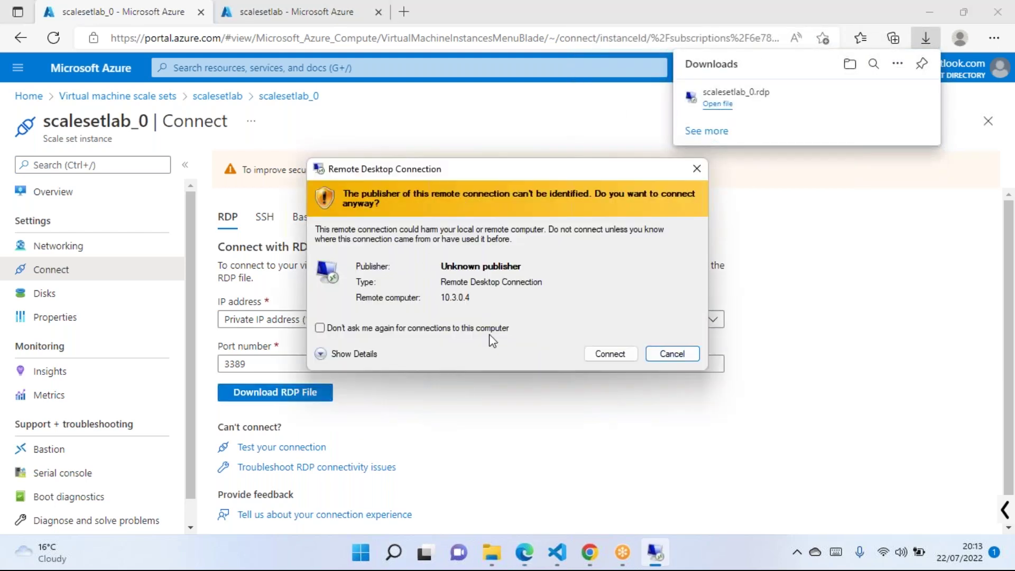
click(610, 356)
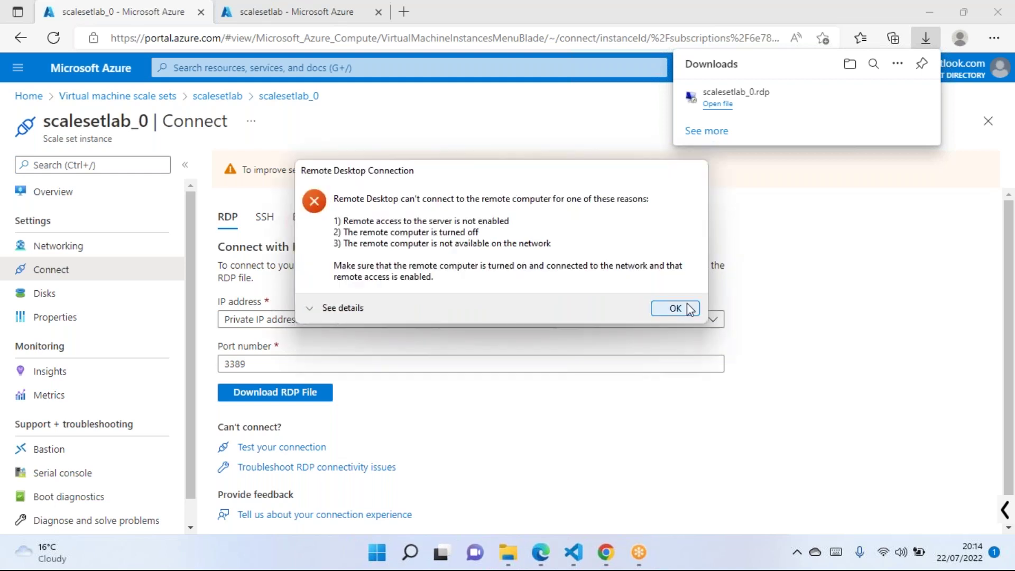
click(687, 309)
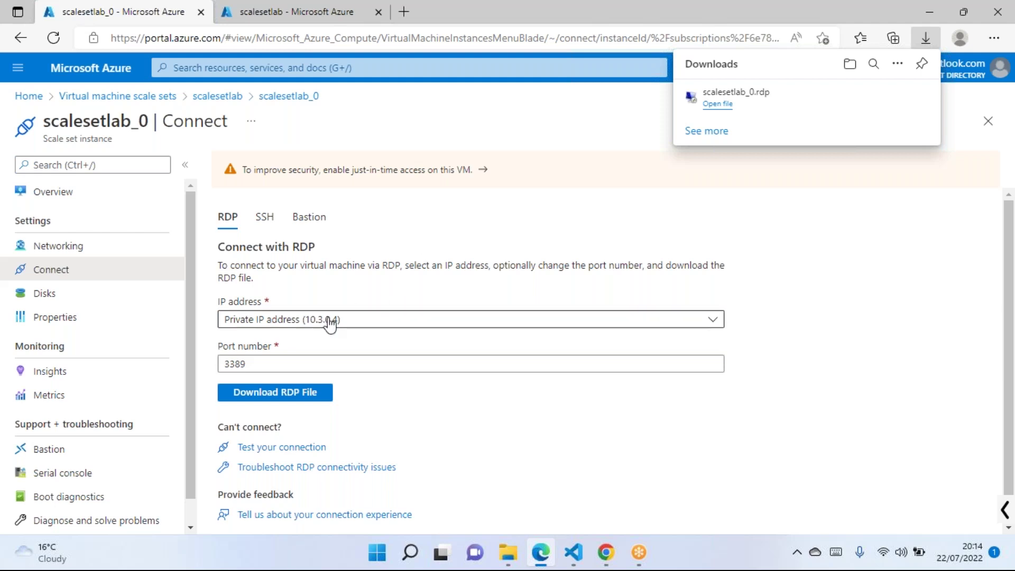
Switch the RDP connection to the load balancer public IP address with port 50000 and download its RDP file
click(311, 324)
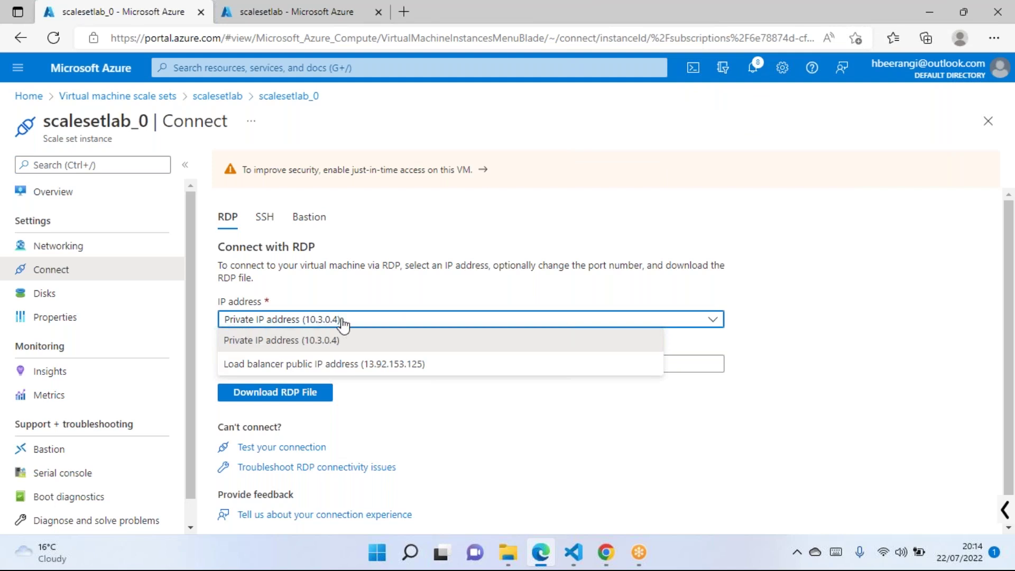
click(870, 305)
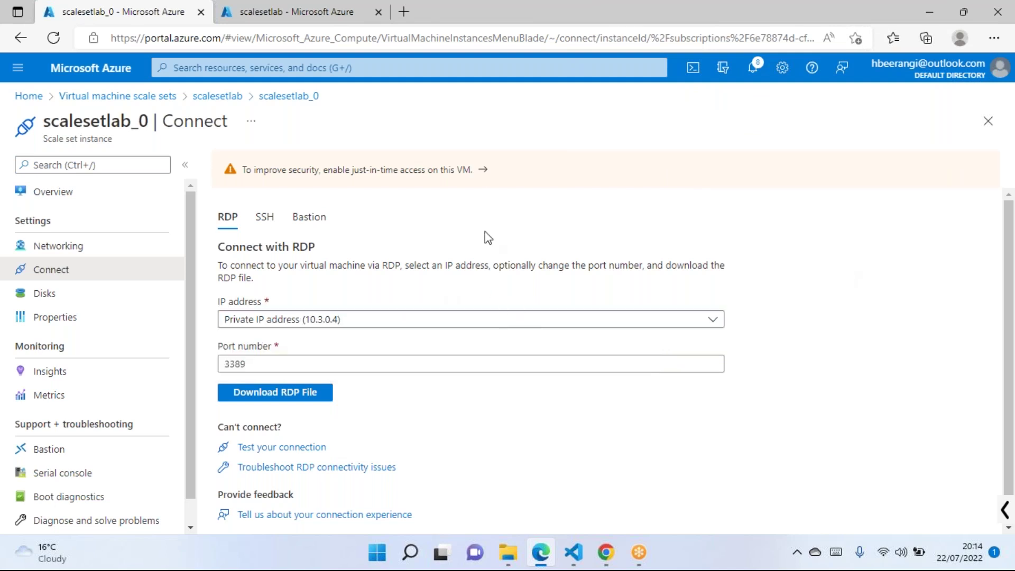
click(316, 328)
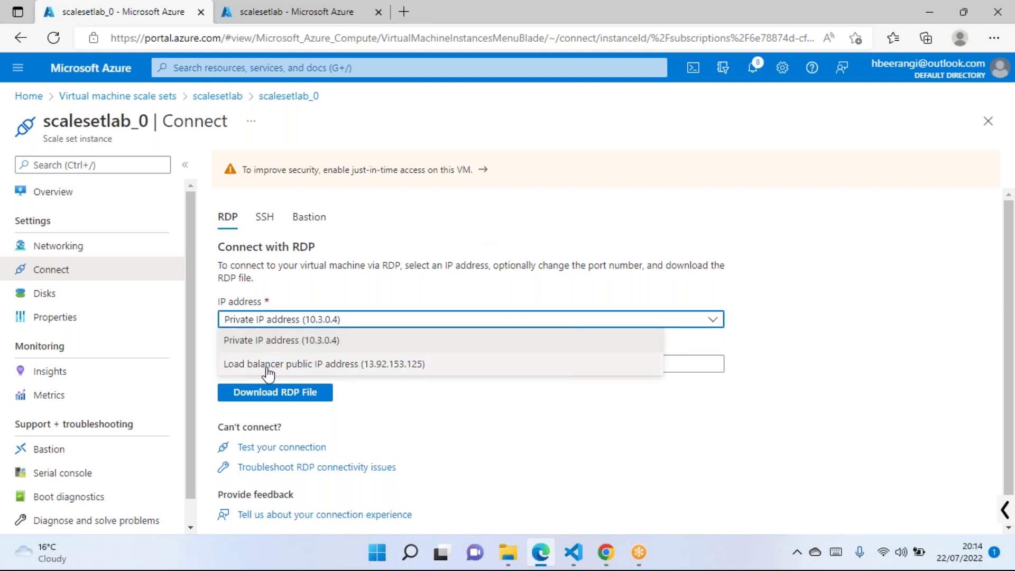
click(394, 371)
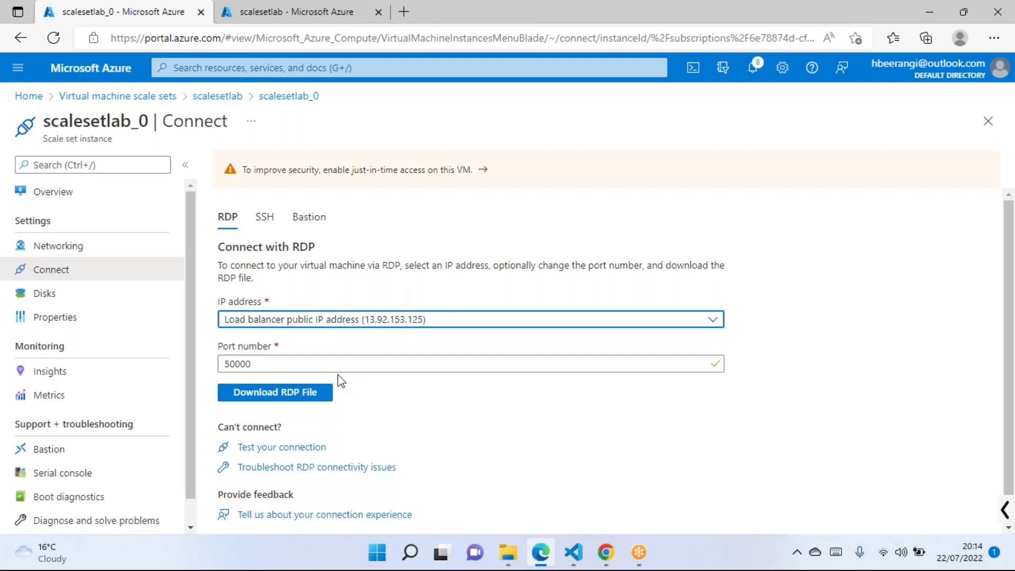
click(284, 403)
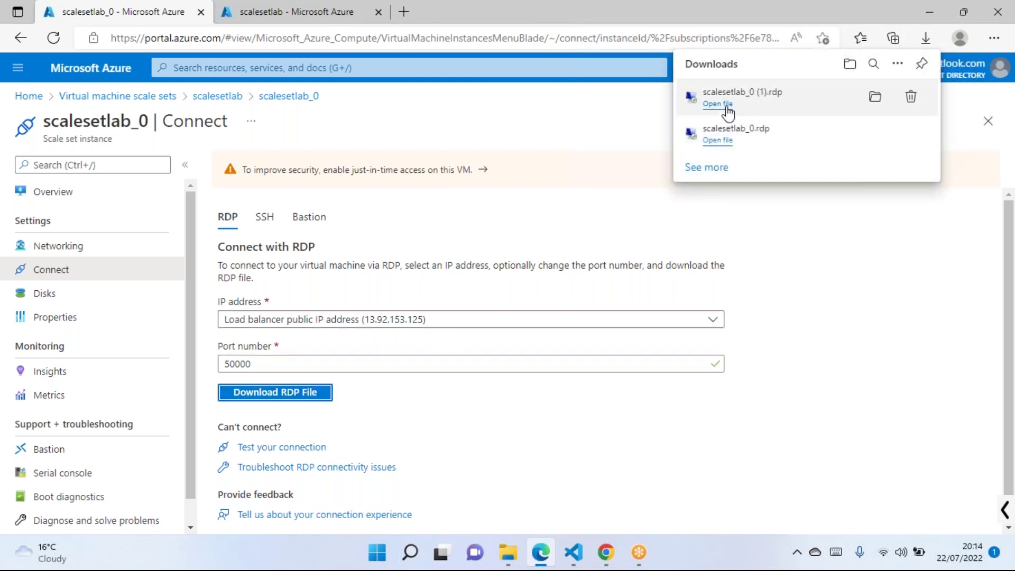
Open the scalesetlab_0 (1).rdp file and try to connect through the load balancer's public IP address
click(726, 107)
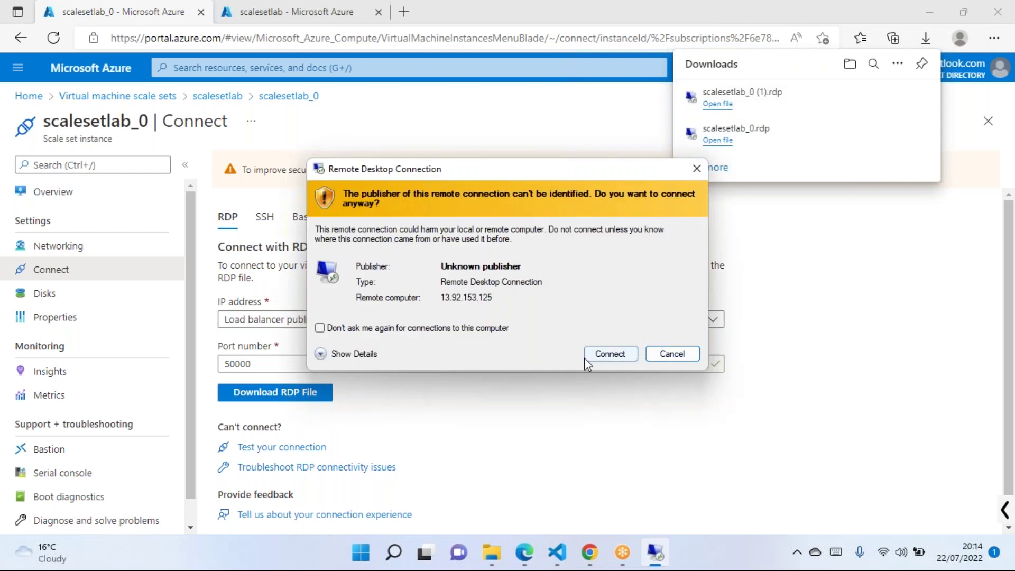
click(608, 354)
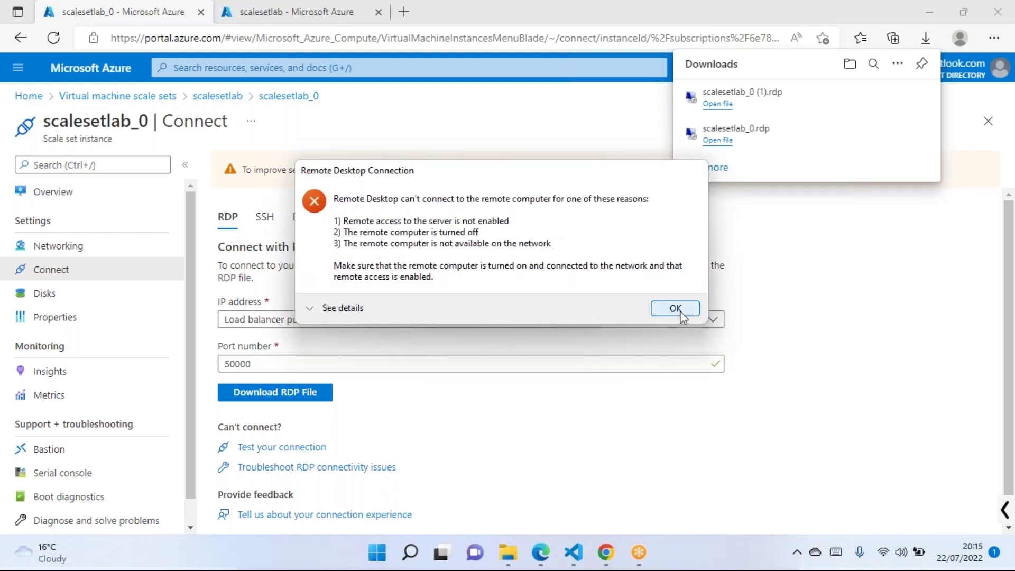
click(676, 309)
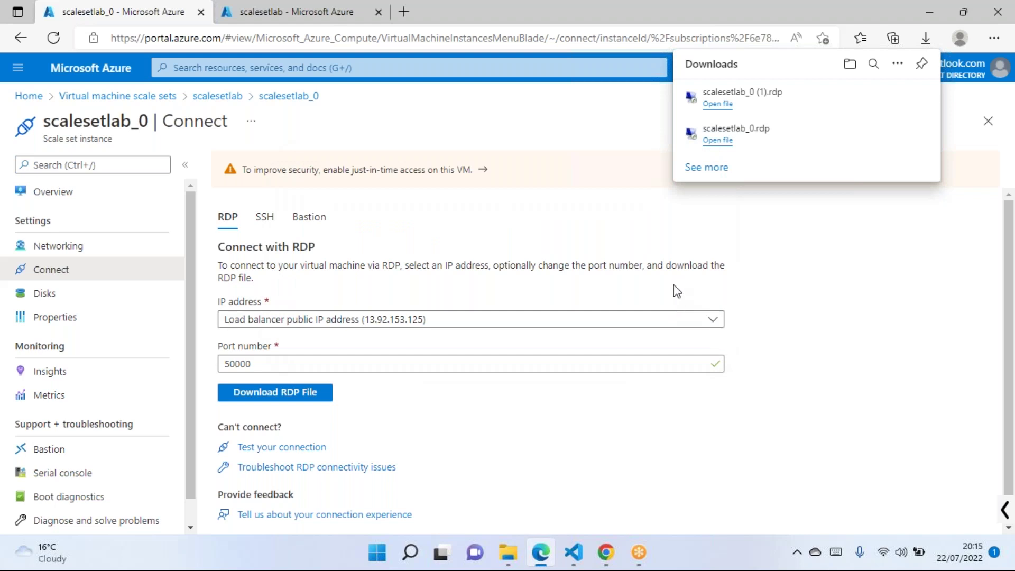
click(584, 230)
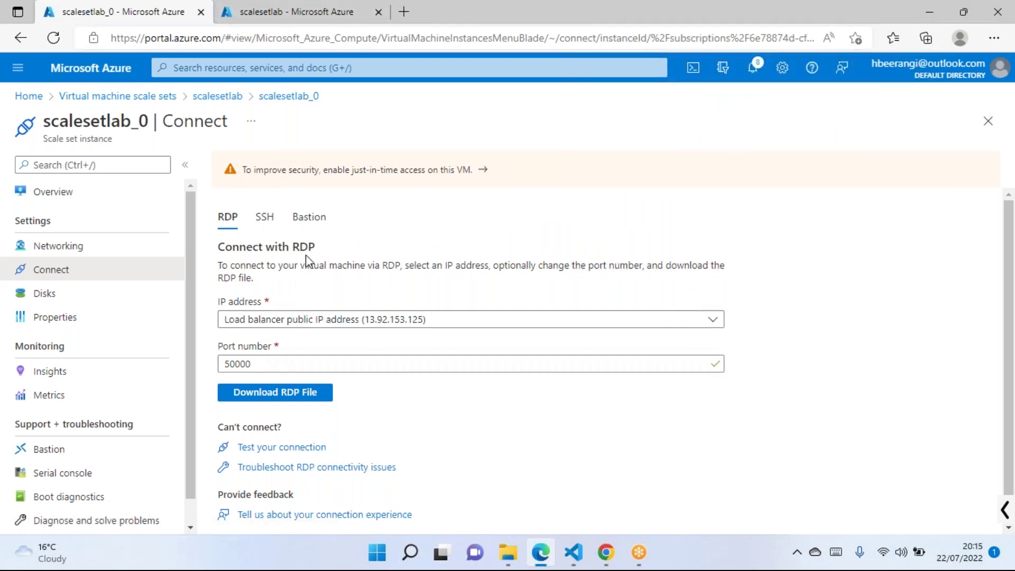
Refresh the instances list in the second browser tab, and open the scalesetlab-lb load balancer from the portal home page
click(273, 11)
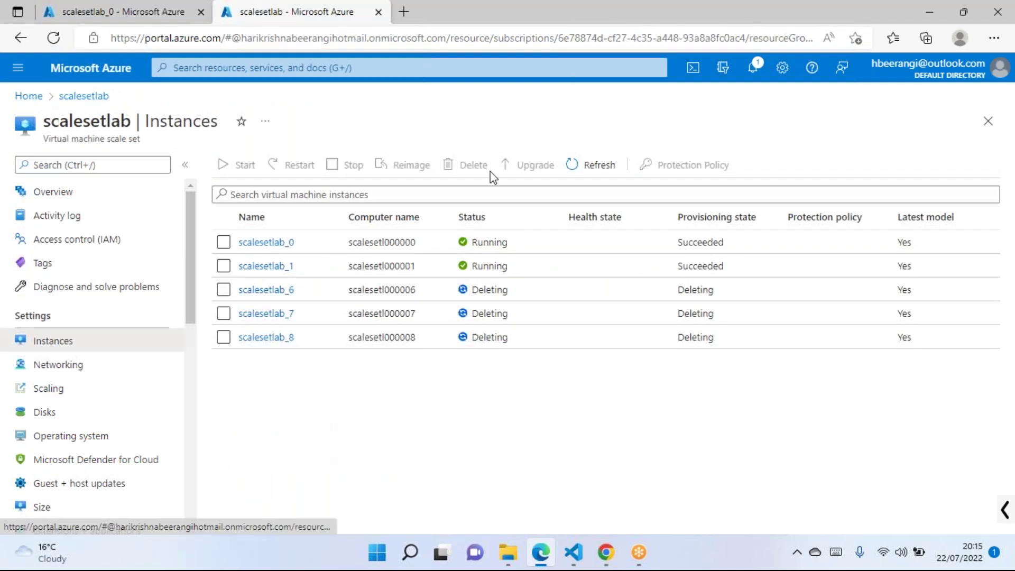
click(582, 169)
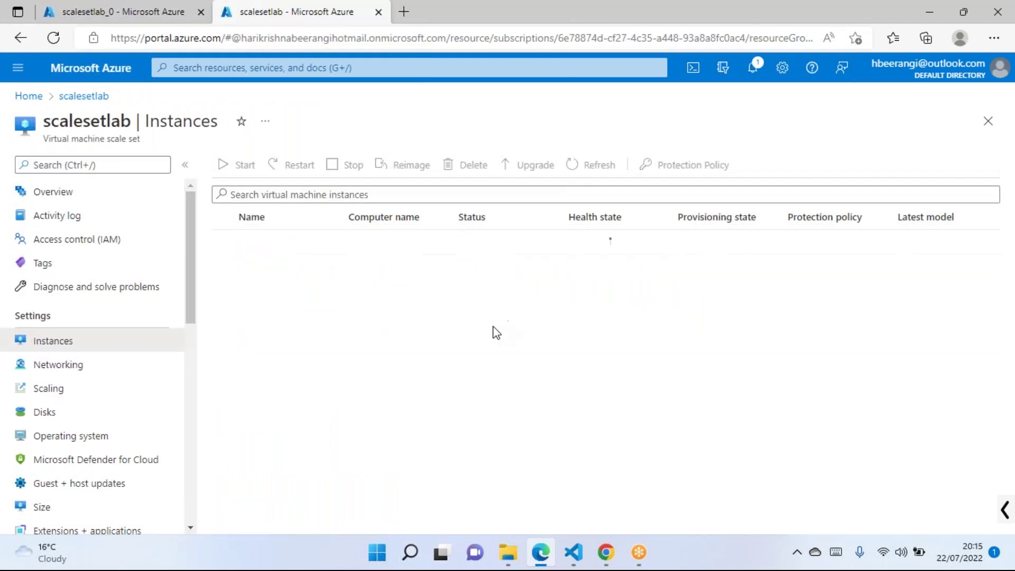
click(41, 98)
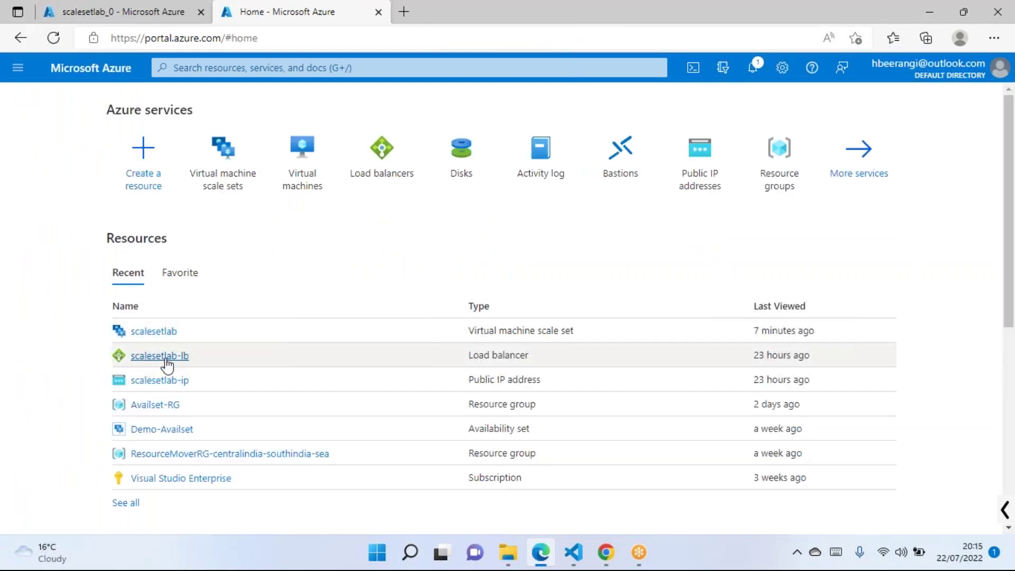
click(179, 358)
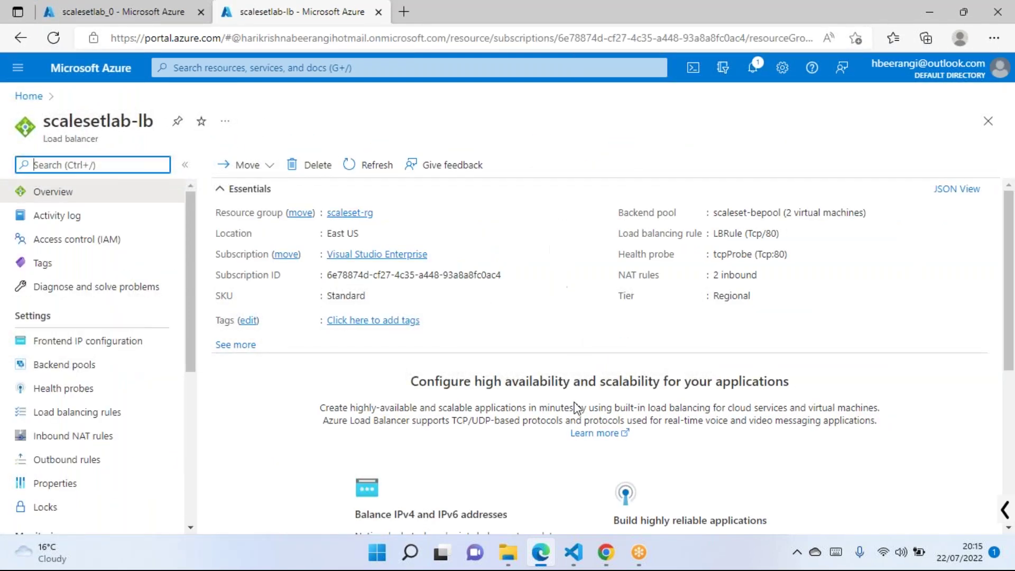
Look through the load balancer's frontend IP configuration, backend pools, health probes, load balancing rules and inbound NAT rules
click(115, 343)
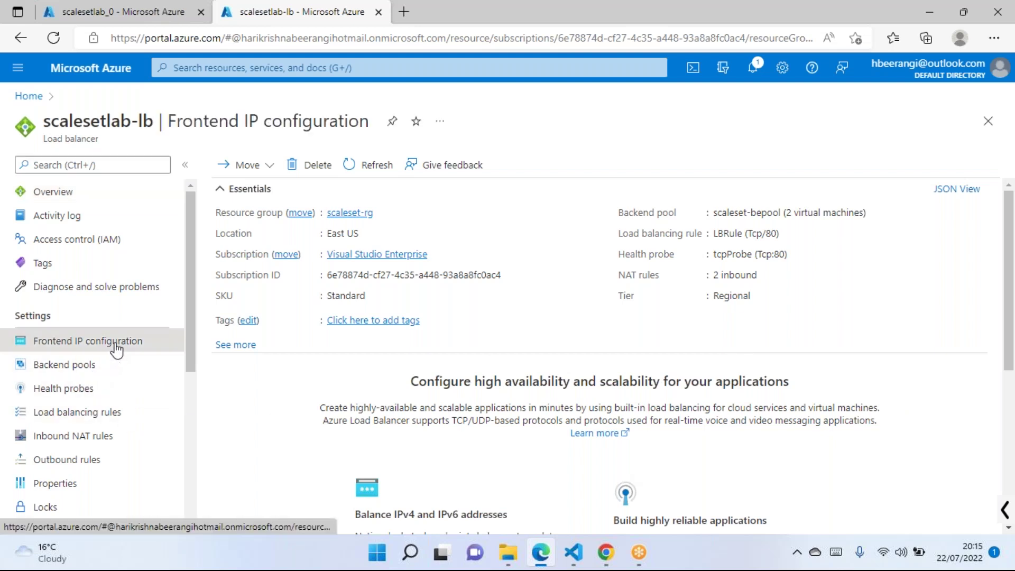
click(89, 374)
click(80, 393)
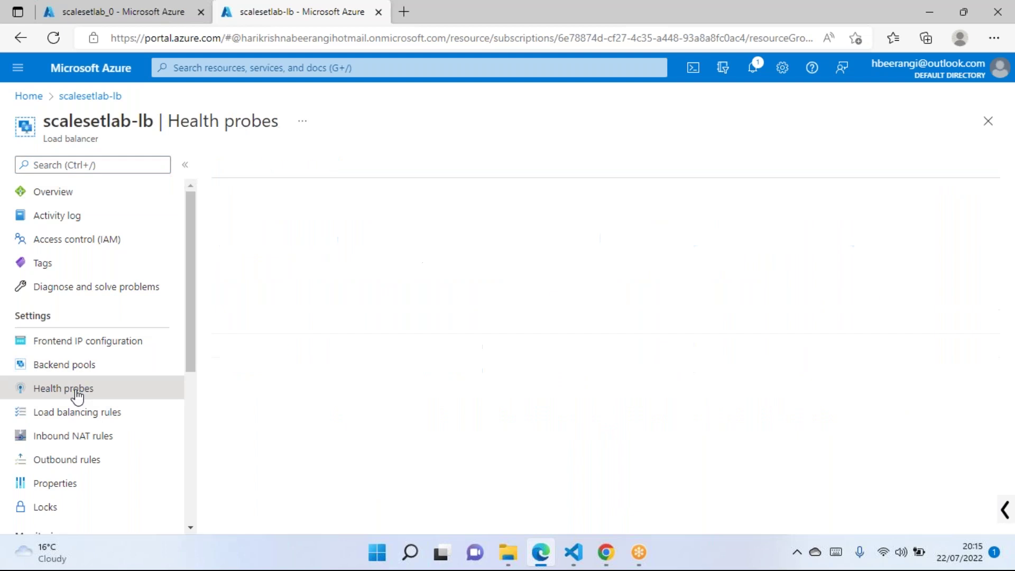
click(81, 417)
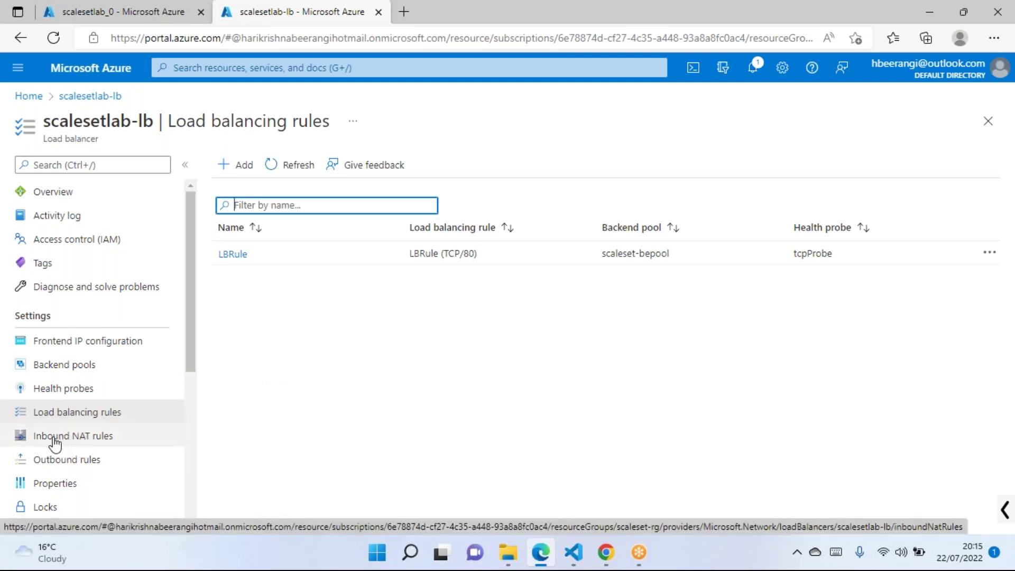
click(90, 444)
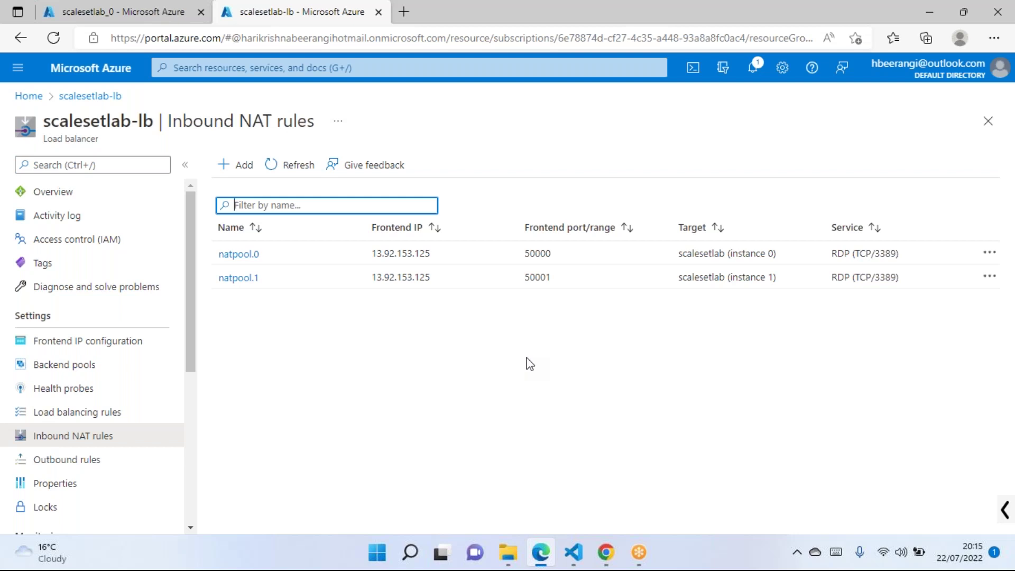
key(super+d)
key(super+r)
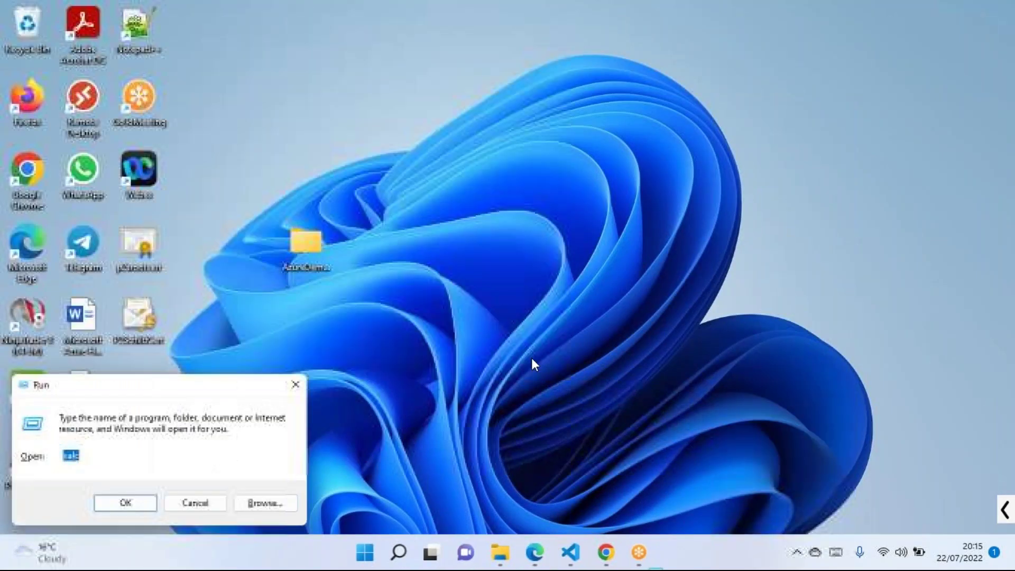
text(notepad)
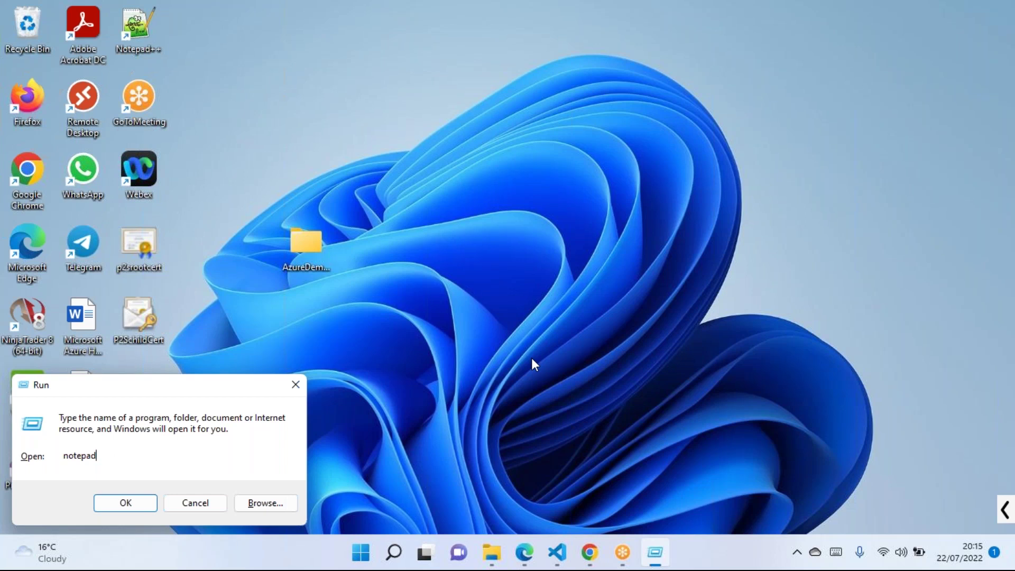
key(Escape)
Launch Paint with the mspaint command and select the Rectangle shape for a sketch
key(super+r)
text(mspa)
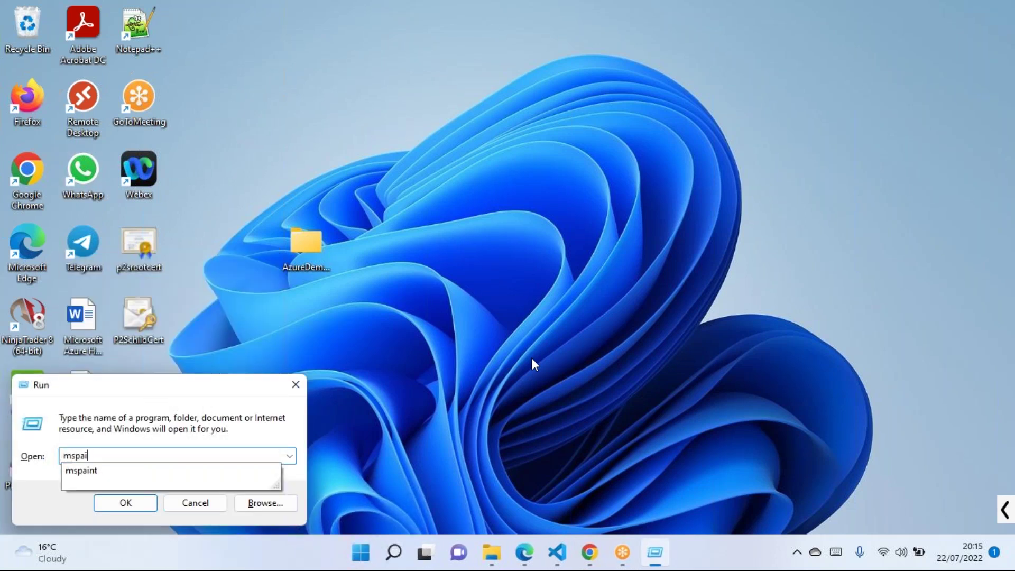
text(int)
key(Return)
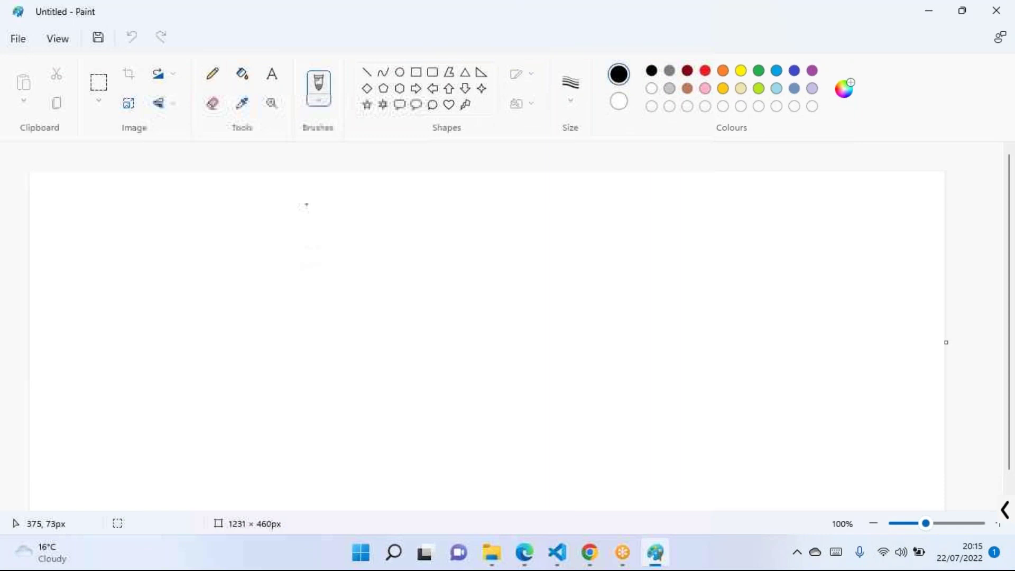
click(416, 72)
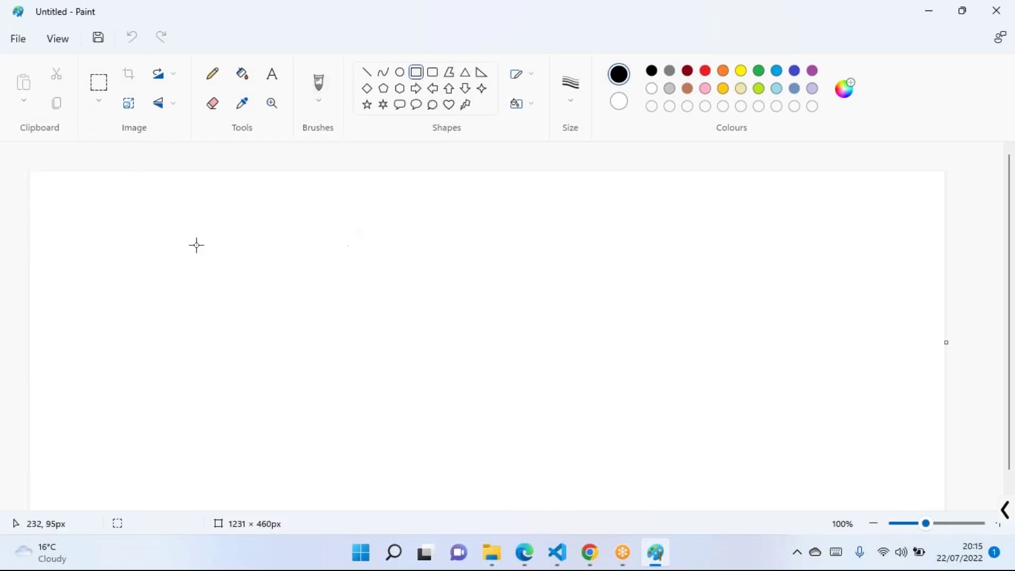
key(super+d)
key(super+r)
text(notepad)
key(Return)
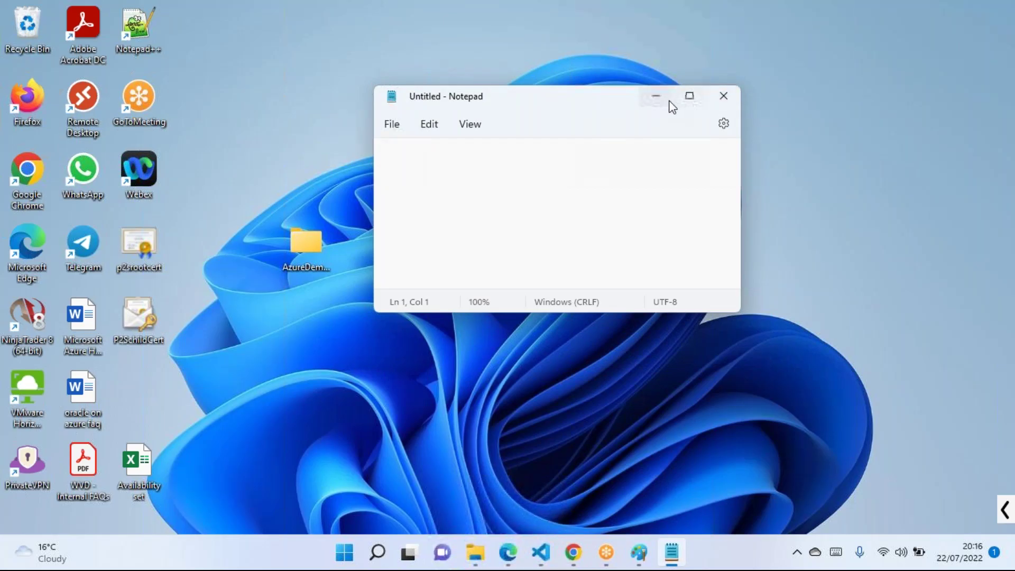
click(689, 98)
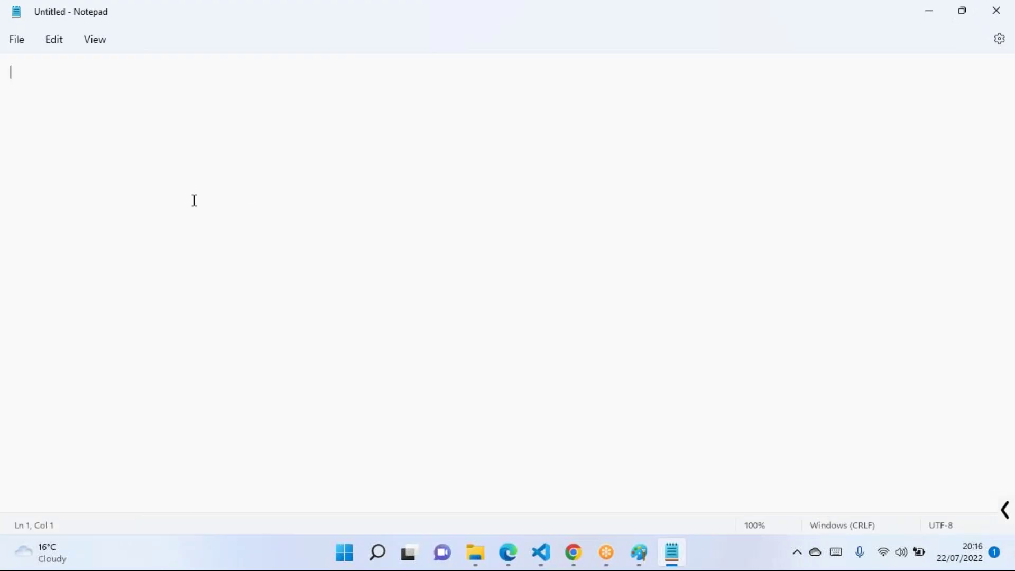
text(W)
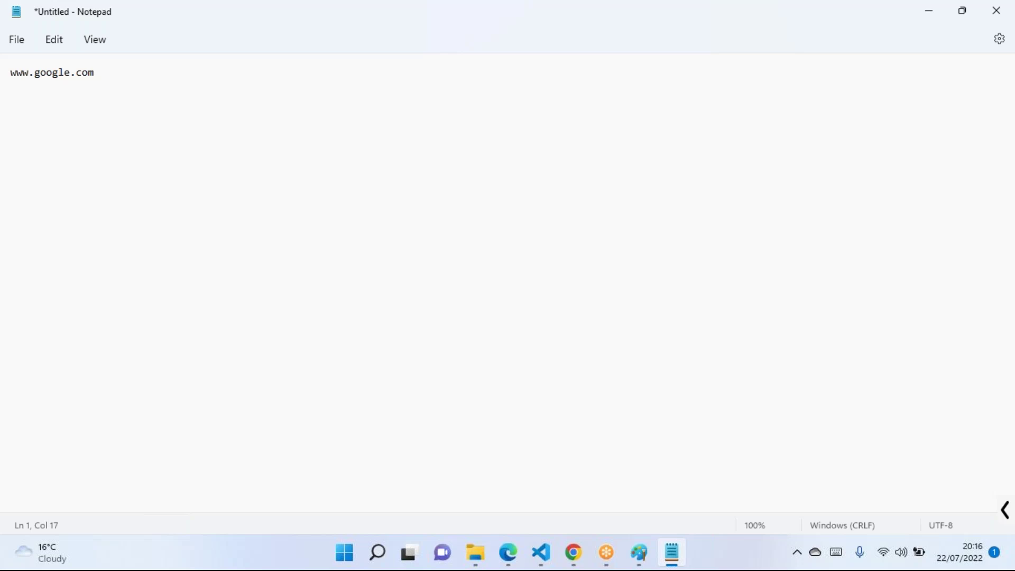
click(10, 72)
text(23.)
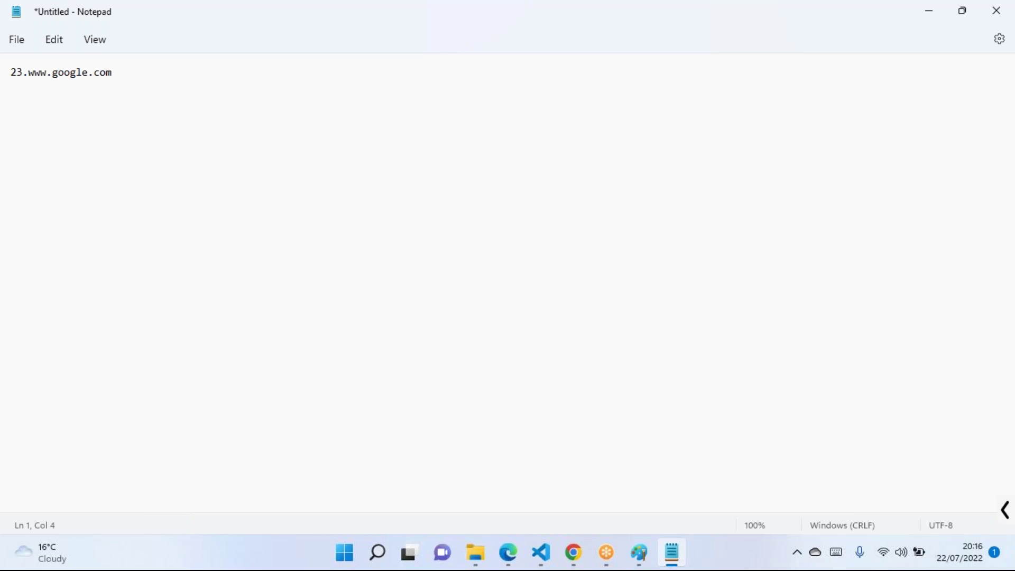
text(359.)
key(BackSpace)
key(BackSpace)
key(BackSpace)
key(BackSpace)
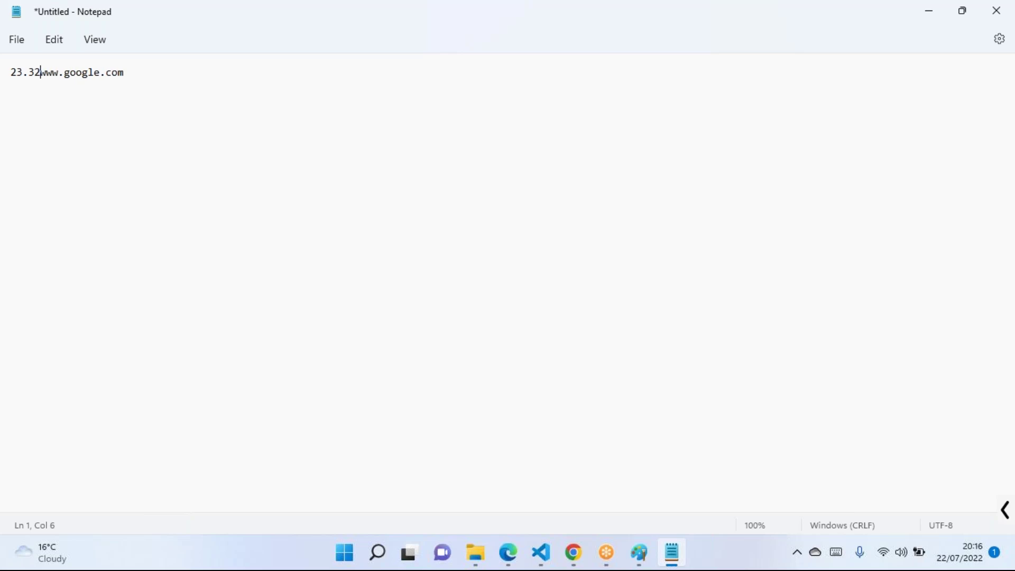
text(200.)
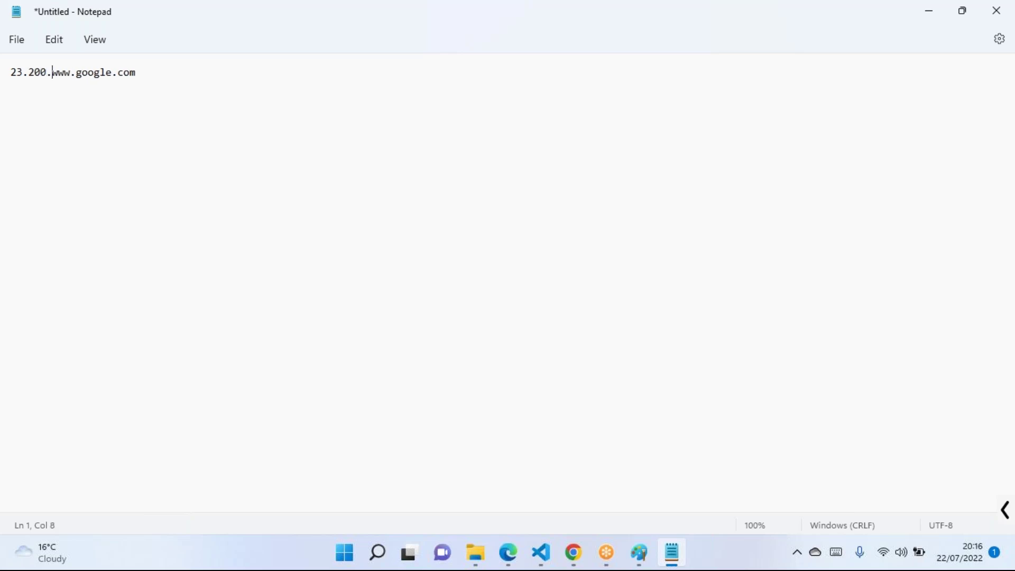
text(34.67)
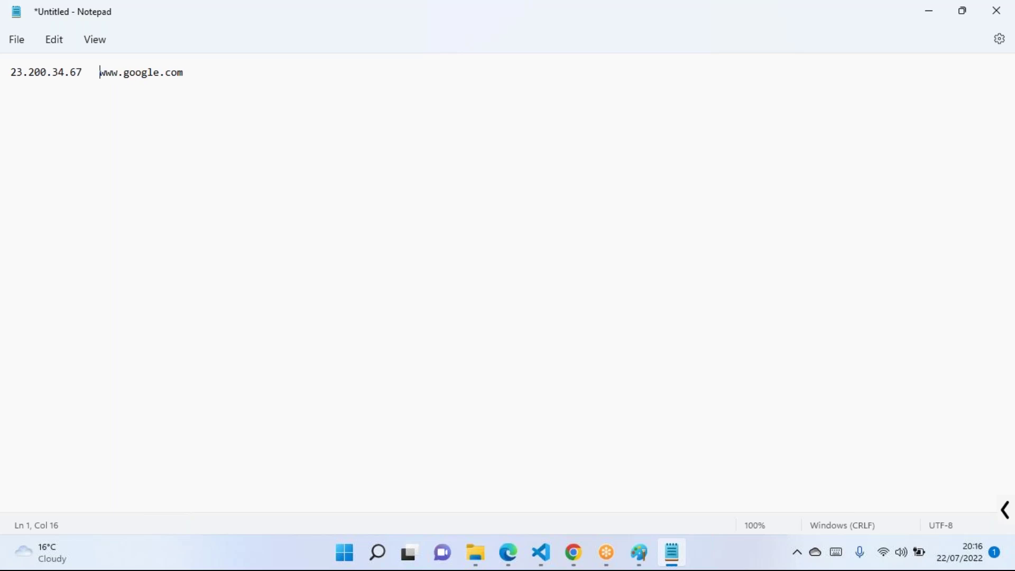
click(85, 73)
drag(85, 73, 11, 61)
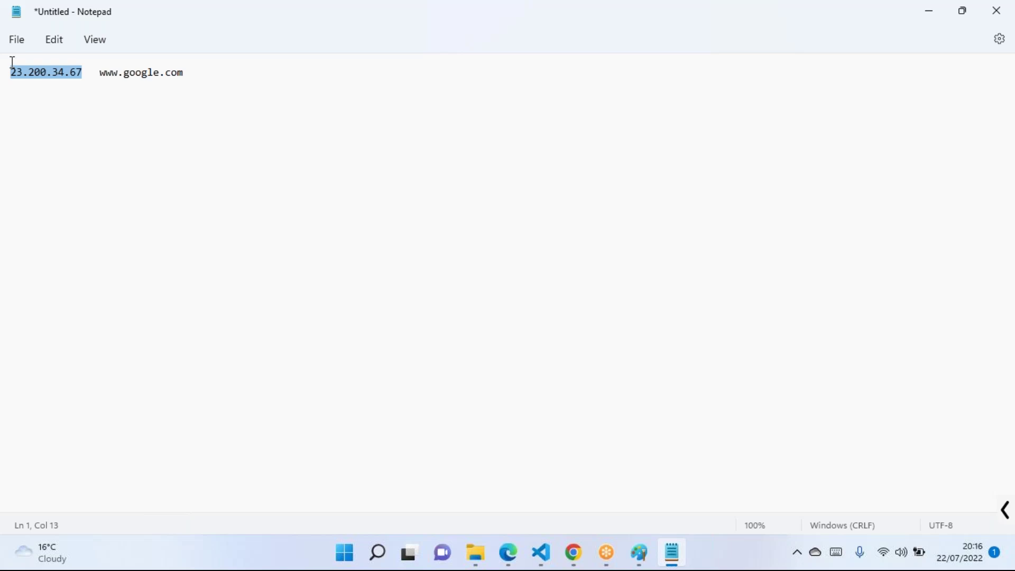
click(105, 129)
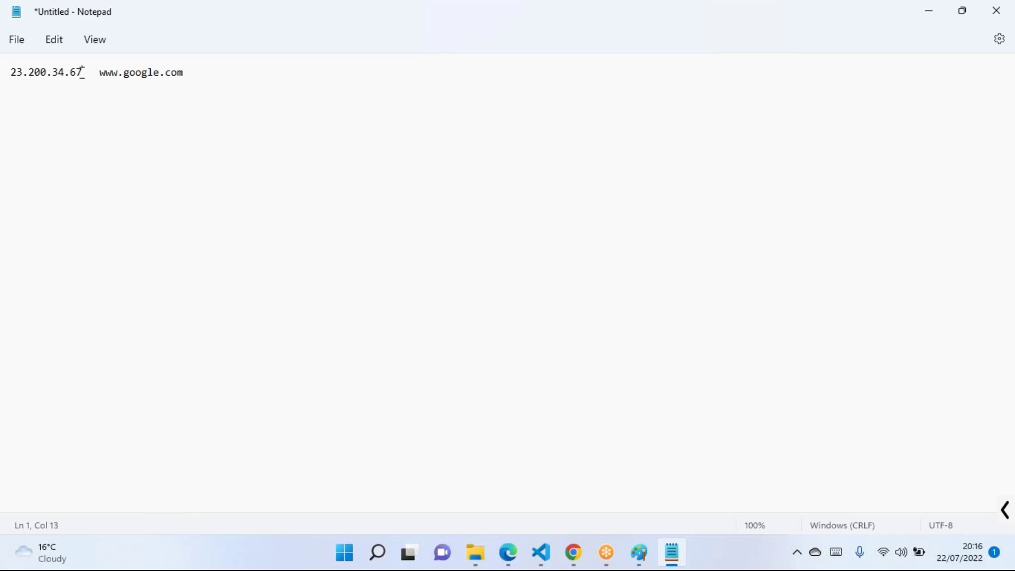
drag(85, 72, 9, 72)
drag(99, 72, 190, 75)
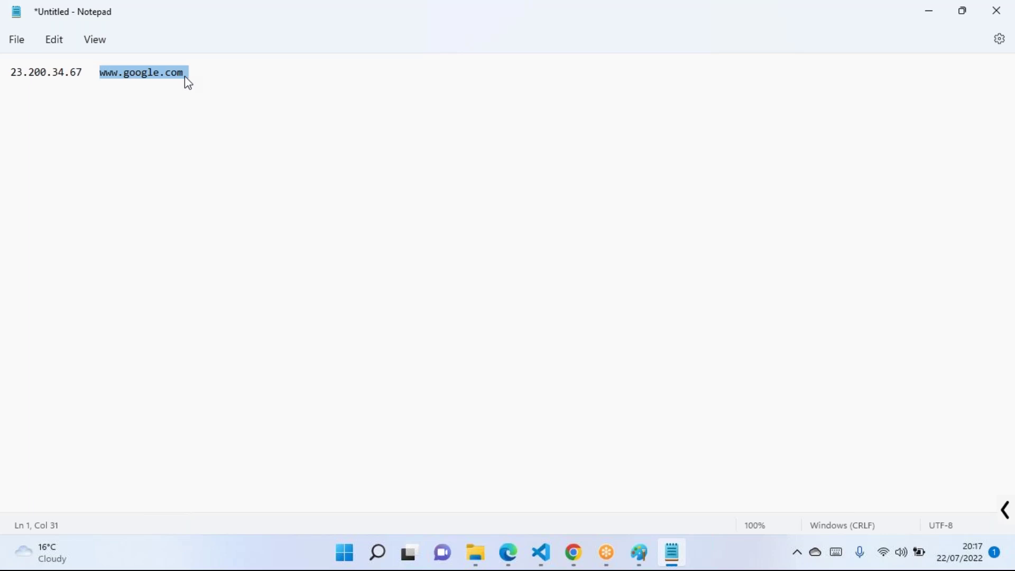
click(84, 77)
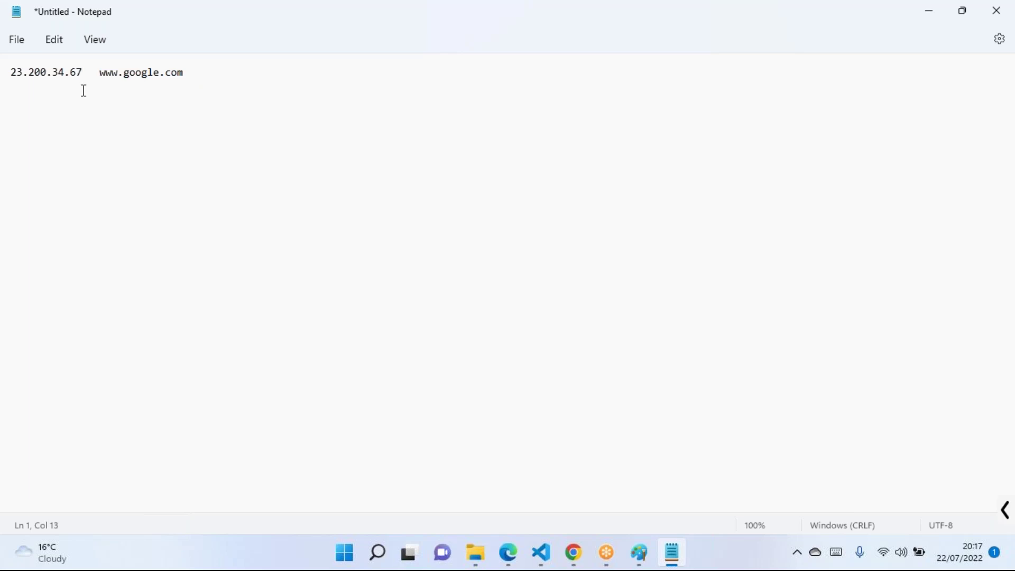
click(91, 74)
text(3389)
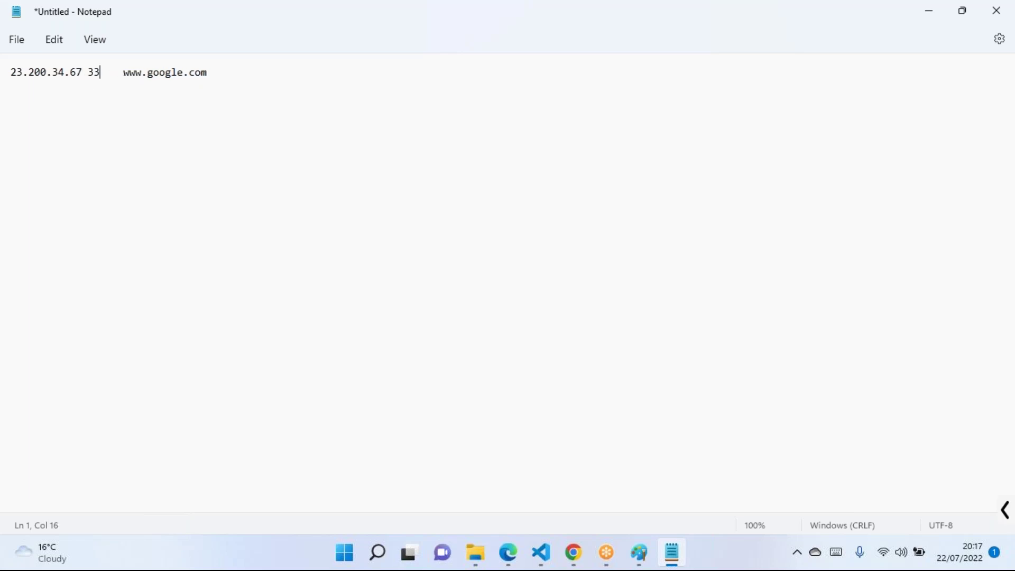
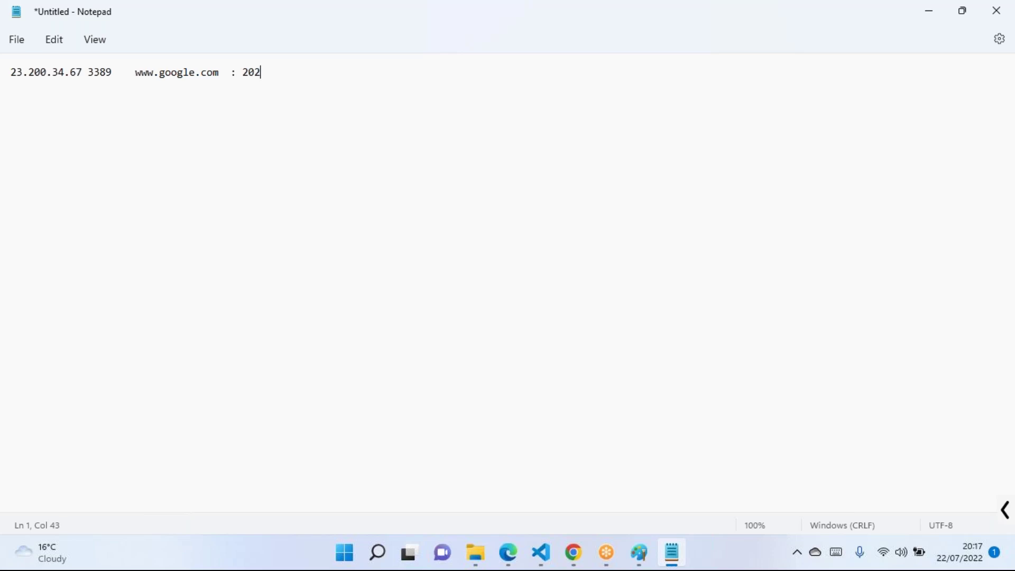
text(3)
key(BackSpace)
text(2)
drag(83, 72, 10, 72)
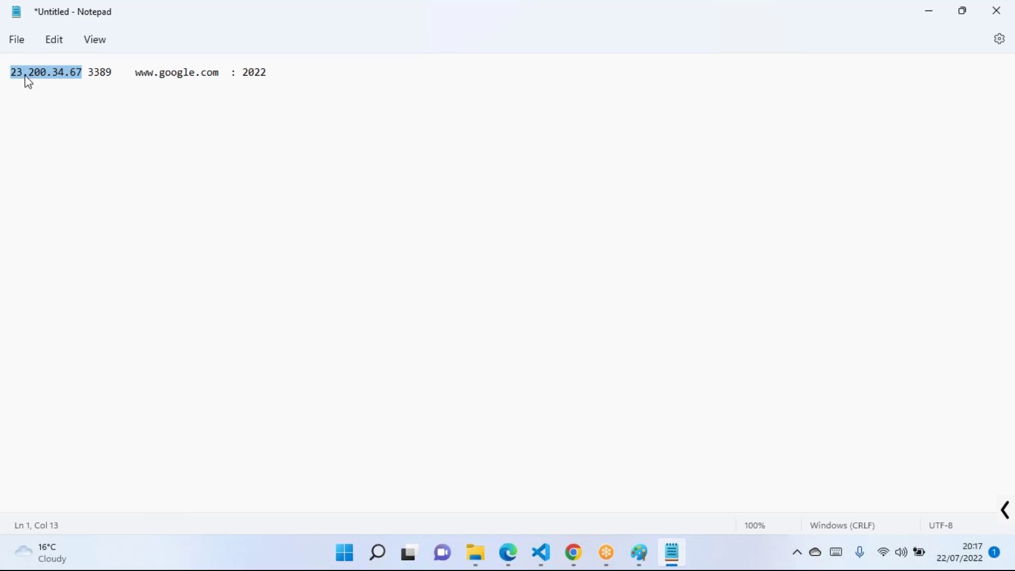
drag(219, 72, 137, 76)
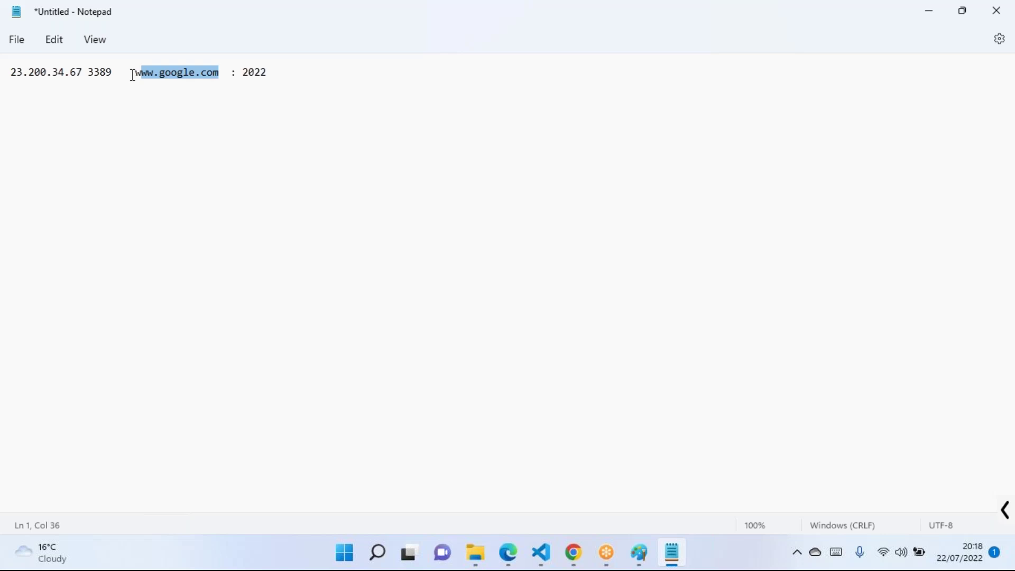
click(169, 124)
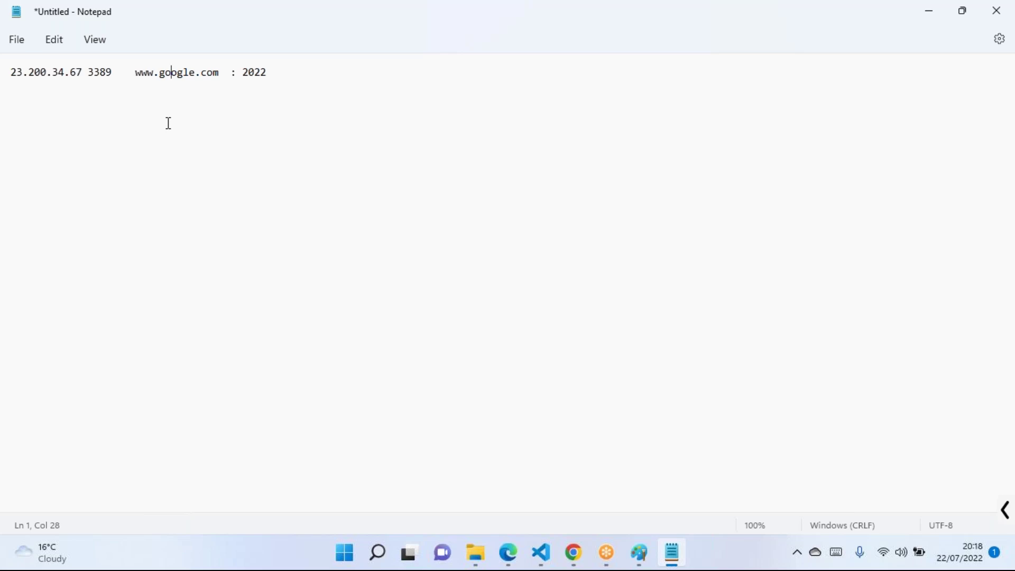
drag(118, 74, 13, 74)
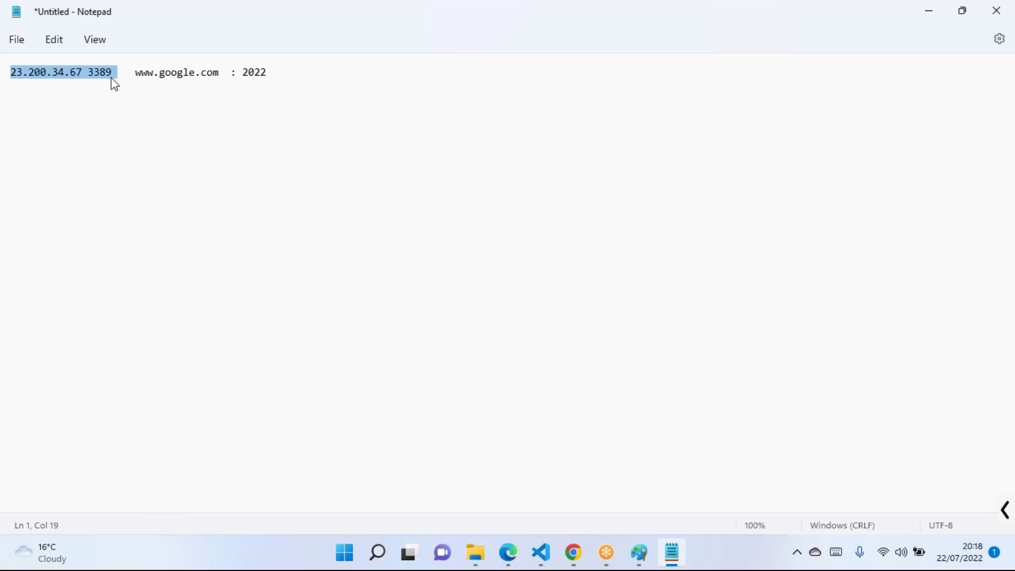
click(137, 72)
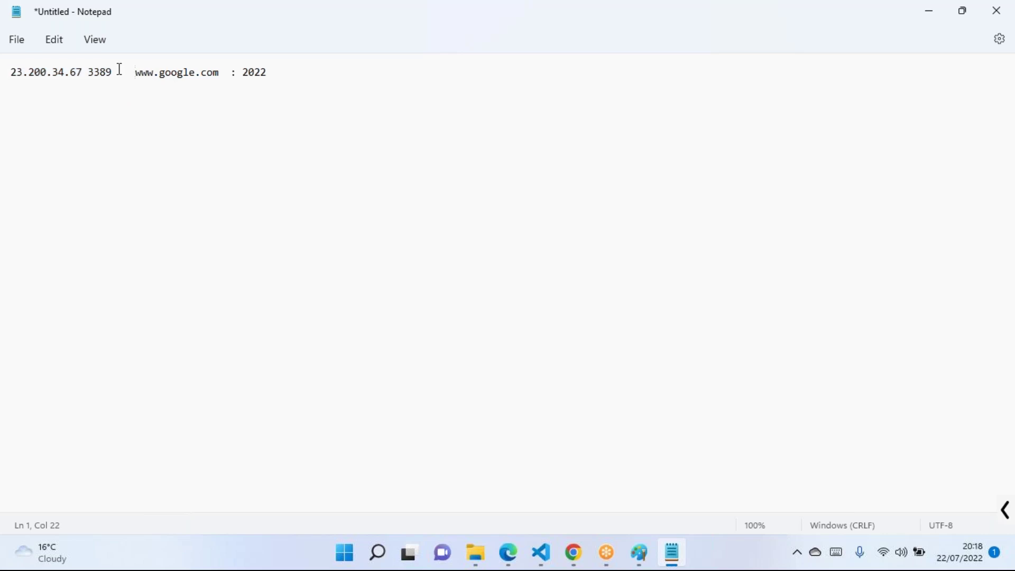
drag(224, 73, 117, 77)
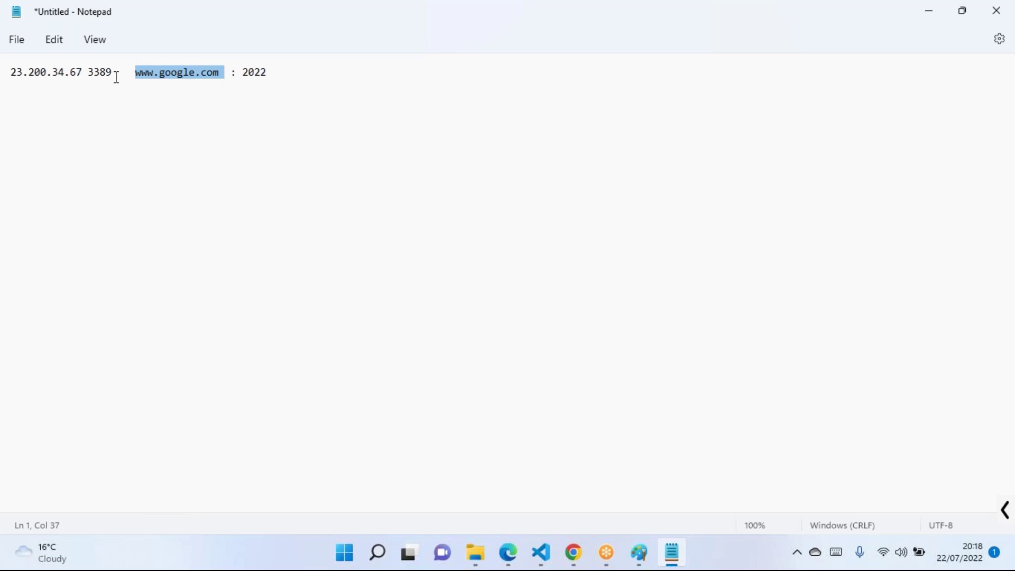
drag(117, 74, 9, 70)
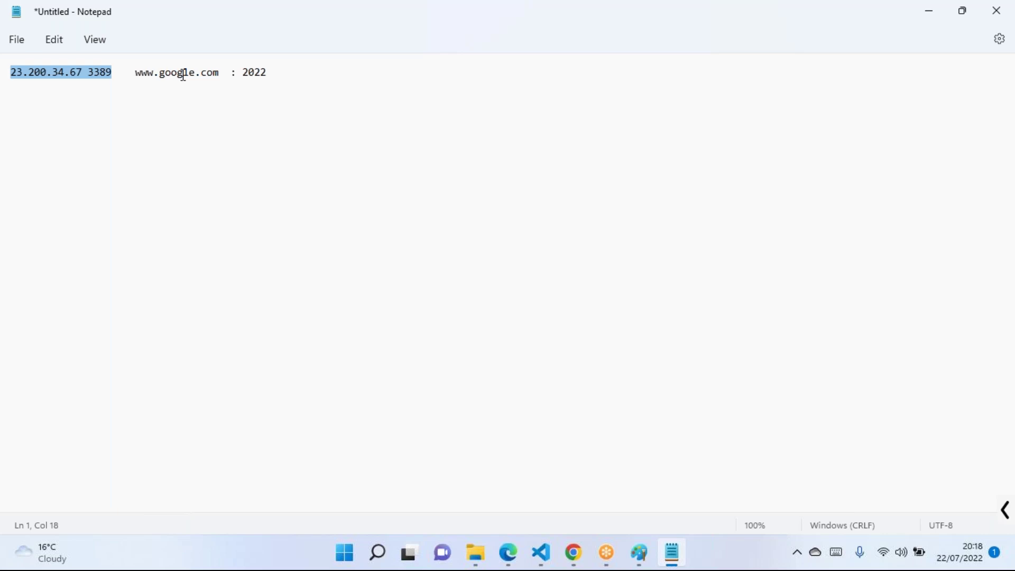
Add the line "NAT - Network Address Translation ( NAT rules)" below the first line, leaving one blank line between
click(288, 78)
key(Return)
key(Return)
text(NAT - Netw)
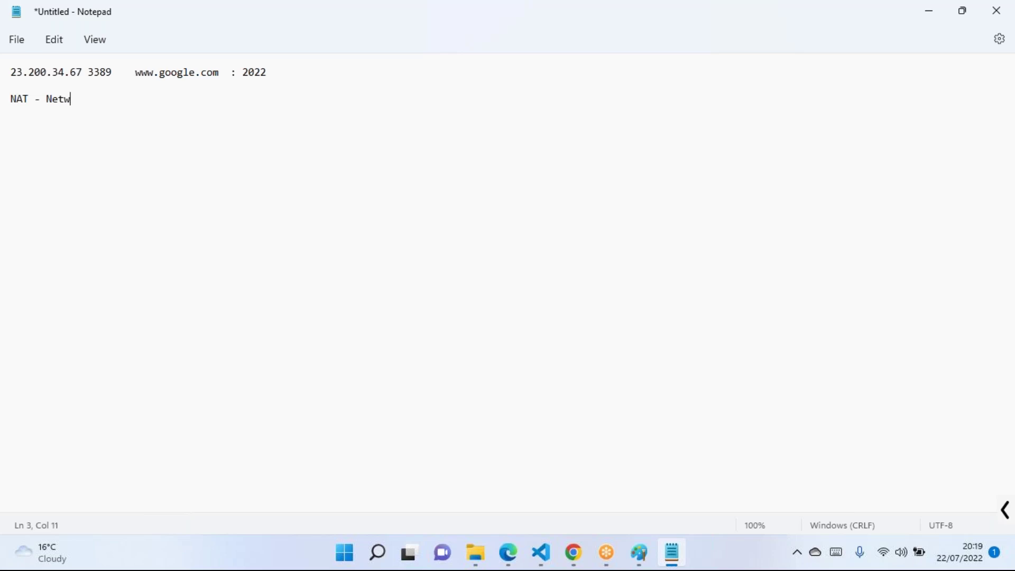
text(ork Address Translati)
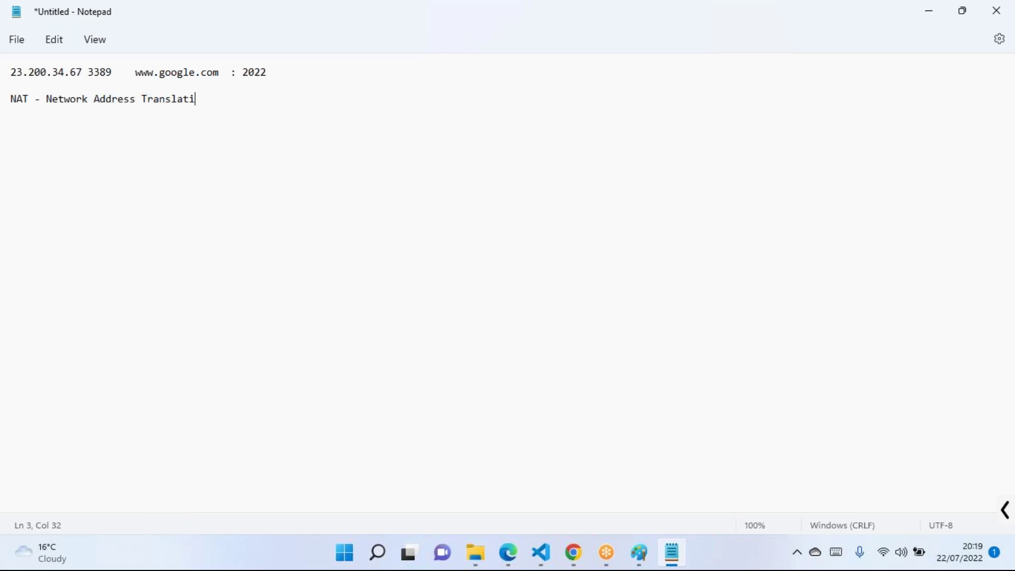
text(on ( NAT rules))
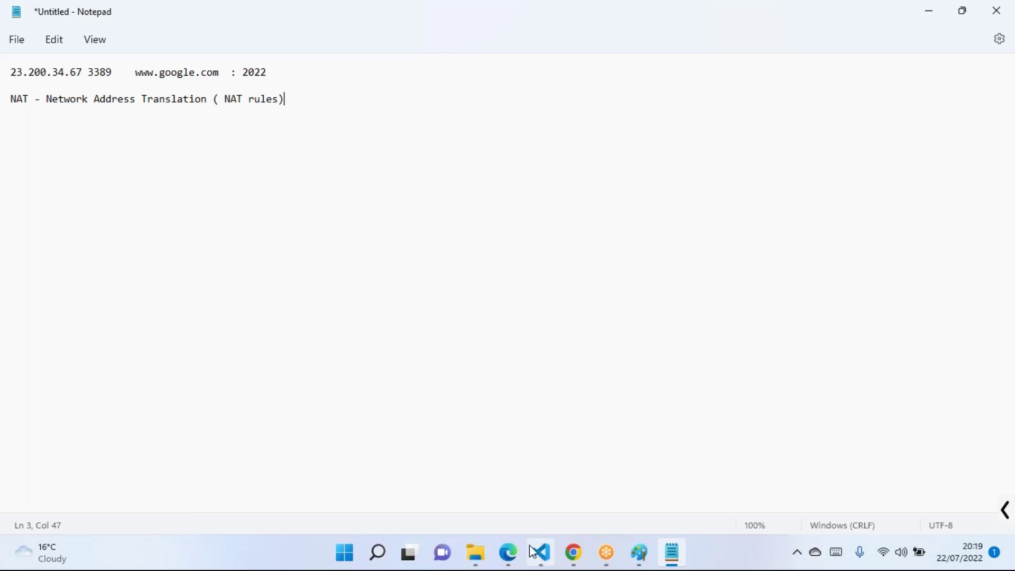
Switch to Edge, view the scalesetlab_0 instance overview, and examine natpool.0's frontend and service ports in scalesetlab-lb's inbound NAT rules
click(509, 553)
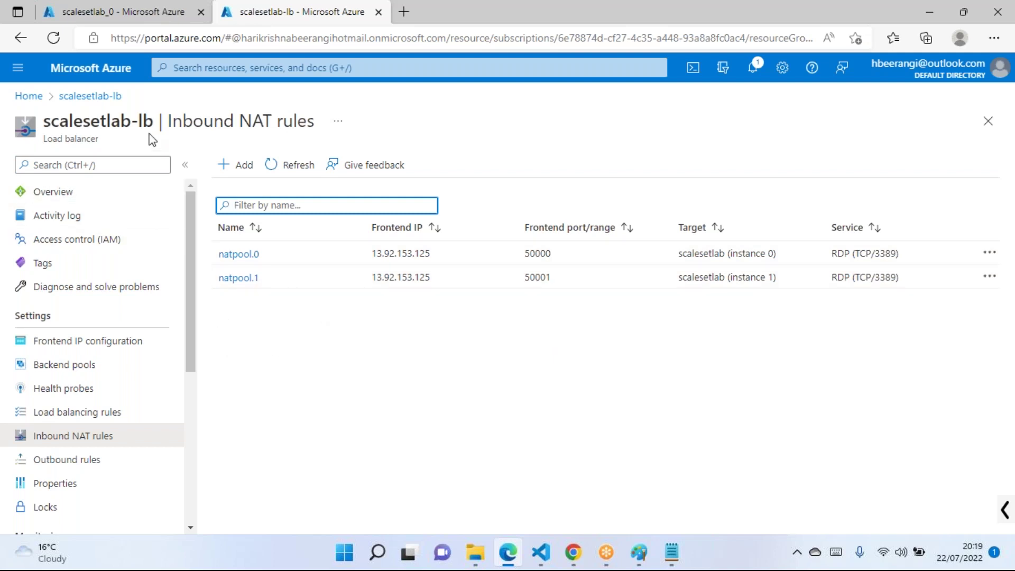
drag(153, 123, 47, 122)
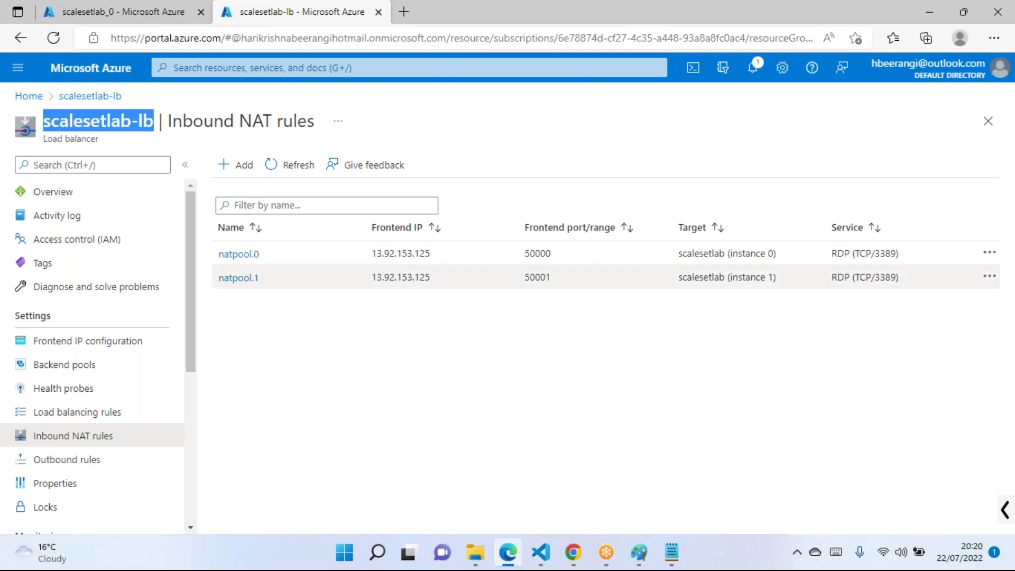
click(137, 13)
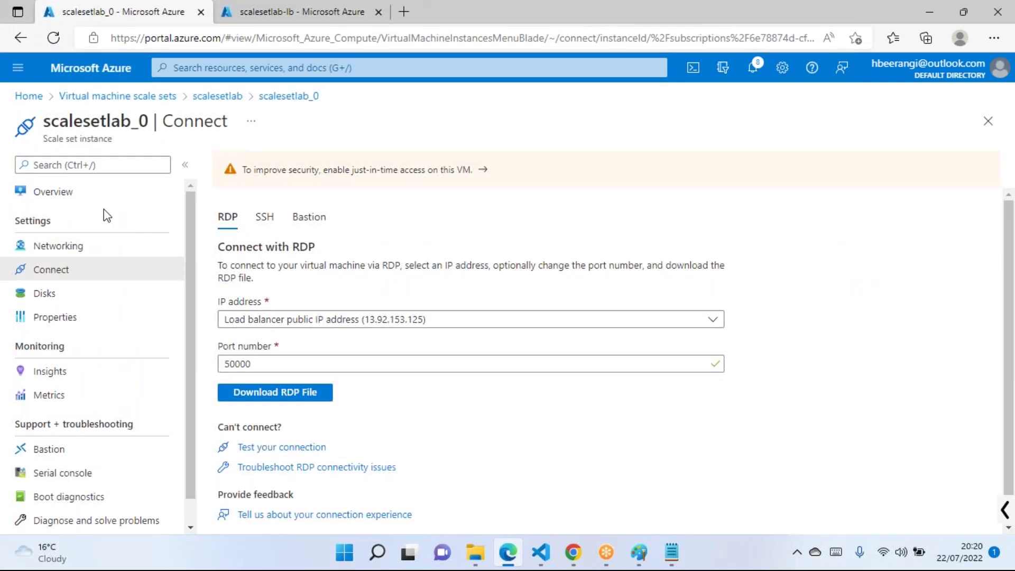
click(66, 197)
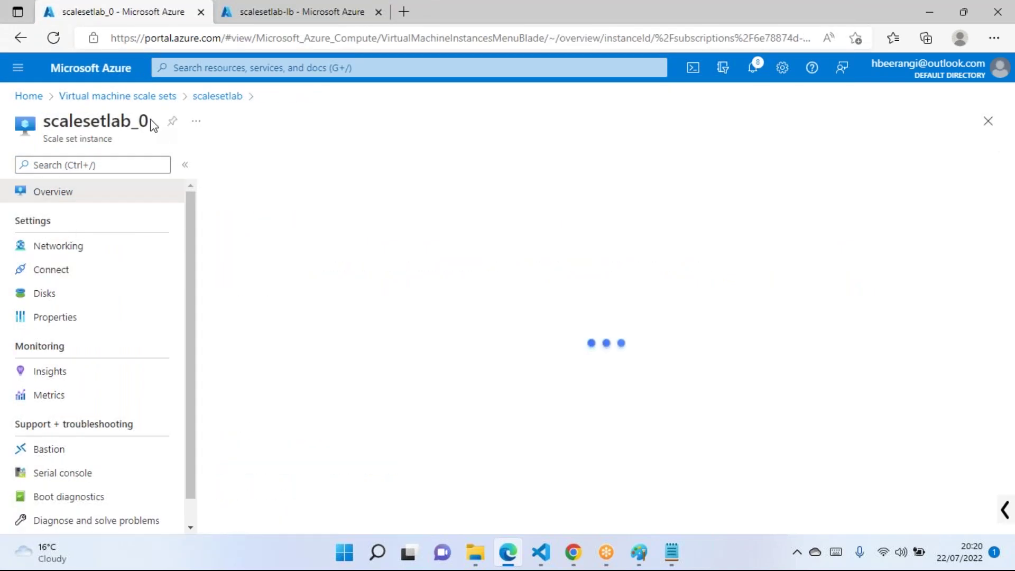
click(255, 11)
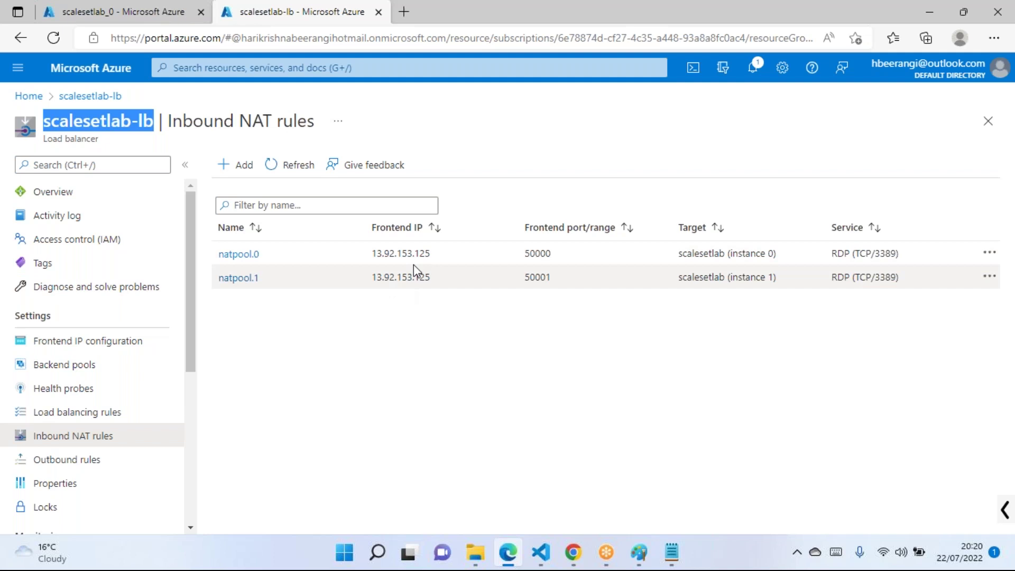
drag(551, 255, 528, 256)
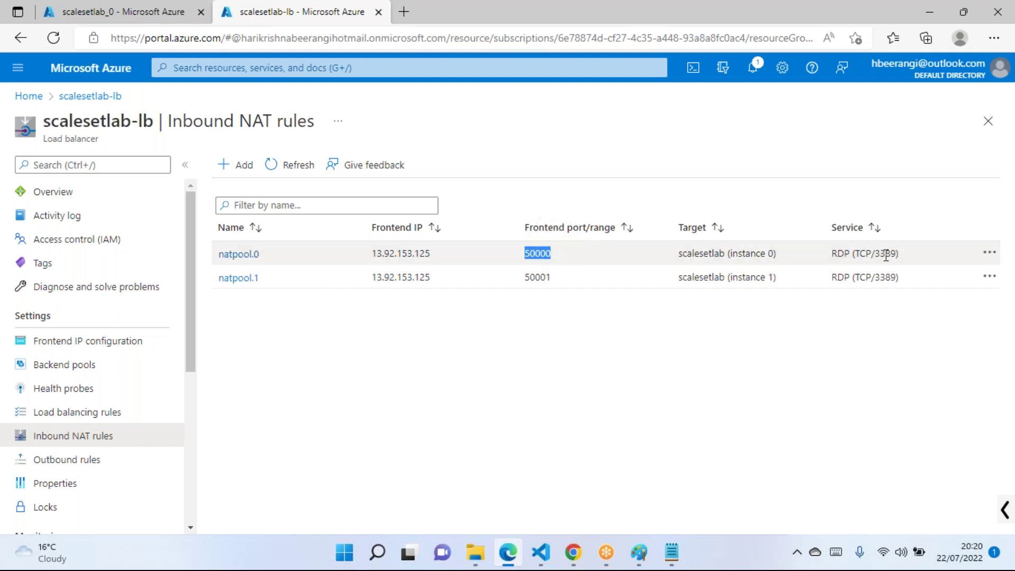
drag(905, 255, 874, 255)
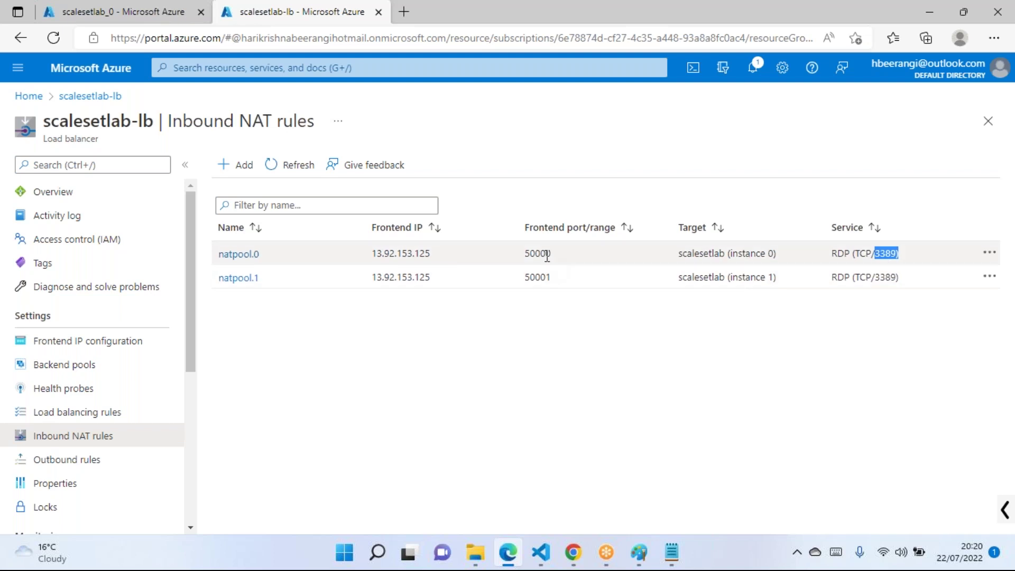
click(672, 553)
drag(218, 78, 112, 75)
click(261, 189)
drag(225, 73, 137, 75)
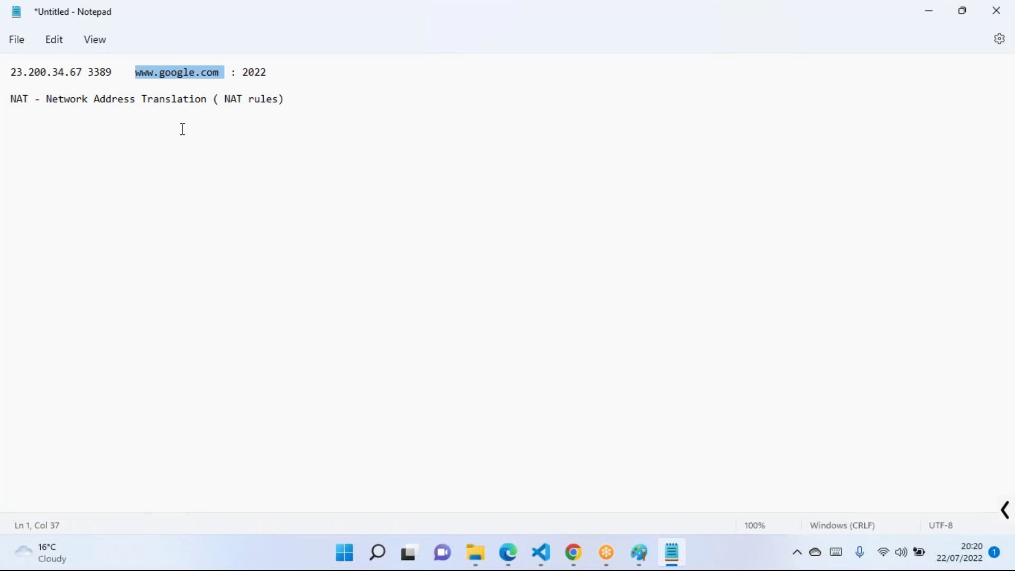
click(197, 82)
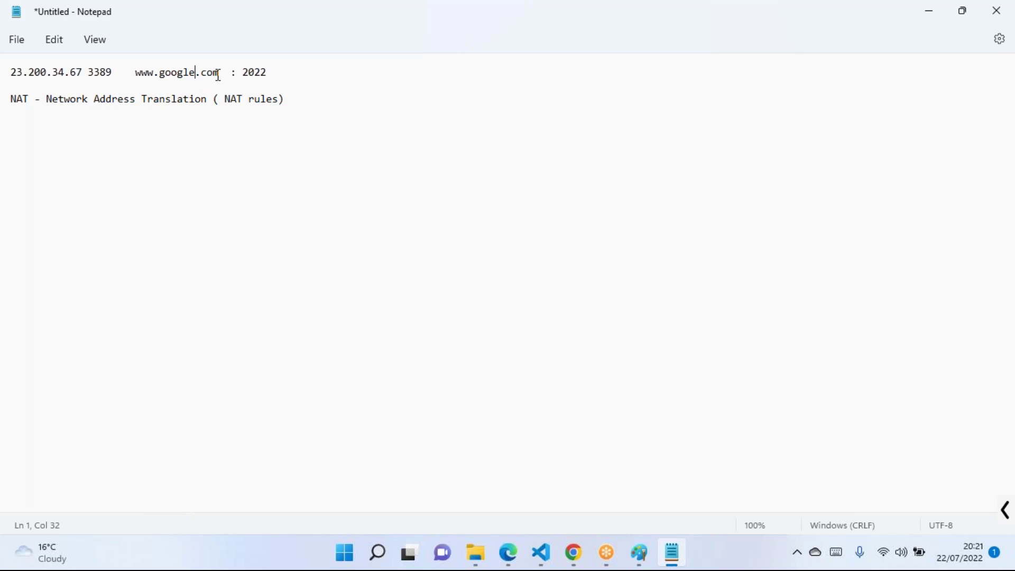
click(301, 100)
key(Return)
key(Return)
key(Return)
Switch back to Edge and compare the frontend IPs and ports of natpool.0 and natpool.1 in the inbound NAT rules
key(alt+Tab)
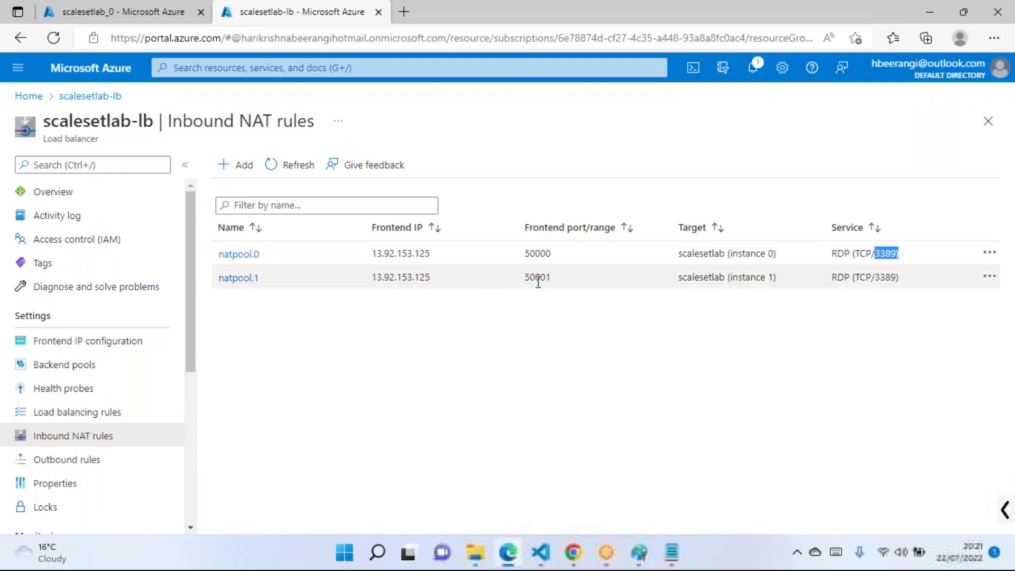
click(430, 257)
drag(429, 255, 373, 255)
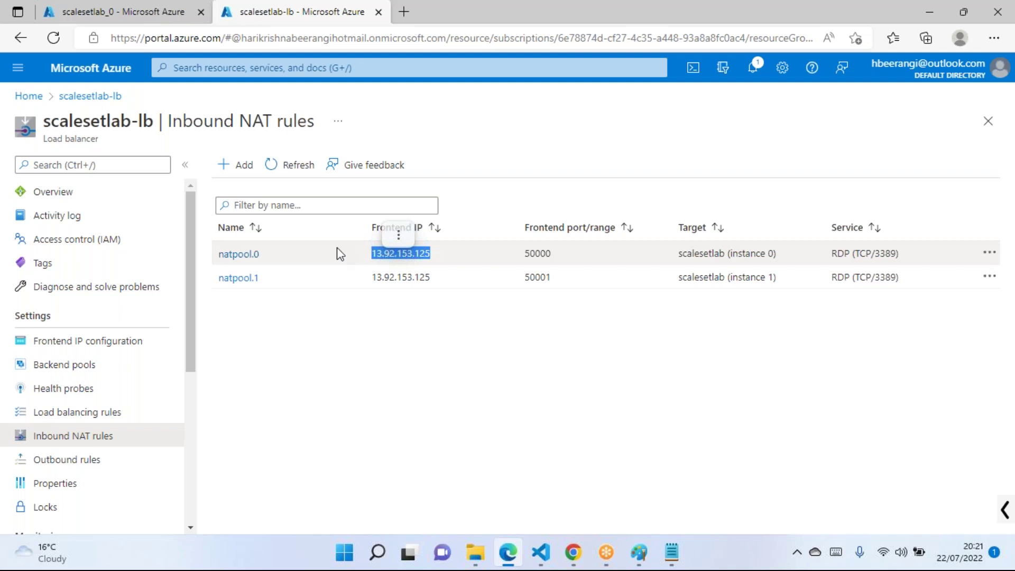
drag(551, 261, 526, 262)
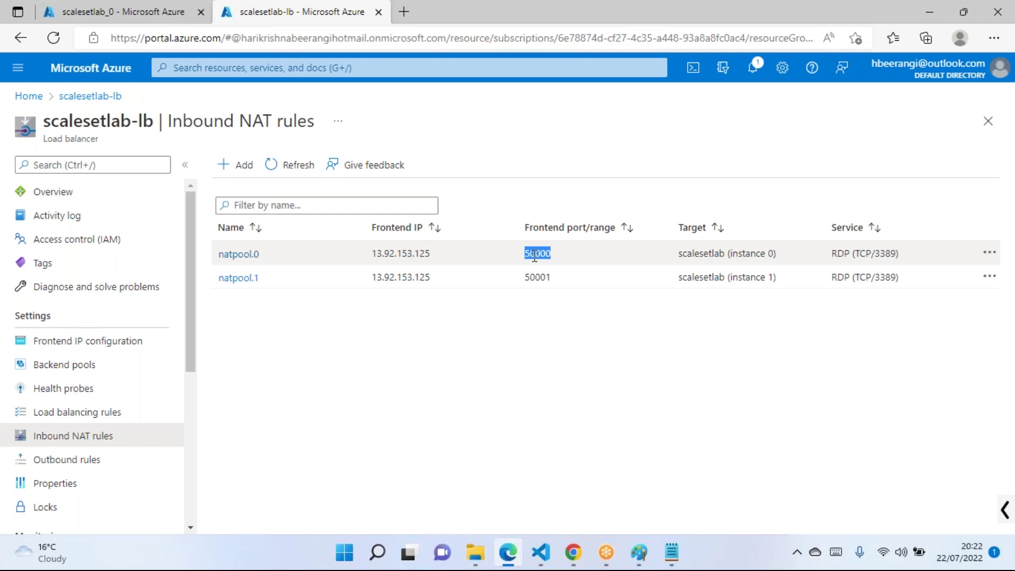
drag(432, 253, 372, 253)
drag(431, 277, 370, 262)
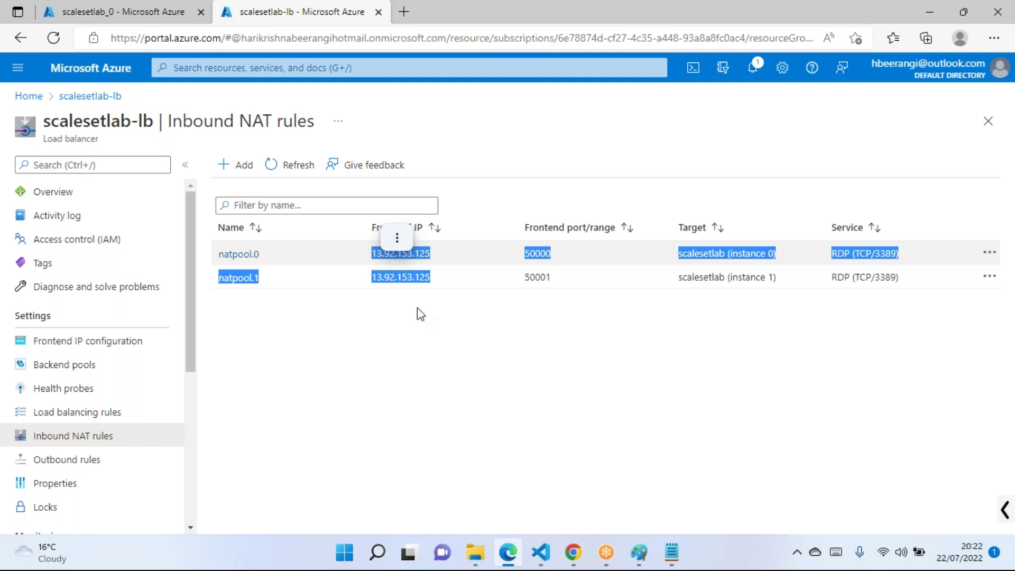
click(428, 288)
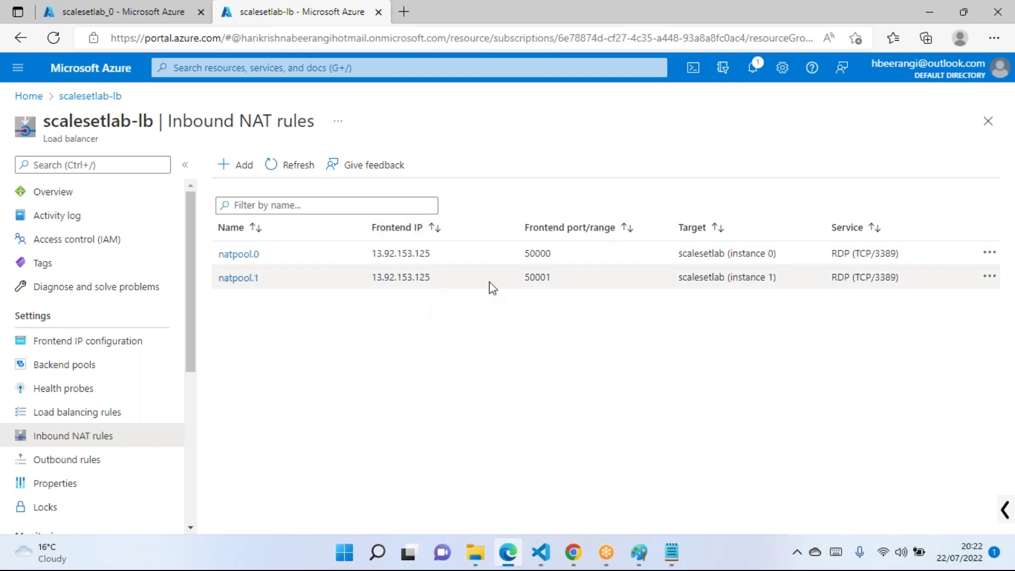
click(246, 173)
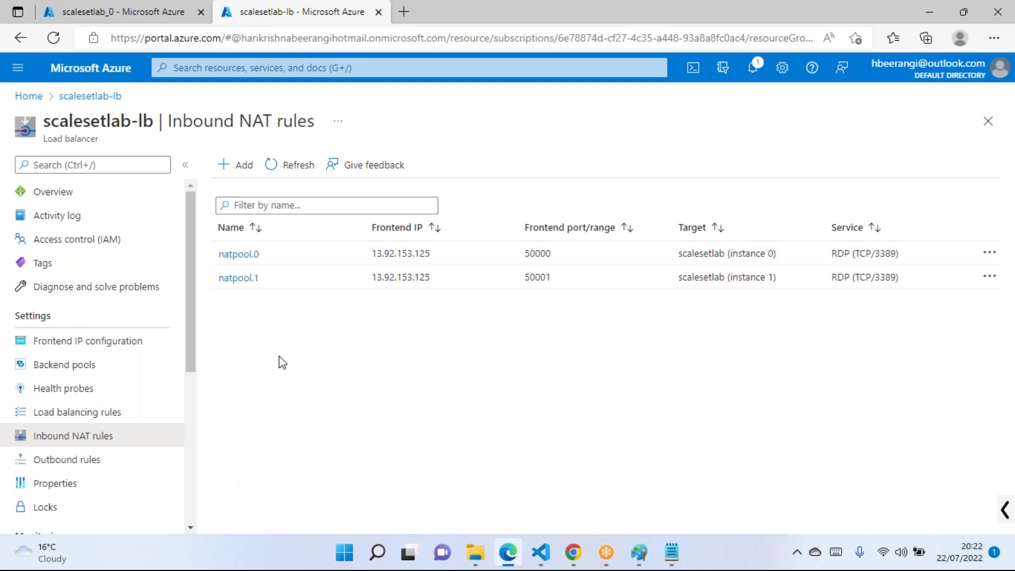
Open natpool.0, change its frontend port to 2022, and check the available target virtual machines
click(239, 254)
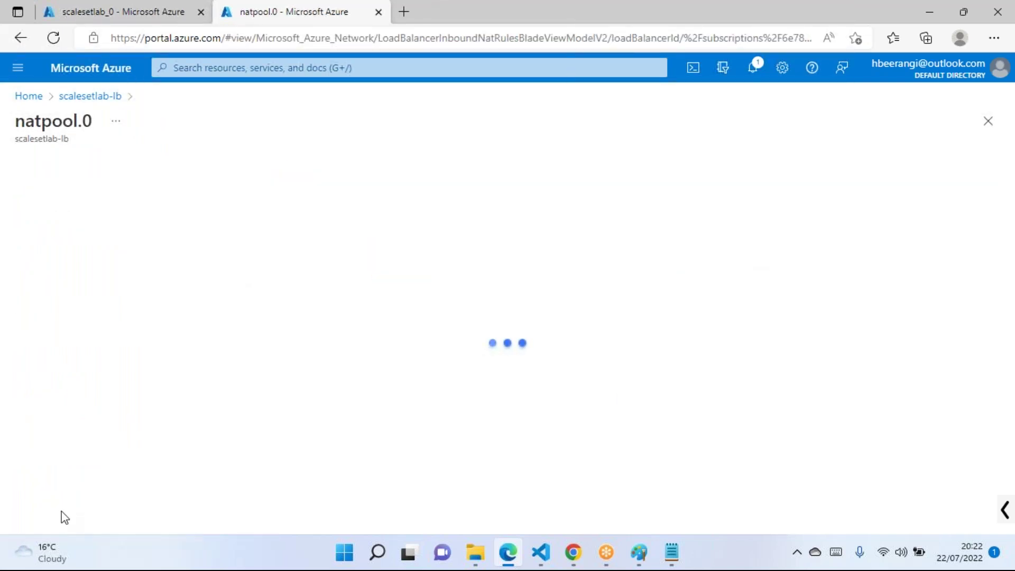
double_click(244, 354)
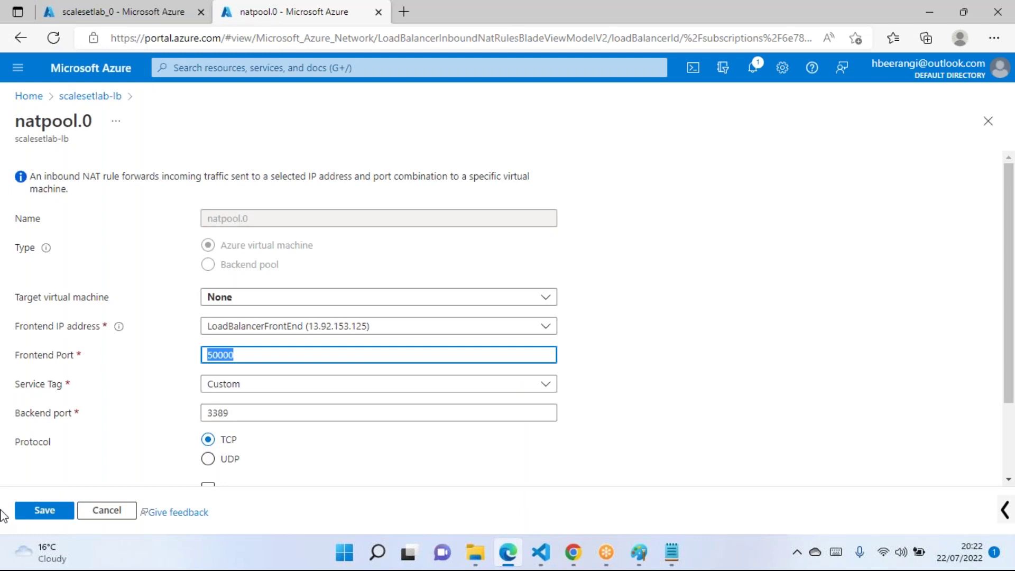
text(2022)
scroll(319, 394, down, 2)
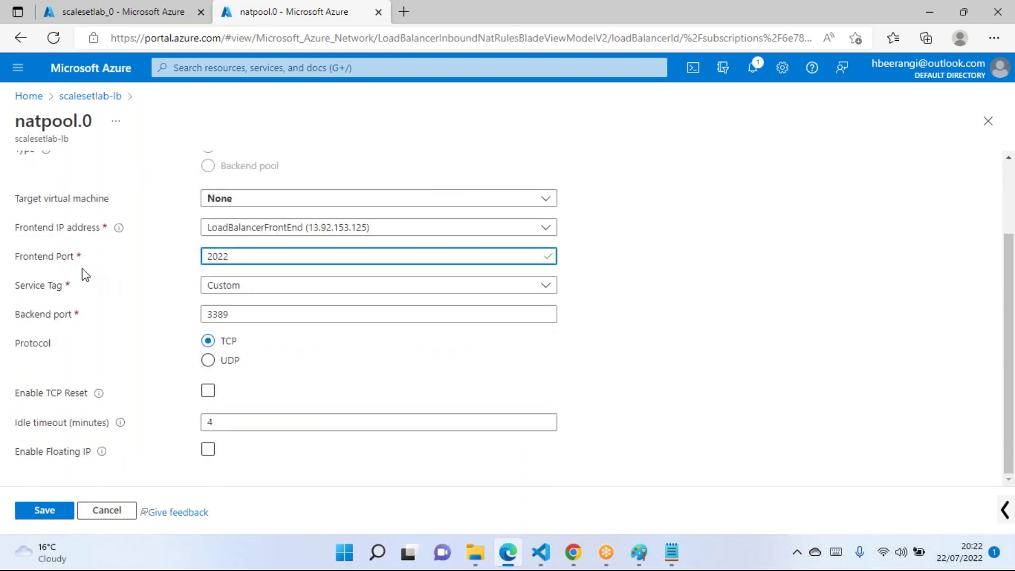
scroll(93, 278, up, 2)
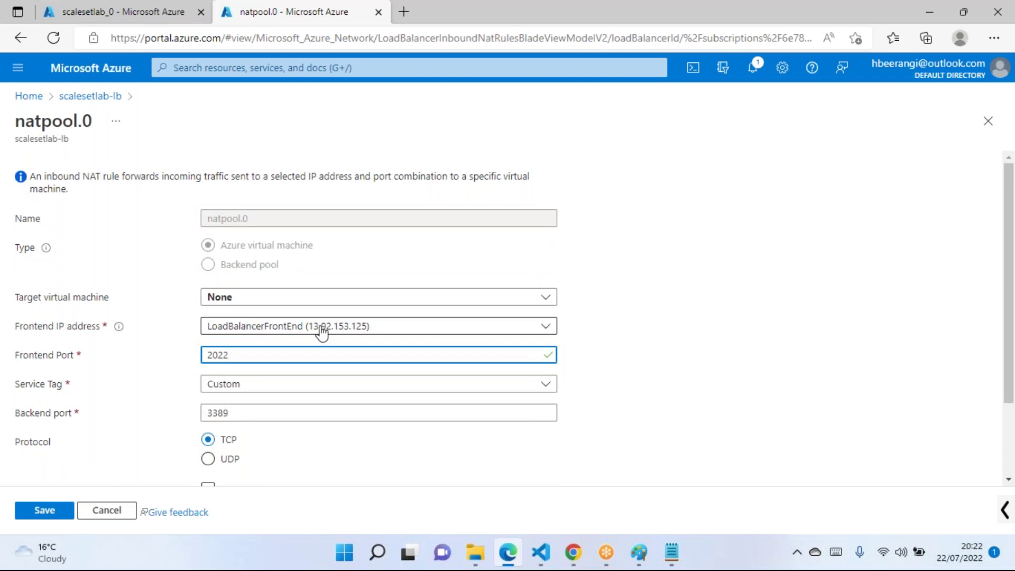
click(248, 300)
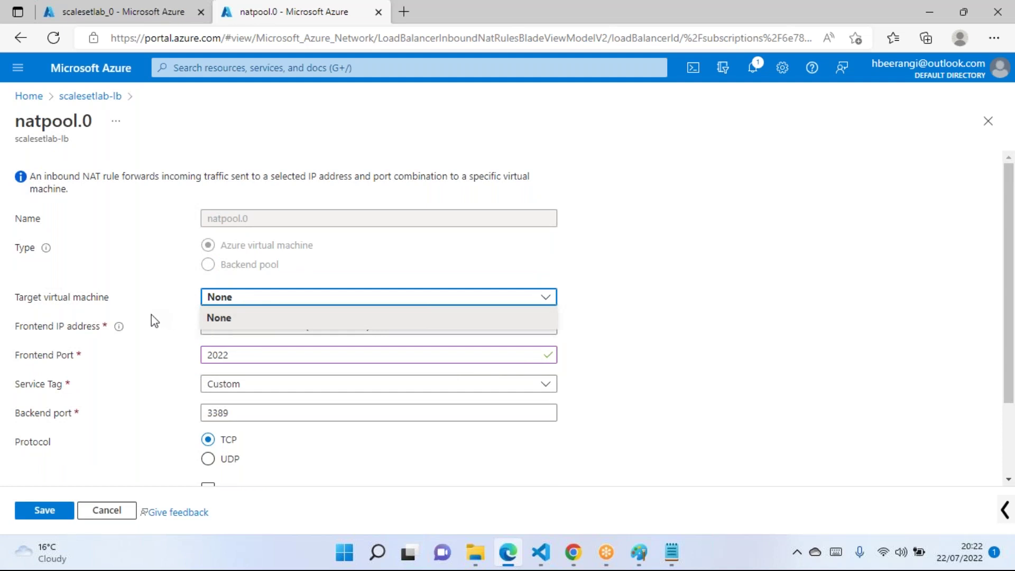
click(667, 281)
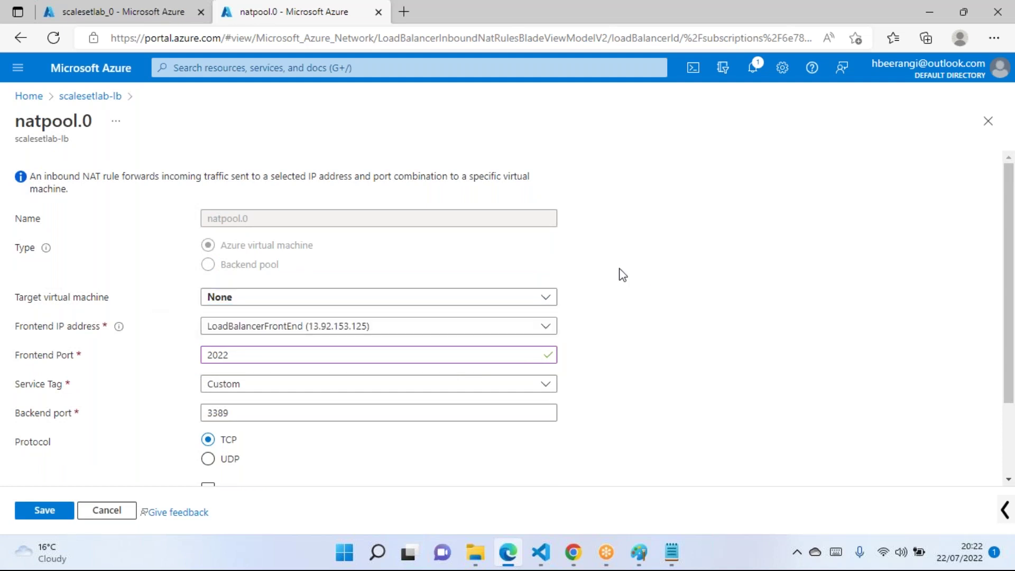
Try to save the edited natpool.0 rule, dismiss the notification, and return to the inbound NAT rules list
triple_click(255, 223)
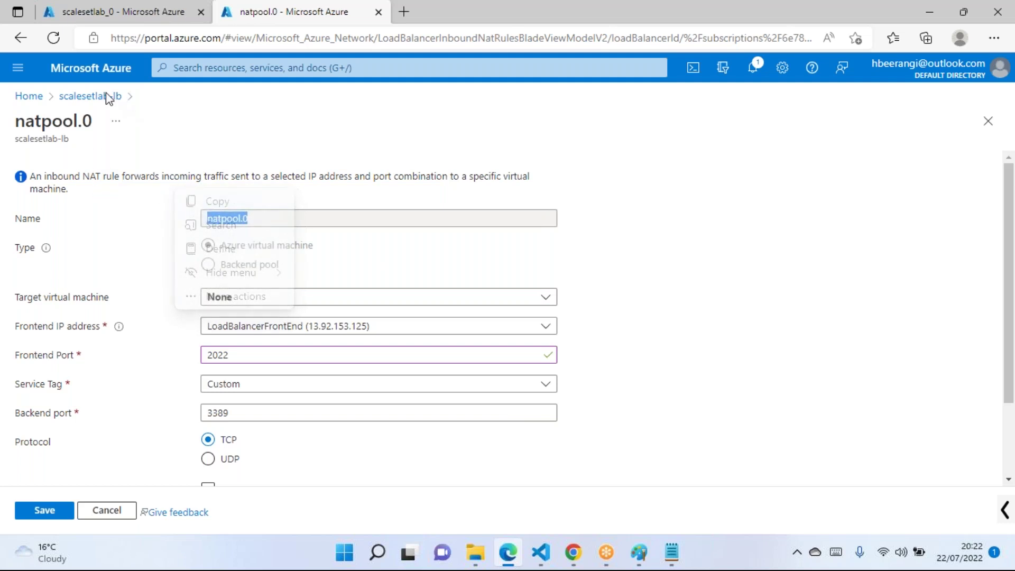
click(597, 189)
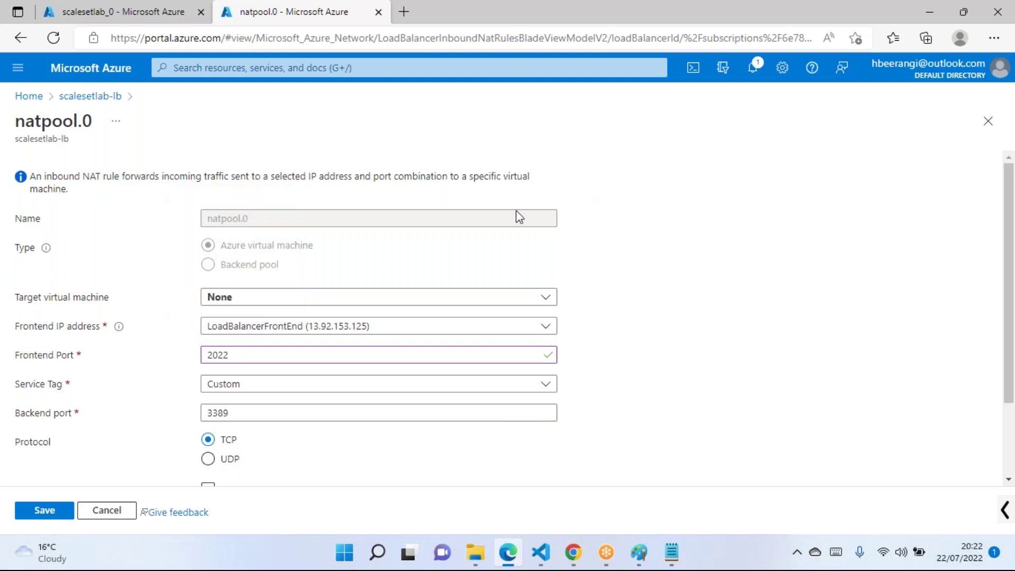
scroll(244, 260, down, 2)
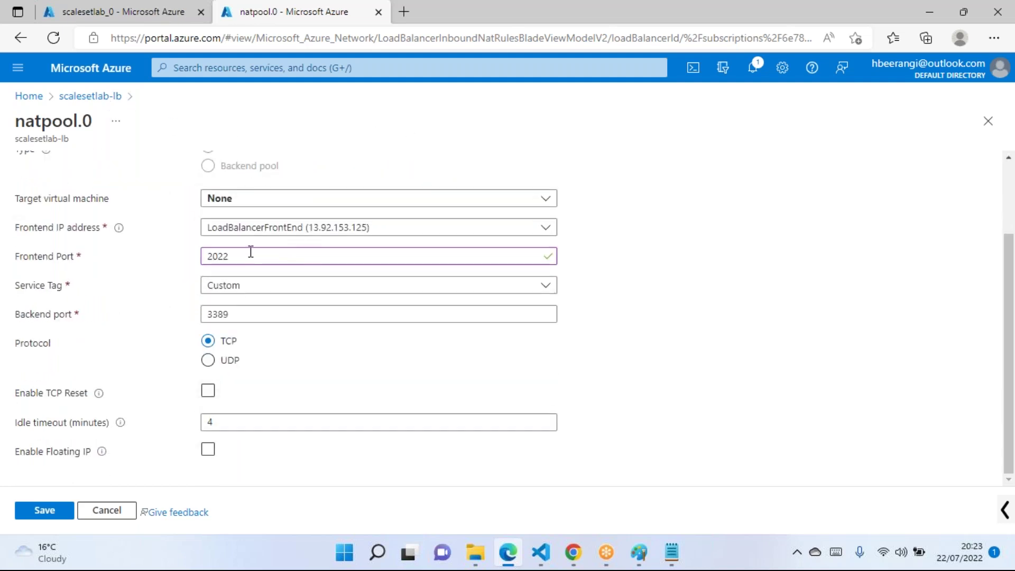
click(42, 511)
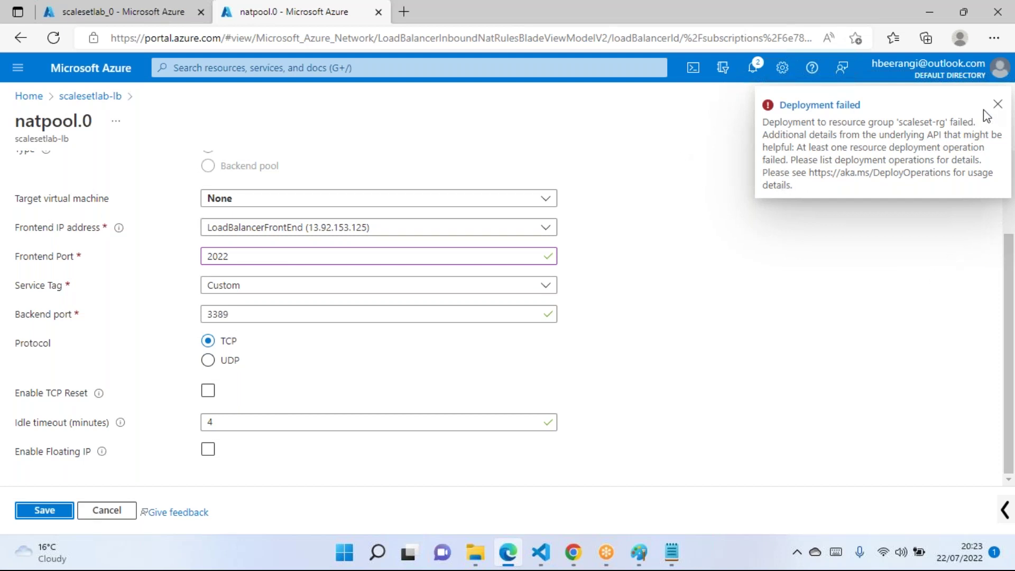
click(998, 108)
scroll(272, 233, up, 2)
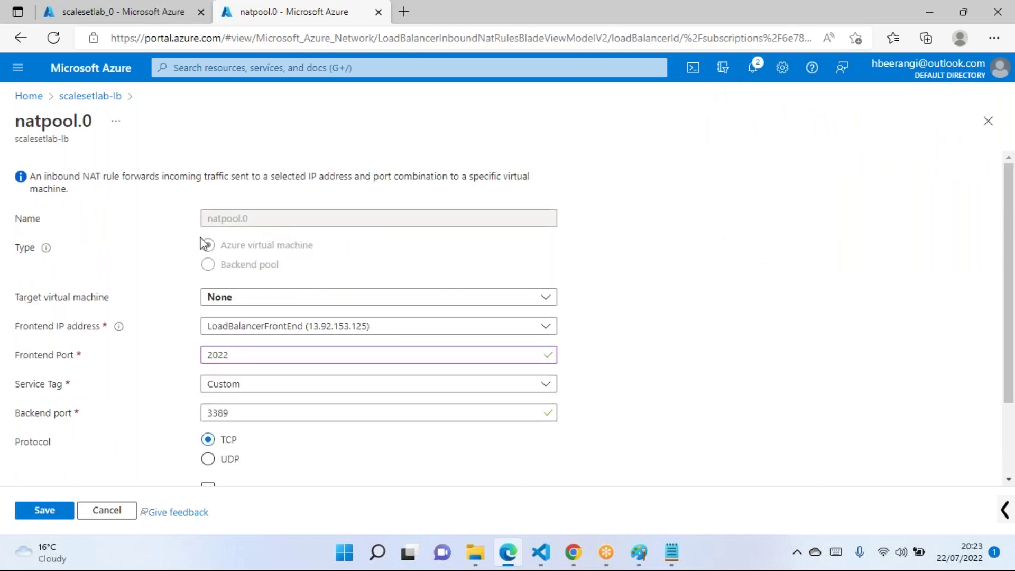
click(989, 121)
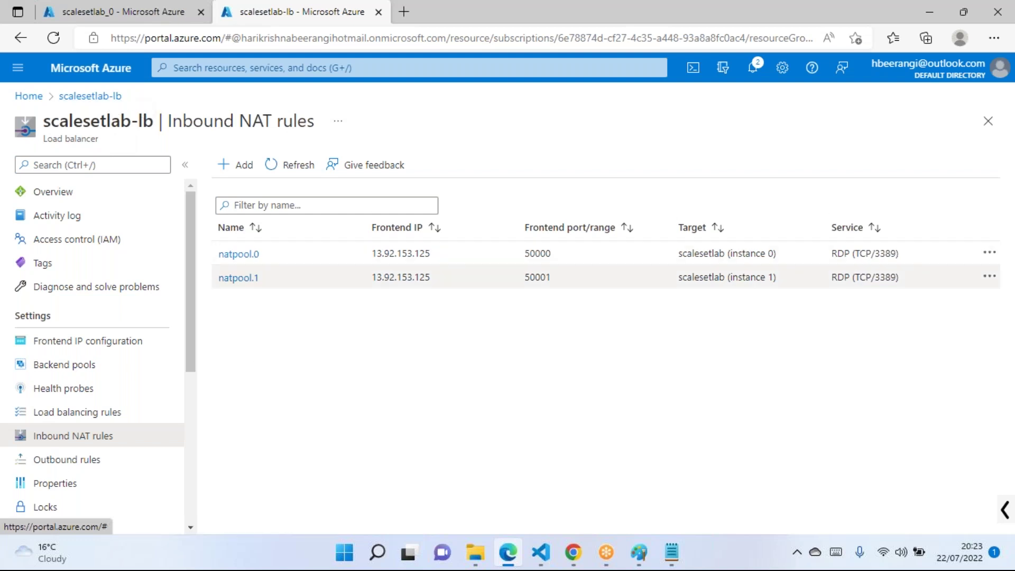
Highlight both rules' frontend ports, then review the blank form for adding an inbound NAT rule and close it
double_click(547, 256)
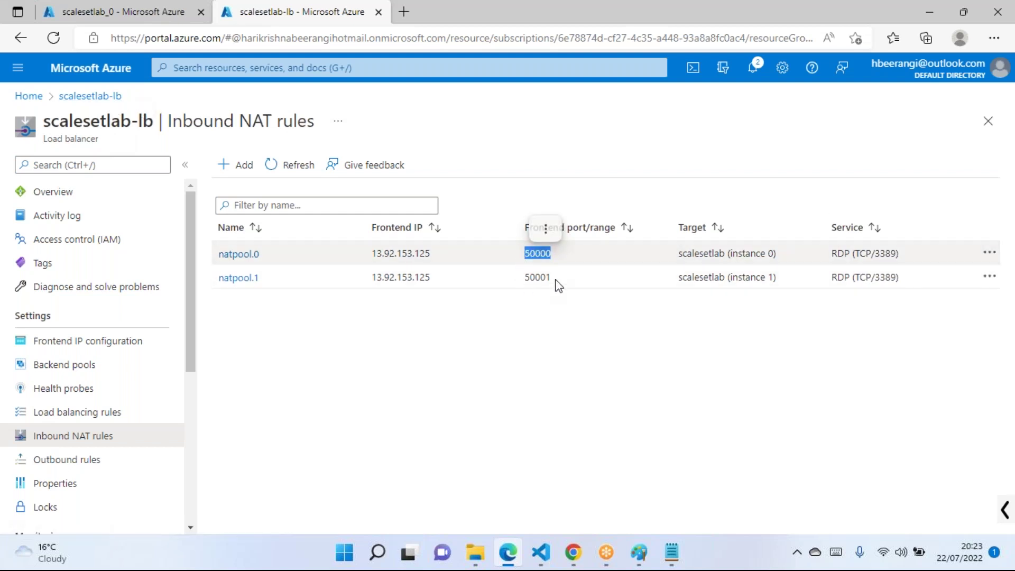
drag(554, 278, 526, 284)
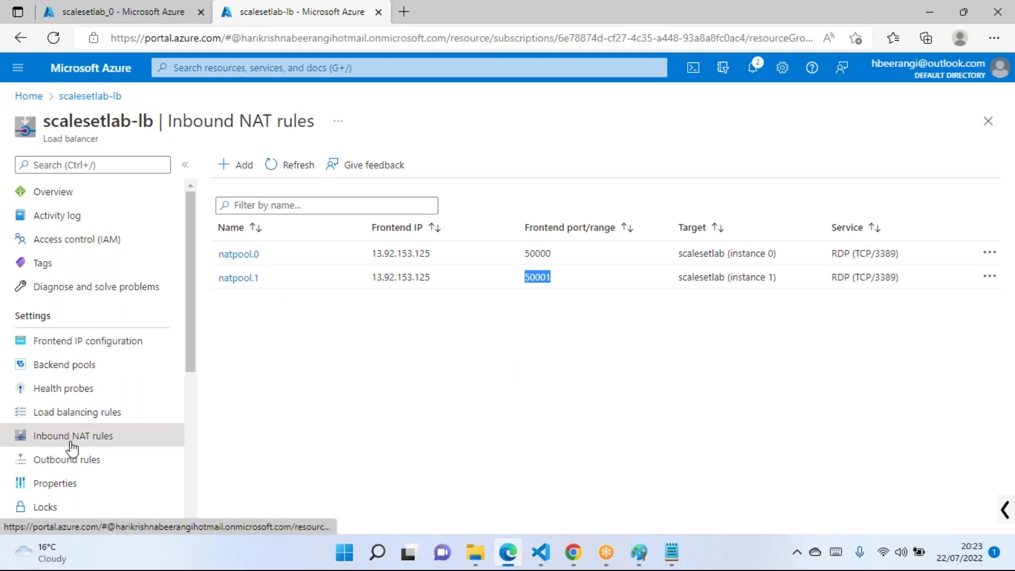
click(239, 169)
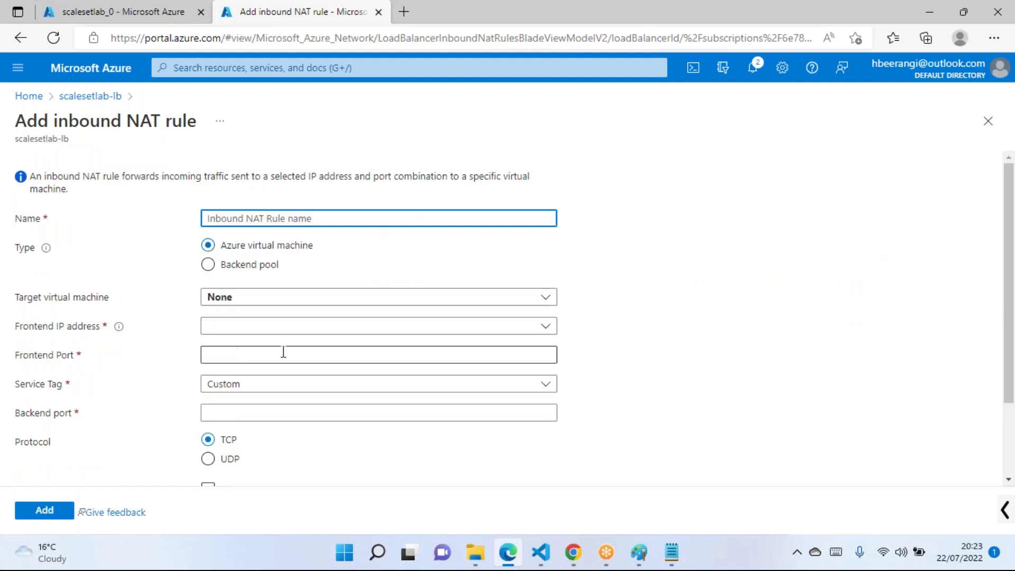
click(225, 416)
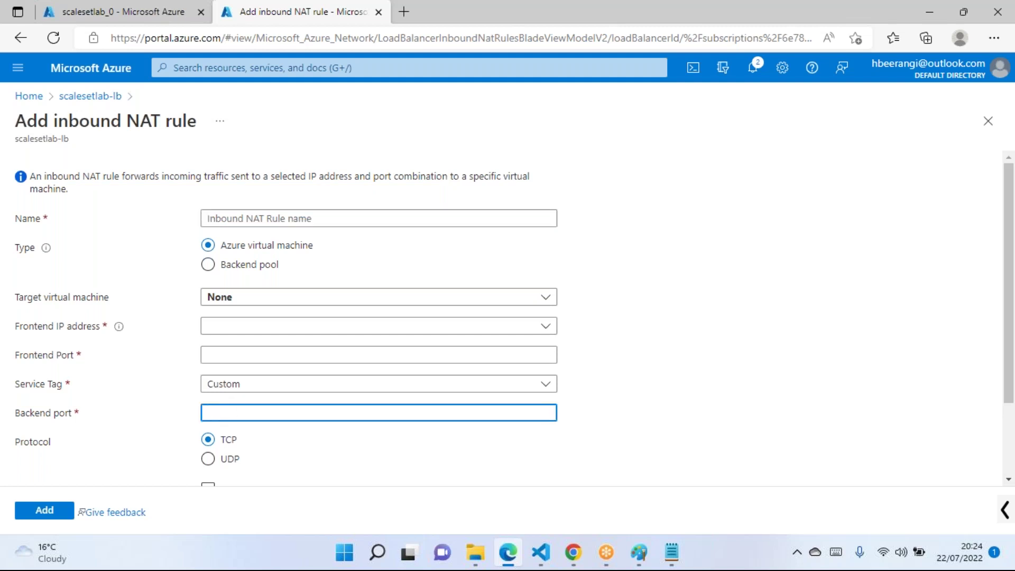
scroll(140, 424, down, 2)
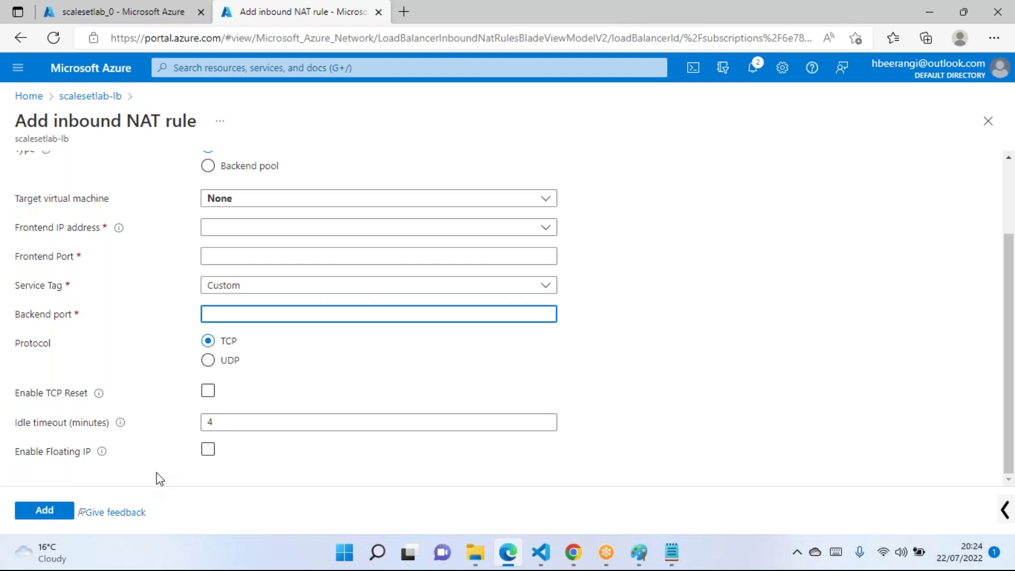
click(988, 121)
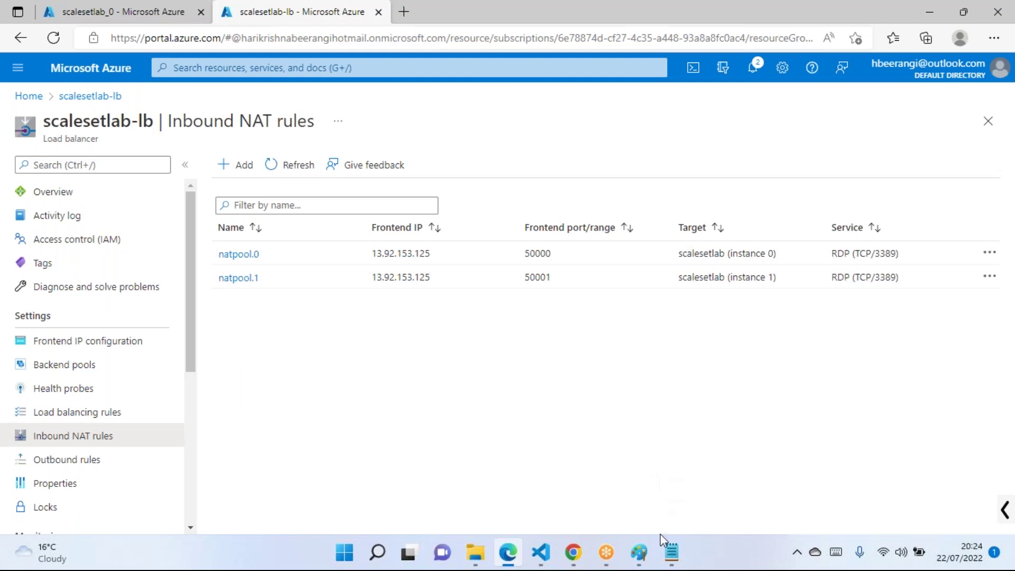
Switch to Notepad and highlight the NAT note and the port mapping on the first line for review
click(672, 552)
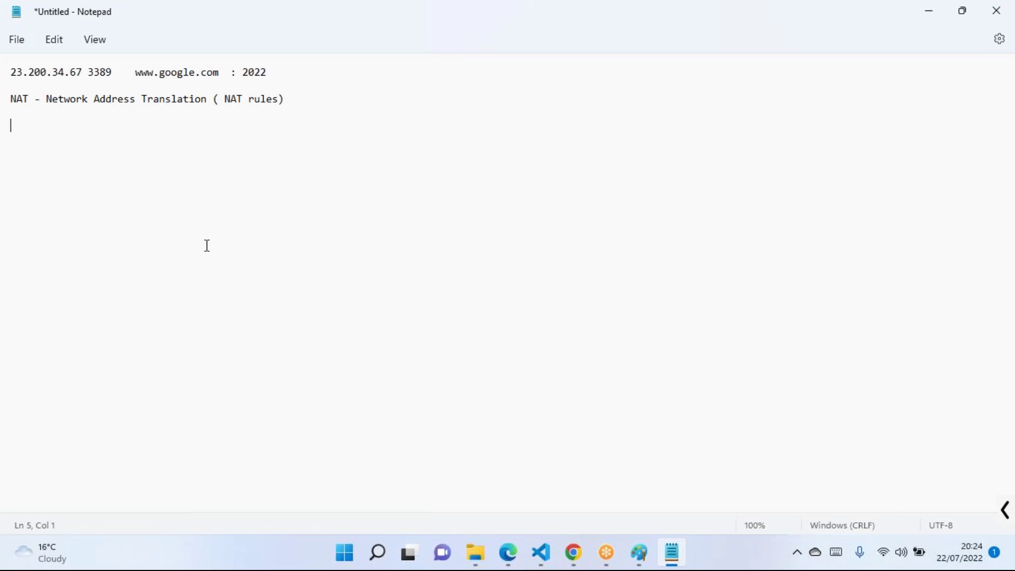
drag(205, 103, 54, 104)
drag(224, 72, 92, 77)
click(108, 190)
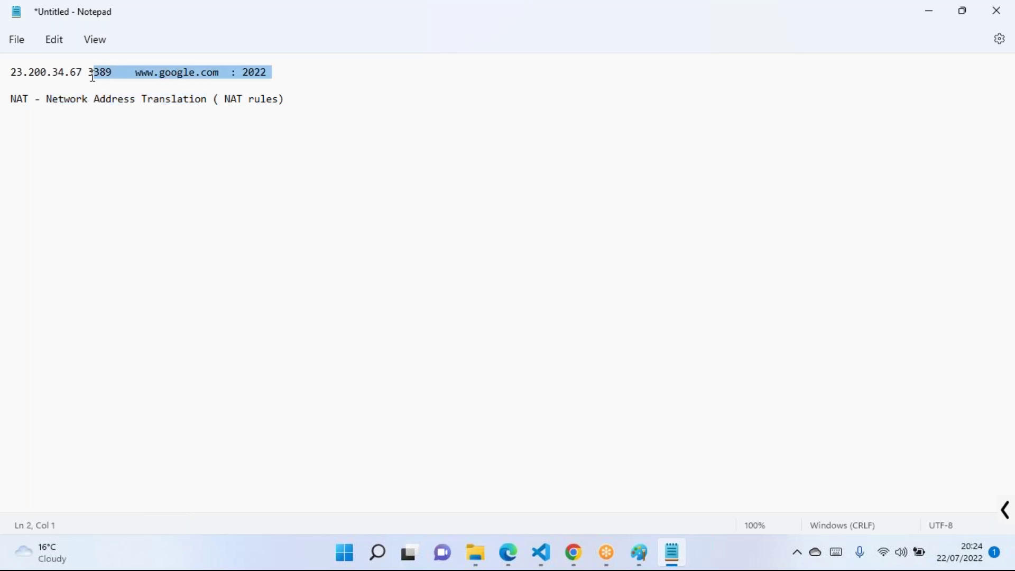
click(107, 144)
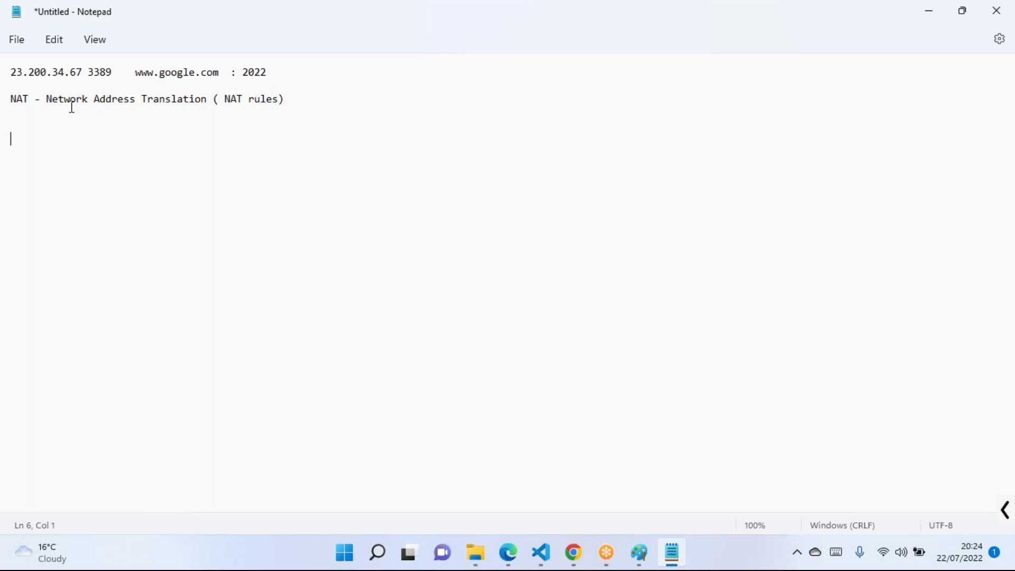
Switch to Edge, copy natpool.0's frontend IP, and paste it as the computer in a Remote Desktop Connection launched with mstsc
key(alt+Tab)
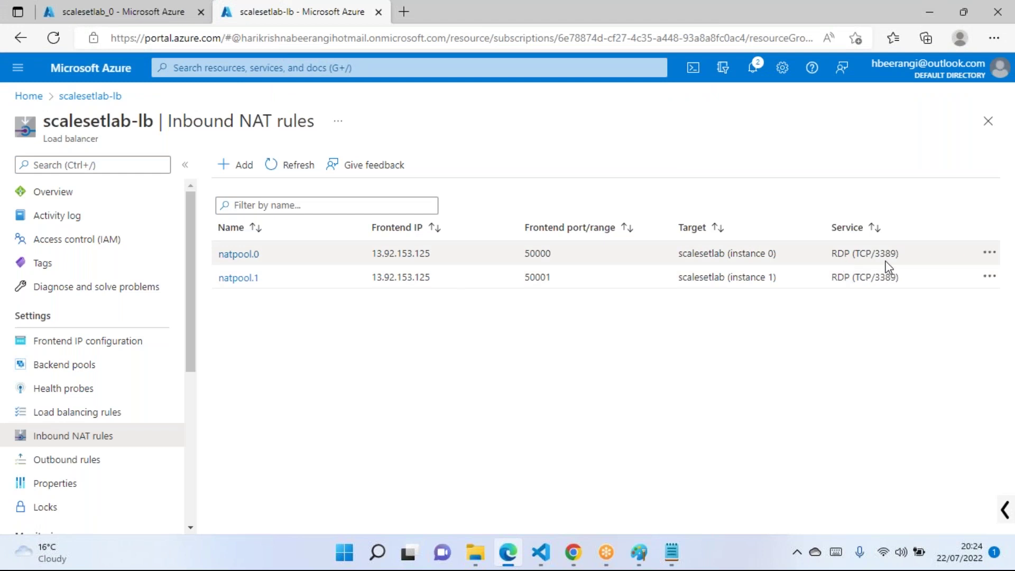
drag(432, 254, 372, 254)
key(ctrl+c)
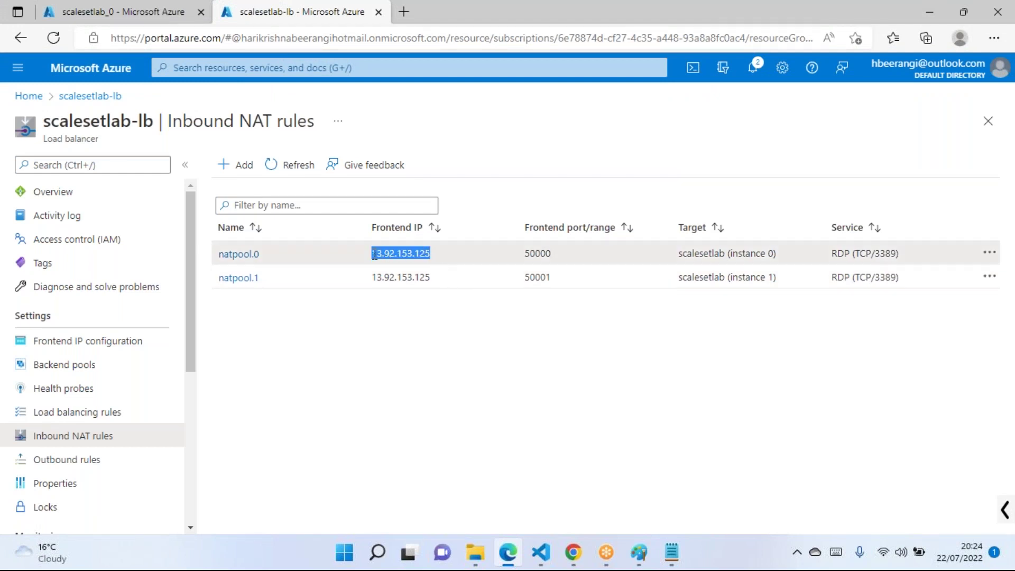
key(super+r)
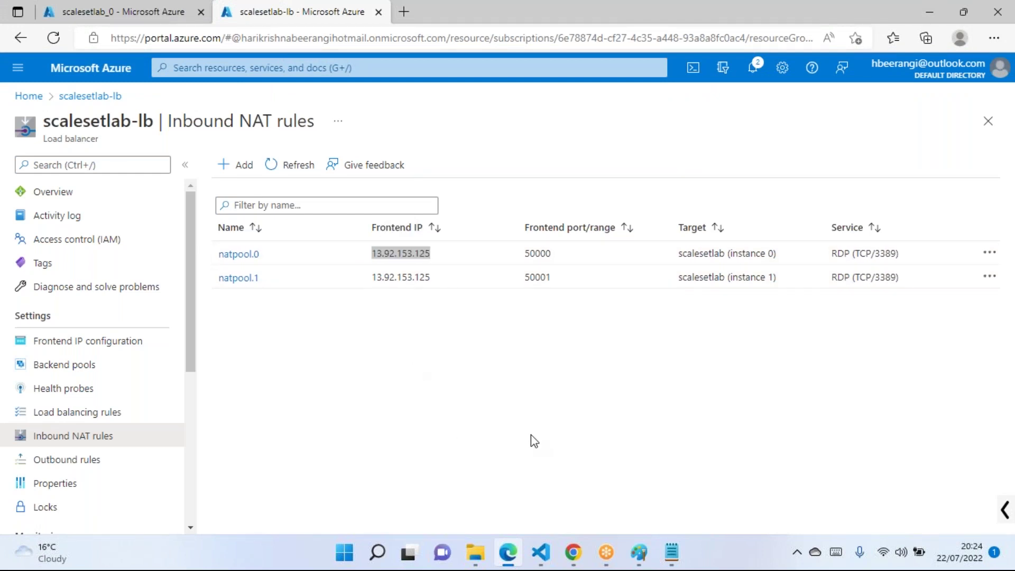
text(mstsc)
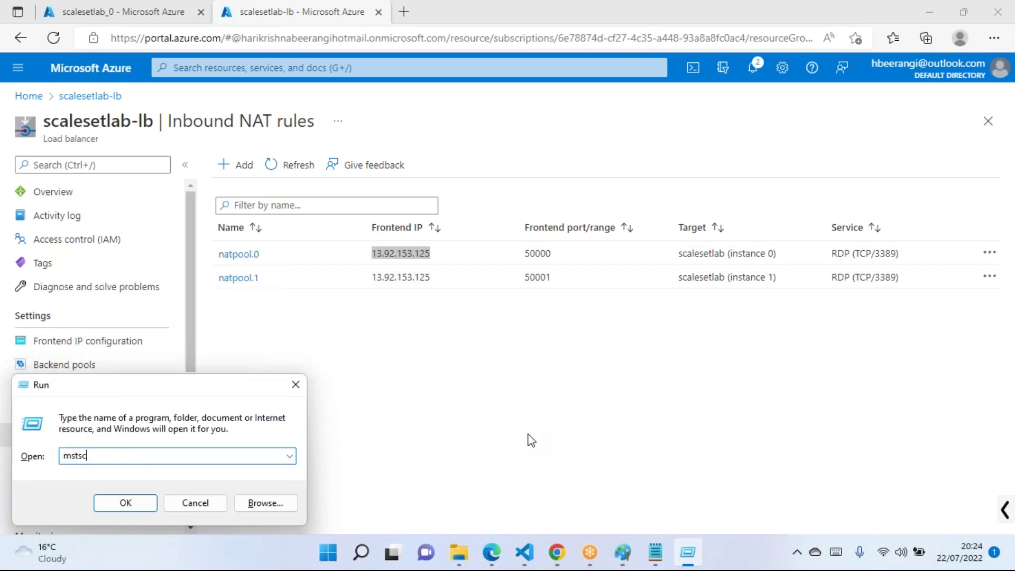
key(Return)
key(ctrl+v)
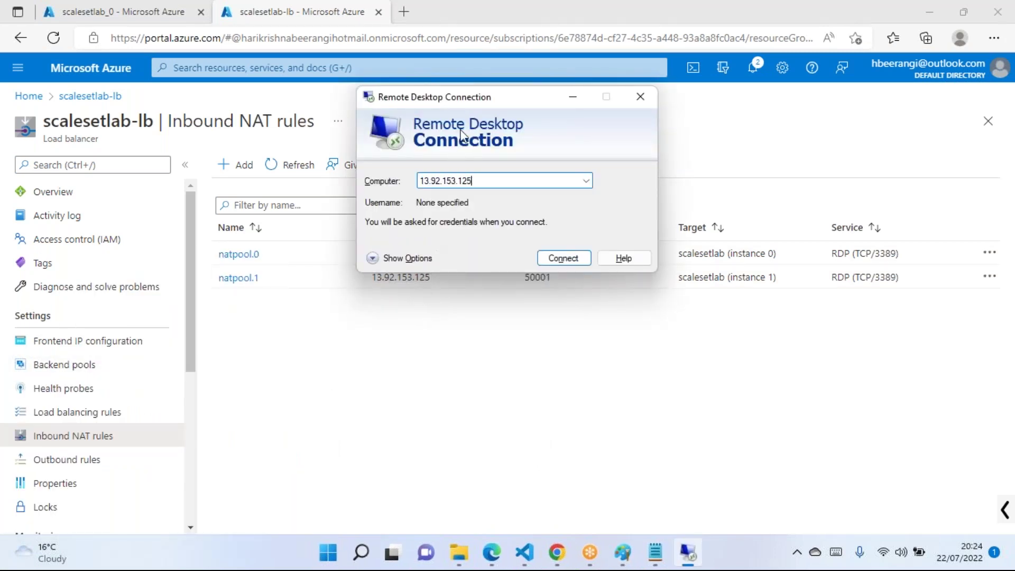
drag(473, 96, 150, 100)
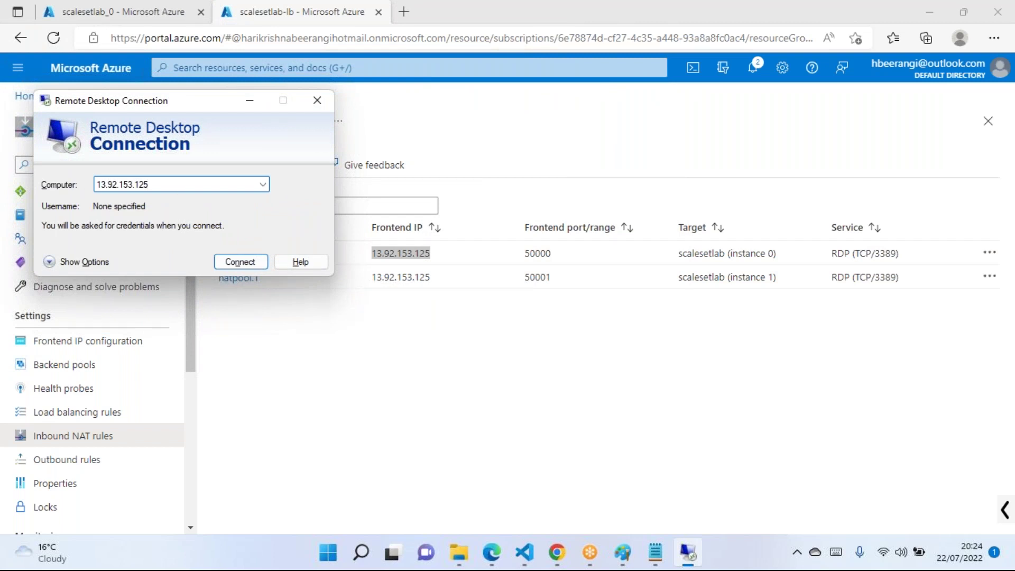
Add port 50000 to the computer address, try to connect, then cancel and close Remote Desktop Connection
text(:)
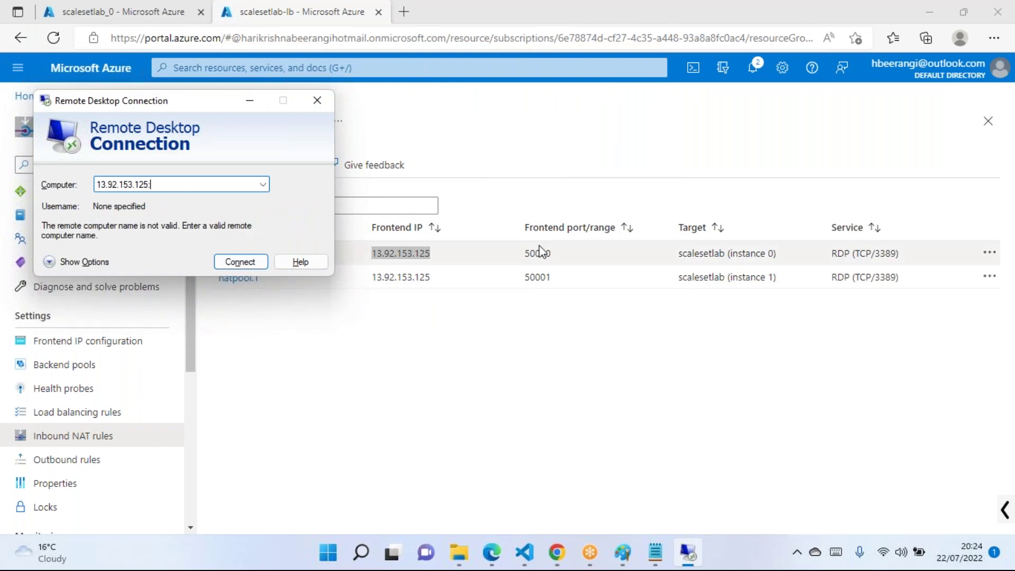
text(500)
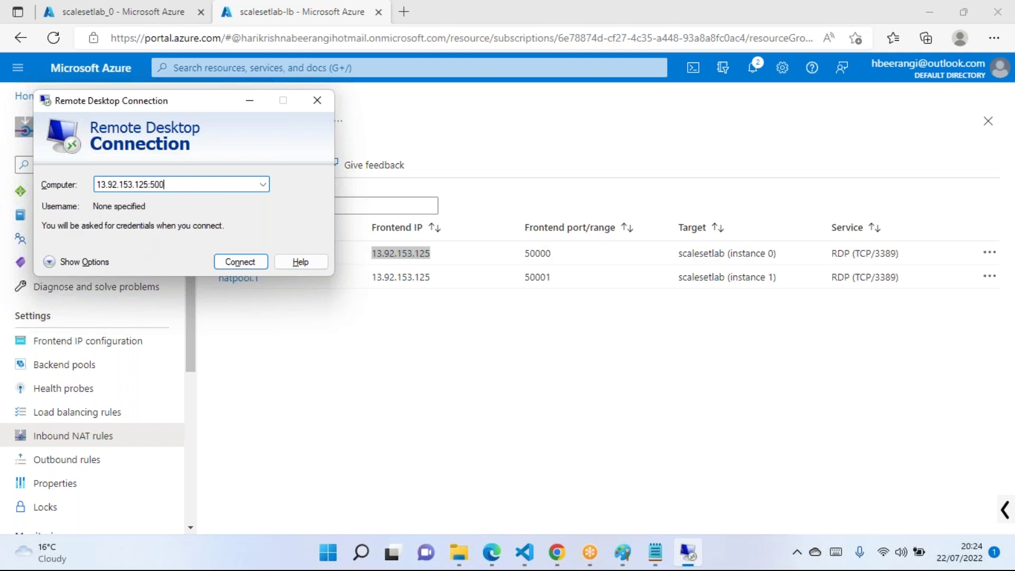
text(00)
key(Return)
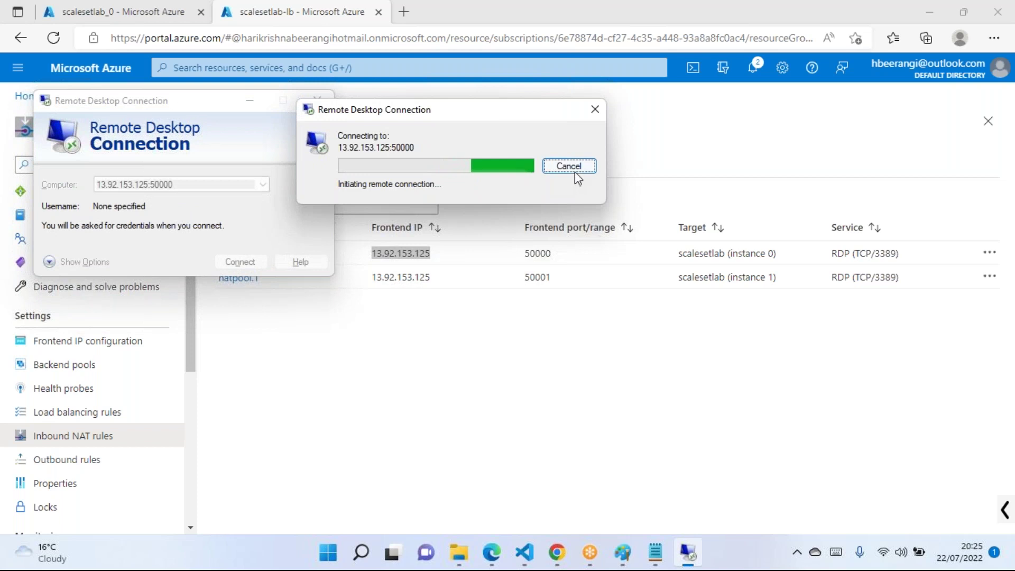
click(570, 167)
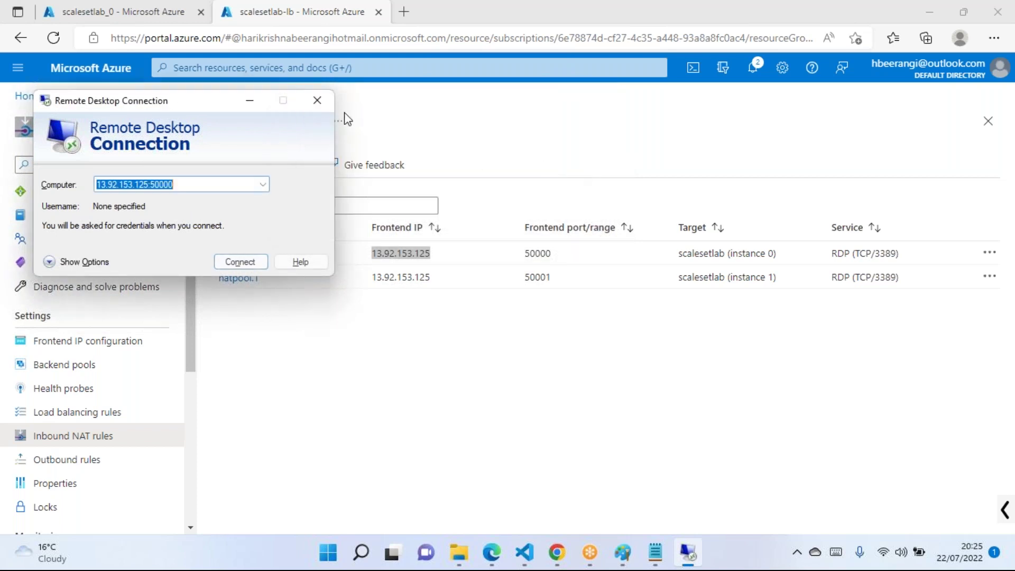
click(317, 100)
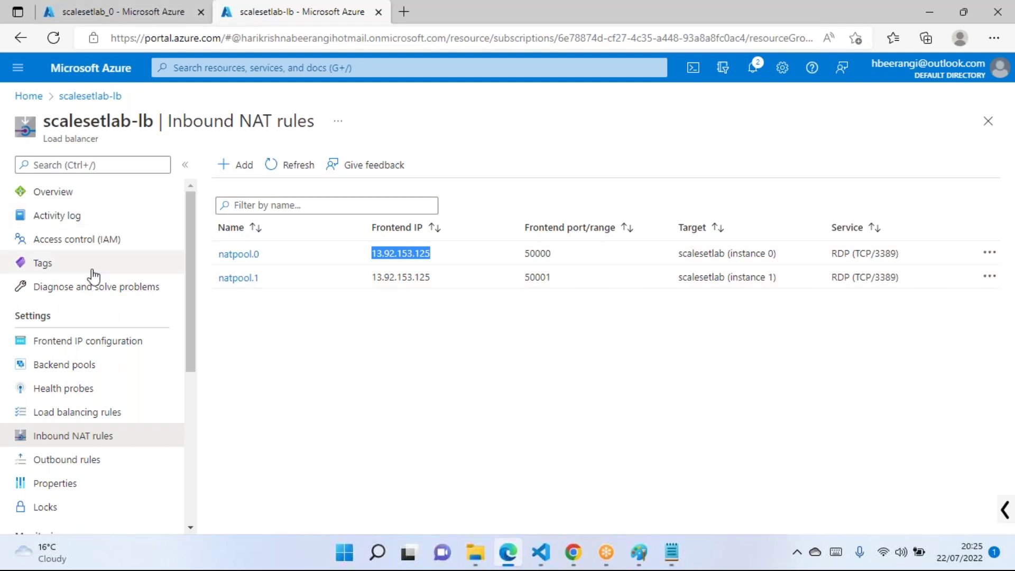
Return to the portal home and open the instances list of the scalesetlab virtual machine scale set
click(21, 97)
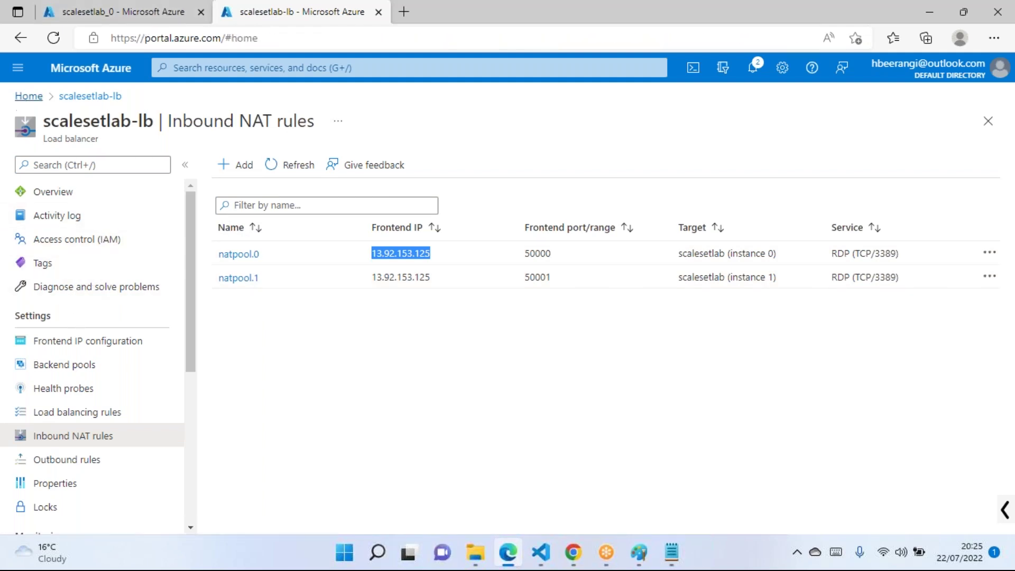
click(152, 355)
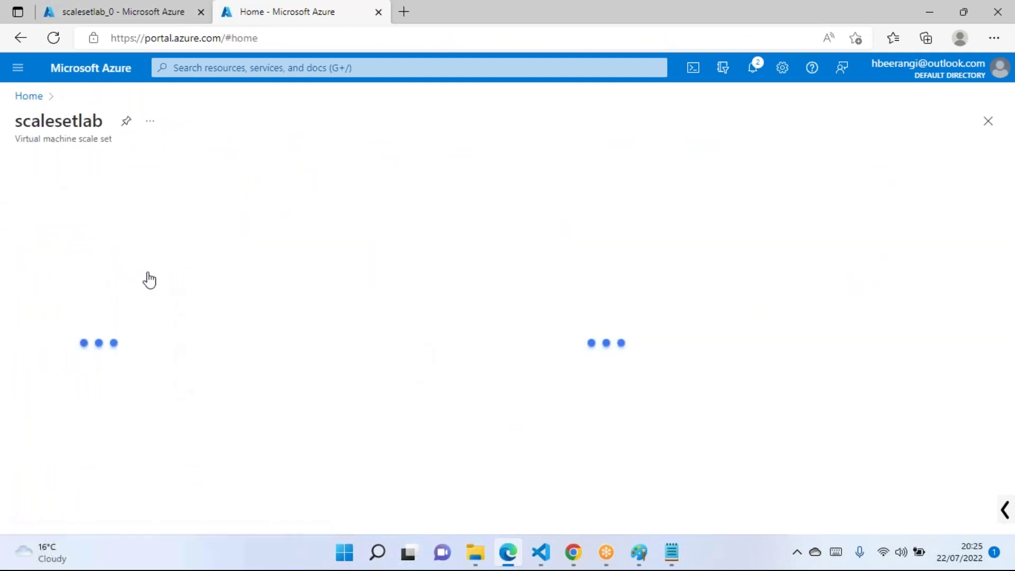
click(53, 343)
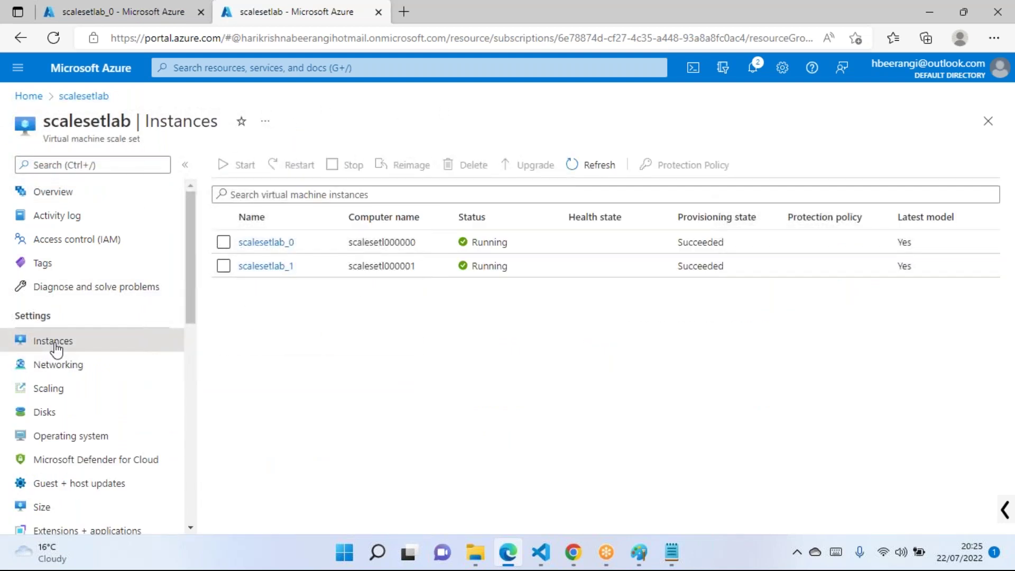
Open the scalesetlab_0 instance and go to its RDP connection settings
click(263, 244)
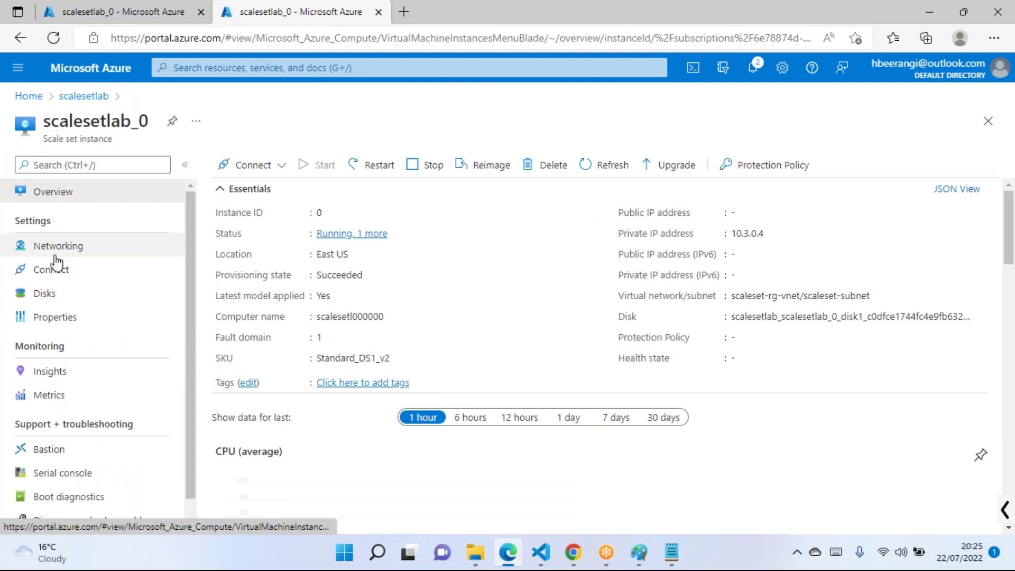
click(55, 256)
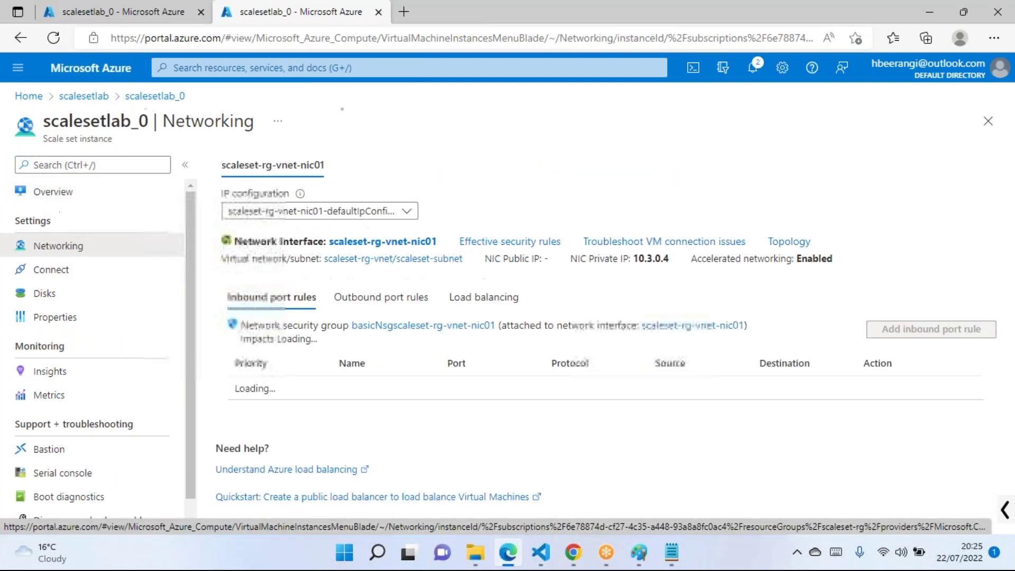
click(53, 192)
click(260, 165)
click(223, 190)
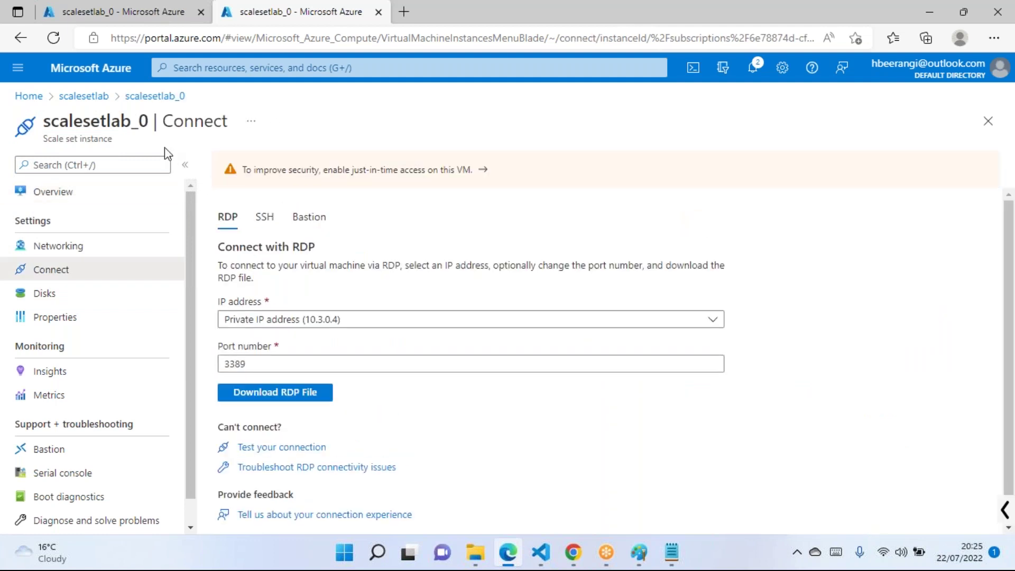
Select the load balancer public IP address for scalesetlab_0's RDP connection, highlight its port number, and return to the instances list
click(313, 321)
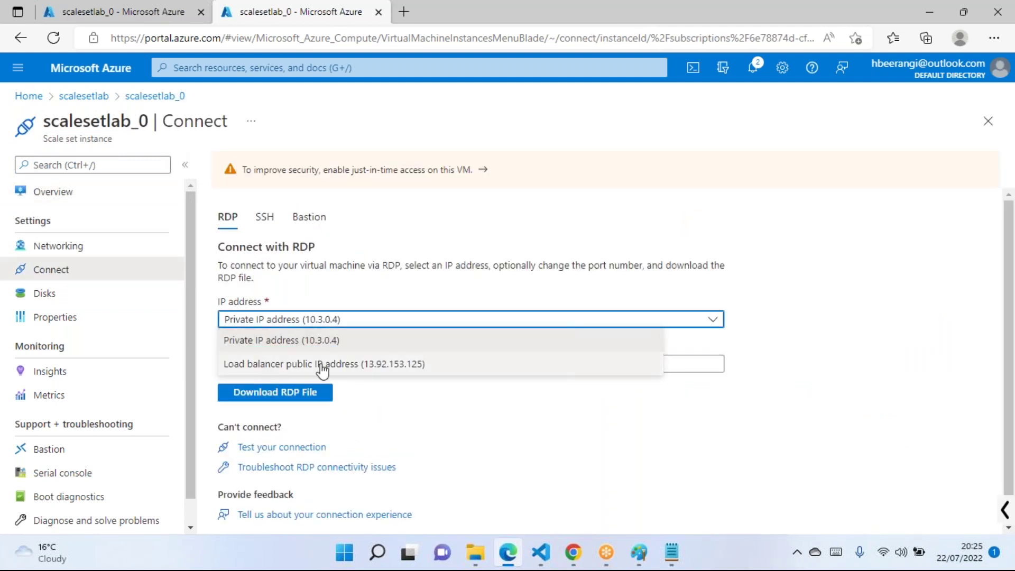
click(360, 365)
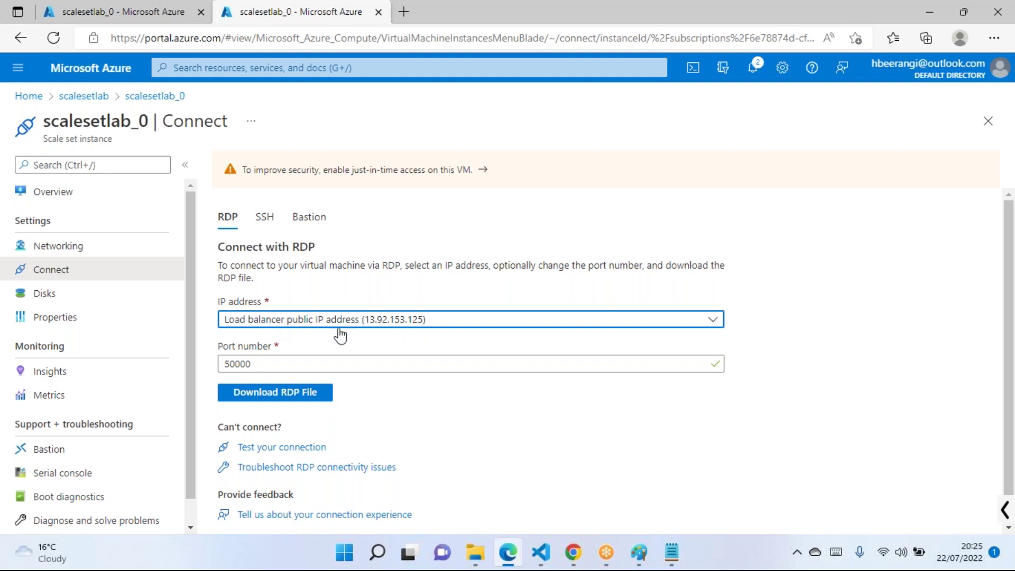
drag(284, 365, 209, 376)
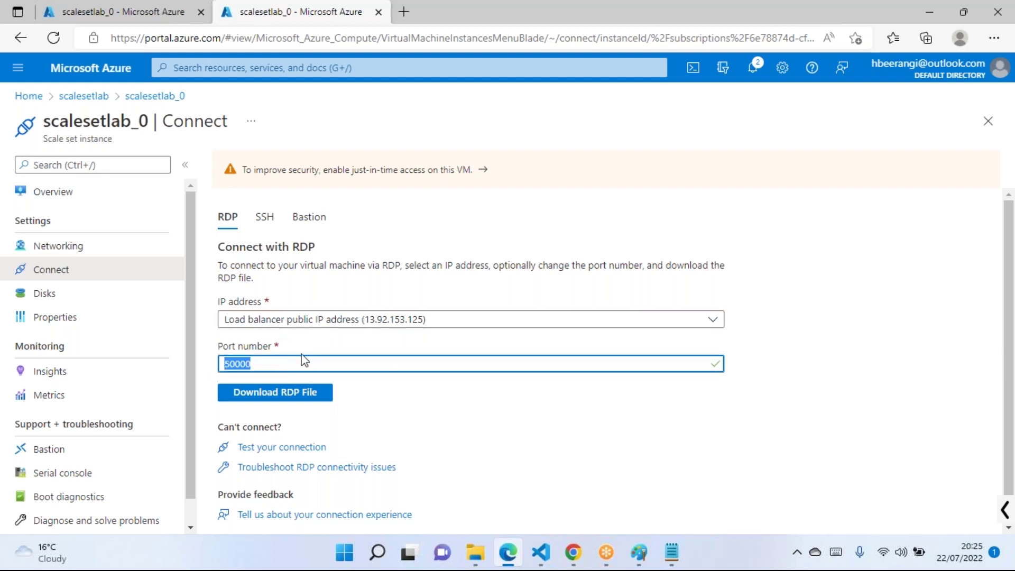
click(988, 122)
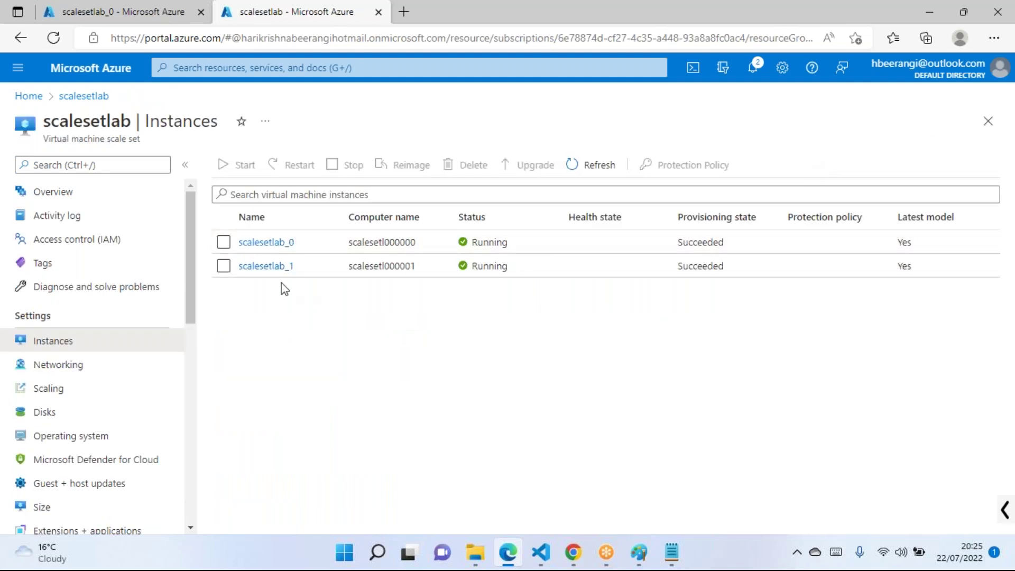
Open scalesetlab_1's RDP connection settings, select the load balancer public IP address, and highlight the port number
click(271, 267)
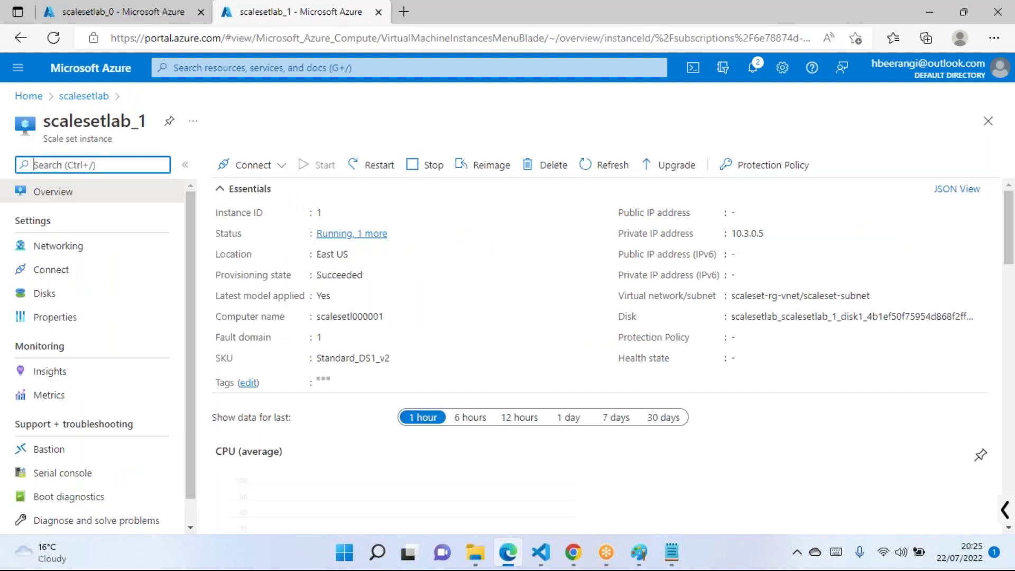
scroll(132, 284, down, 1)
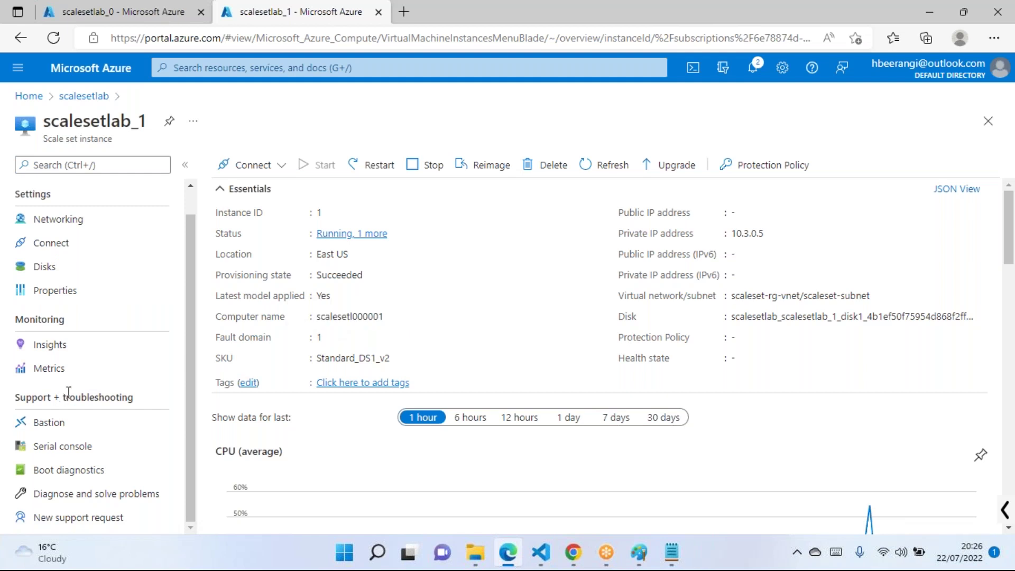
click(79, 246)
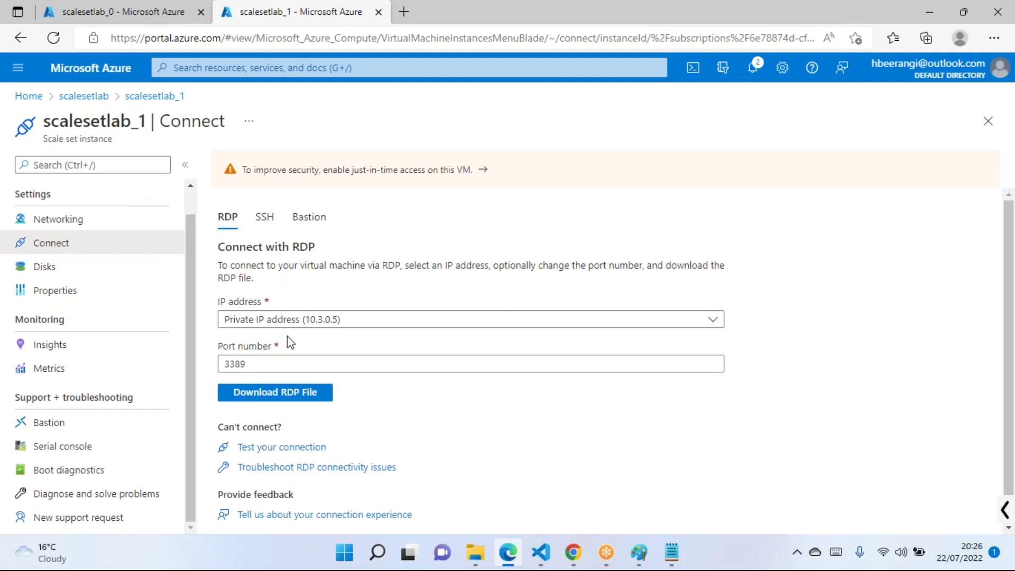
click(327, 321)
click(299, 361)
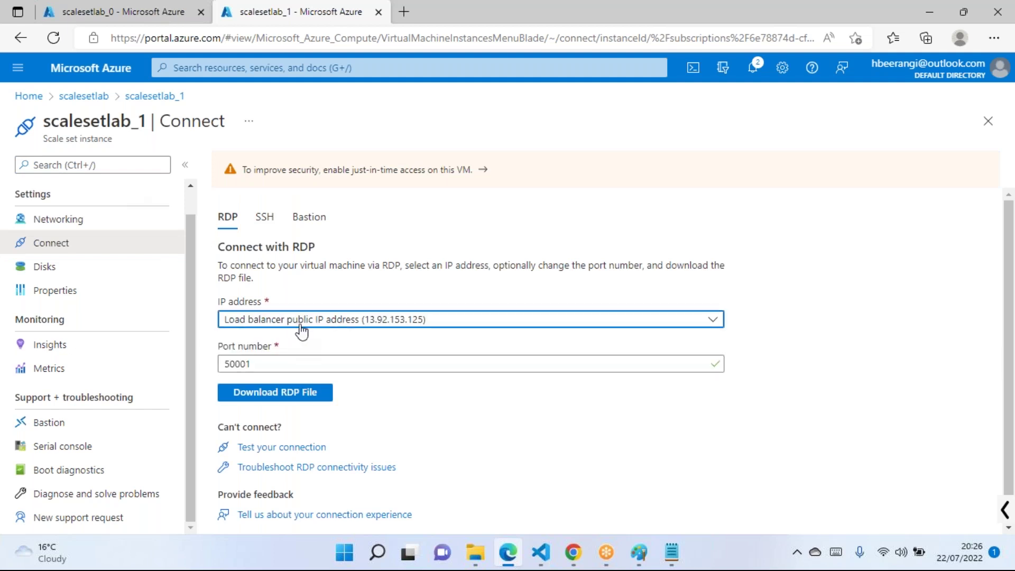
drag(278, 367, 214, 370)
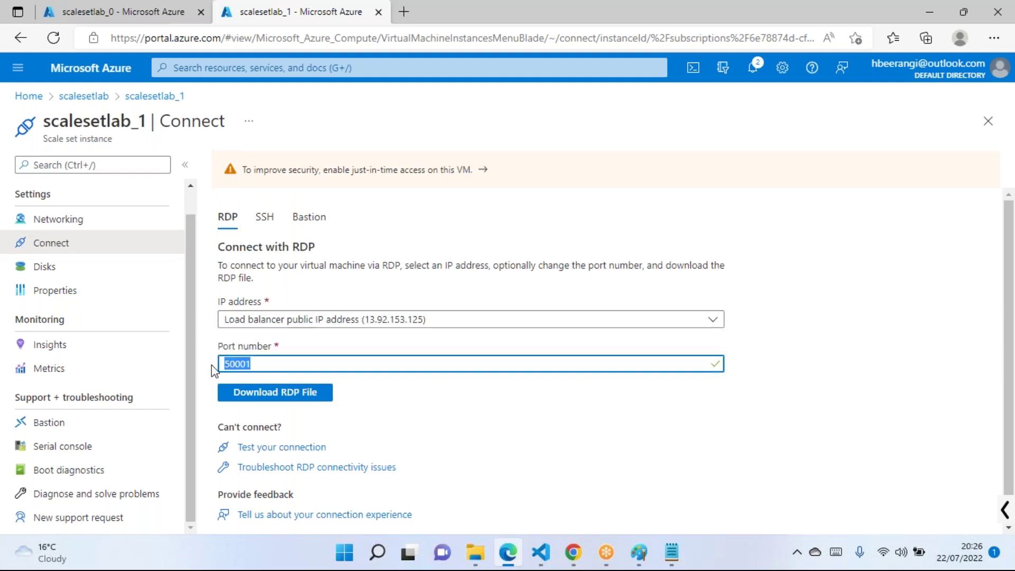
Compare the private and load balancer IP options for scalesetlab_1, then return to the scale set's instances list
click(376, 320)
click(336, 343)
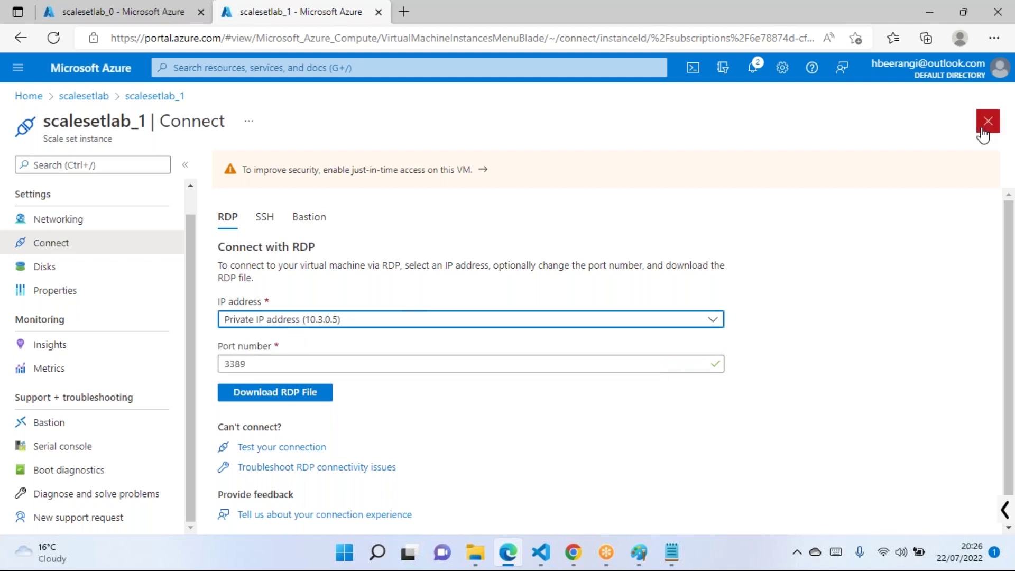
click(335, 319)
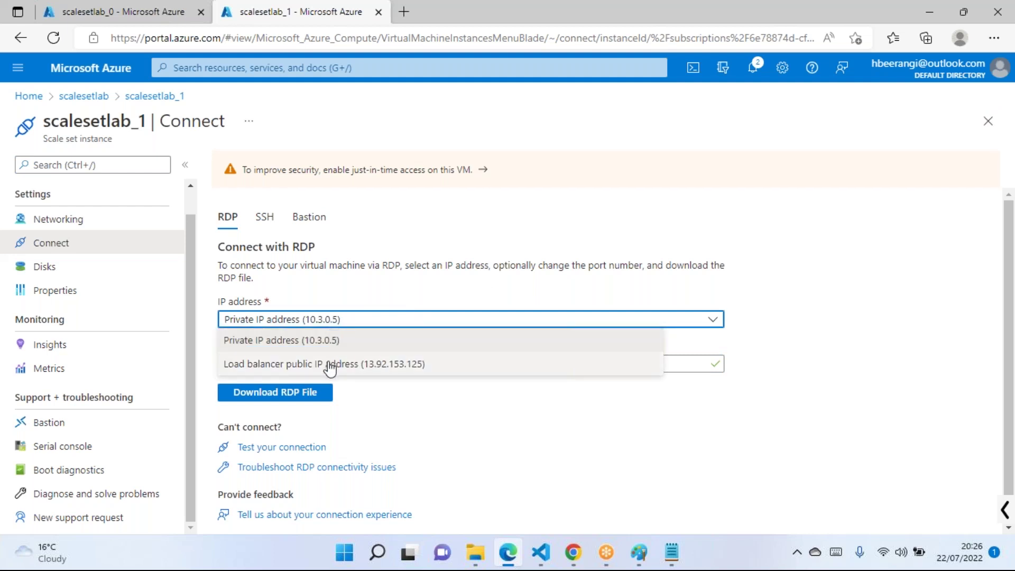
click(330, 365)
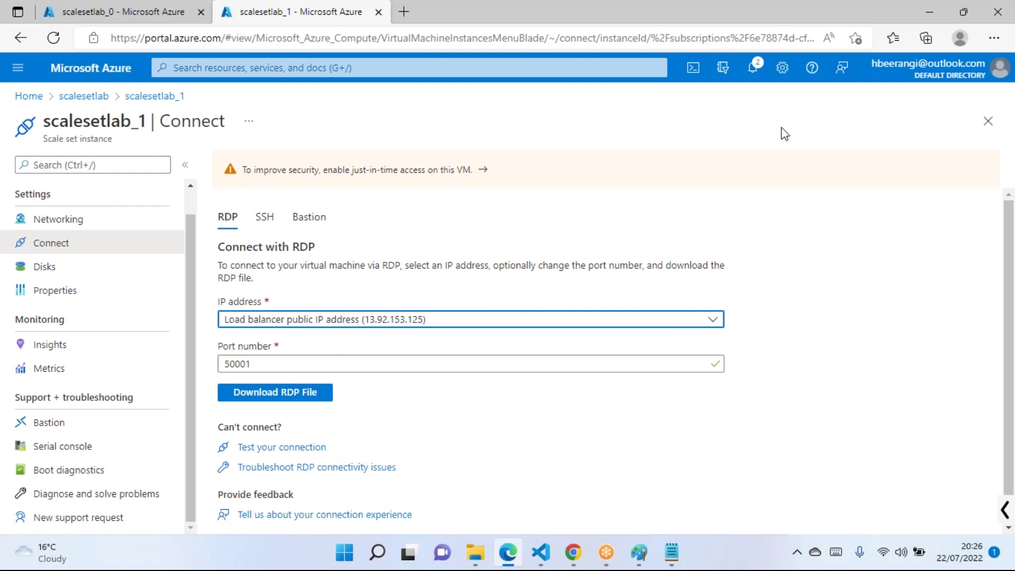
click(987, 129)
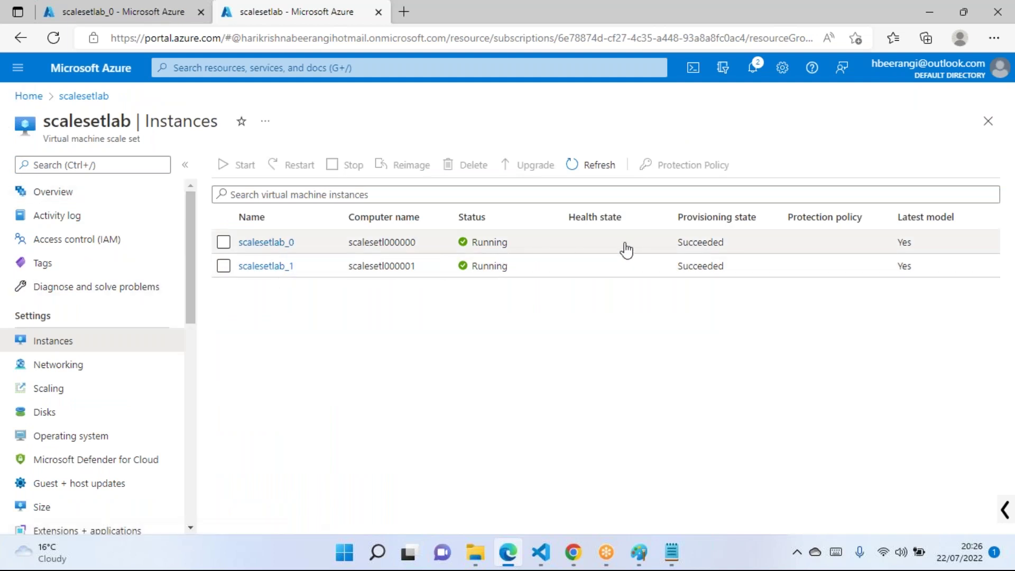
Check the scale set's overview, highlighting its name, and open its networking settings
click(46, 374)
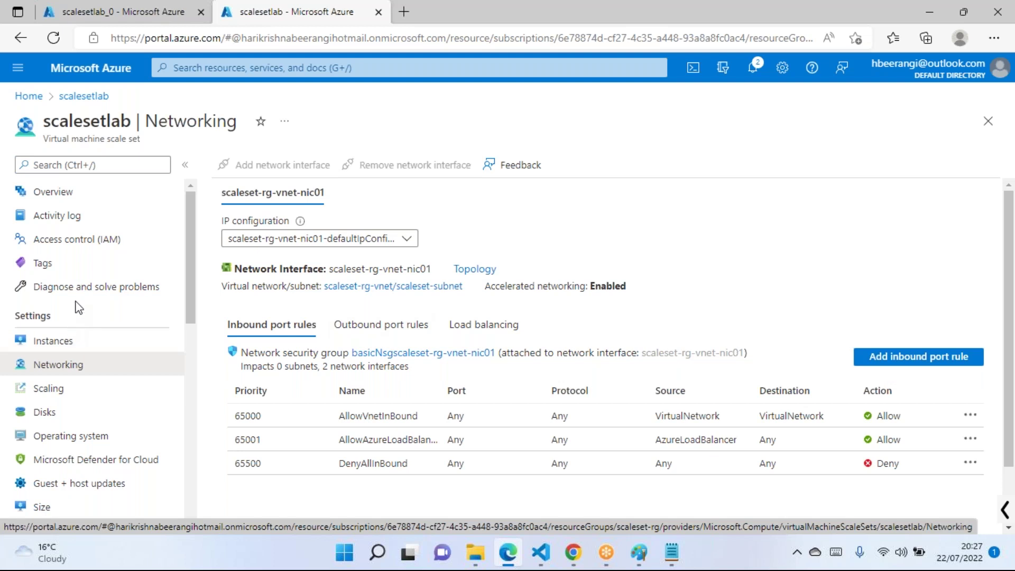
click(79, 198)
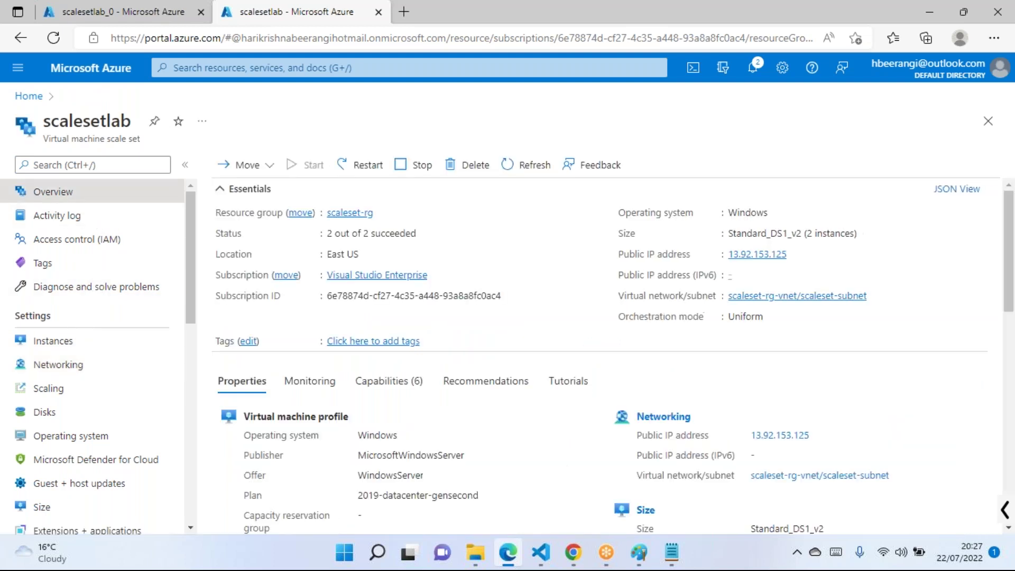
drag(125, 122, 70, 122)
click(66, 365)
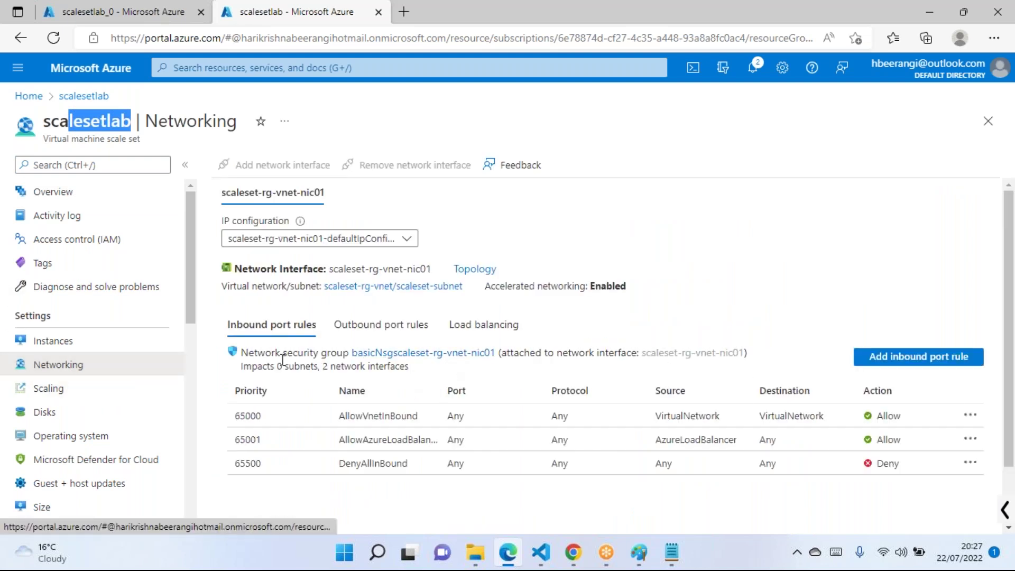
Start a new inbound security rule with Any as the destination and RDP as the service
click(918, 364)
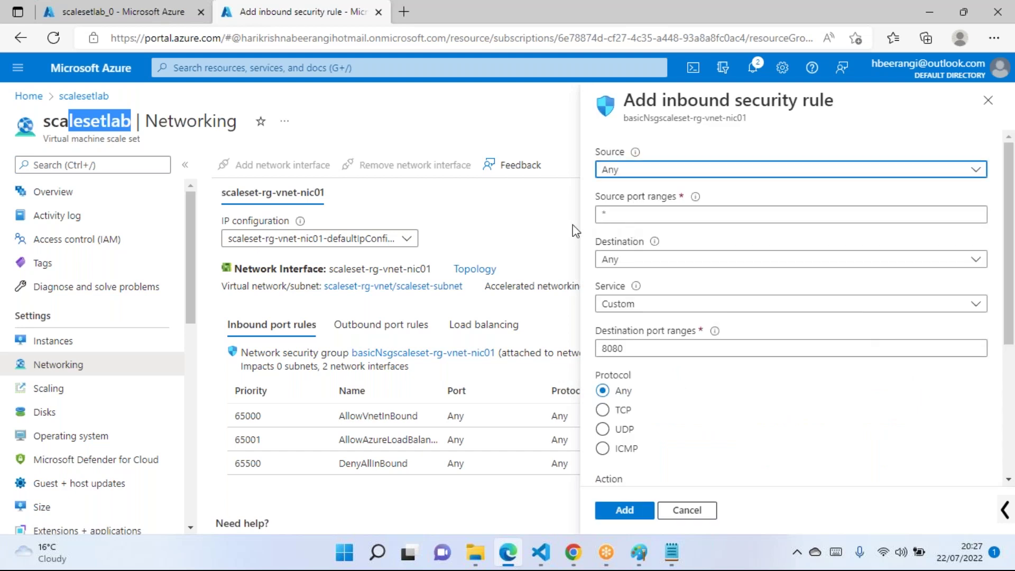
click(629, 261)
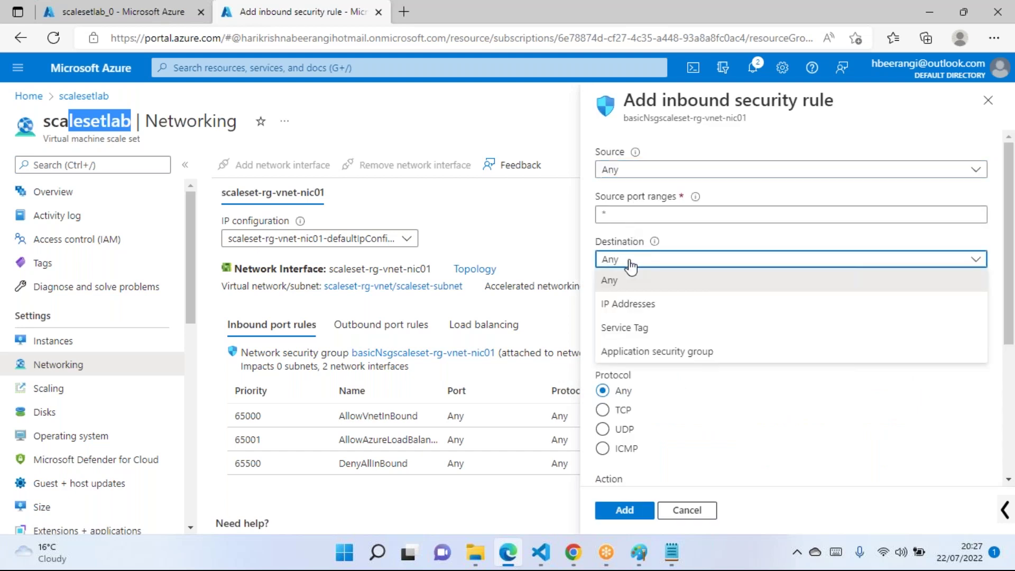
click(611, 281)
click(621, 304)
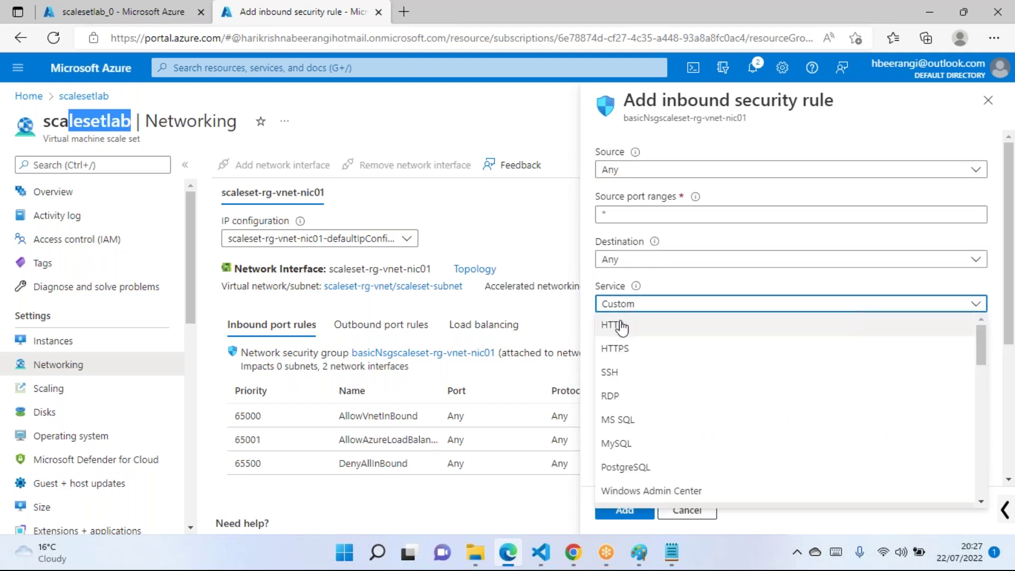
click(624, 397)
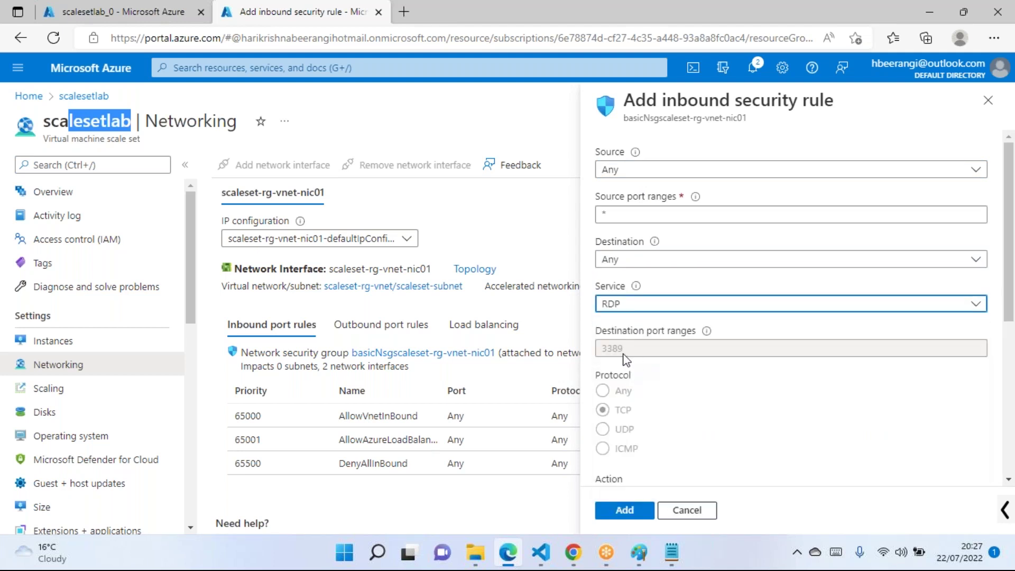
Name the inbound security rule Port_3389 and add it to the network security group
scroll(625, 360, down, 5)
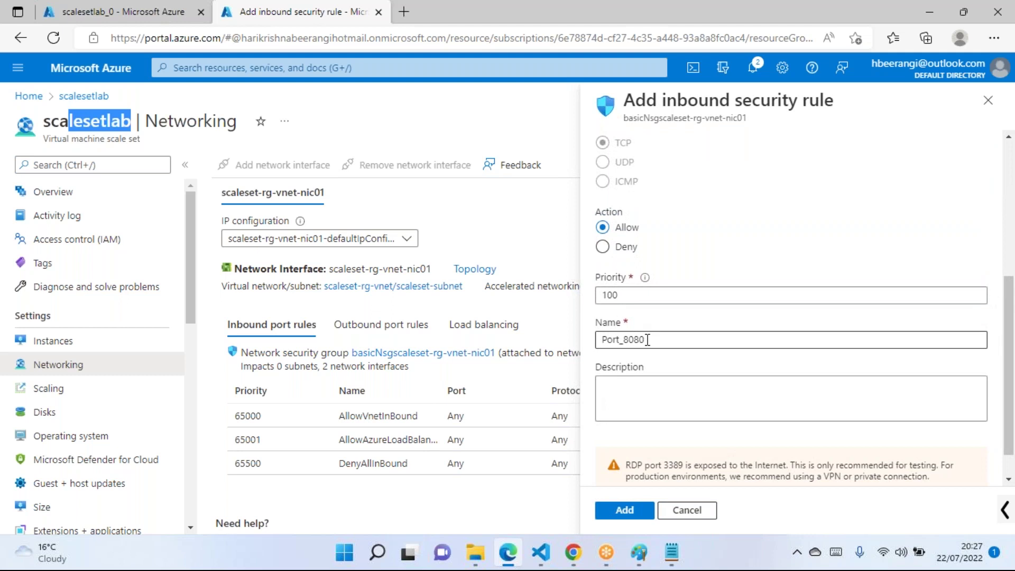
click(648, 340)
key(BackSpace)
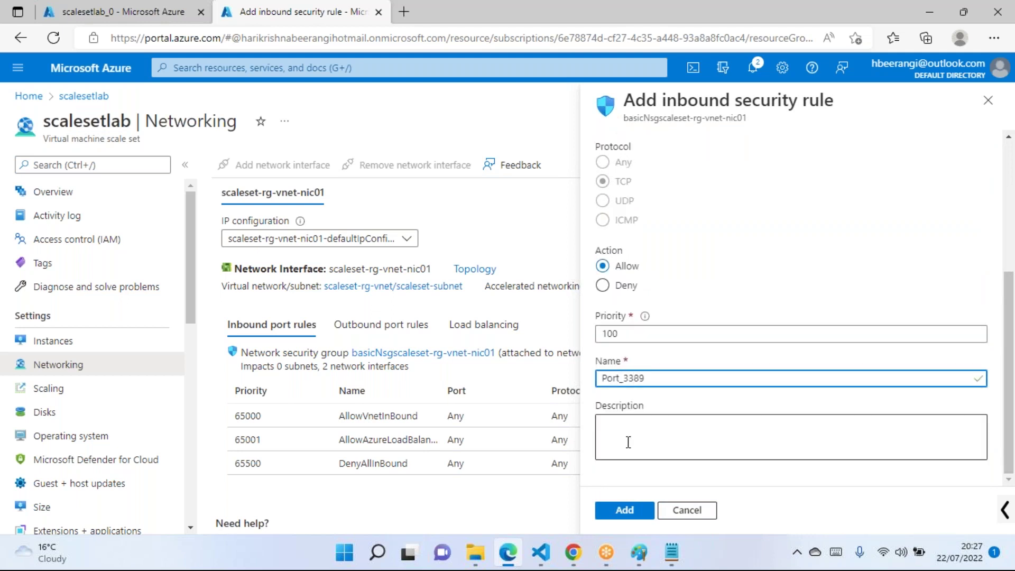
click(624, 510)
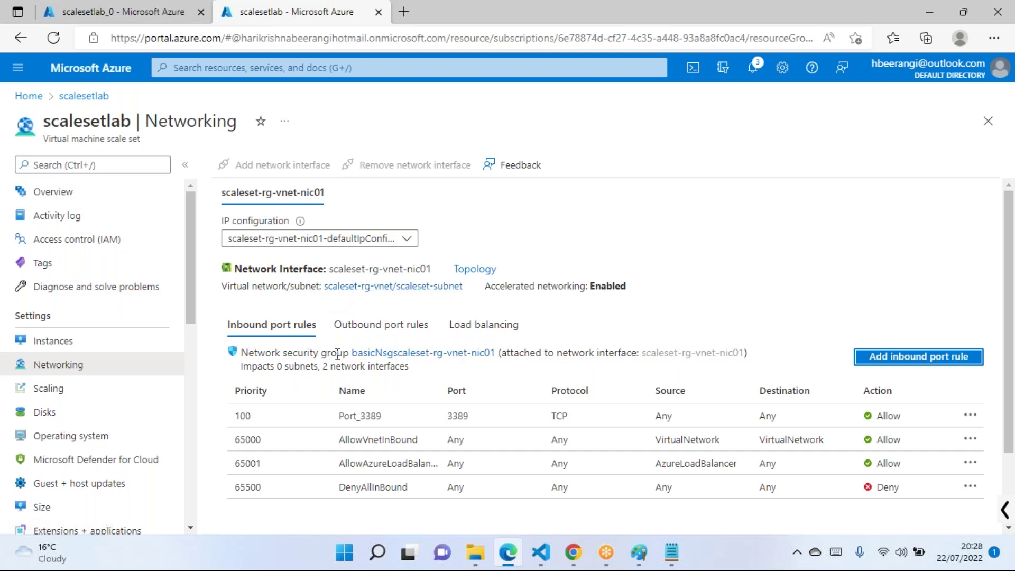
Highlight the network security group label and the network interface it is attached to for review
drag(346, 354, 258, 353)
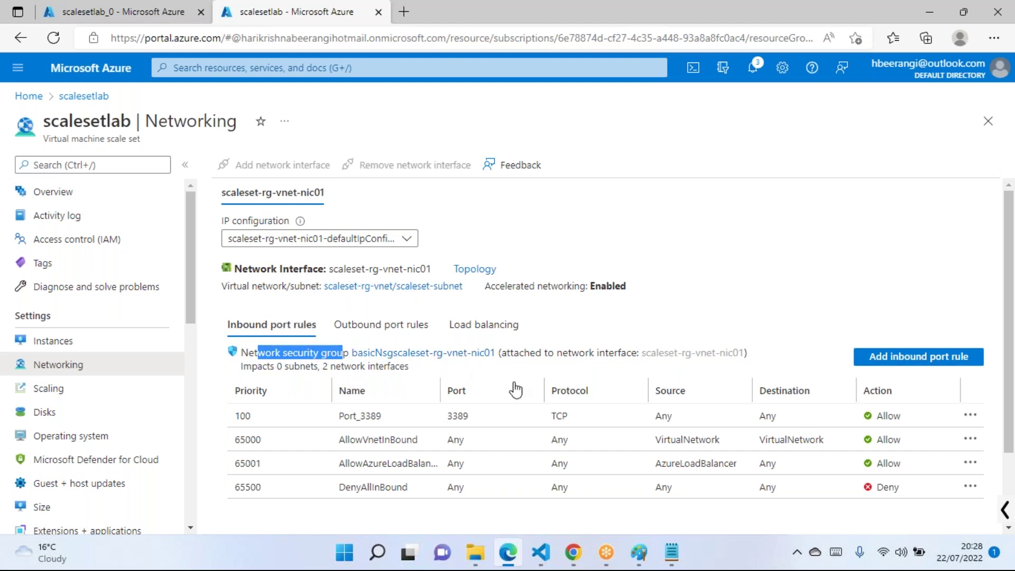
click(745, 362)
drag(723, 362, 643, 357)
click(735, 358)
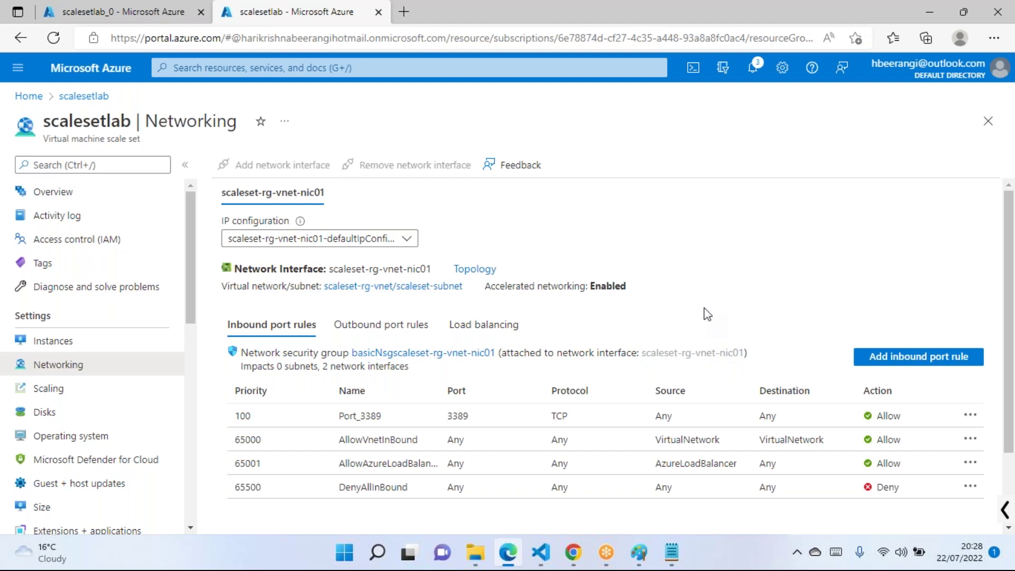
Open the basicNsgscaleset-rg-vnet-nic01 security group and examine which virtual machines its network interfaces belong to
click(461, 354)
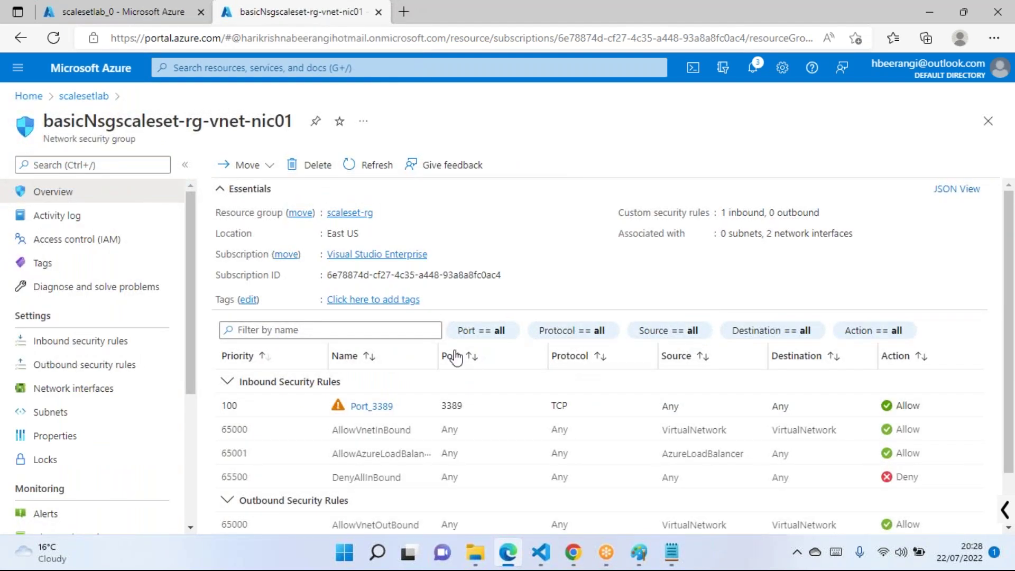
click(68, 390)
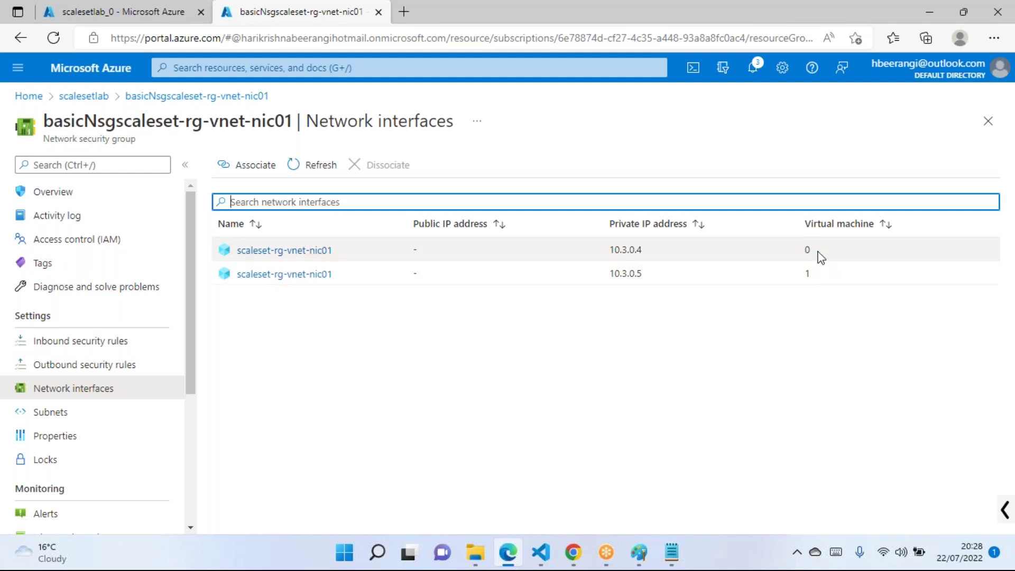
double_click(807, 273)
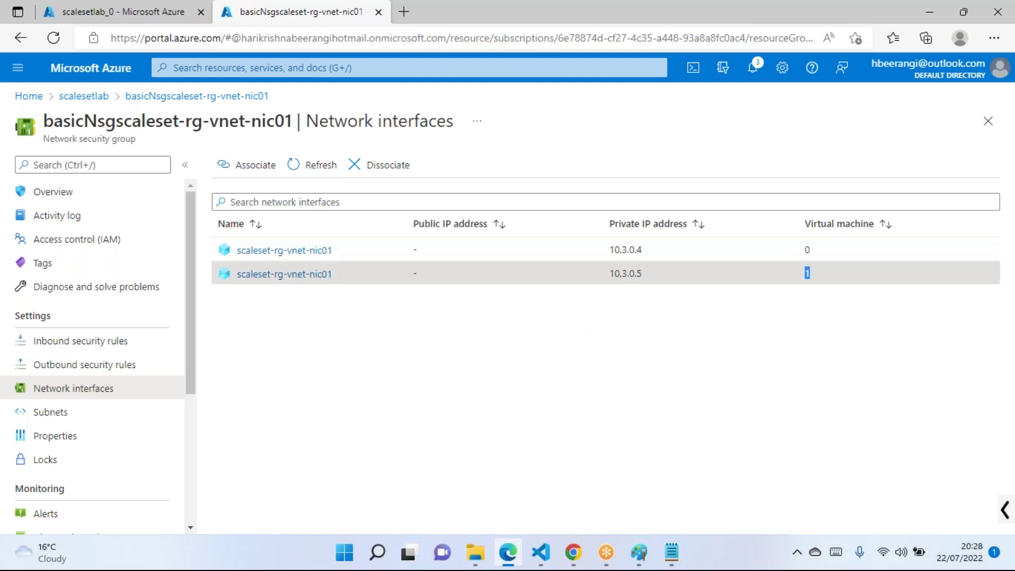
Review the security group's associated subnets and inbound security rules, then return to the scale set's networking settings
click(71, 413)
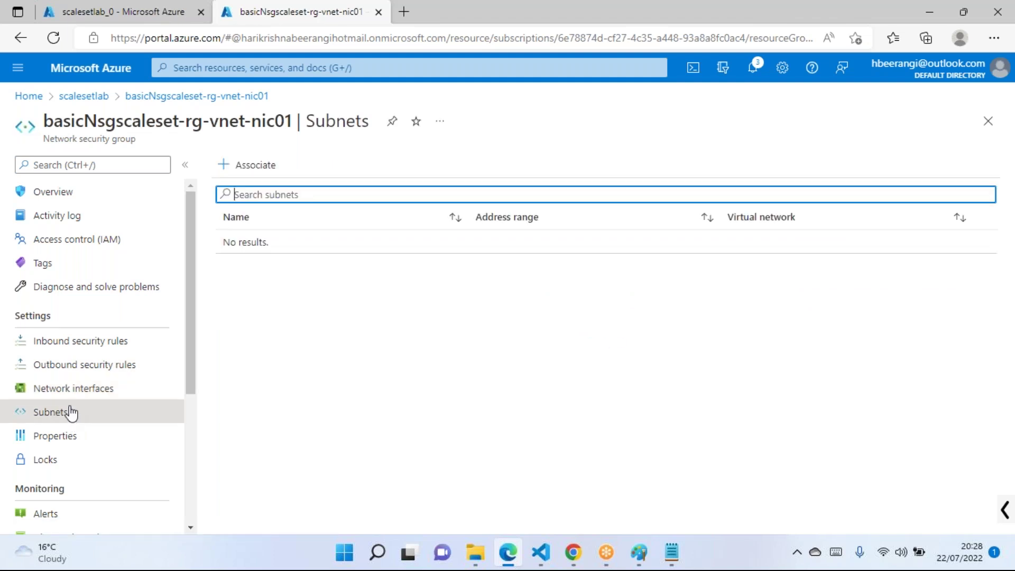
click(75, 342)
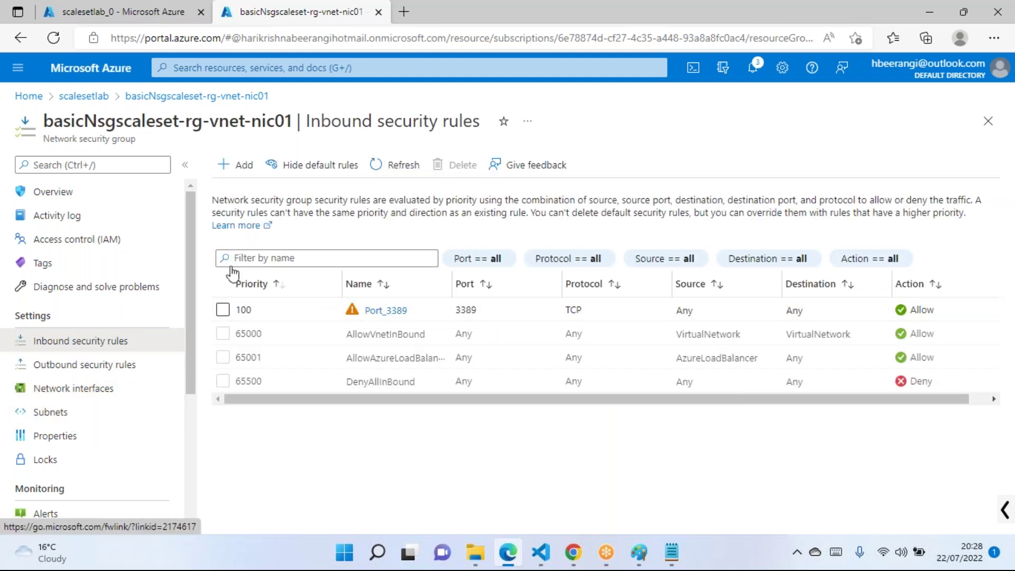
click(92, 195)
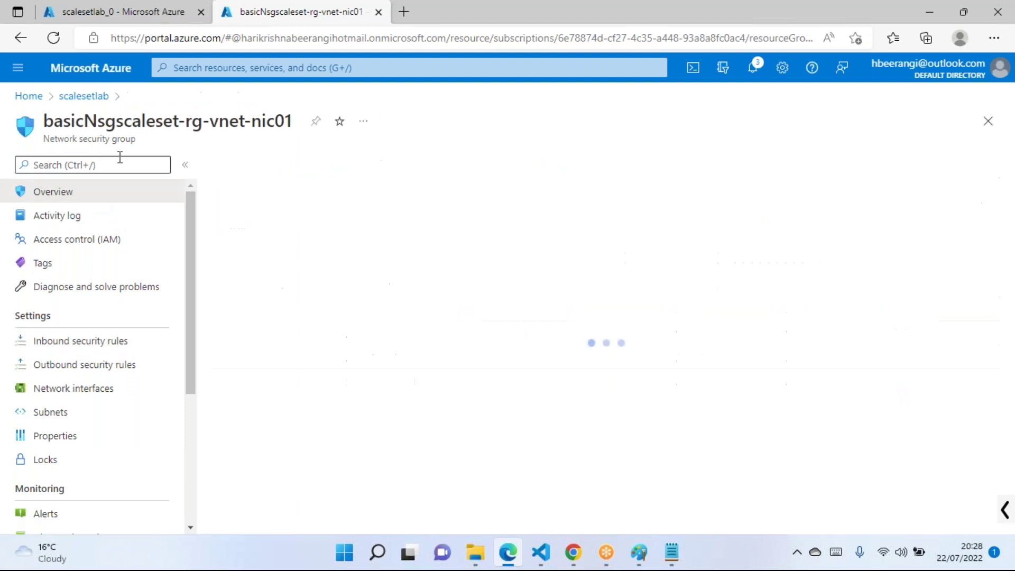
click(89, 98)
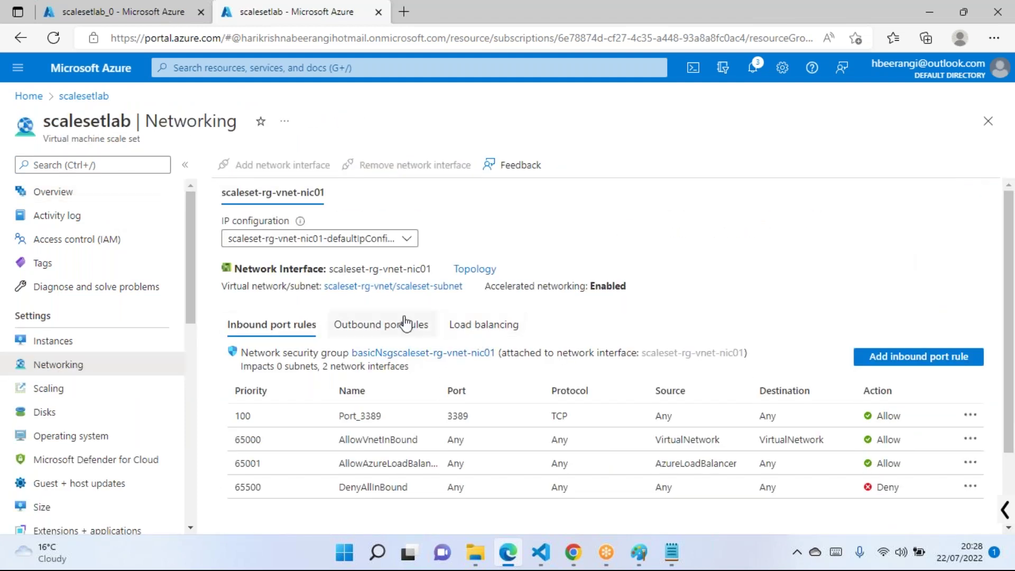
Download the RDP file for instance scalesetlab_0, using the load balancer public IP address for the connection
click(79, 349)
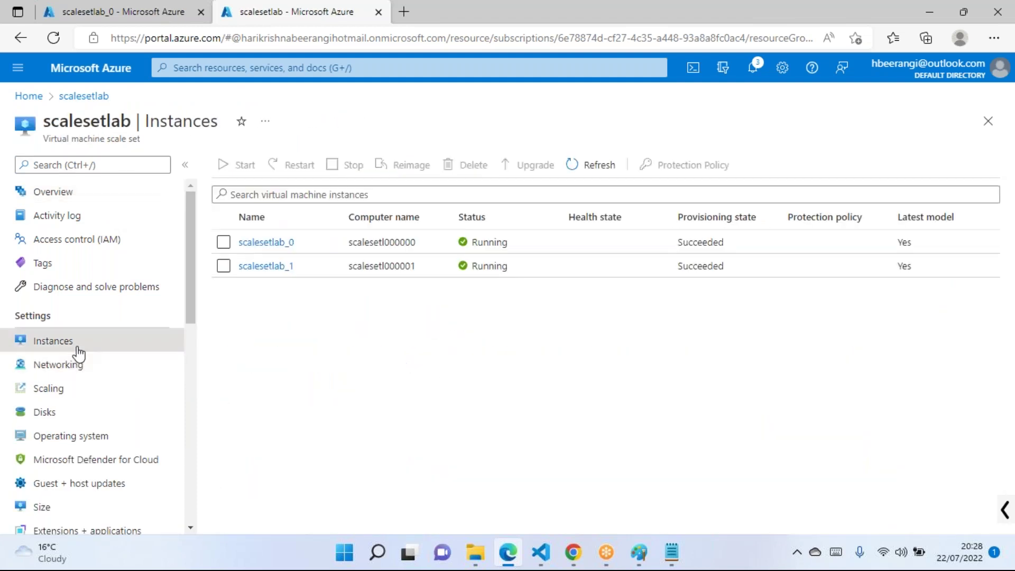
click(275, 247)
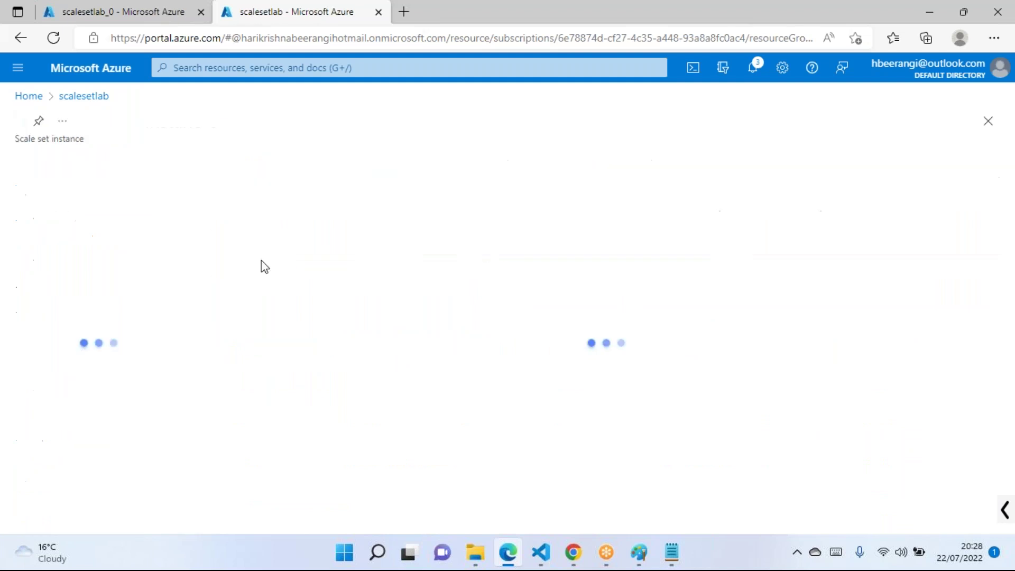
click(87, 272)
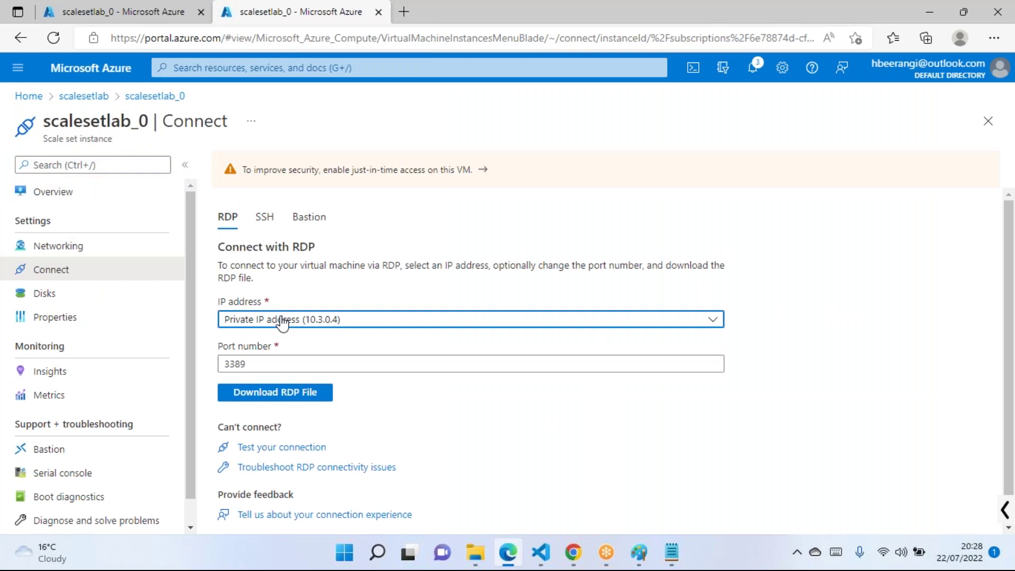
click(283, 319)
click(283, 364)
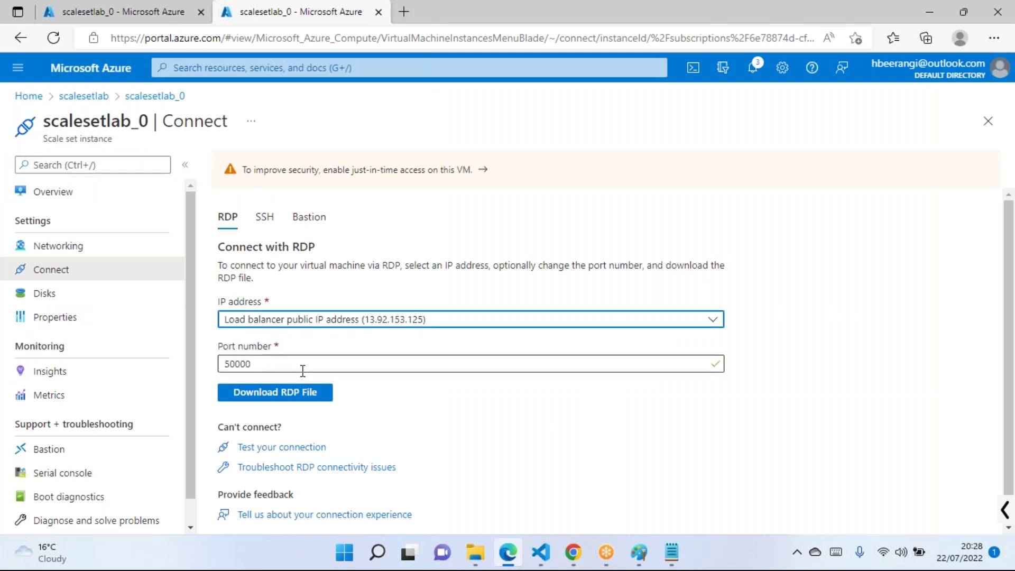
click(297, 393)
Open the downloaded scalesetlab_0 (2).rdp file, accept the unknown publisher, and sign in with the administrator username and password
click(718, 104)
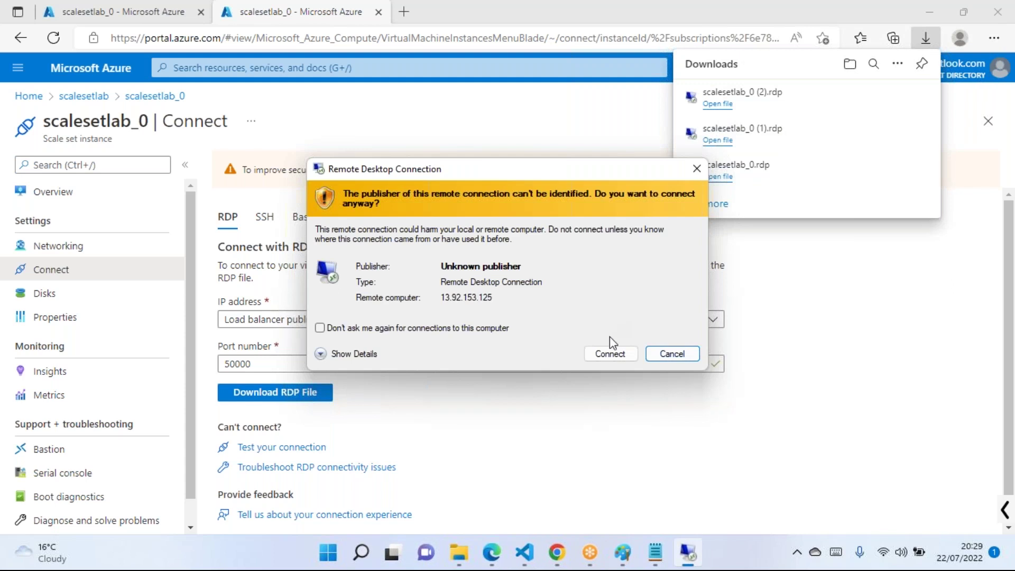
click(610, 354)
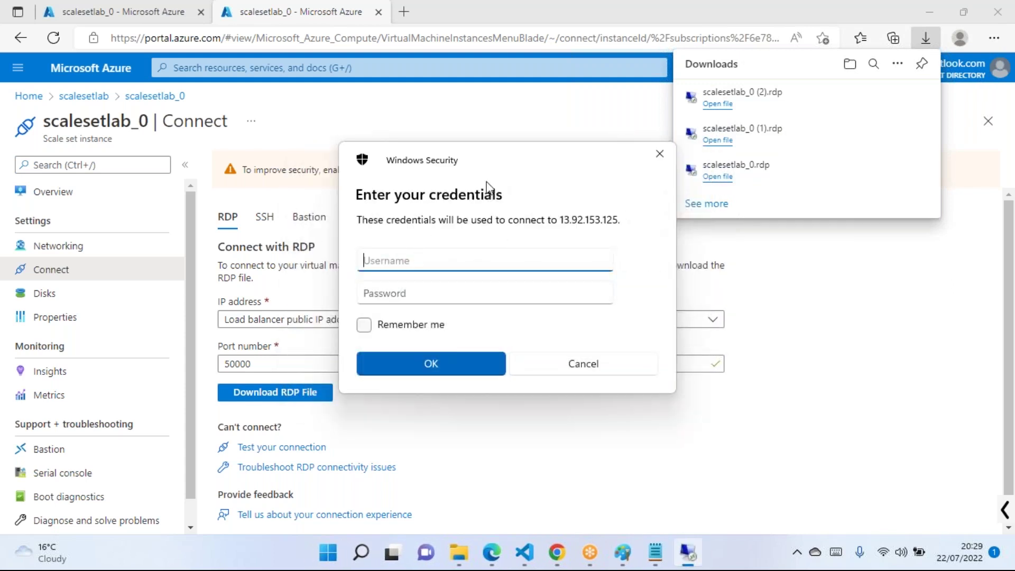
drag(522, 157, 370, 141)
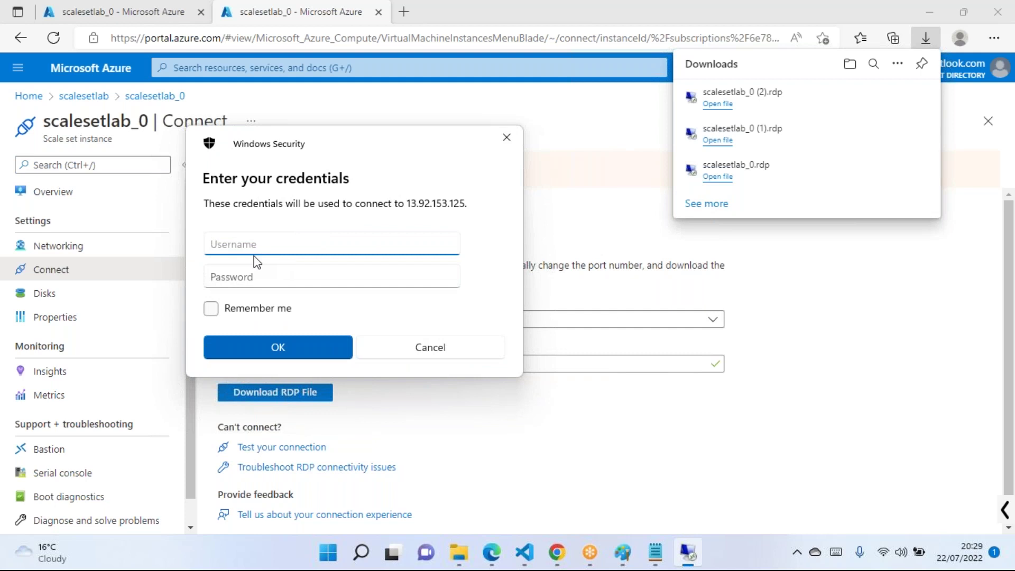
text(adminblr)
key(Tab)
text(••••)
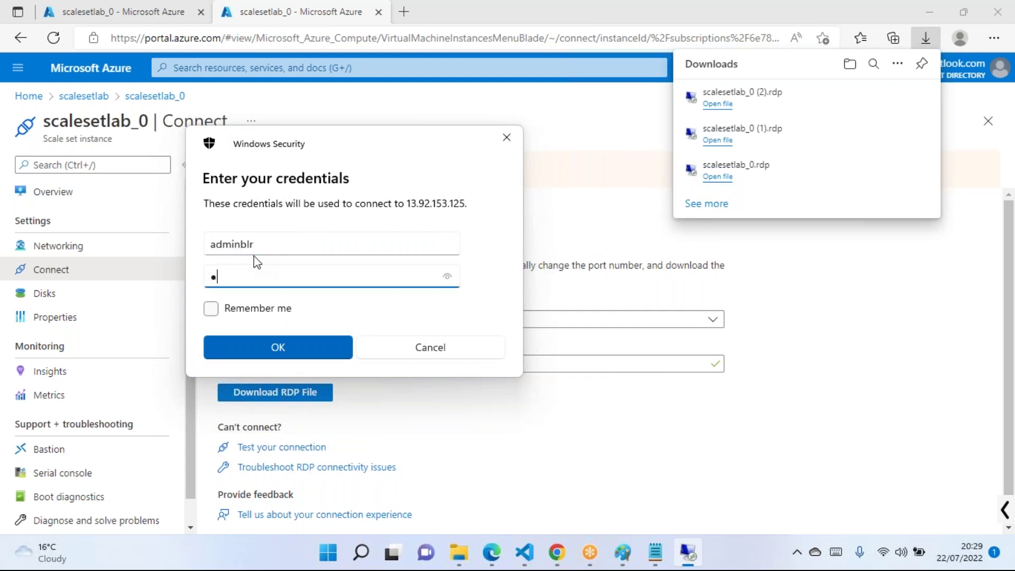
text(•••••••••)
key(Return)
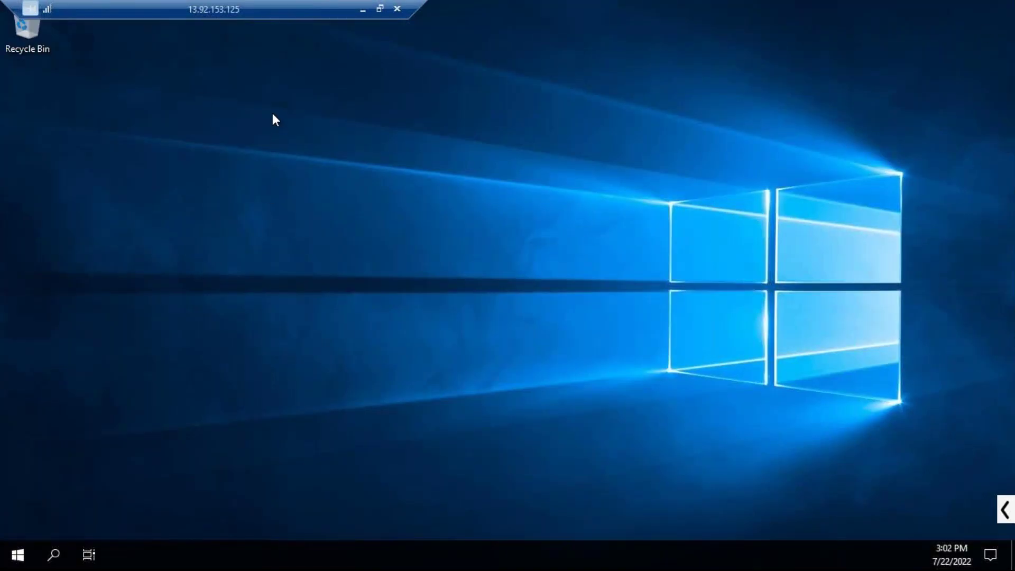
Restore the remote session to a window, disconnect from it, and dismiss the browser's list of downloads
double_click(257, 12)
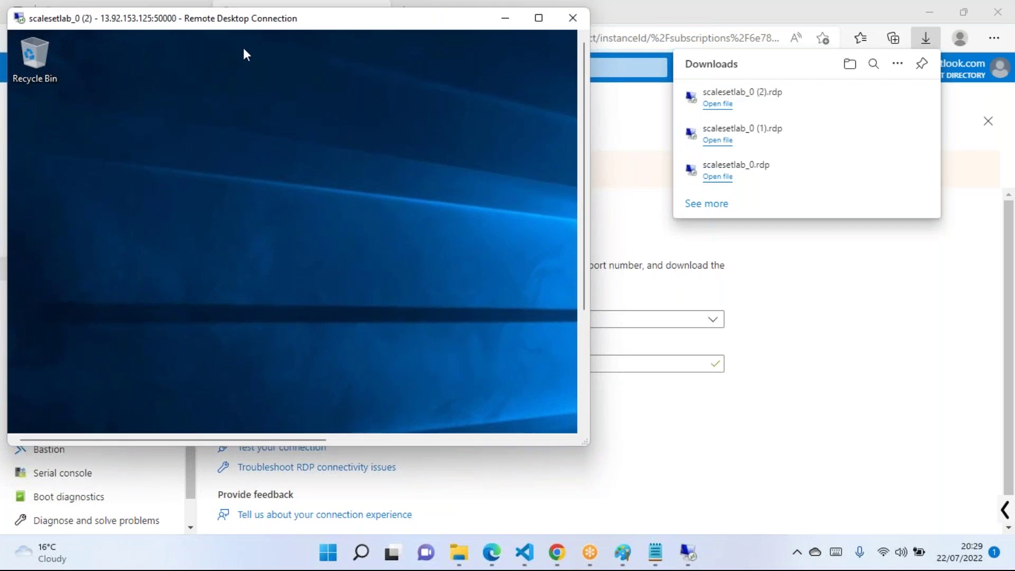
drag(244, 18, 255, 108)
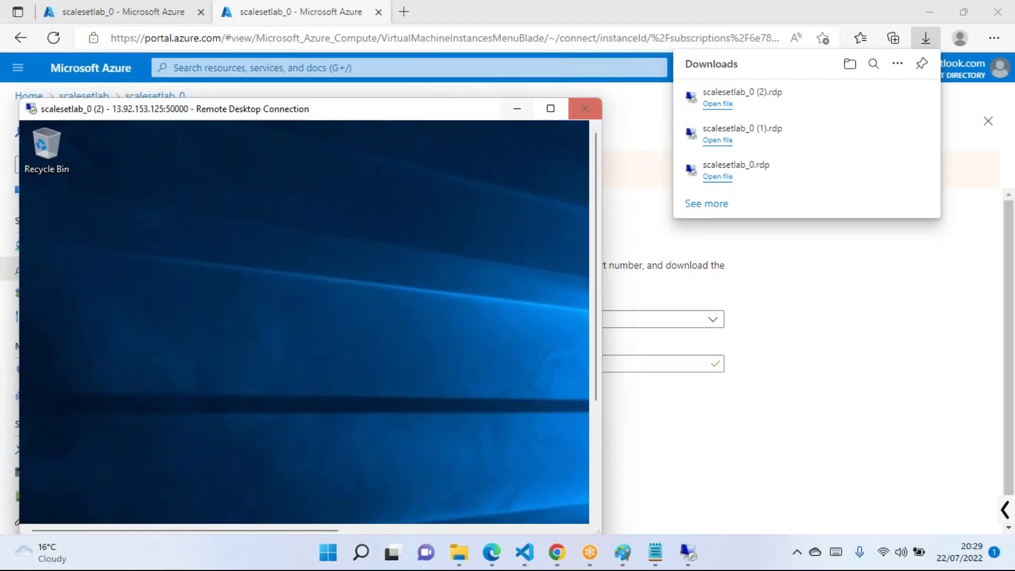
click(584, 108)
click(373, 351)
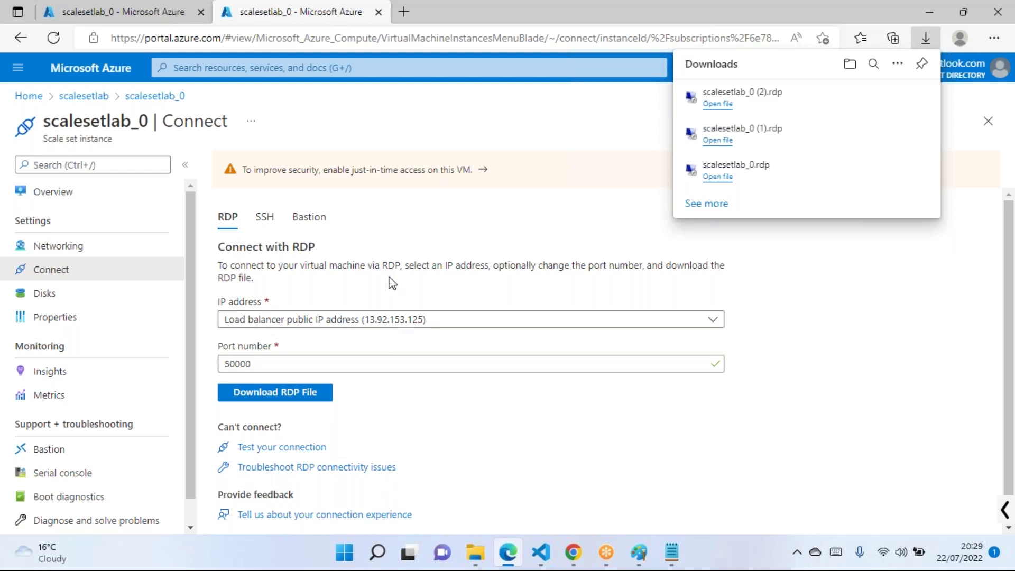
click(818, 319)
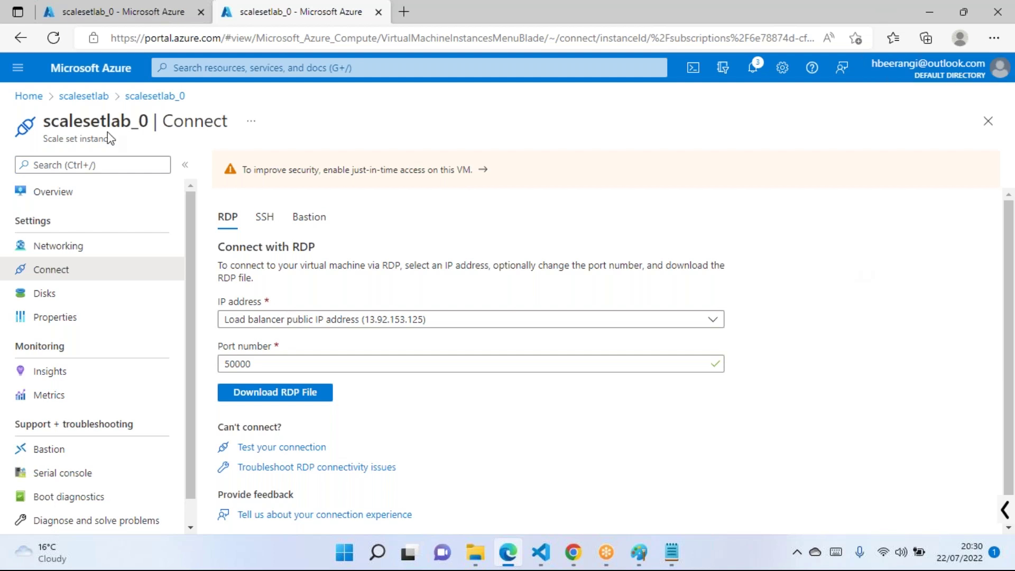
Review the disks and properties of instance scalesetlab_0, then return to the scale set's instance list
click(87, 97)
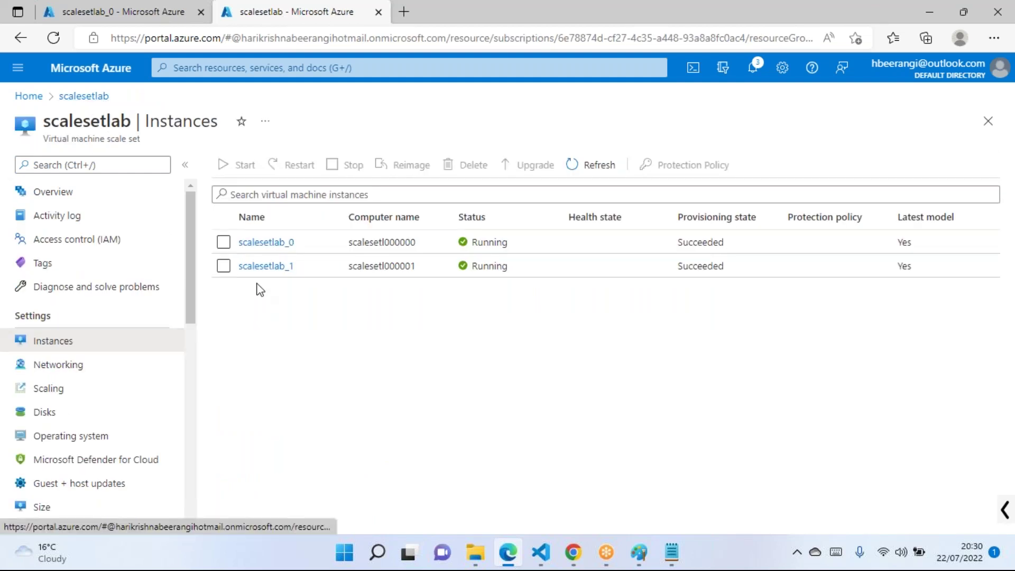
click(280, 246)
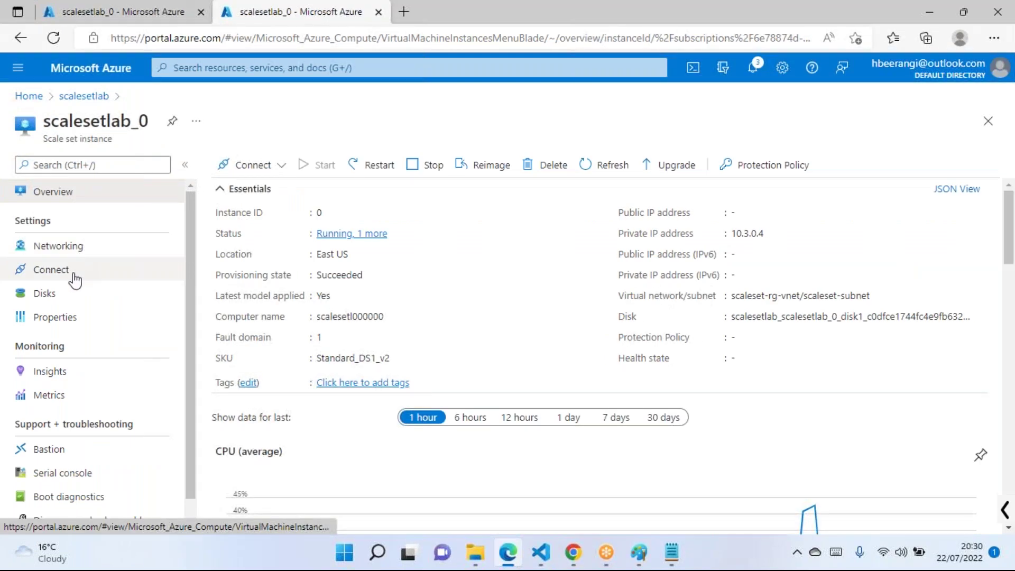
click(52, 302)
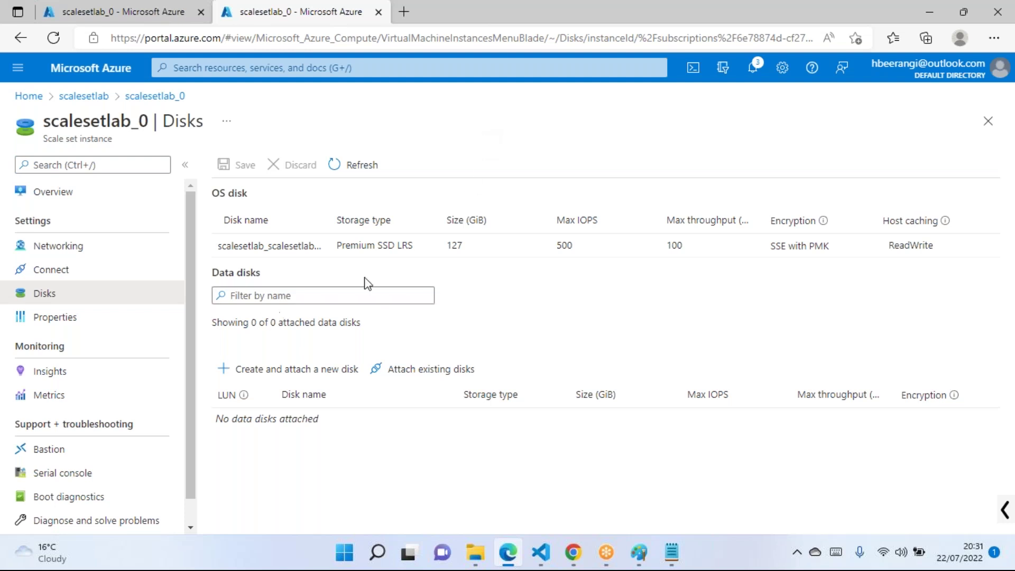
click(84, 328)
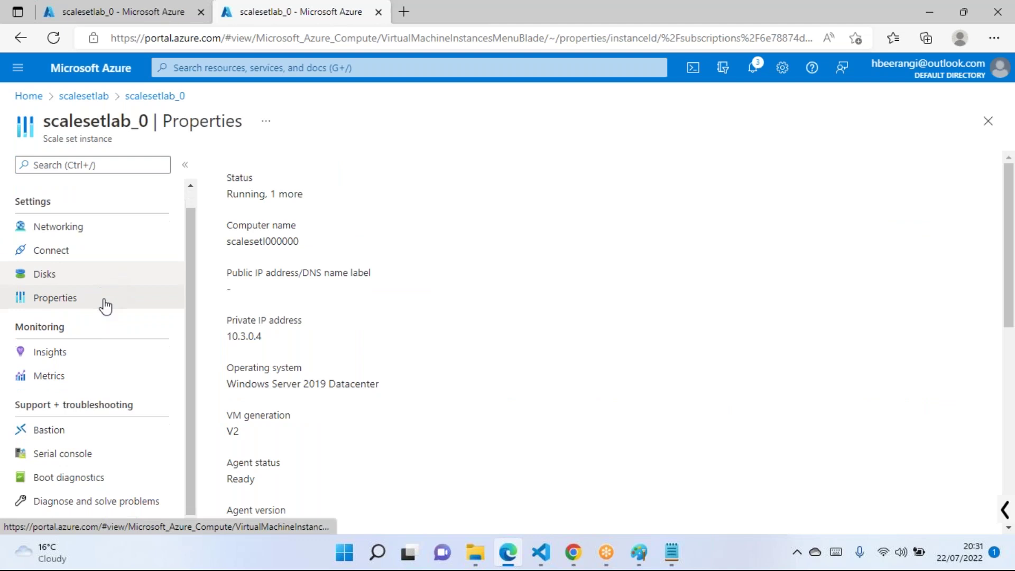
scroll(79, 309, down, 1)
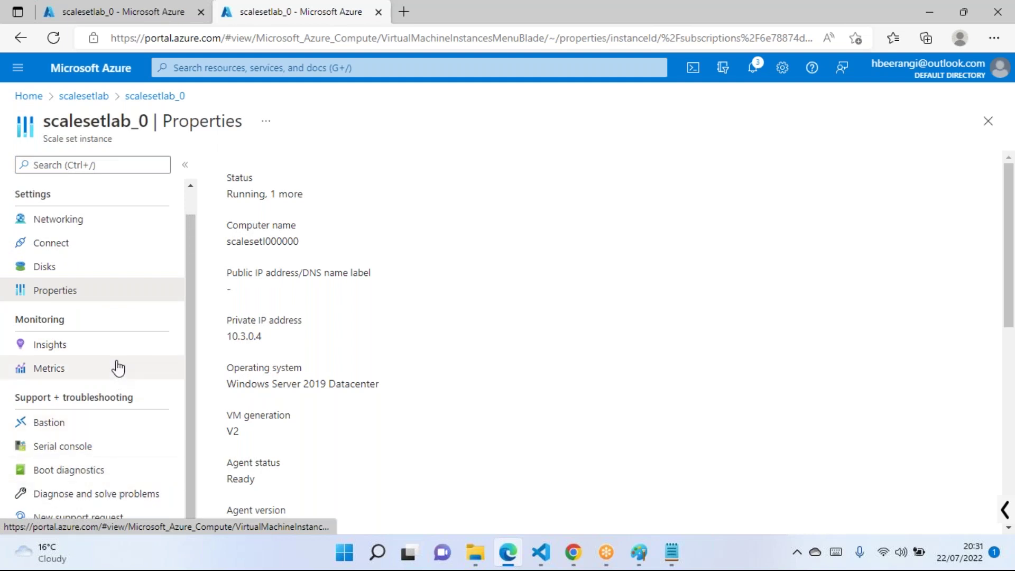
scroll(106, 392, up, 1)
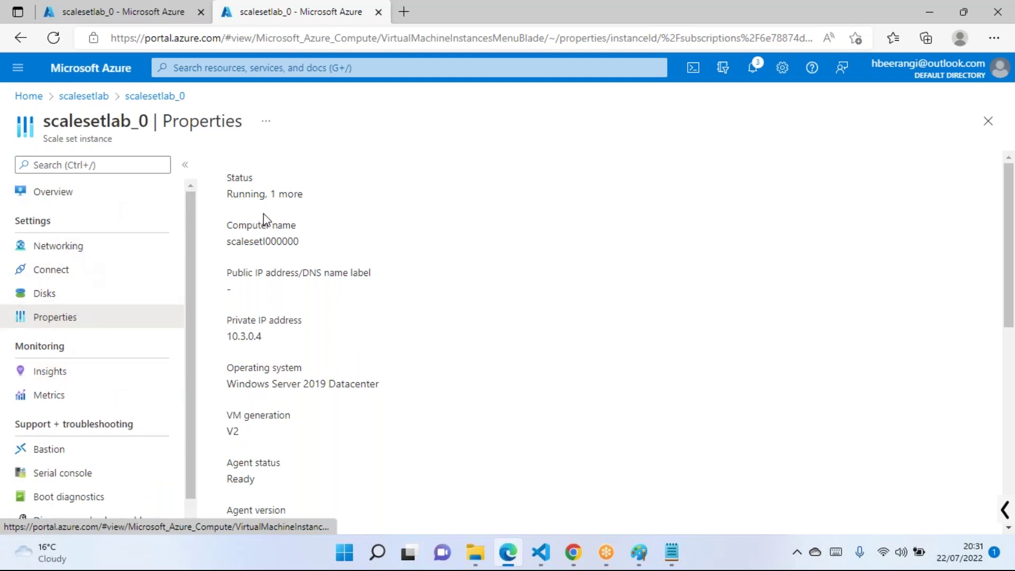
click(988, 121)
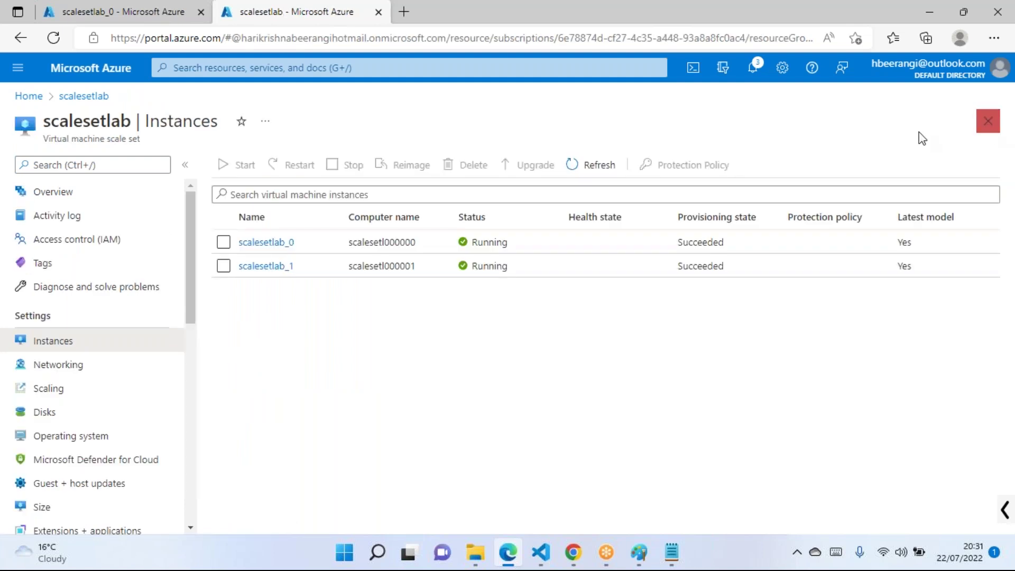
Review the scale set's network interface, virtual network and inbound port rules
click(69, 366)
scroll(529, 321, down, 1)
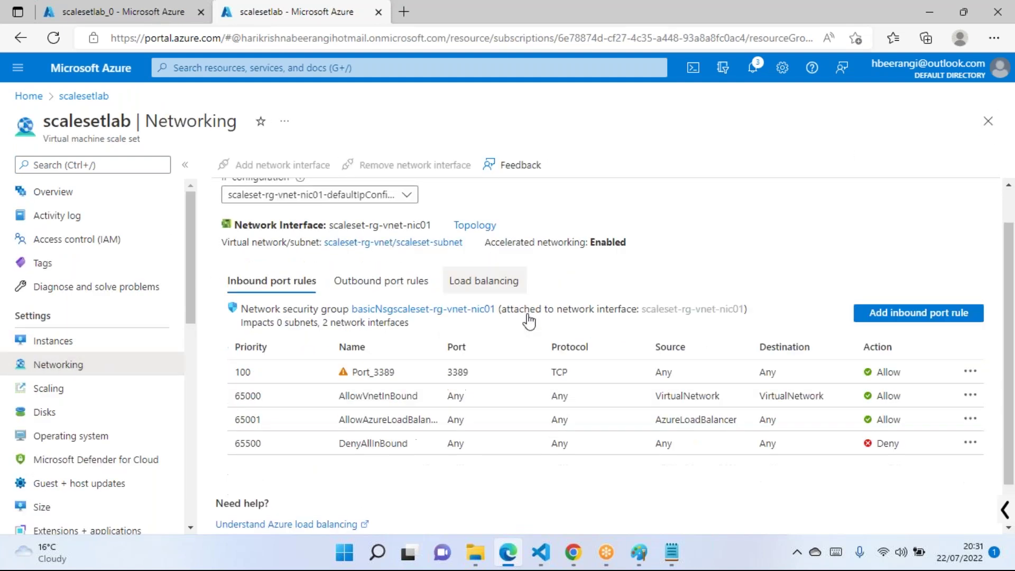
scroll(462, 367, up, 1)
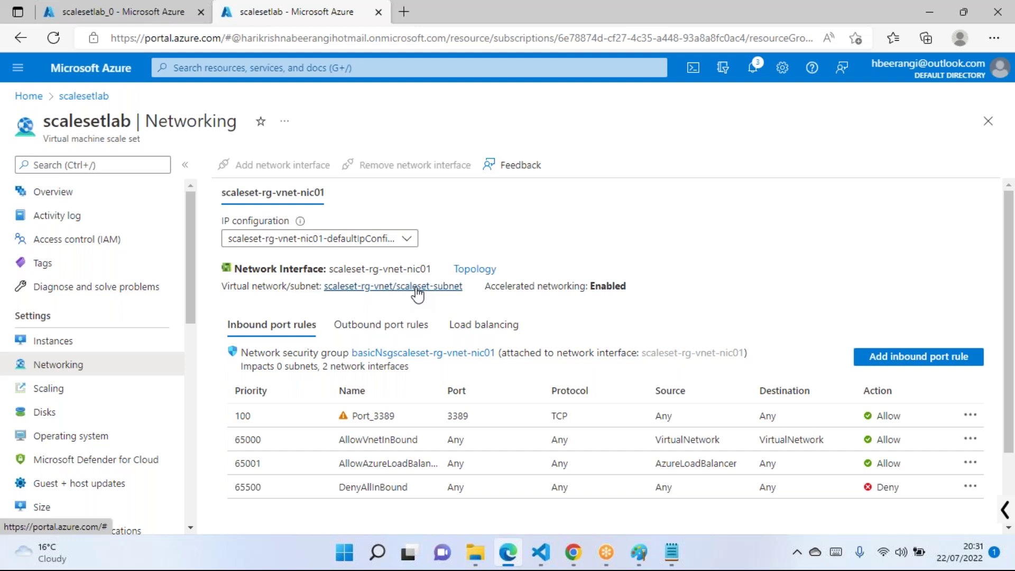
Open the scale set's scaling settings and examine the available scale-in policy options
click(61, 395)
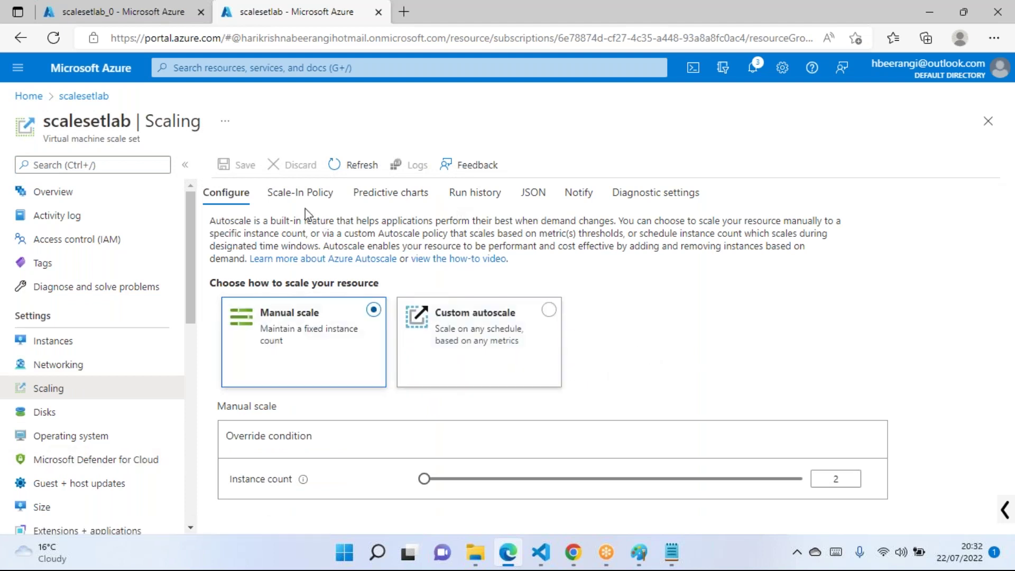
click(305, 194)
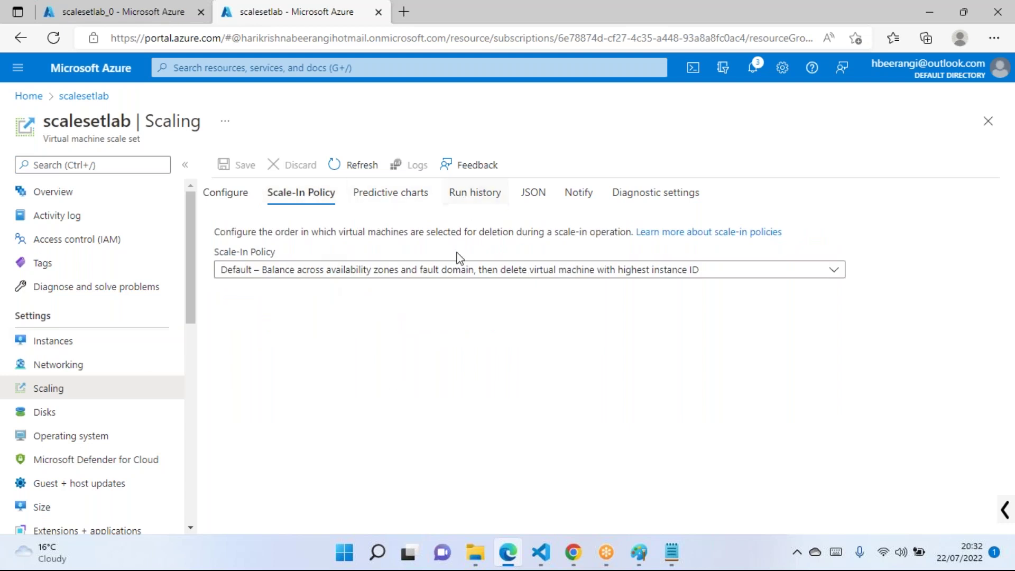
click(271, 273)
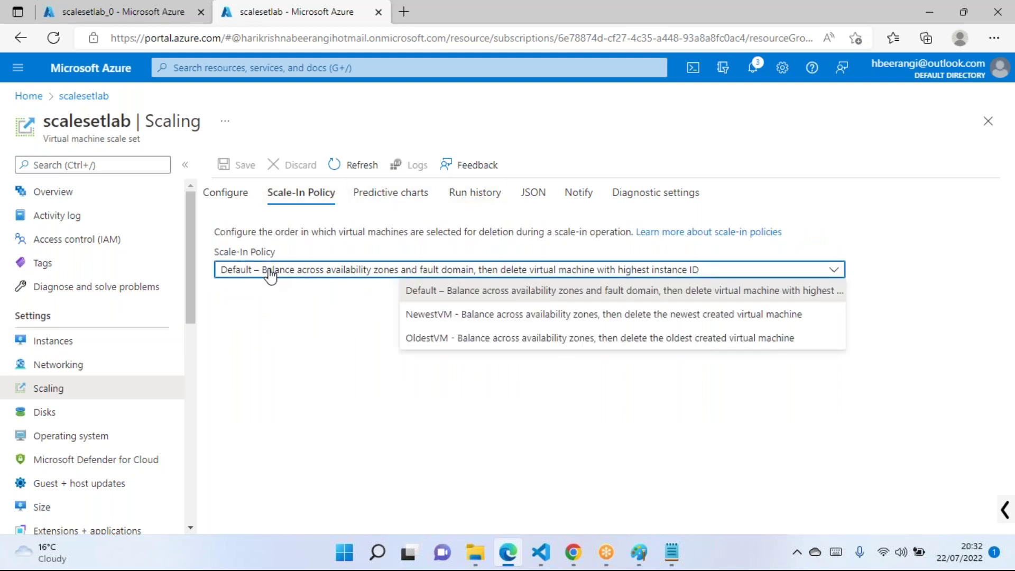
click(292, 365)
click(305, 277)
In the other browser tab, go from scalesetlab_0 back to the scalesetlab scale set and examine its instances
click(129, 13)
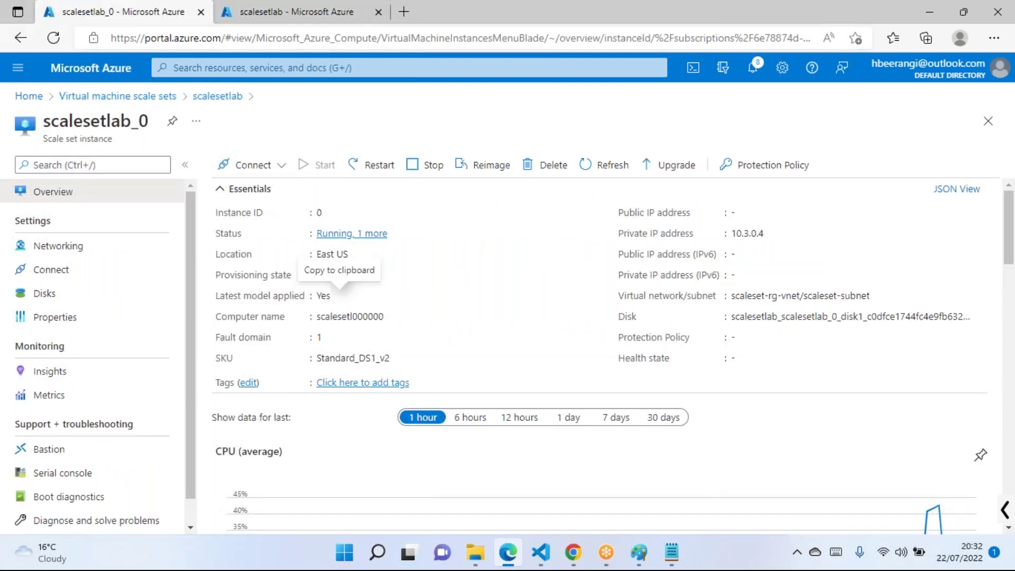
click(74, 249)
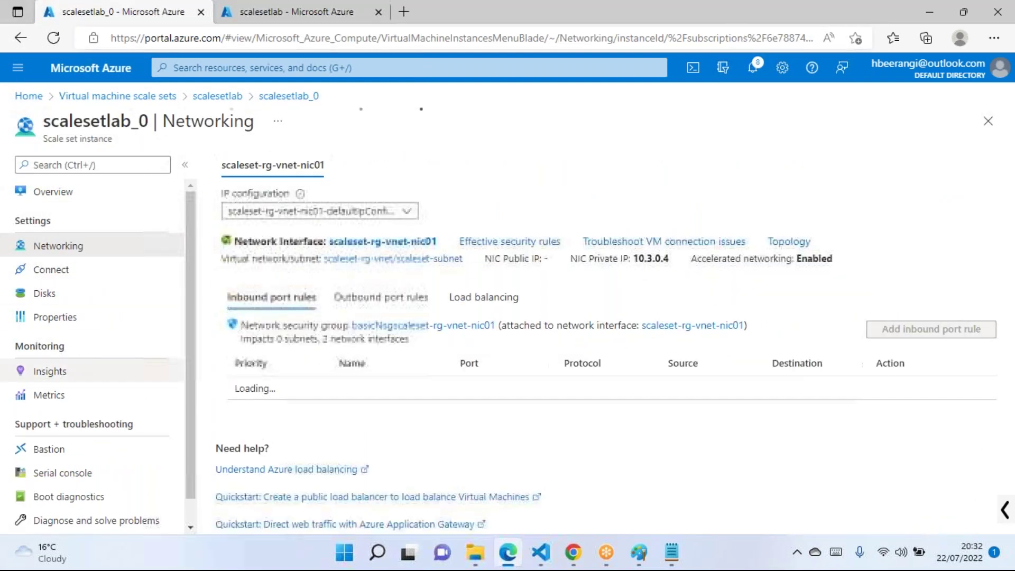
click(159, 97)
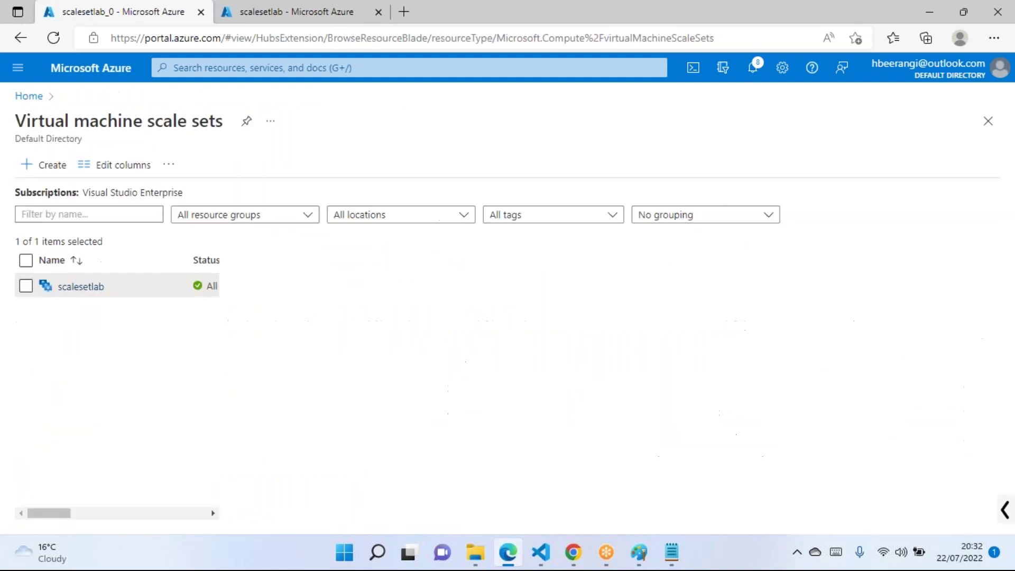
click(101, 287)
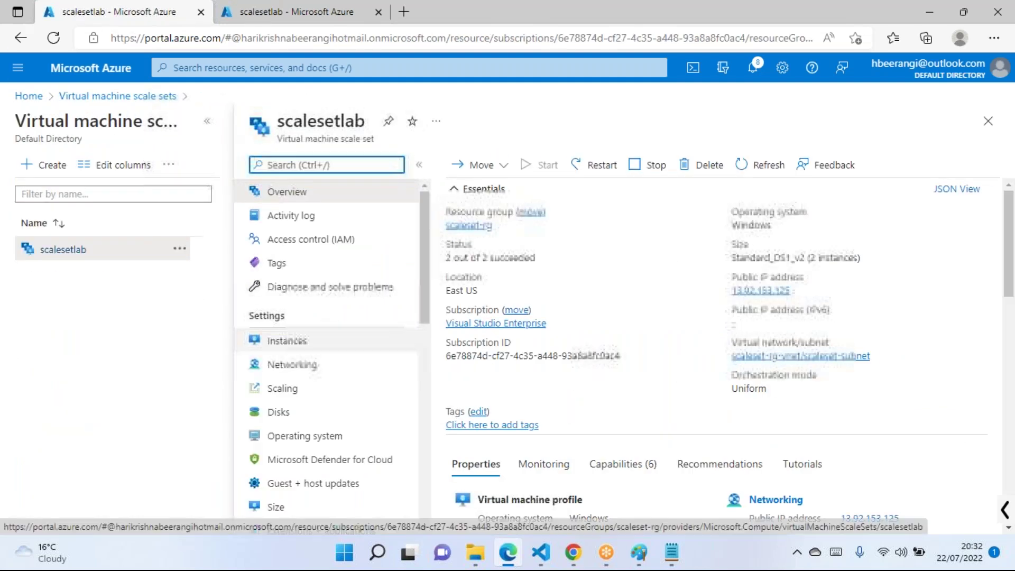
click(280, 348)
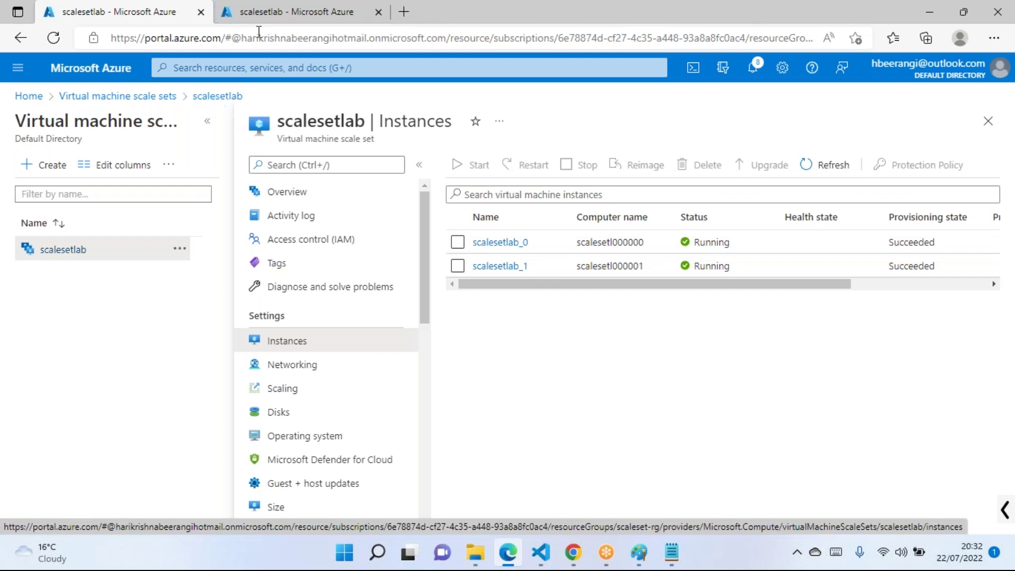
Return to the scale-in policy settings in the other browser tab and select the Default policy
click(265, 16)
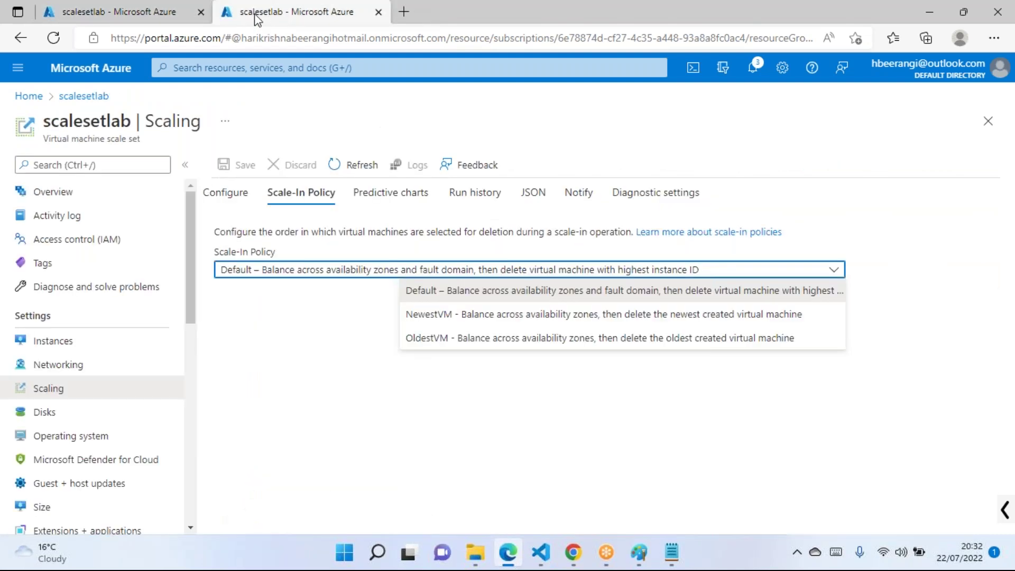
click(291, 273)
click(291, 272)
click(573, 293)
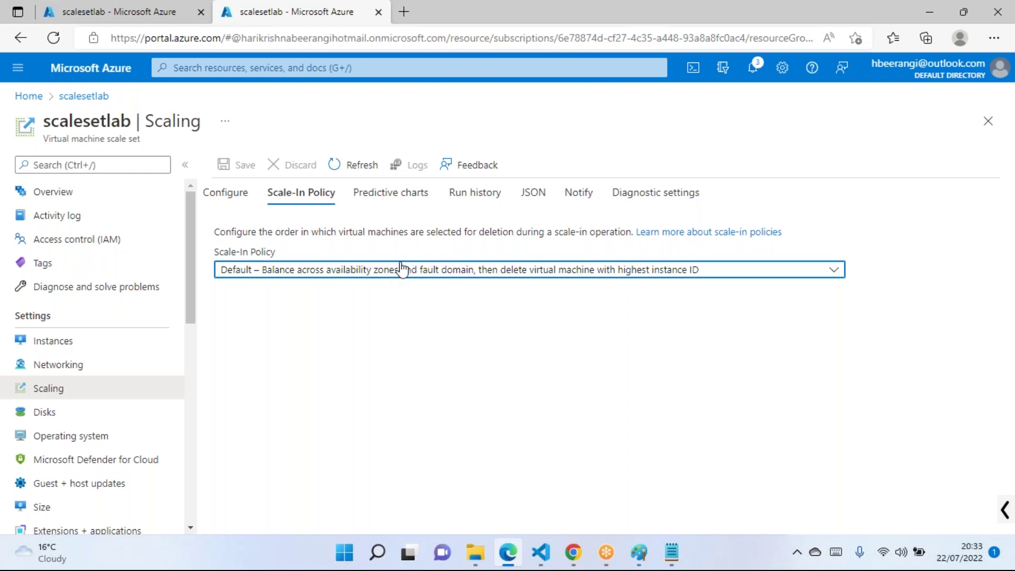
Switch the scale-in policy to NewestVM, and after that to OldestVM
click(607, 271)
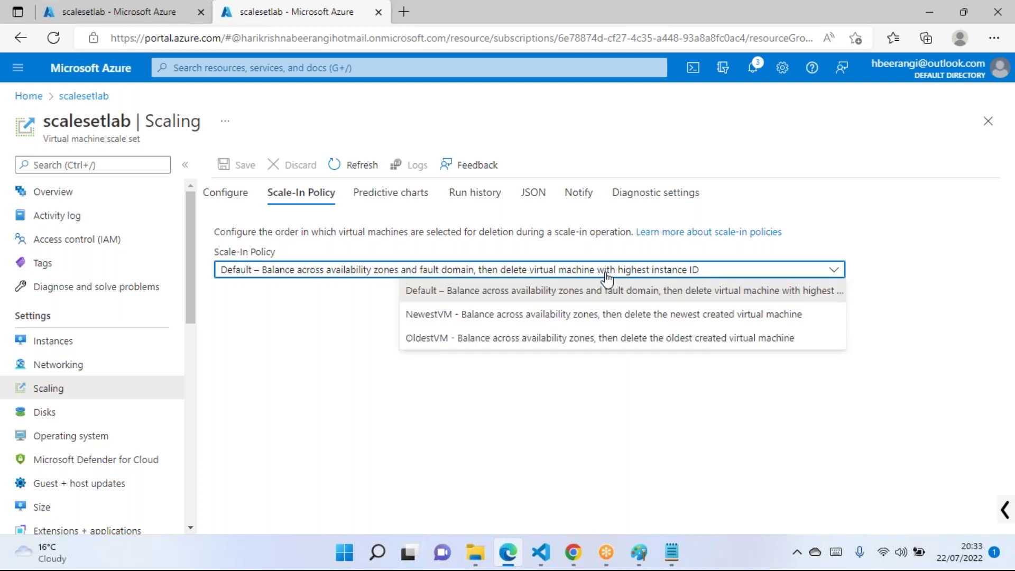
click(573, 317)
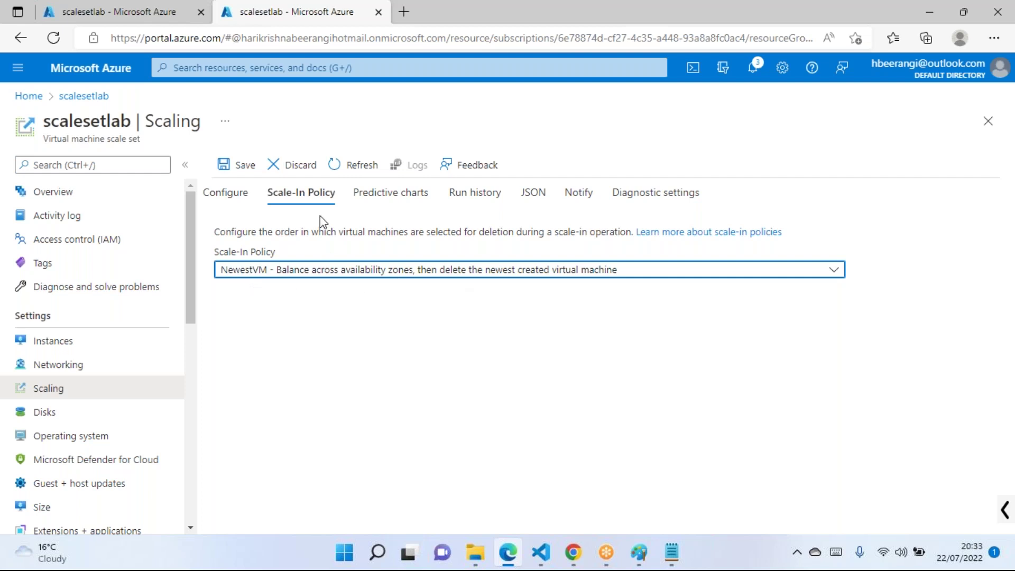
click(387, 272)
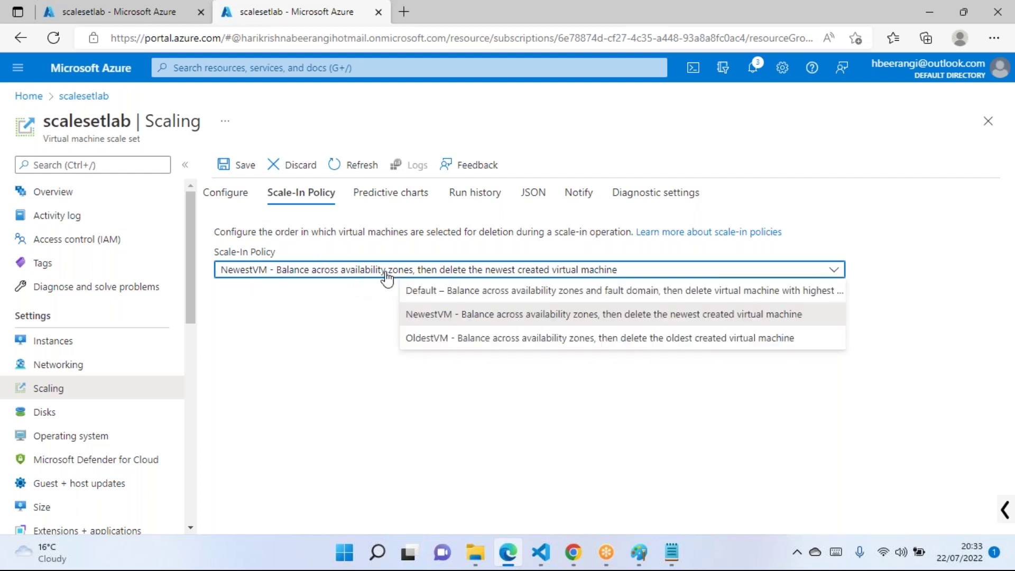
click(437, 341)
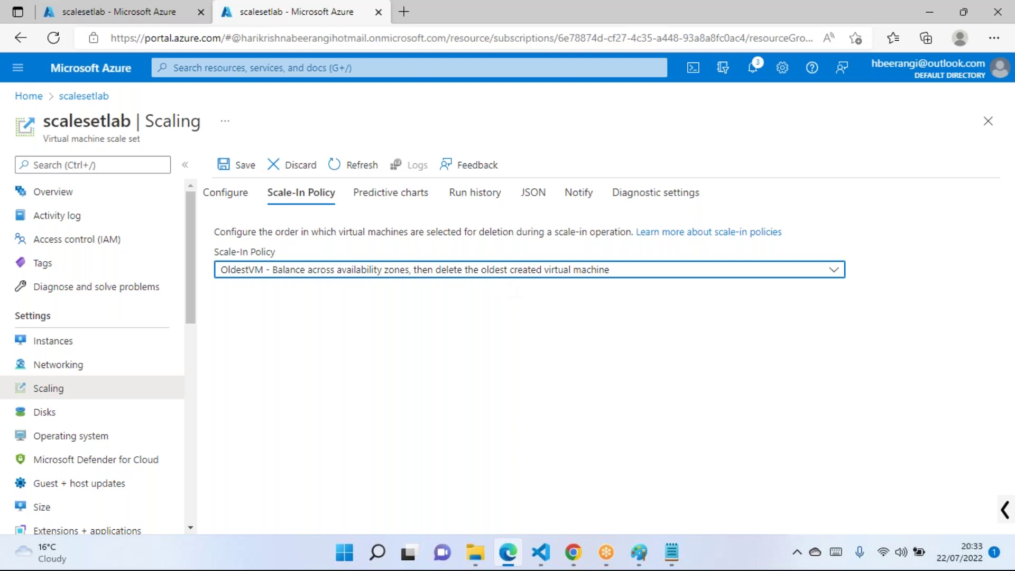
Check the scalesetlab instances in the other browser tab, and set the scale-in policy back to Default
click(124, 11)
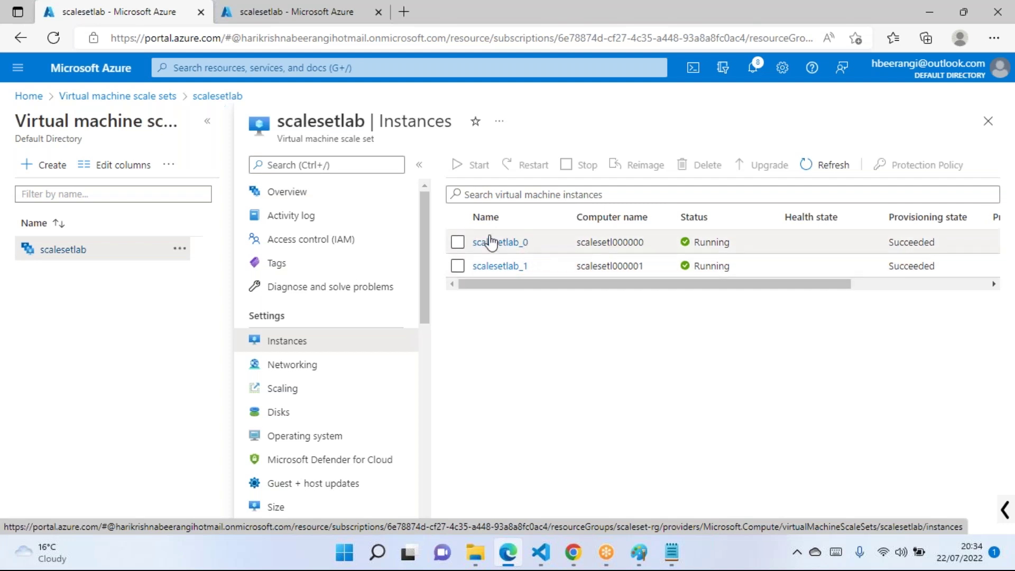
click(249, 13)
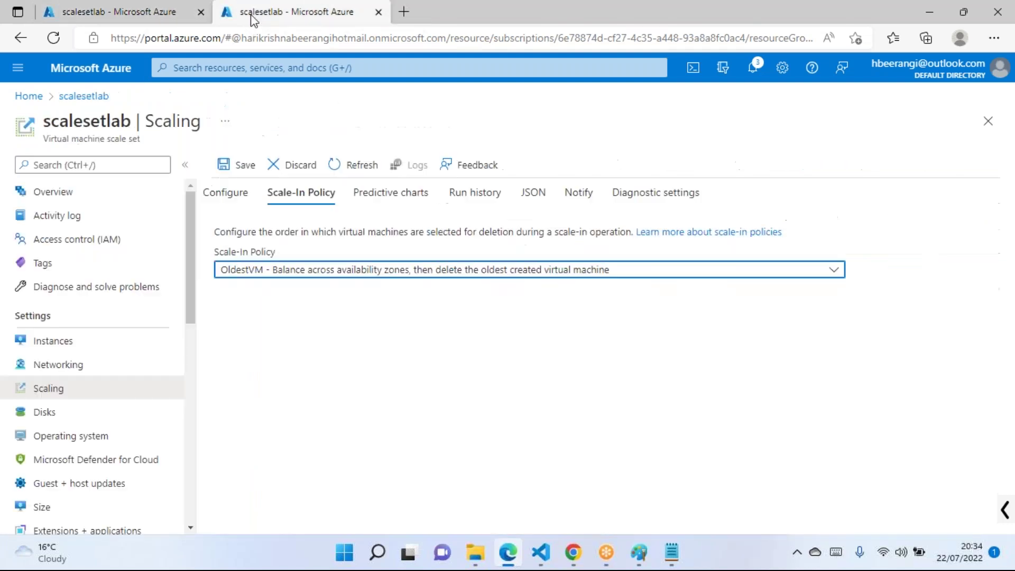
click(289, 272)
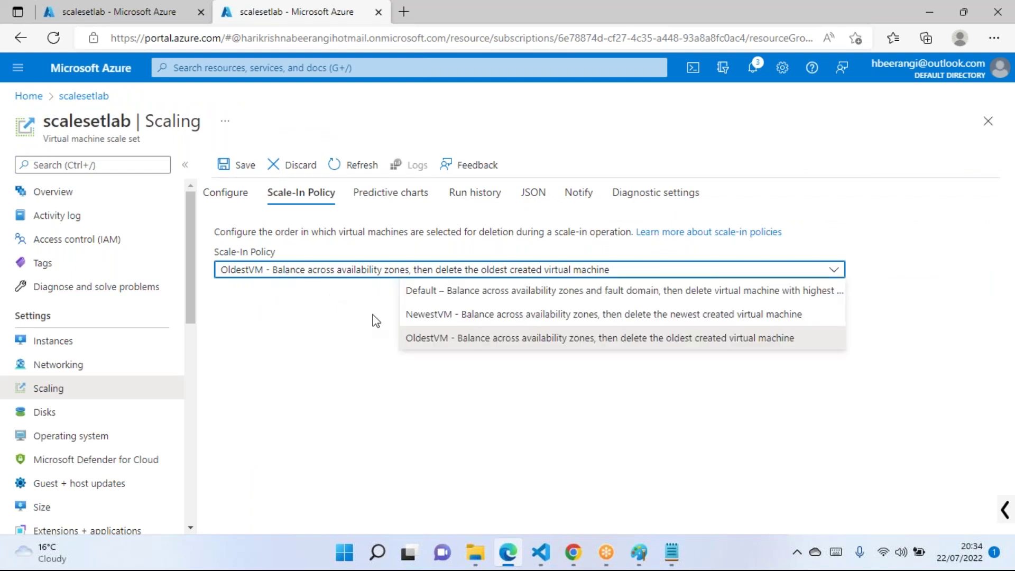
click(476, 295)
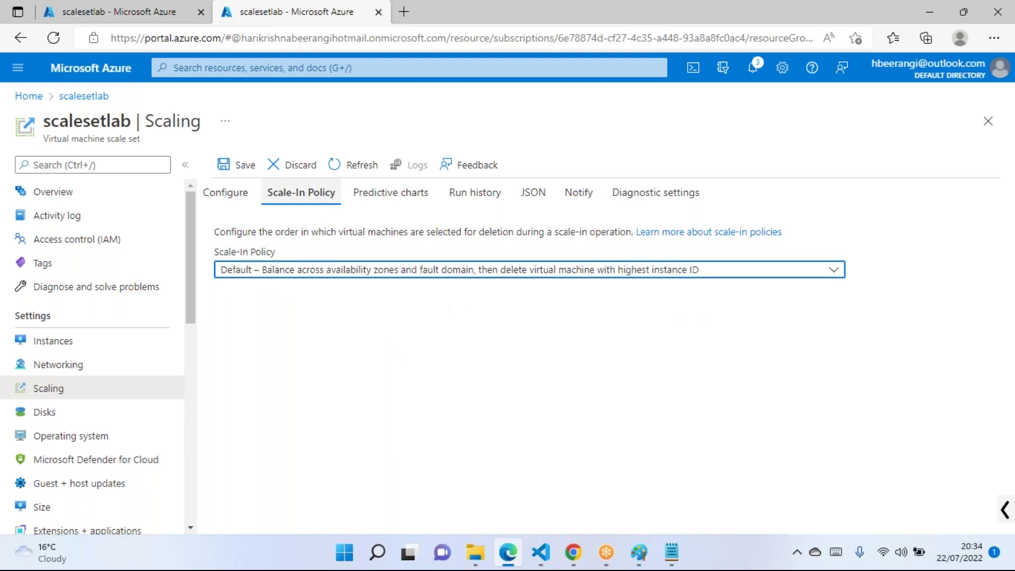
Review the scale set's predictive charts requirements and the run history of its observed instance count
click(401, 208)
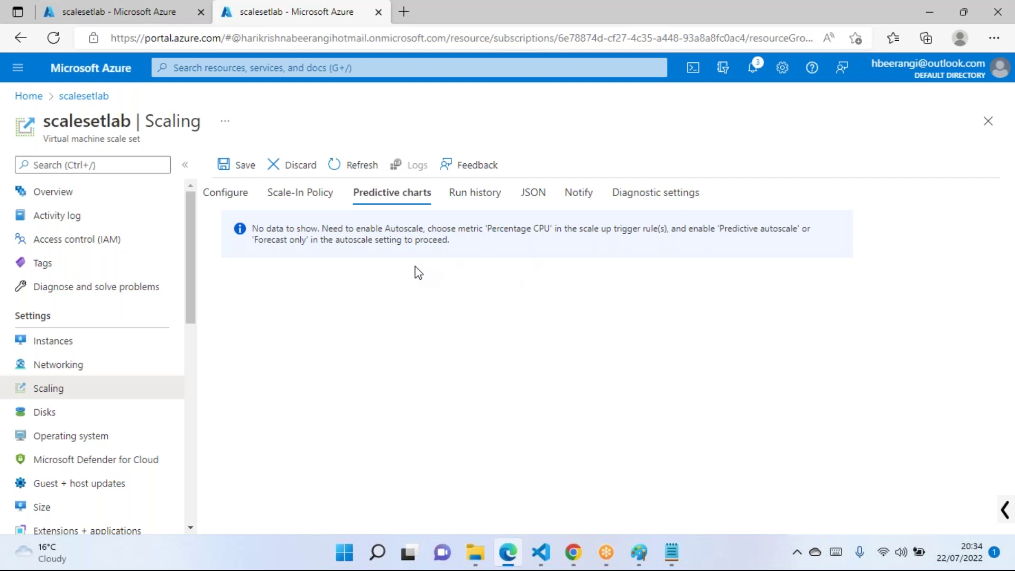
drag(719, 235, 792, 233)
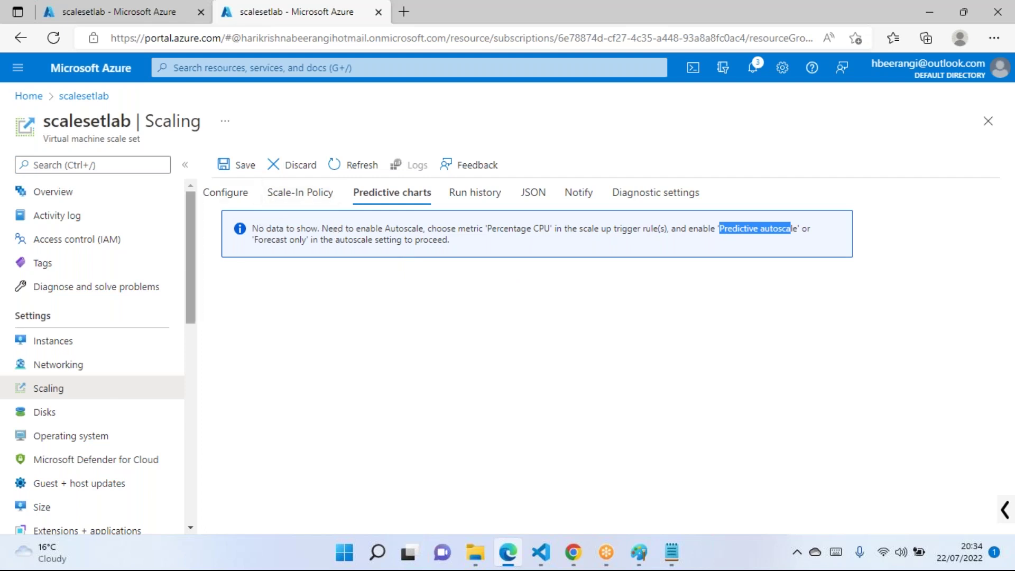
click(470, 196)
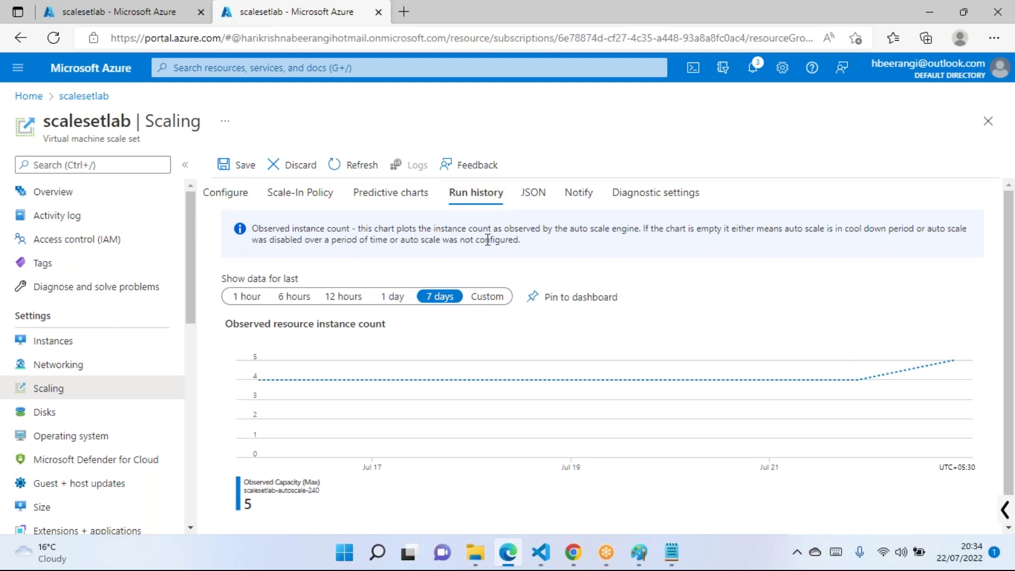
scroll(488, 239, down, 2)
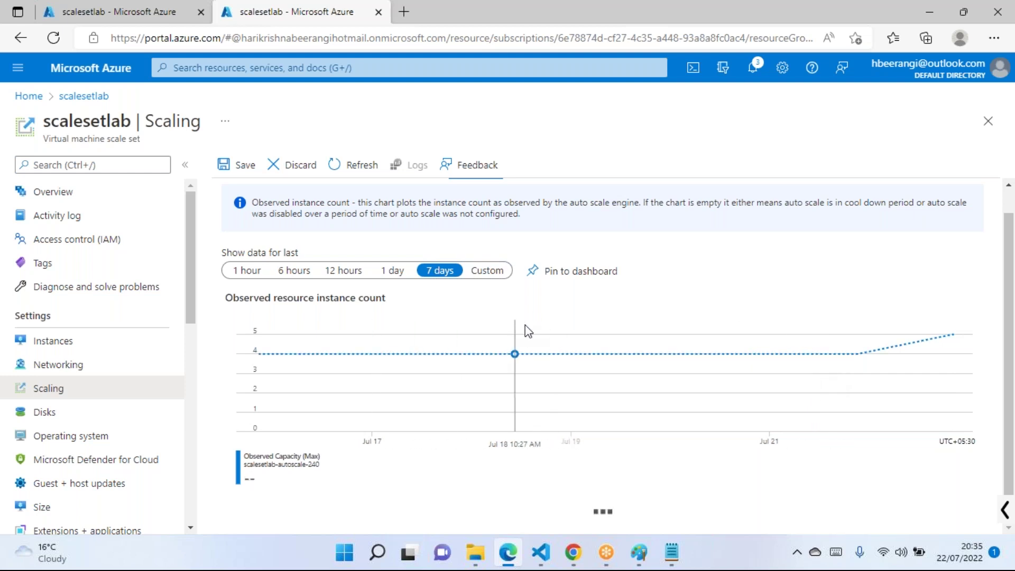
scroll(580, 306, up, 1)
Examine the capacity block of "Auto created scale condition 1" in the JSON of the autoscale setting
click(545, 199)
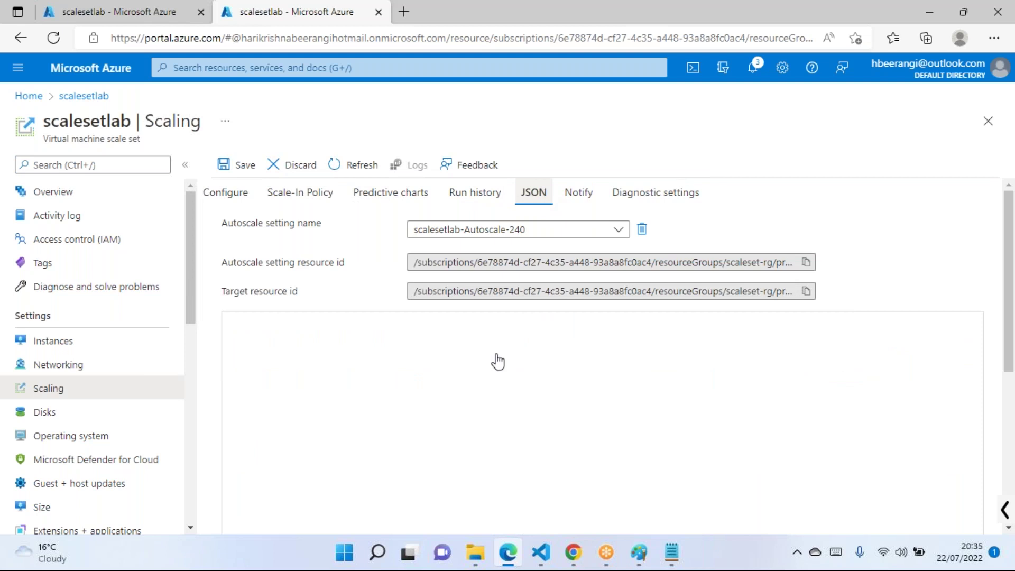
scroll(460, 391, down, 2)
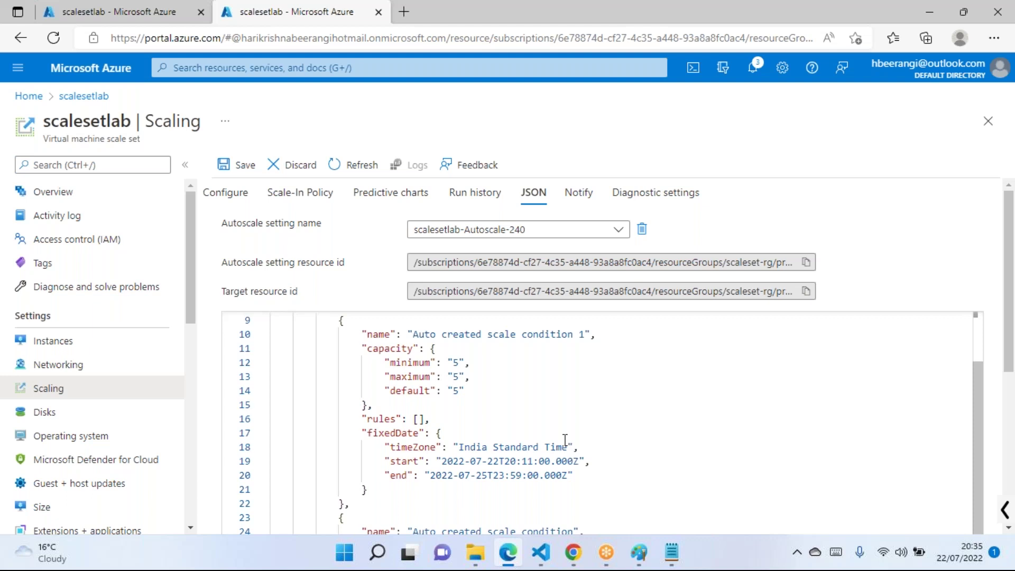
drag(497, 390, 390, 334)
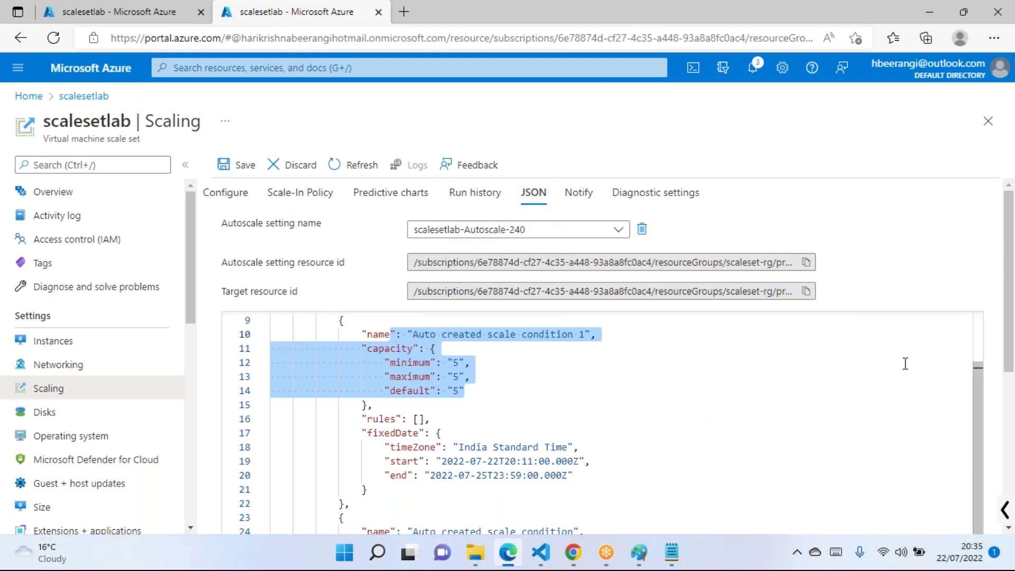
Review the notification and diagnostic settings for scaling, comparing them with the configured scaling mode
click(579, 192)
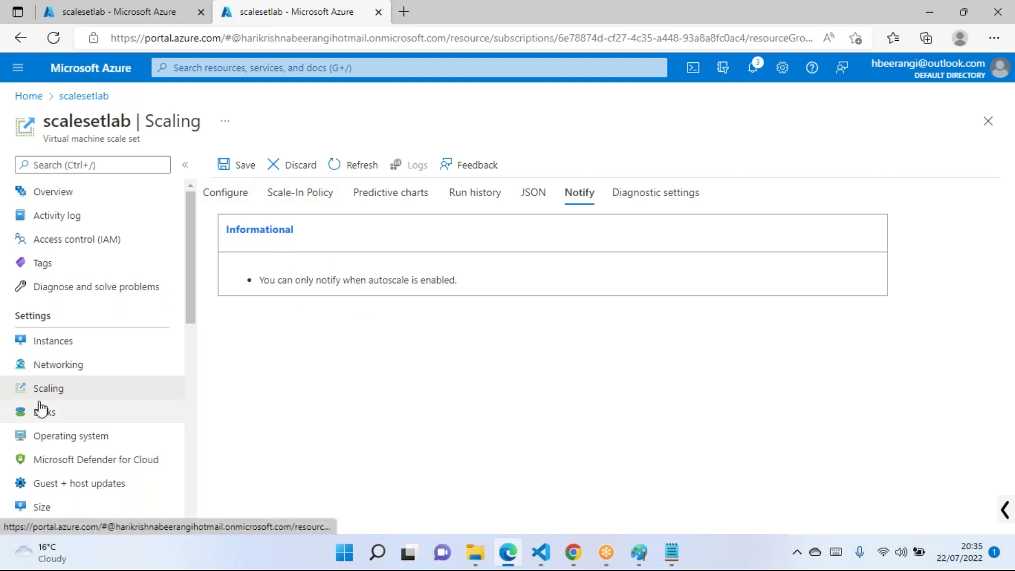
click(222, 195)
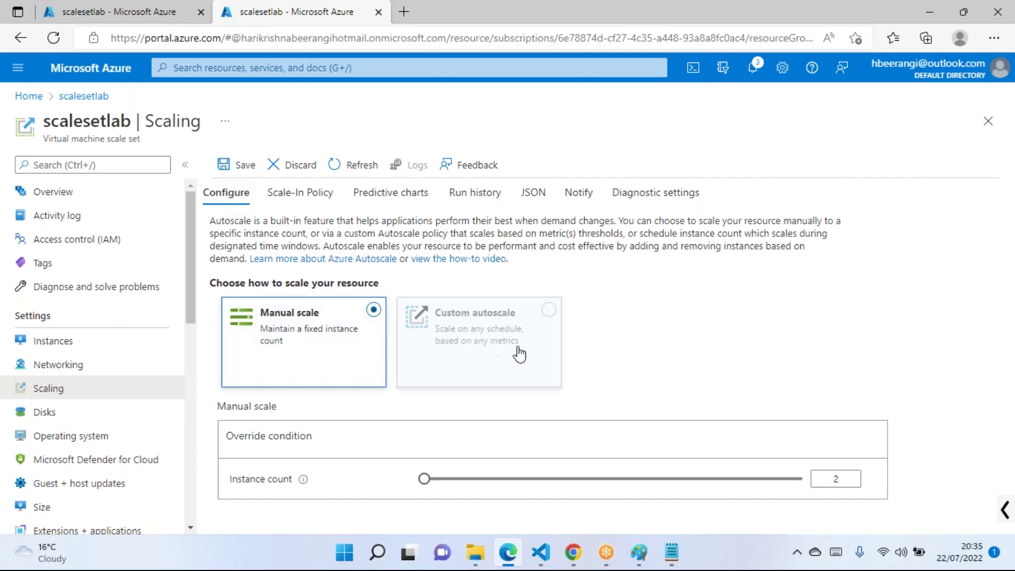
click(579, 193)
double_click(258, 236)
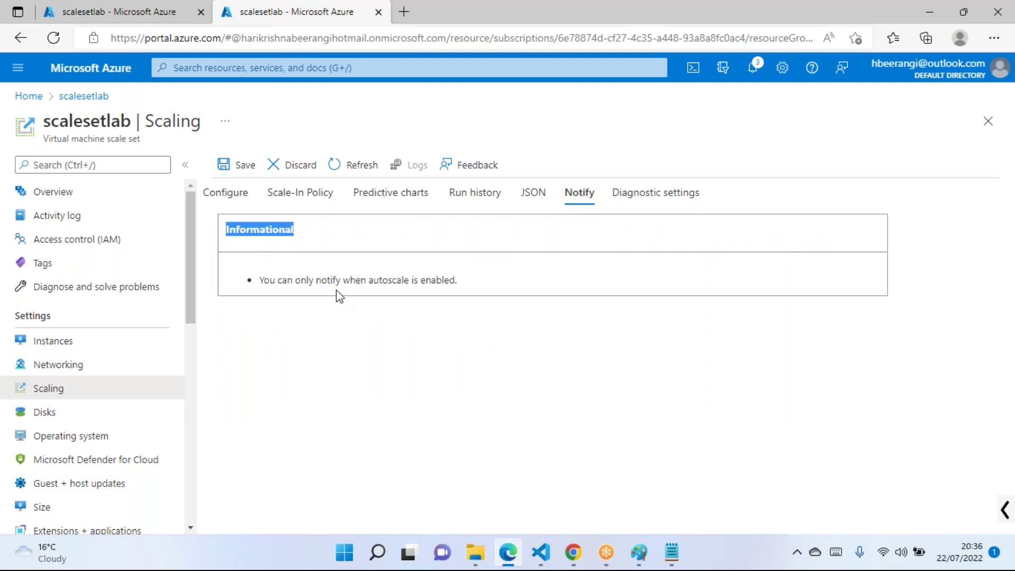
click(659, 206)
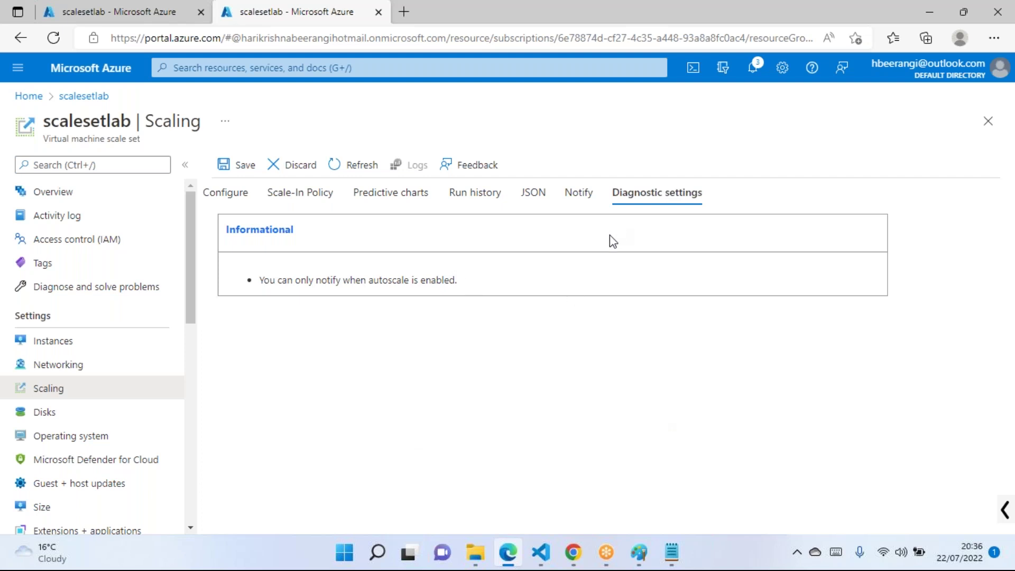
Review the scale set's OS and data disks, checking the scalesetlab_0 instance overview along the way
click(33, 417)
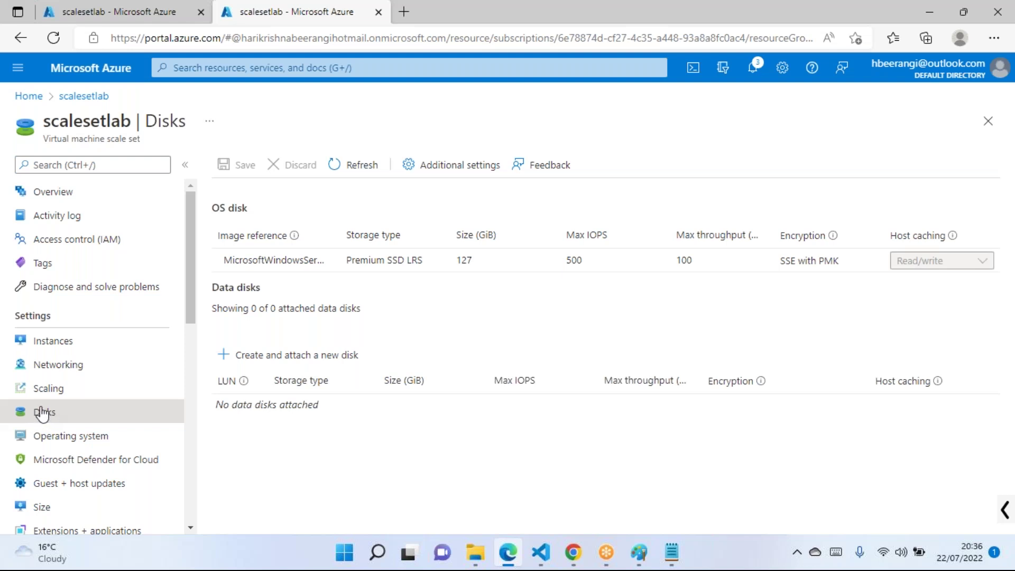
click(41, 343)
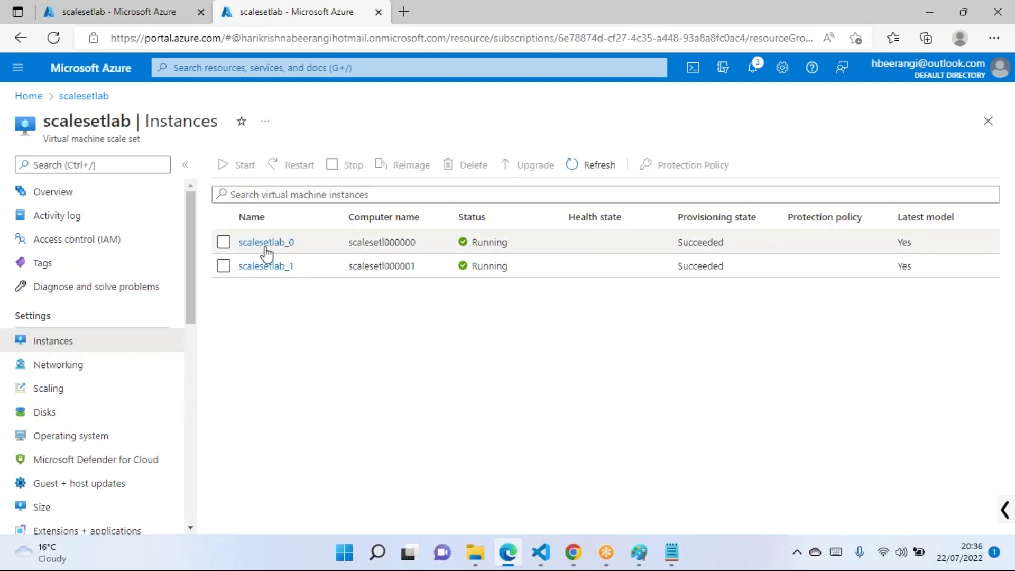
click(266, 243)
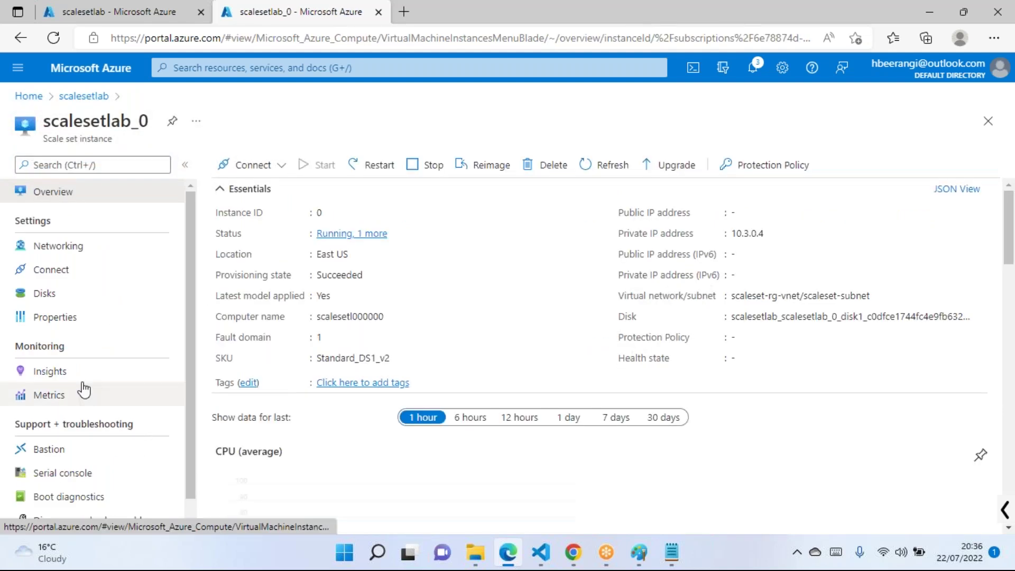
click(988, 121)
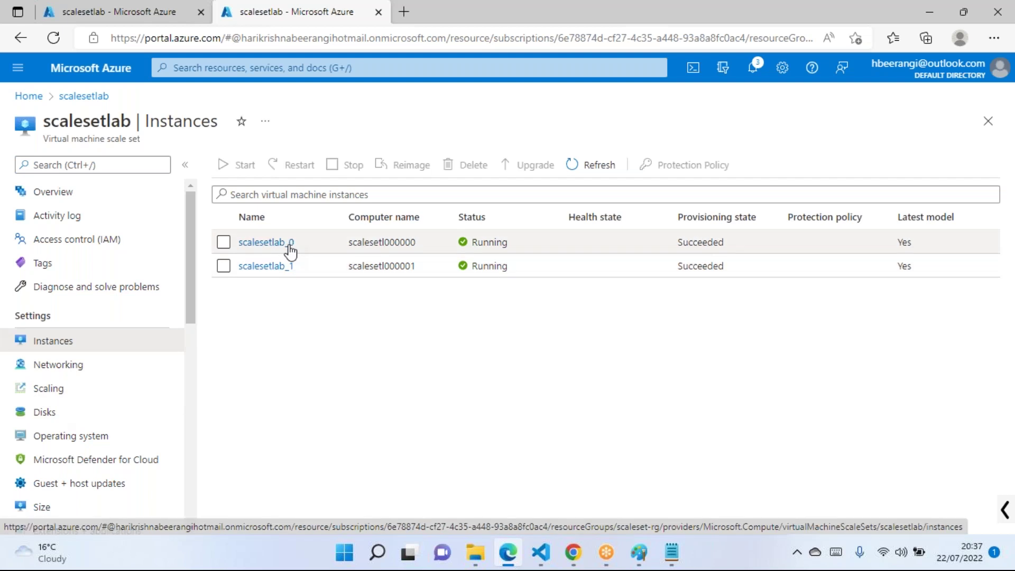
click(49, 413)
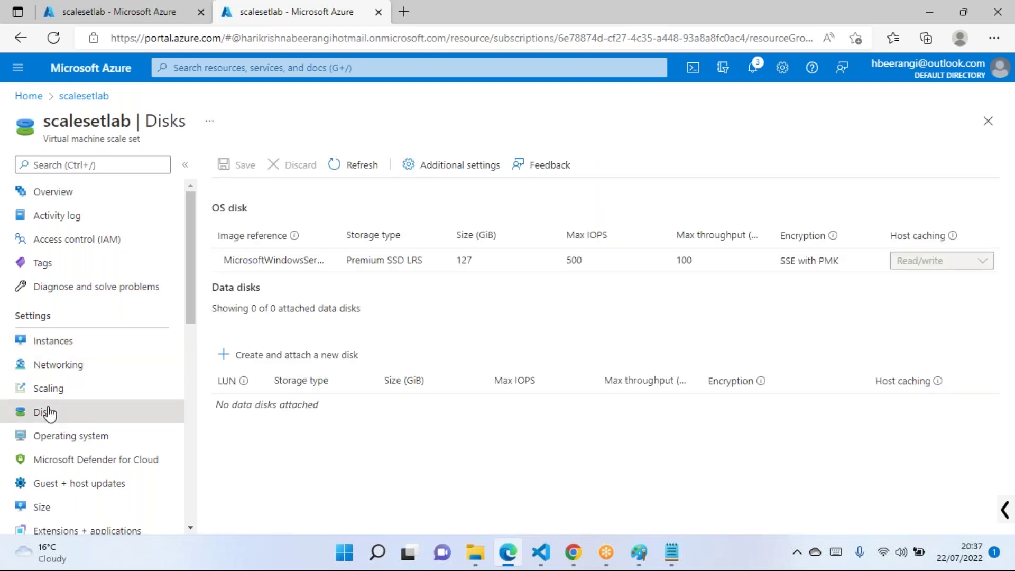
Review the scale set's operating system settings, including image reference, computer name prefix, administrator username, custom data and user data
scroll(84, 411, down, 3)
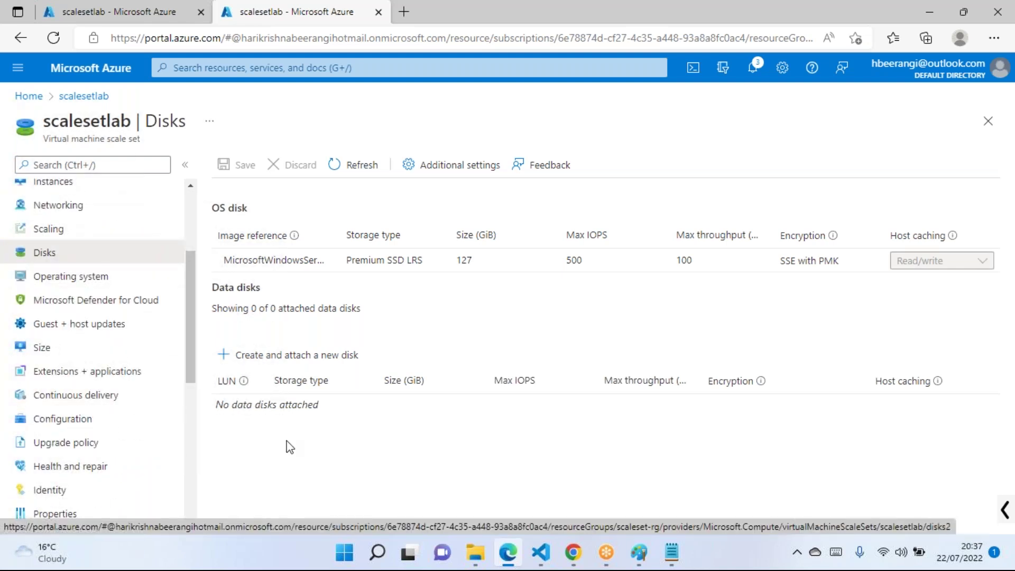
click(71, 280)
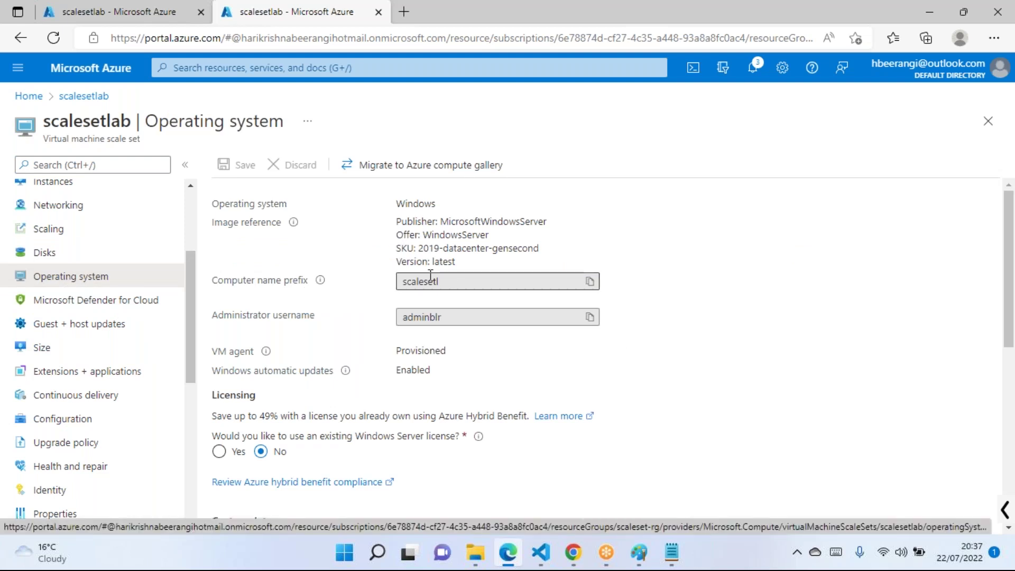
drag(460, 262, 433, 246)
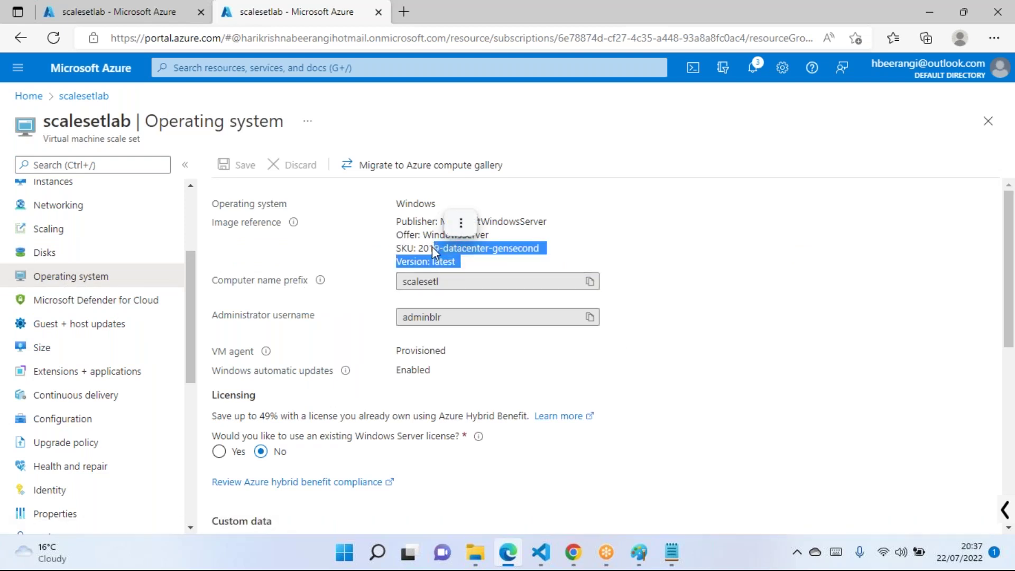
click(448, 286)
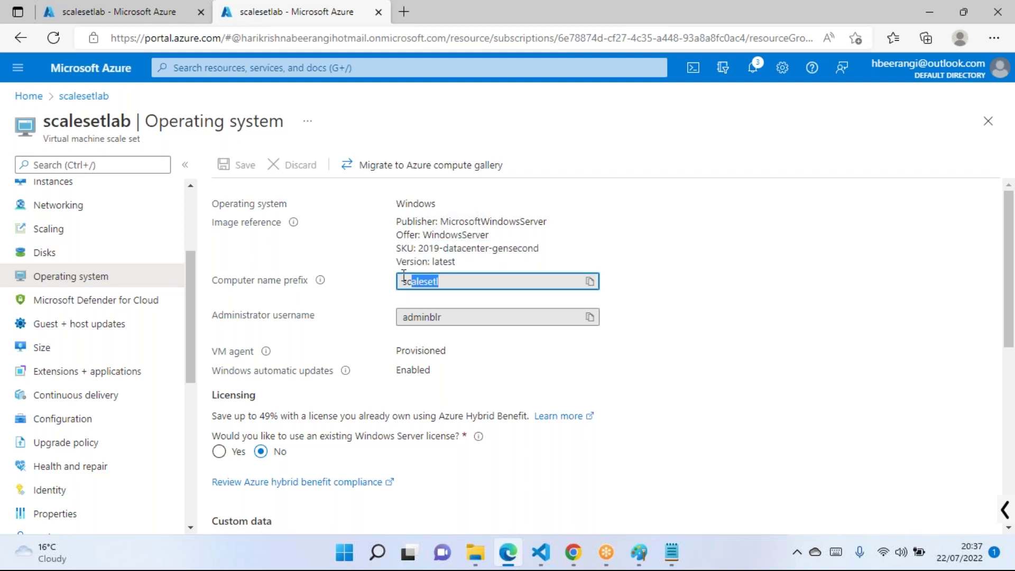
click(431, 318)
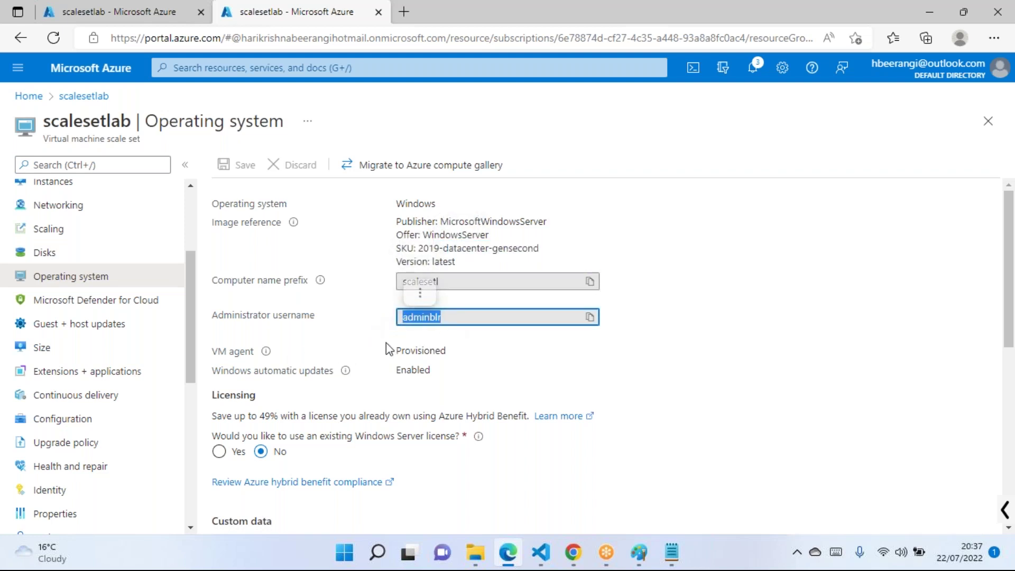
scroll(351, 351, down, 4)
scroll(367, 294, down, 4)
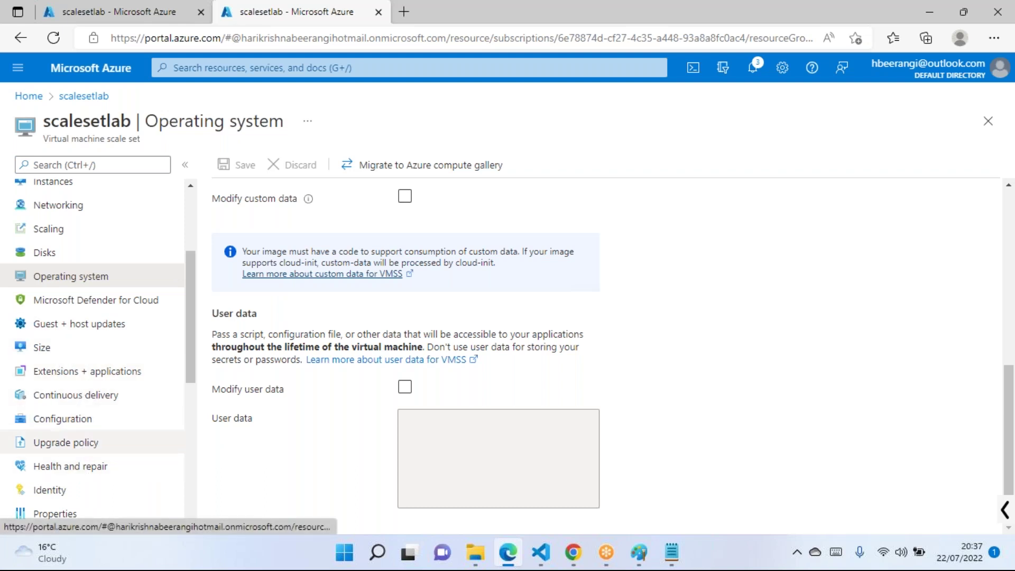
scroll(461, 257, up, 3)
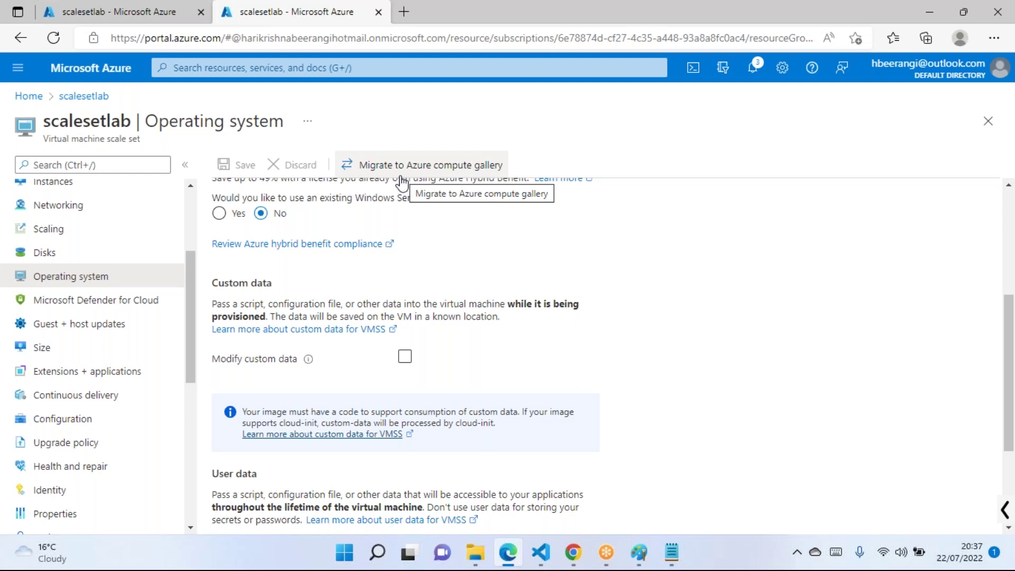
Look over the scale set's instances again, and return to the operating system settings to review licensing and custom data
scroll(109, 284, up, 3)
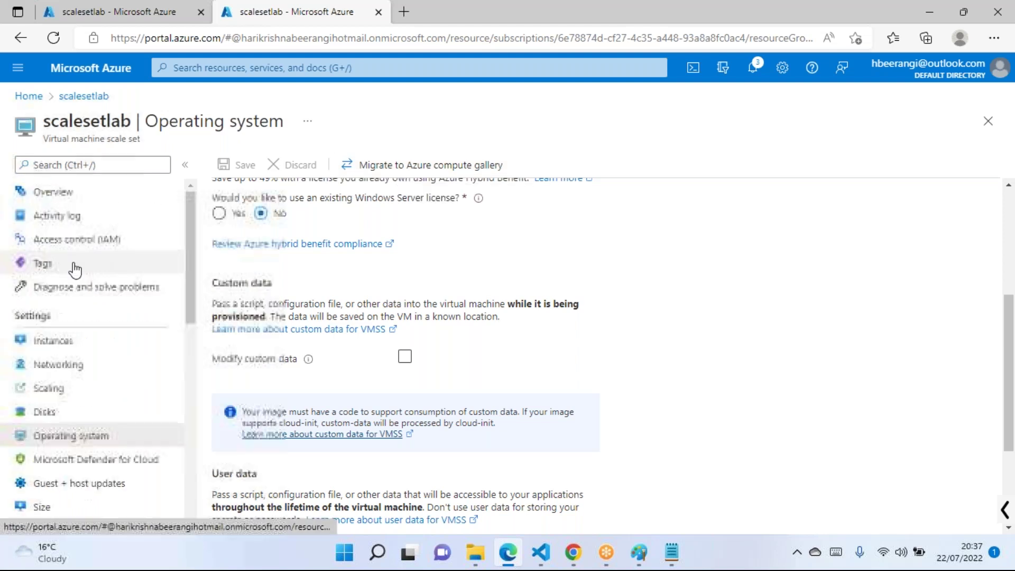
click(58, 341)
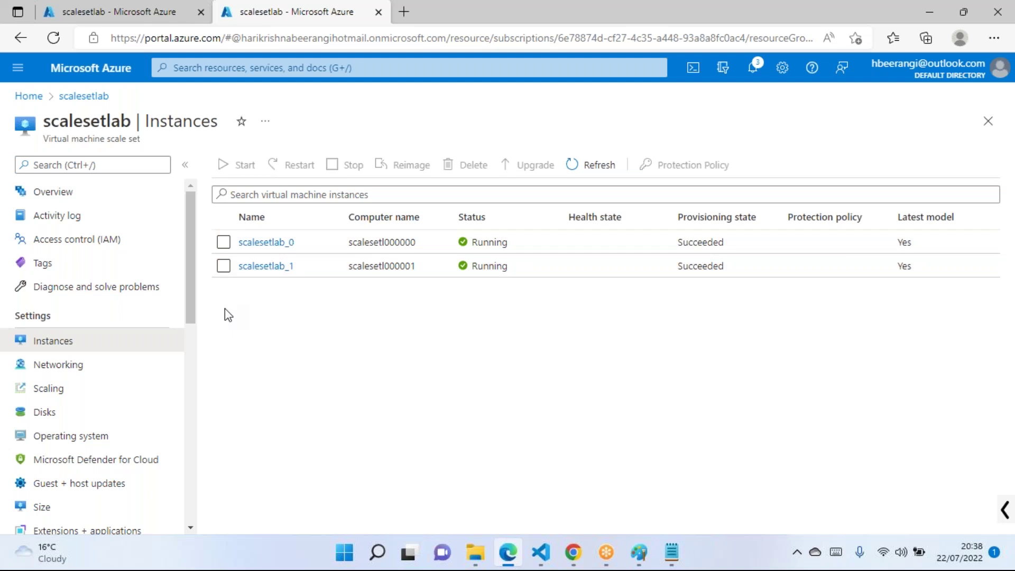
click(60, 438)
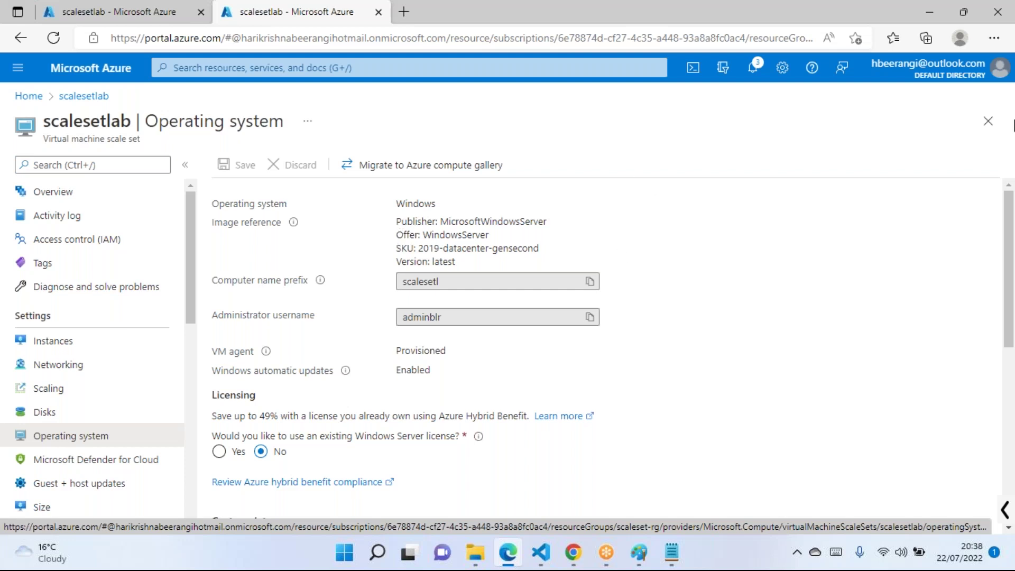
scroll(429, 254, down, 2)
scroll(429, 254, down, 5)
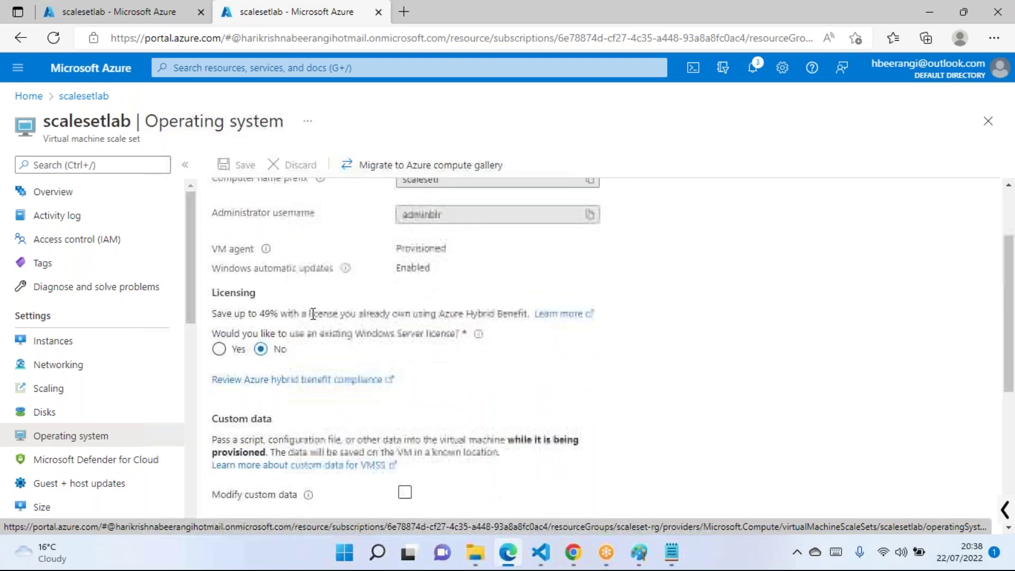
Review the custom data and user data settings, and check the scale set's Microsoft Defender for Cloud recommendations and security alerts
scroll(361, 392, down, 2)
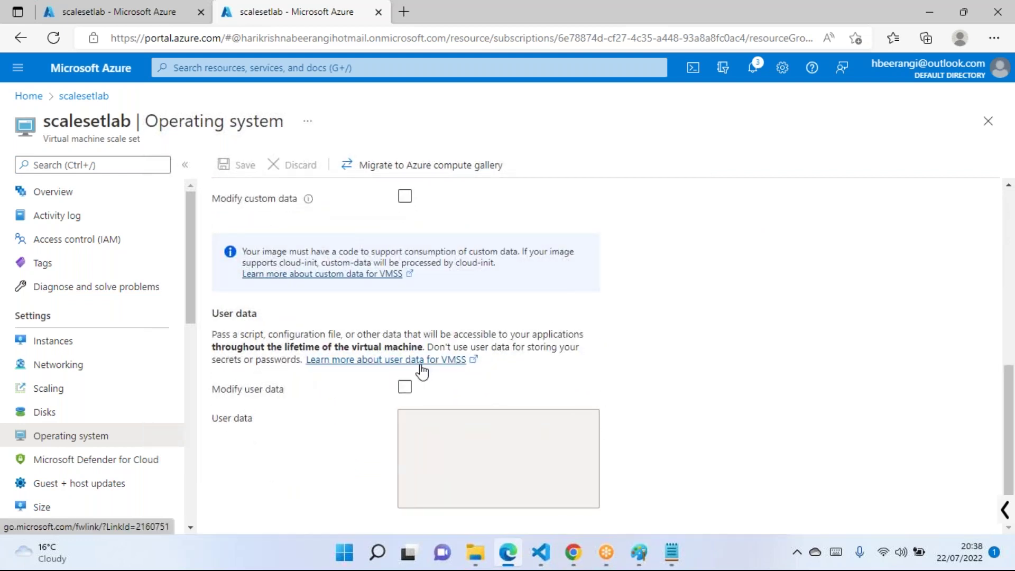
scroll(316, 355, up, 2)
scroll(316, 349, down, 2)
click(75, 465)
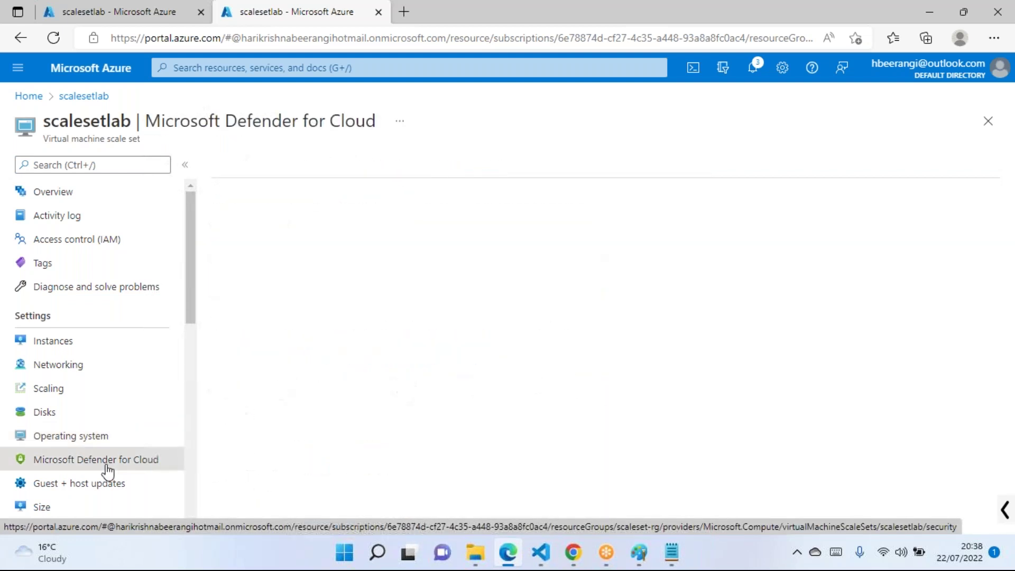
scroll(93, 391, down, 2)
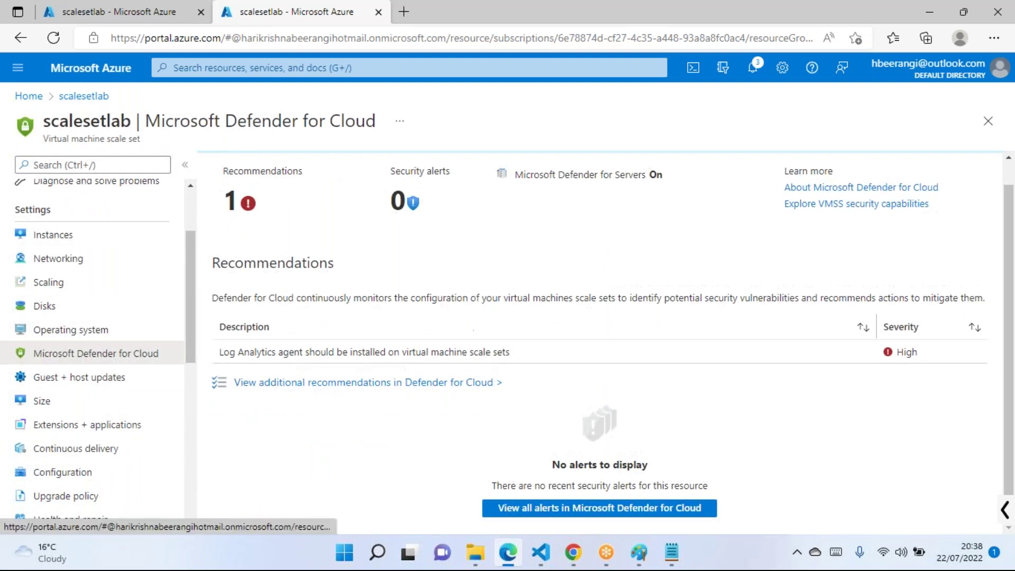
scroll(100, 365, down, 1)
Review the scale set's guest and host update settings, covering automatic OS upgrades, maintenance control and host updates
click(99, 327)
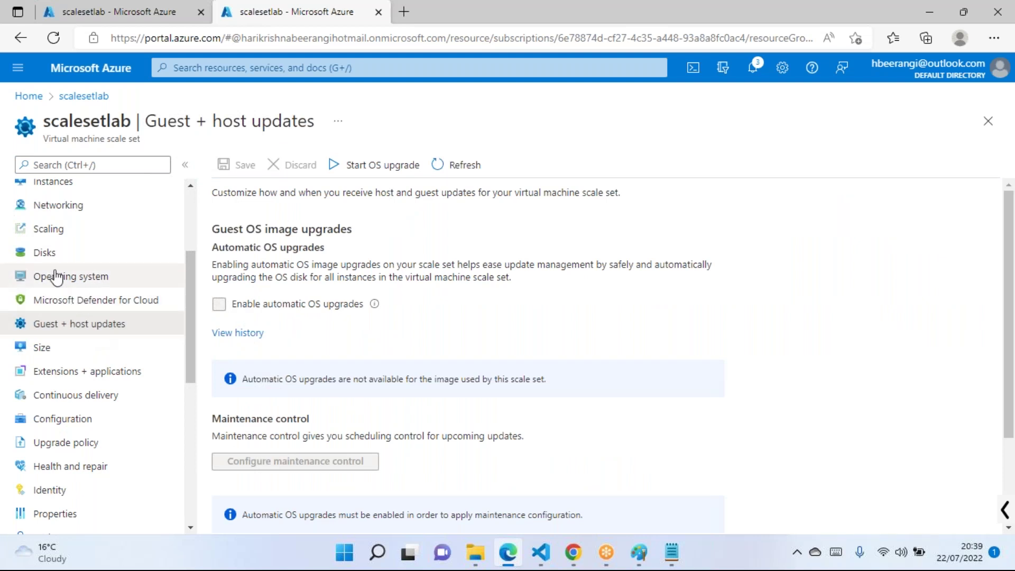
scroll(55, 273, up, 2)
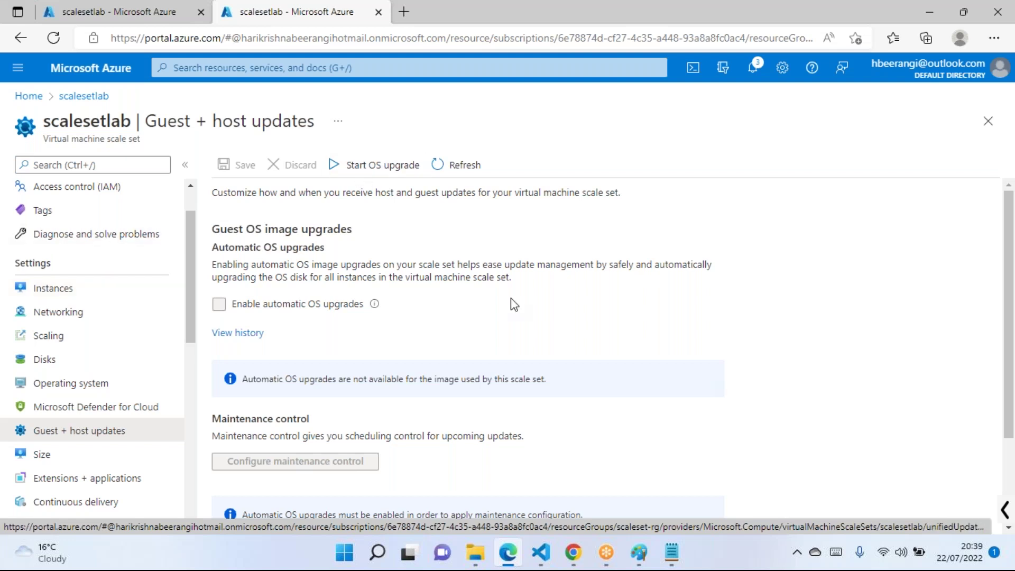
scroll(496, 291, down, 2)
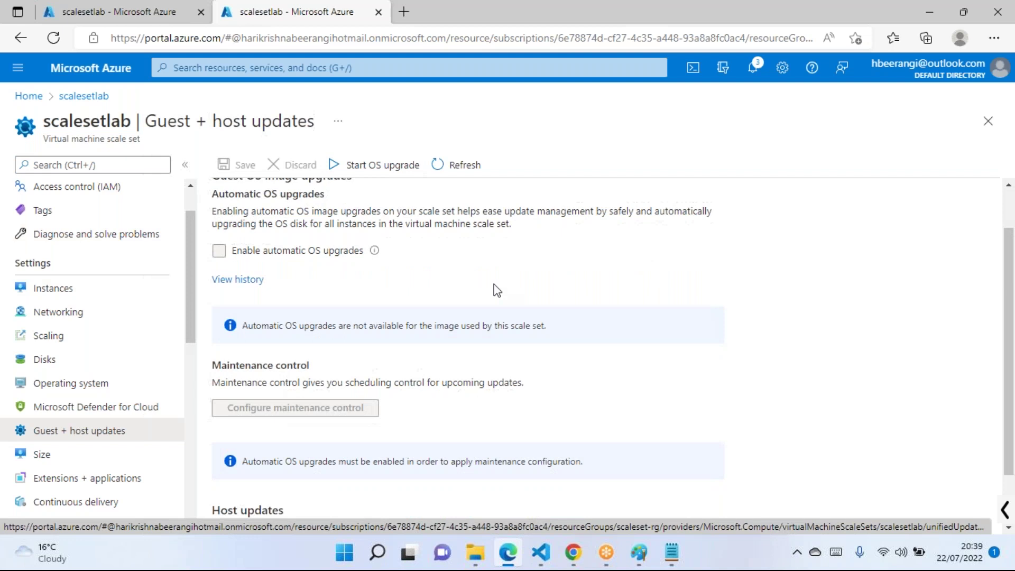
scroll(496, 290, up, 2)
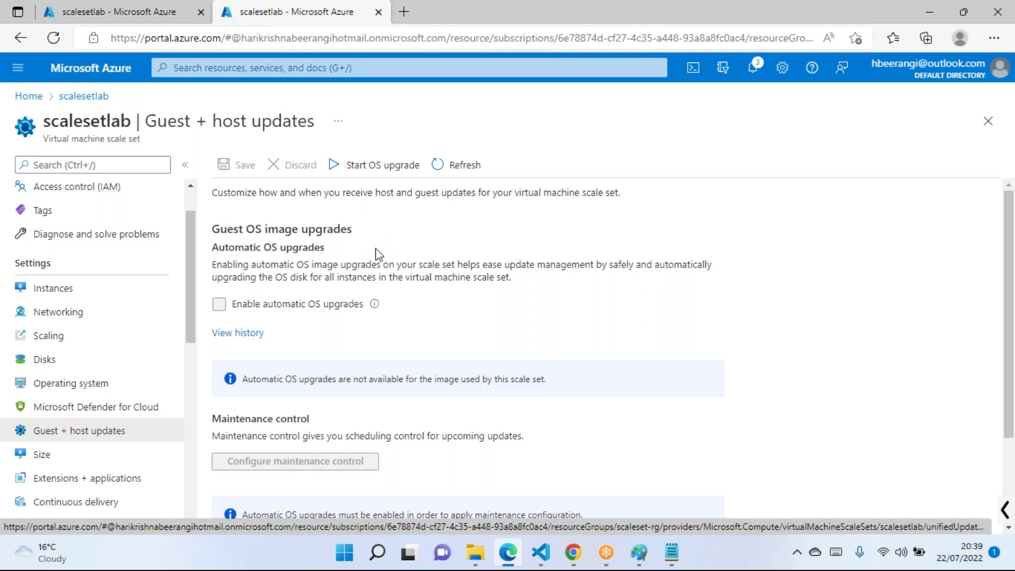
scroll(432, 308, down, 2)
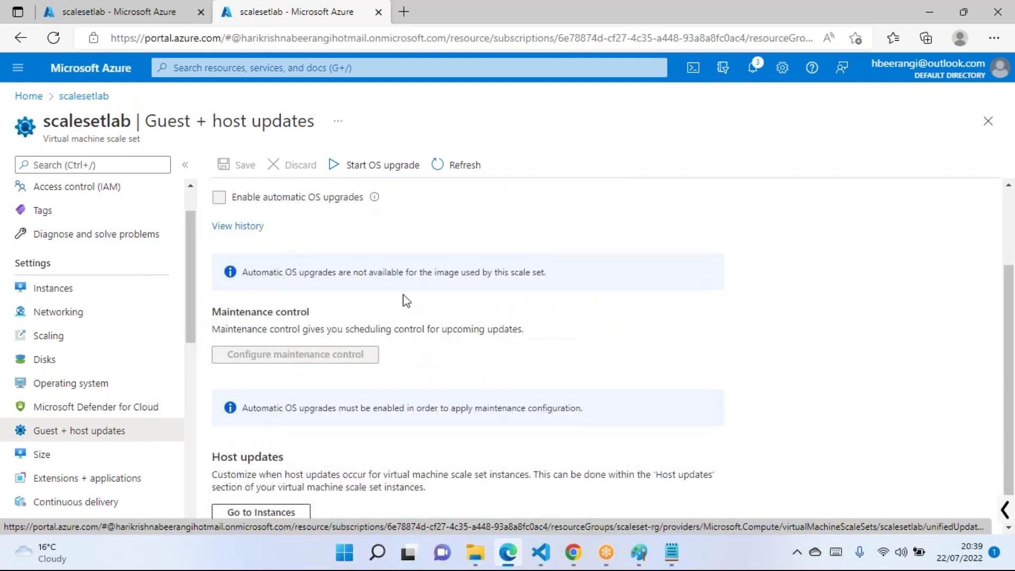
scroll(413, 304, down, 1)
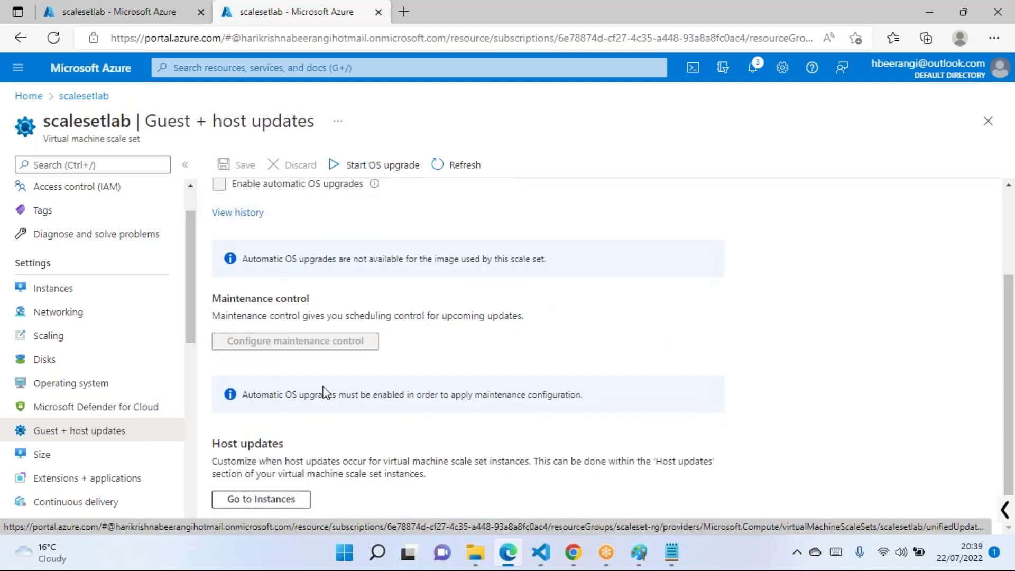
scroll(326, 394, up, 3)
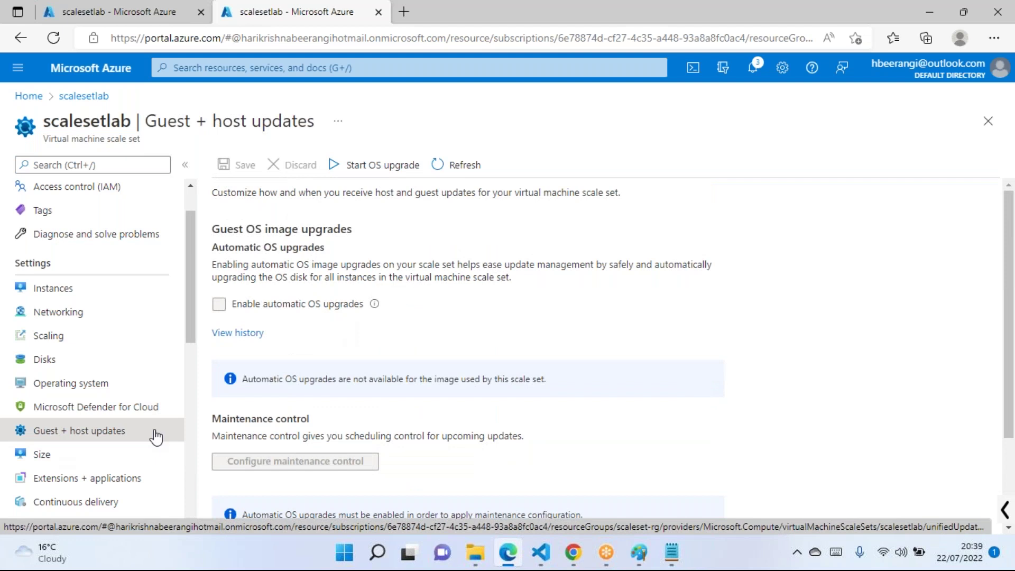
Look at the available VM sizes, and recheck the guest and host updates against the operating system's automatic update and licensing settings
click(79, 458)
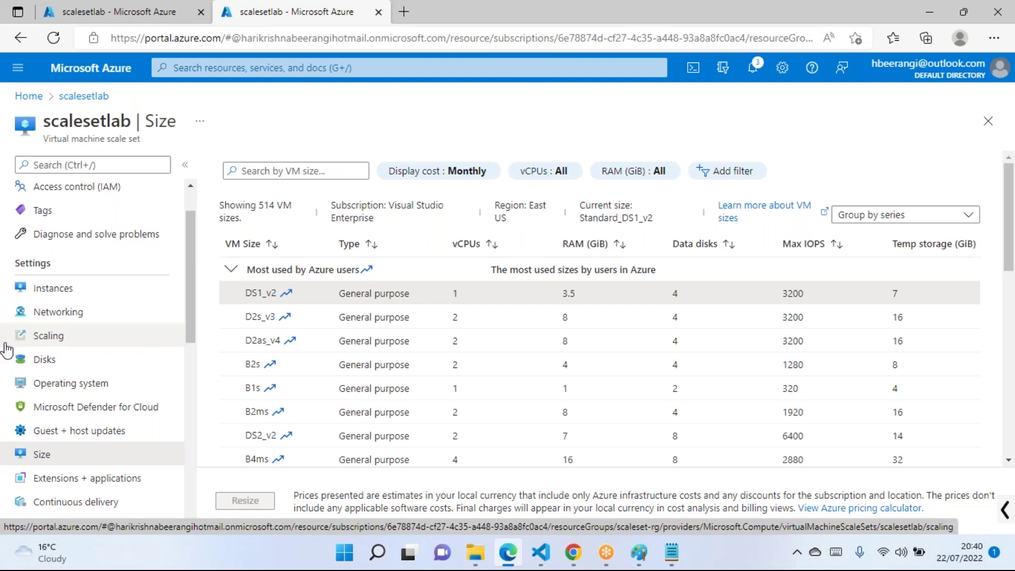
click(86, 432)
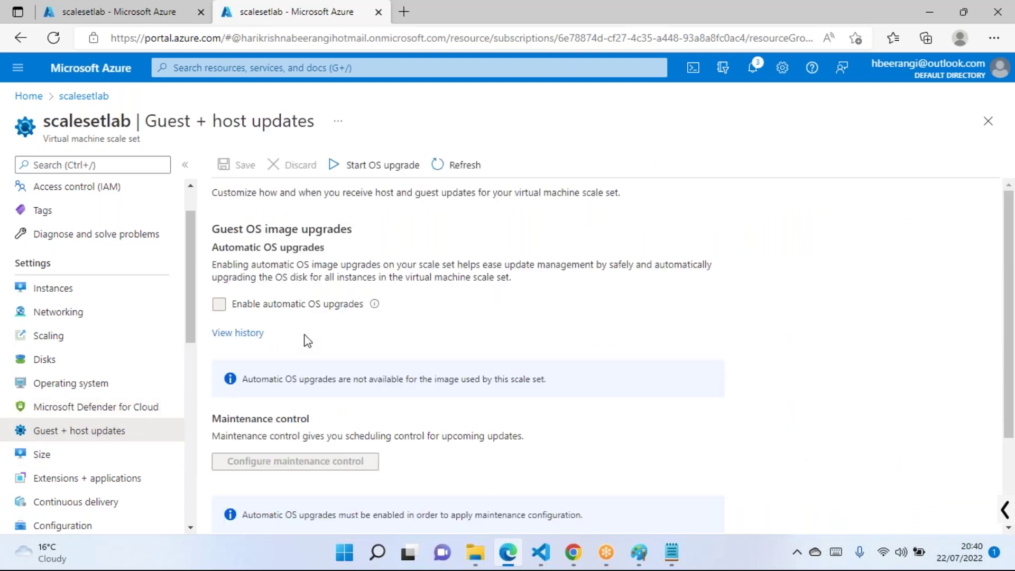
scroll(306, 340, down, 2)
scroll(306, 340, up, 2)
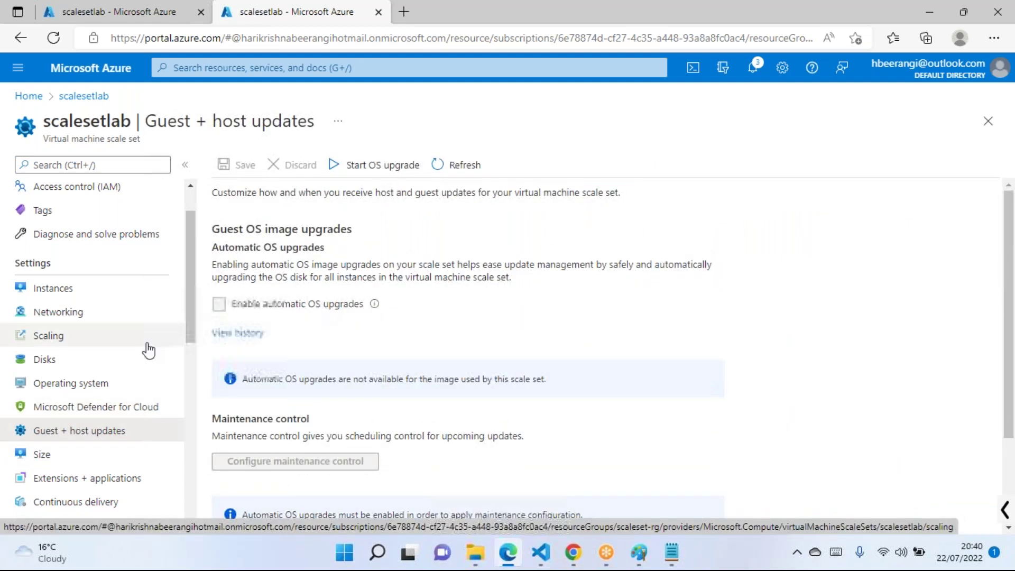
click(77, 385)
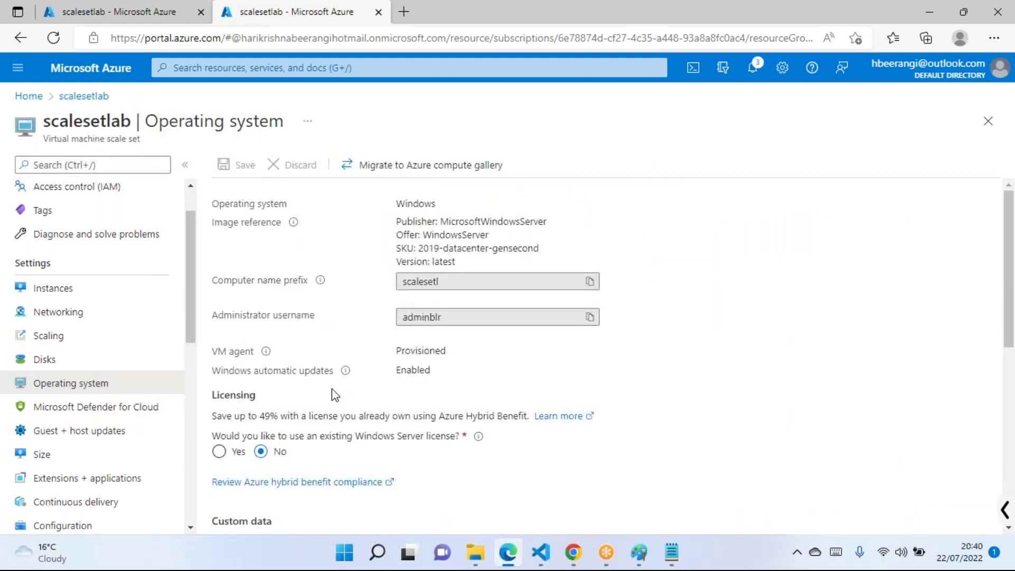
scroll(318, 395, down, 2)
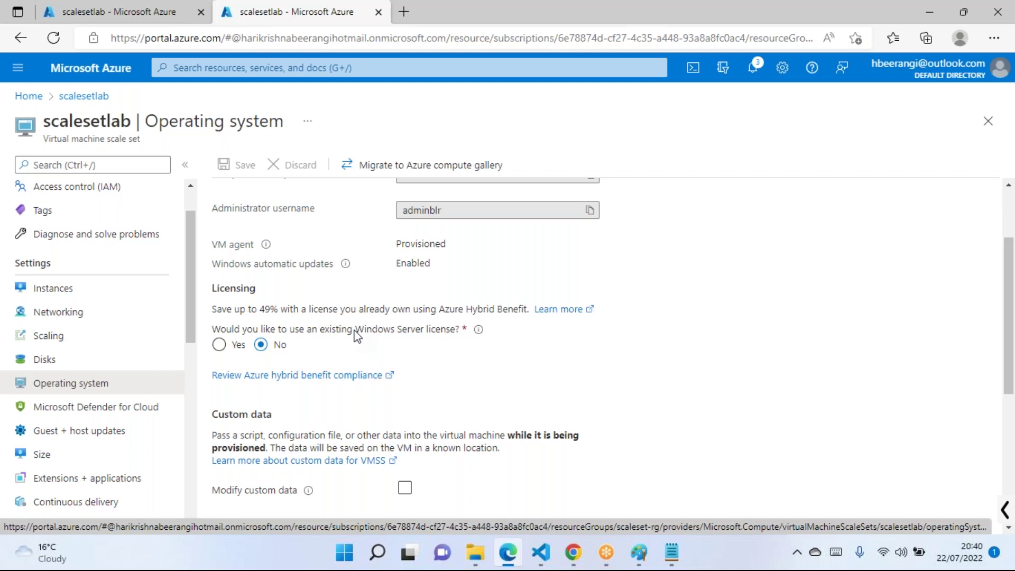
Review the VM sizes available for resizing the scale set, comparing vCPUs, RAM, data disks and IOPS
scroll(69, 420, down, 1)
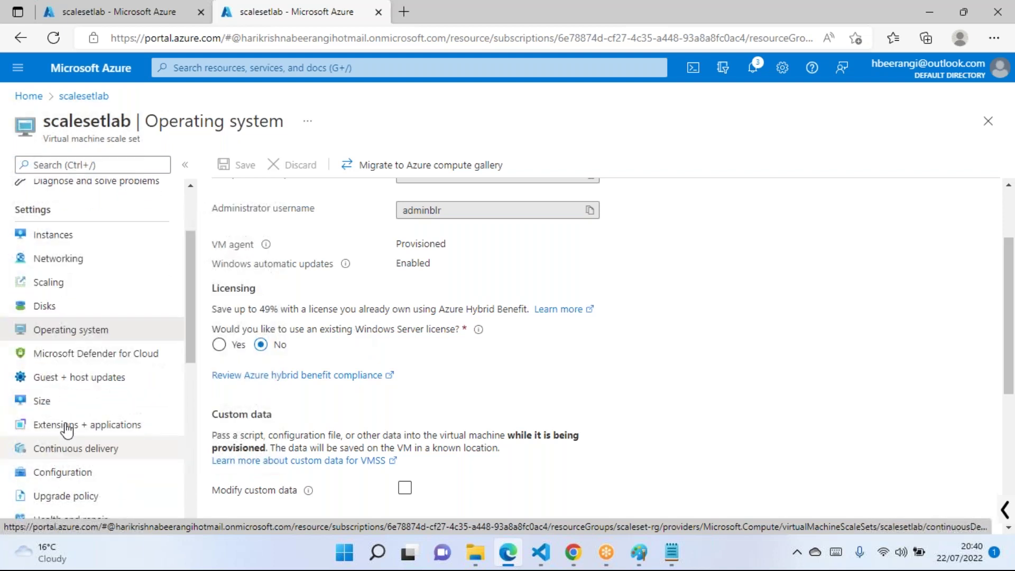
click(72, 407)
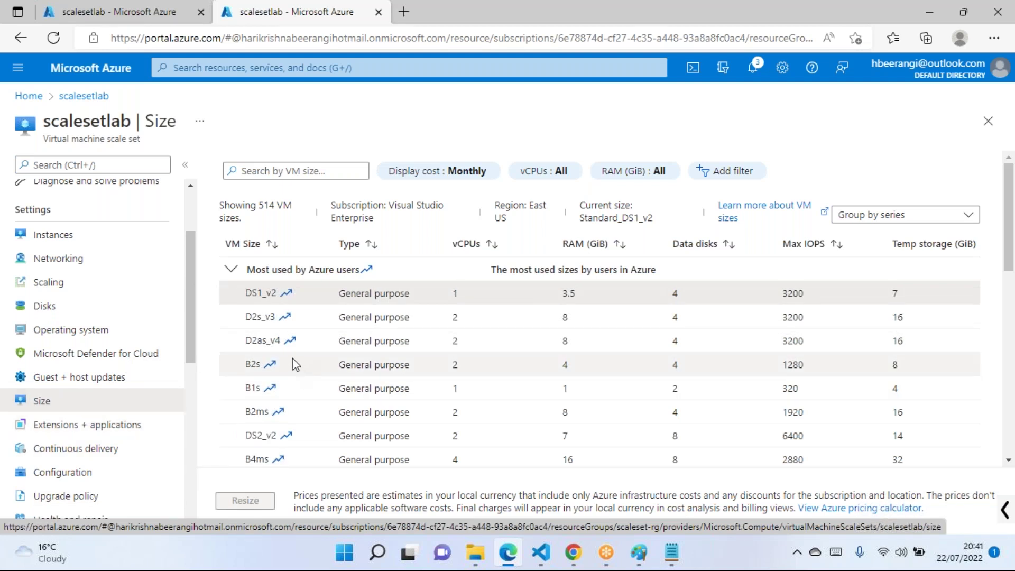
scroll(57, 298, up, 2)
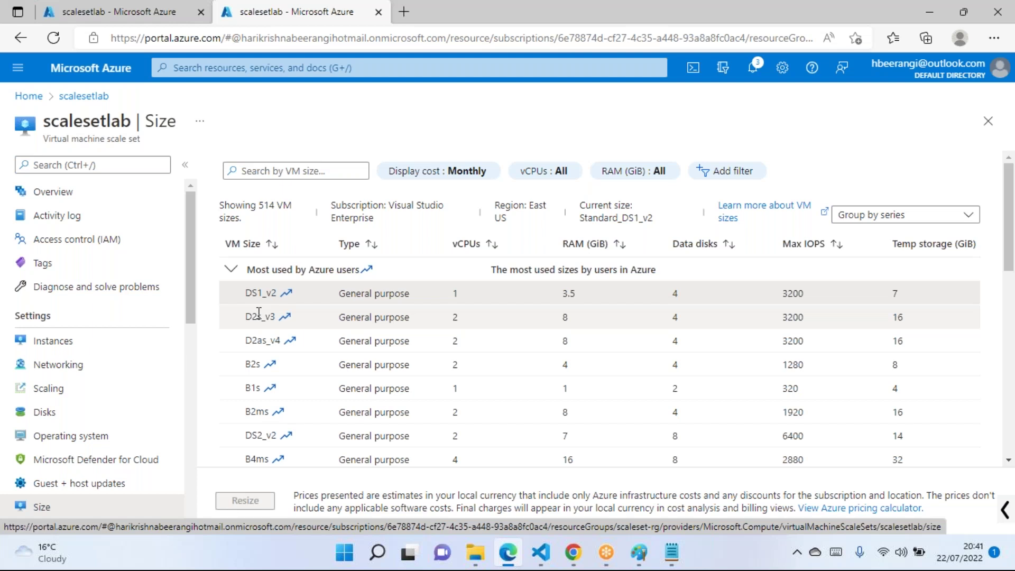
scroll(103, 356, down, 2)
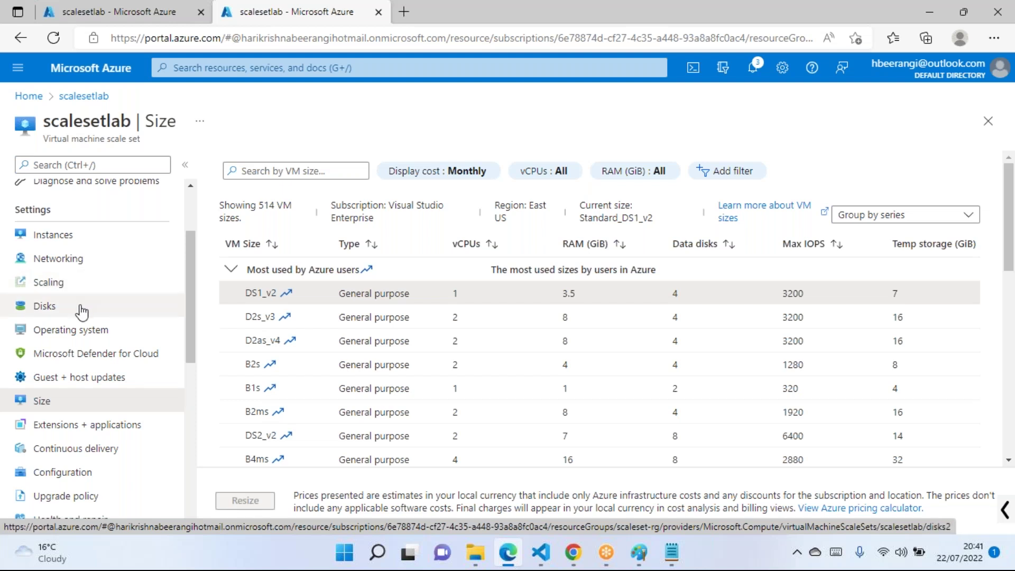
Review the scale set's extensions and applications, and its continuous delivery deployment options
scroll(82, 317, down, 3)
scroll(98, 333, down, 4)
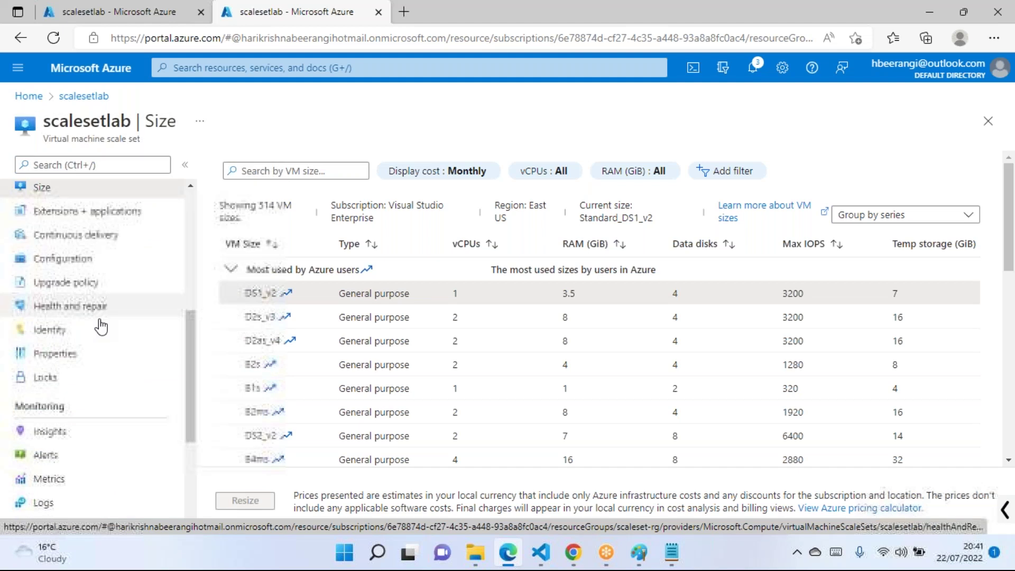
scroll(101, 334, up, 5)
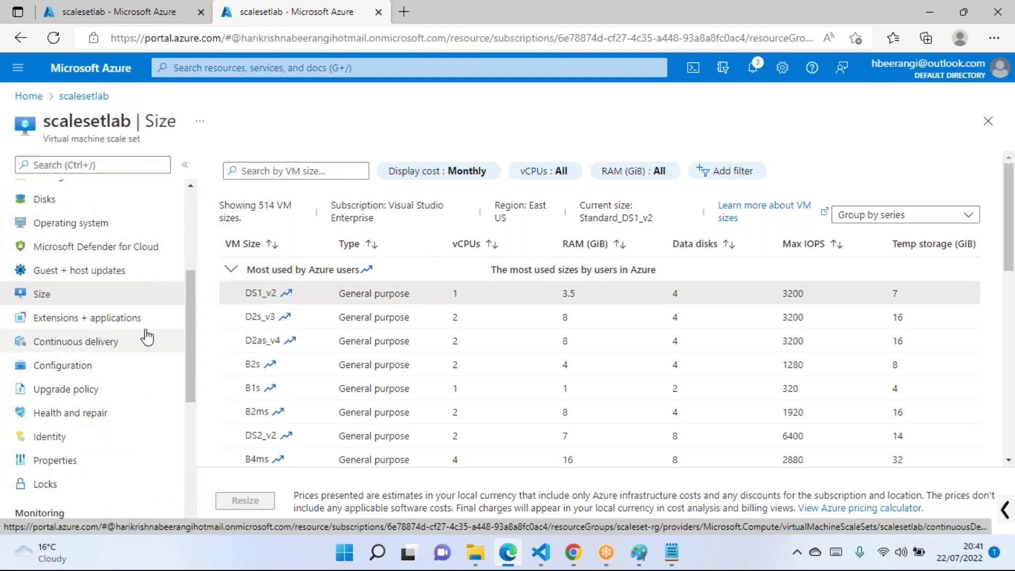
click(76, 320)
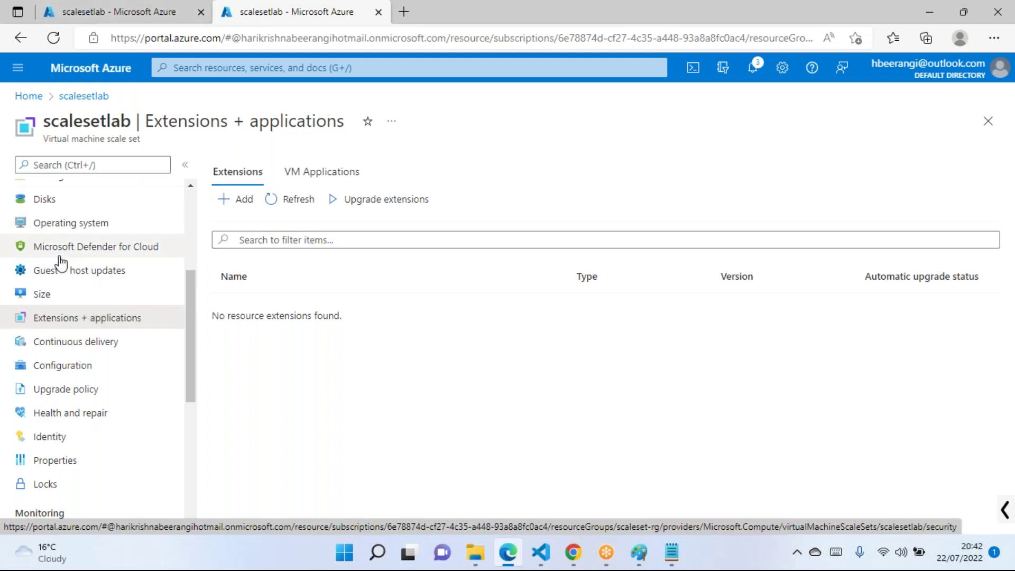
click(68, 344)
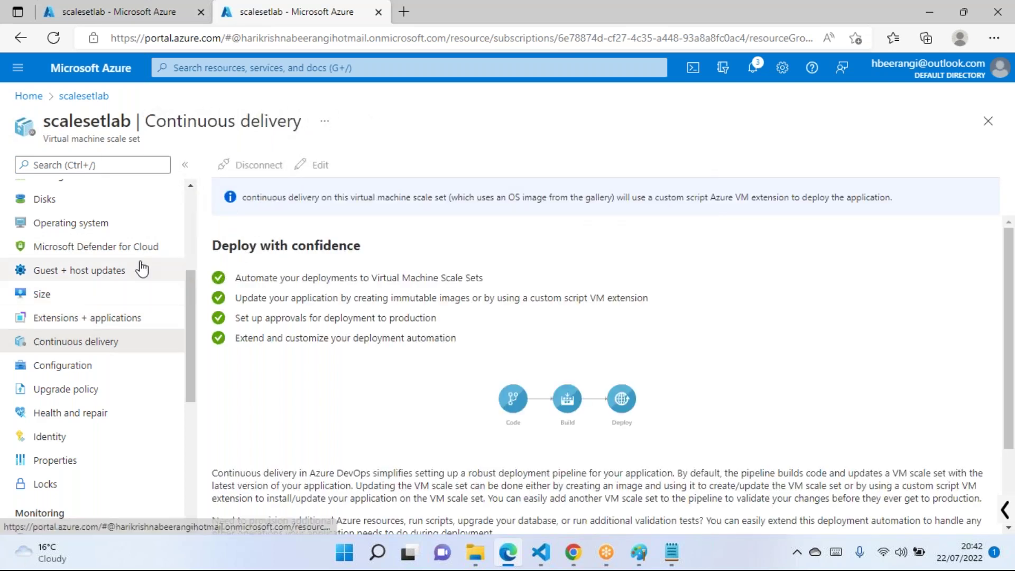
scroll(127, 267, down, 3)
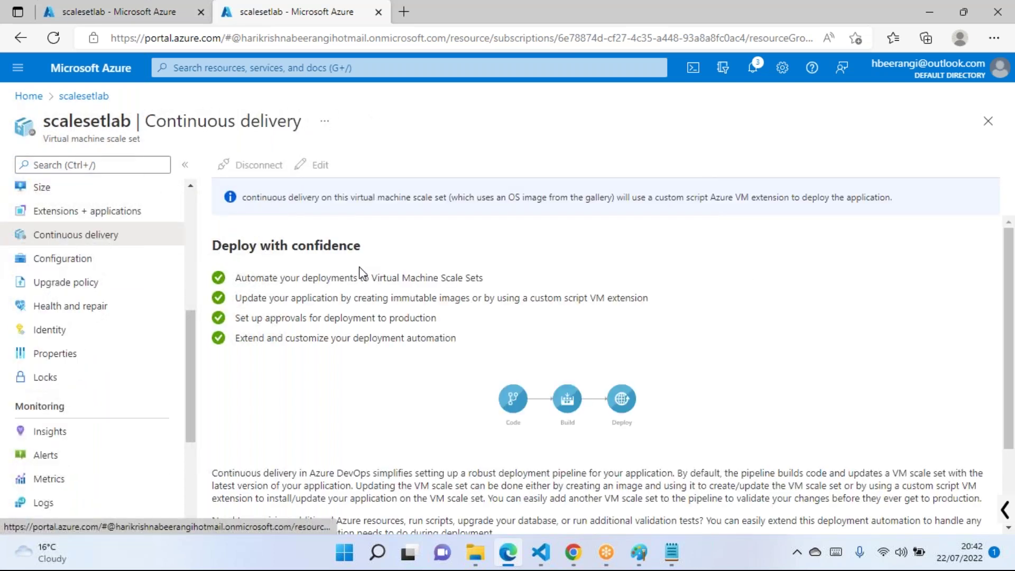
Open the scale set's configuration settings and examine the instance termination and overprovisioning options
click(65, 262)
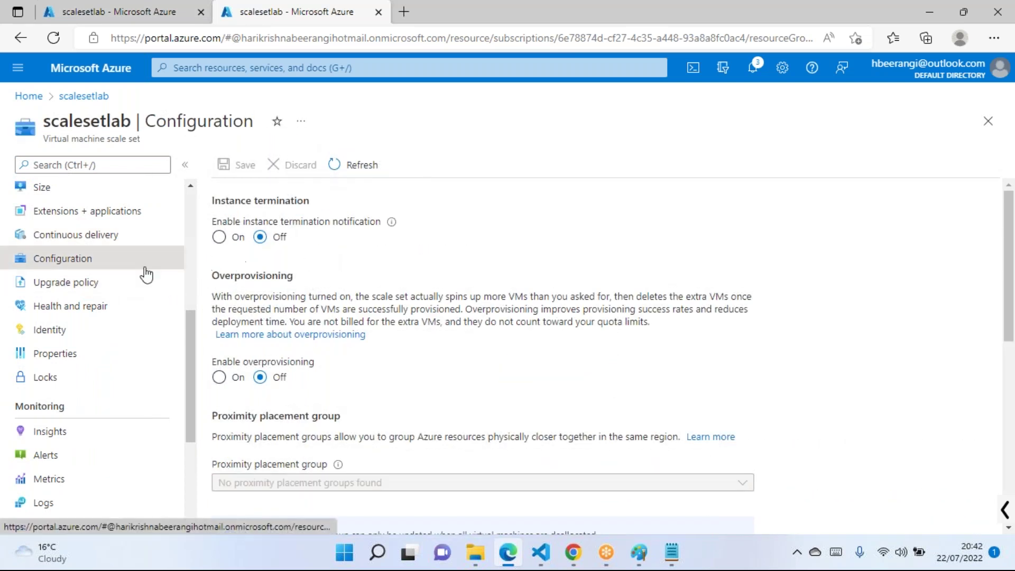
scroll(86, 285, up, 1)
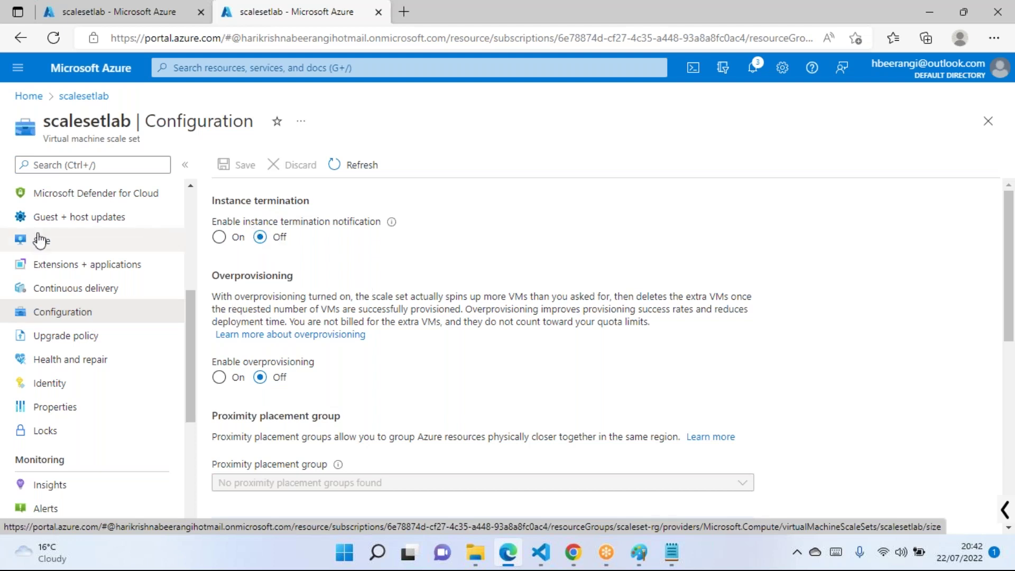
scroll(40, 240, up, 3)
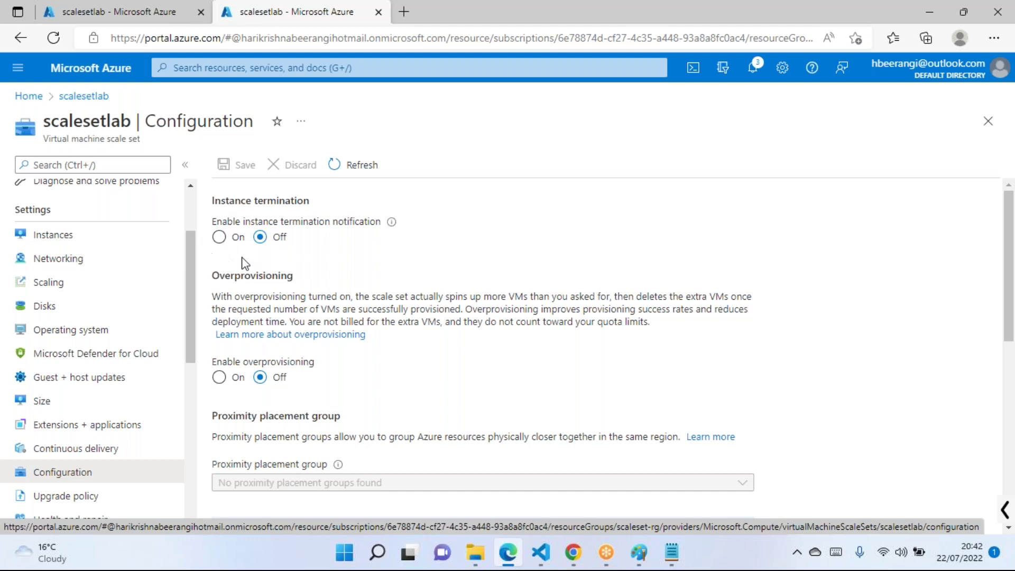
Turn on the instance termination notification to inspect the termination delay setting, and switch the notification back off
click(219, 237)
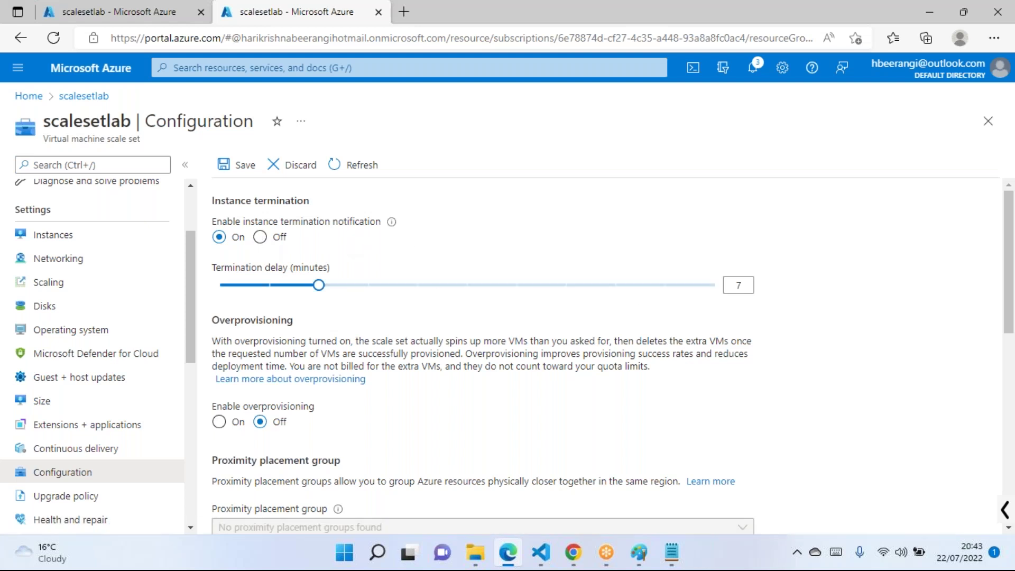
click(739, 285)
click(554, 254)
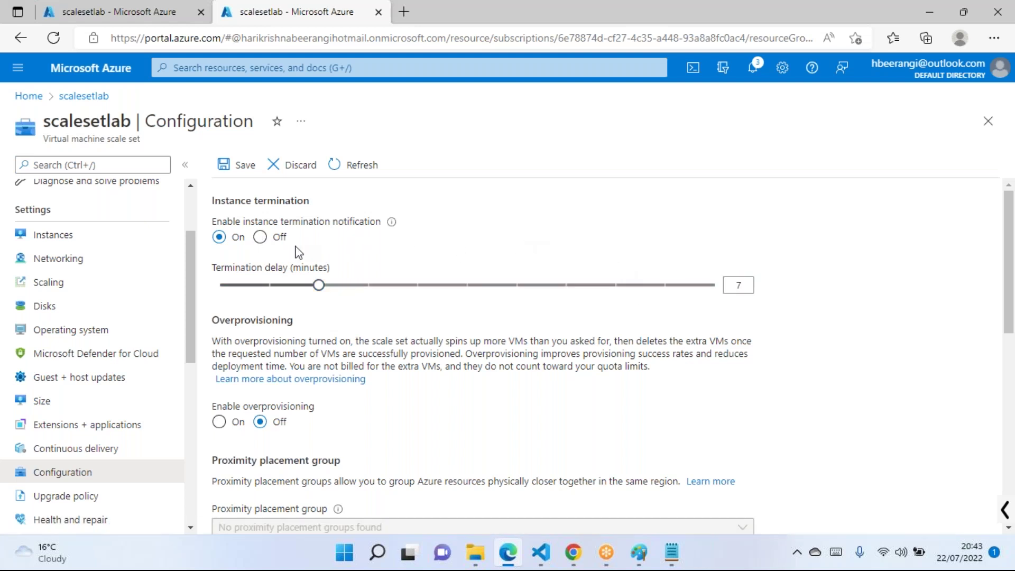
click(261, 237)
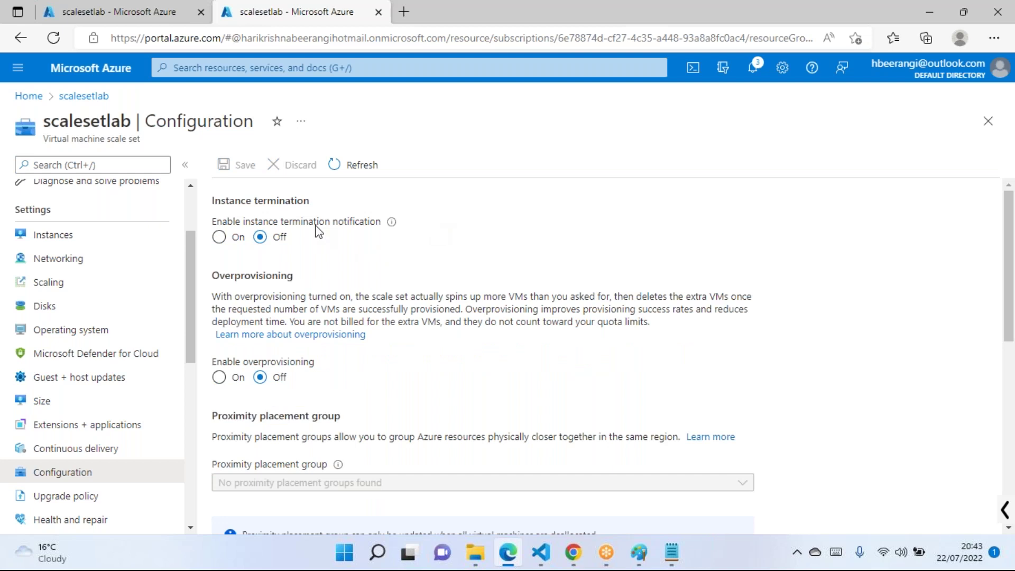
Examine the proximity placement and host group settings, and read the overprovisioning description on creating and deleting extra VMs
scroll(340, 256, down, 3)
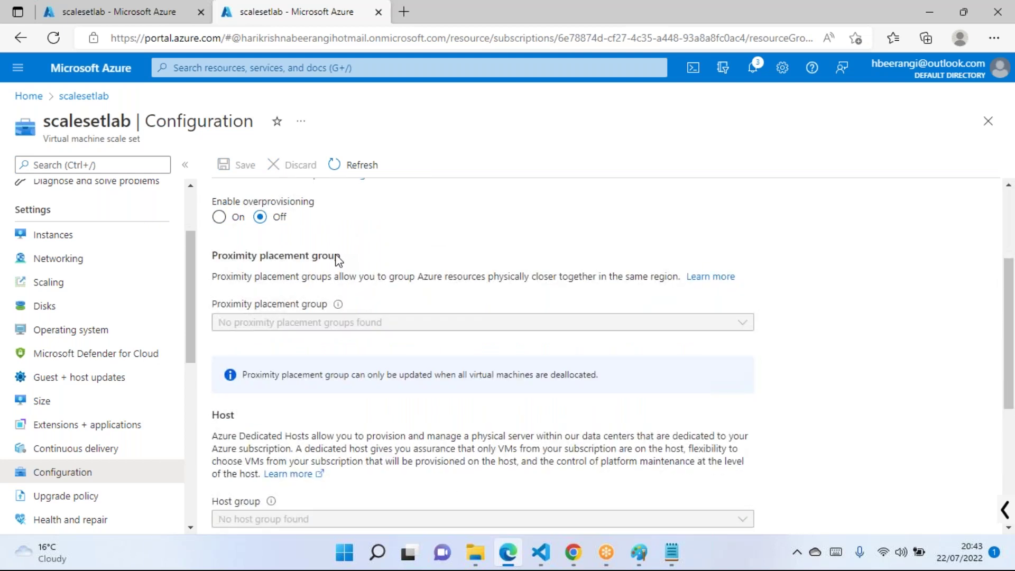
scroll(286, 302, up, 3)
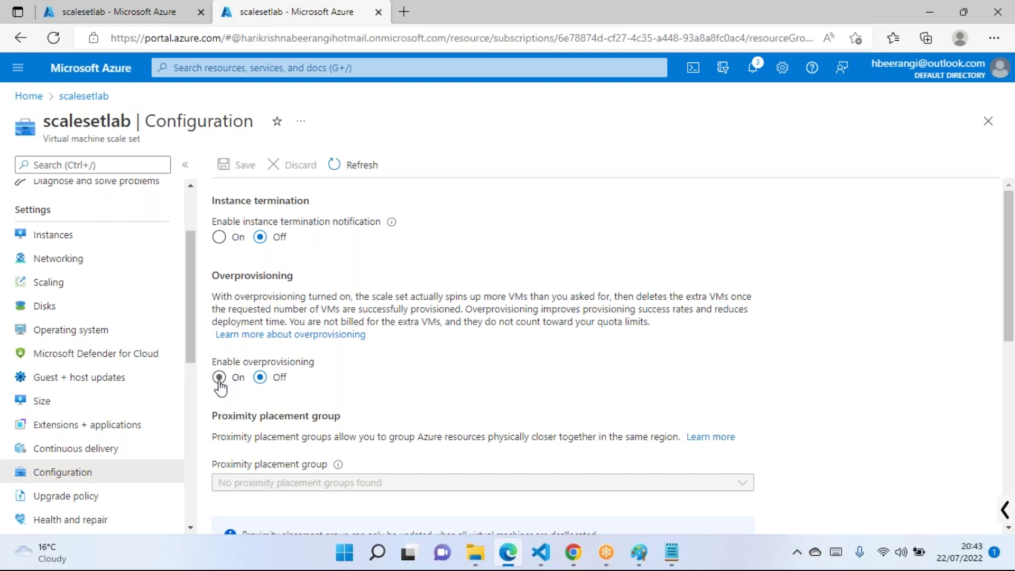
drag(356, 297, 566, 294)
click(513, 317)
drag(272, 307, 567, 305)
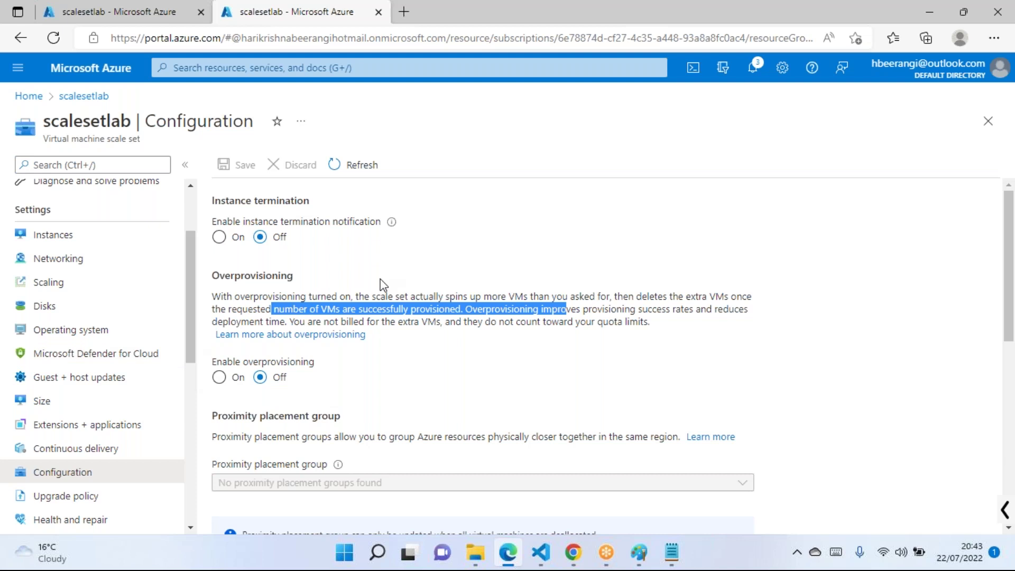
drag(213, 297, 733, 296)
click(639, 296)
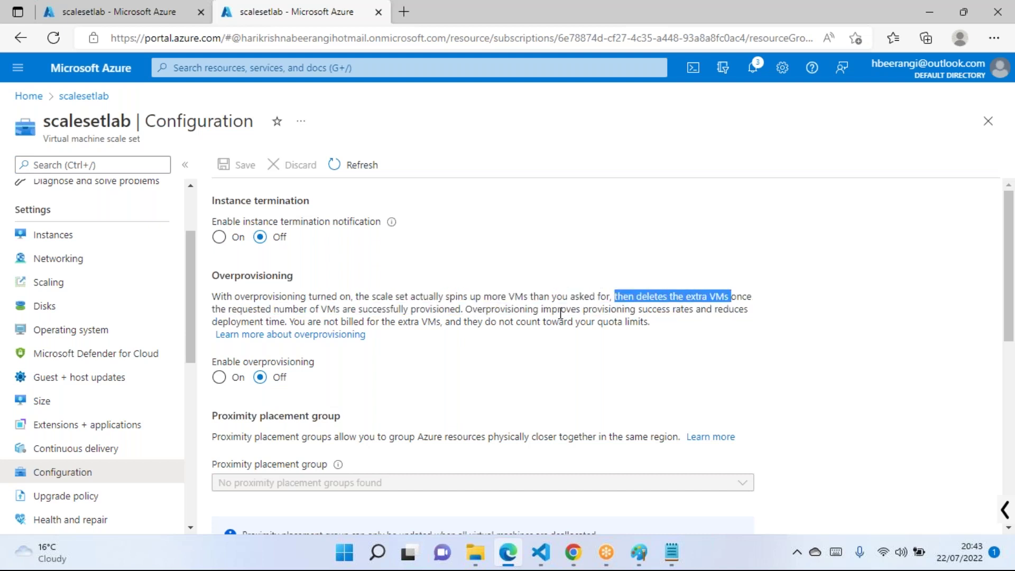
drag(327, 315, 452, 312)
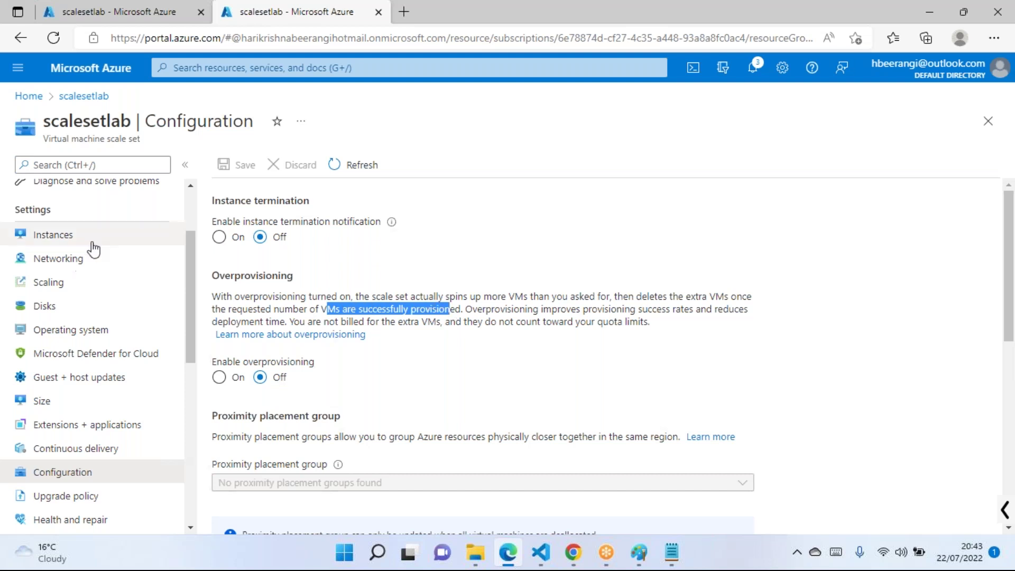
Revisit the scale set's scaling and instances settings, and examine its configuration options through to the capacity reservations
click(53, 283)
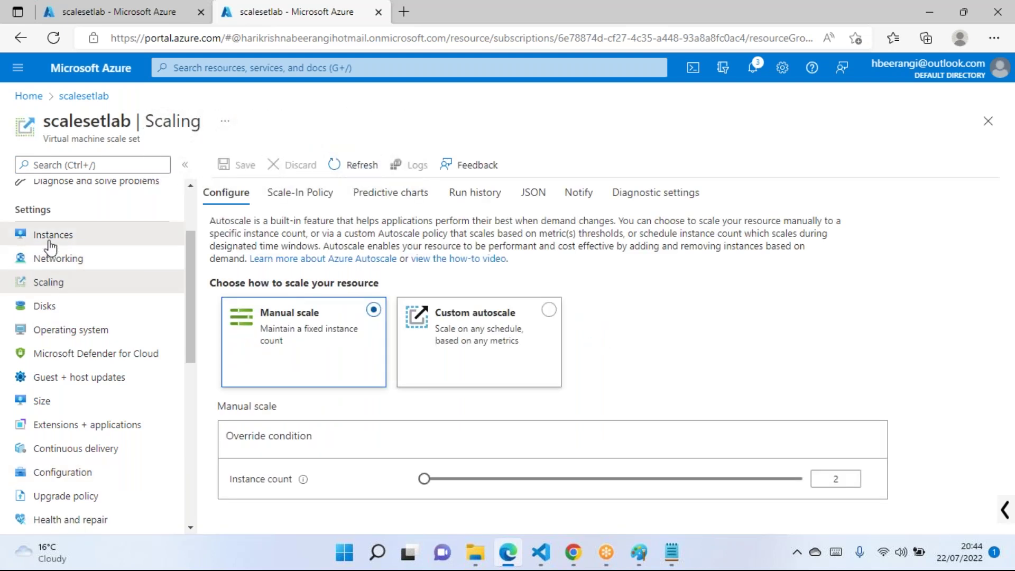
click(51, 235)
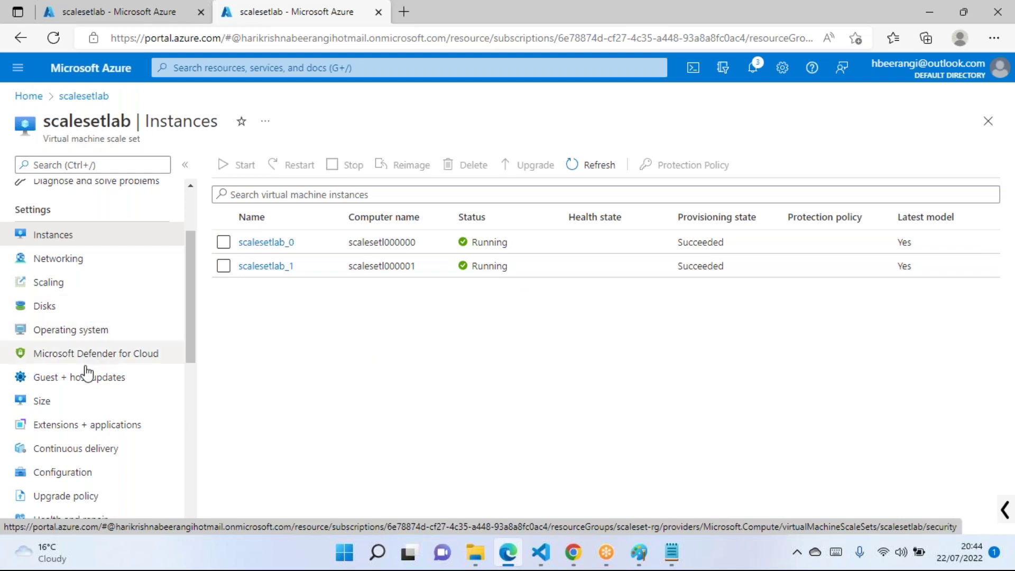
scroll(84, 378, down, 2)
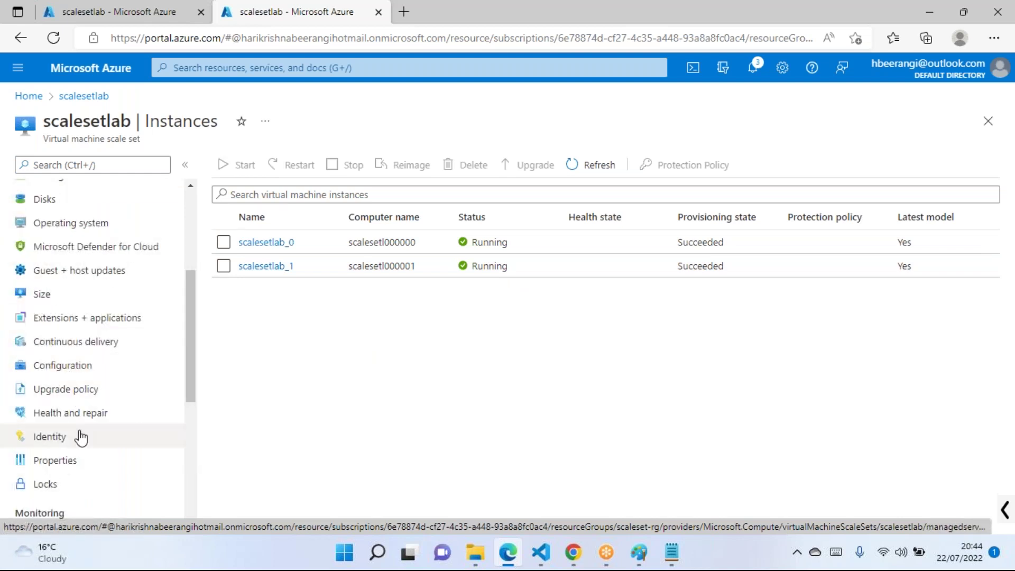
click(94, 365)
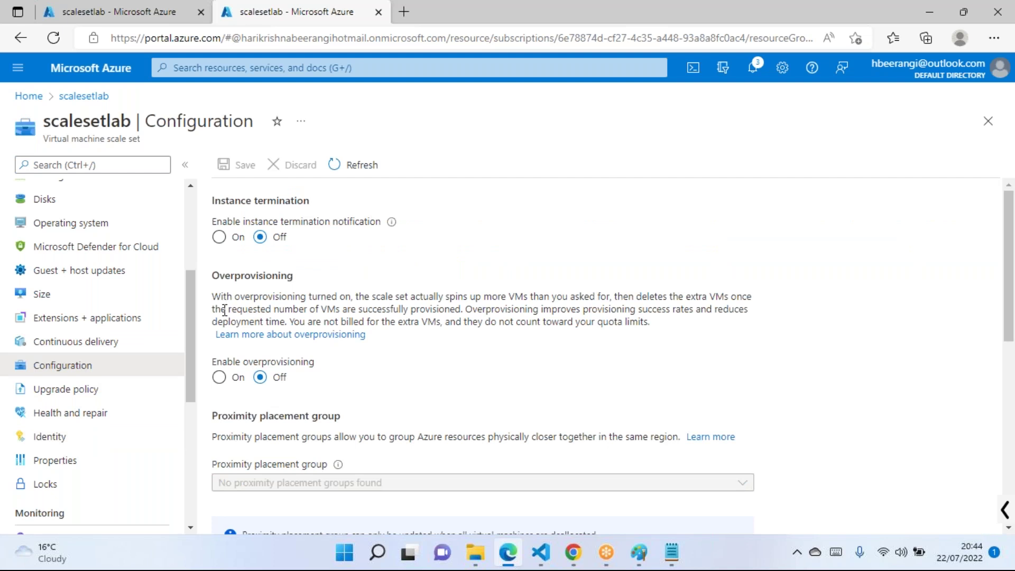
scroll(237, 301, down, 2)
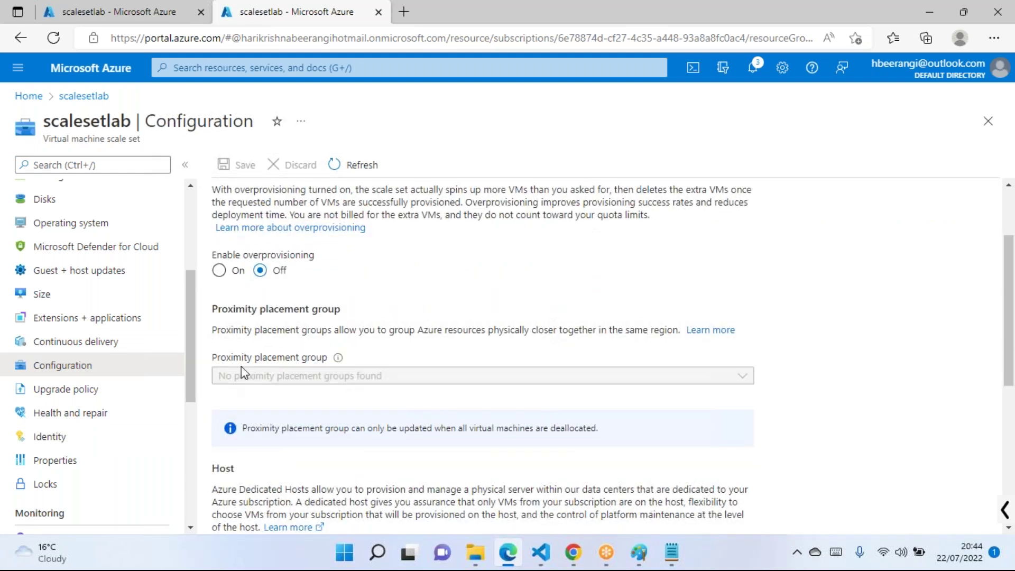
scroll(297, 320, down, 5)
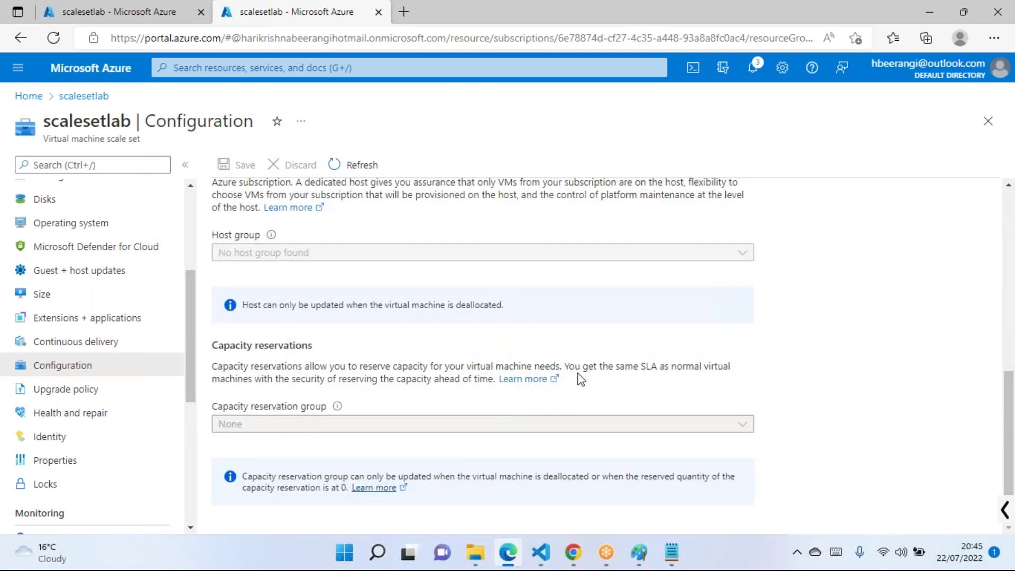
Open the scale set's upgrade policy and examine the automatic, manual and rolling upgrade modes without changing the selection
click(100, 390)
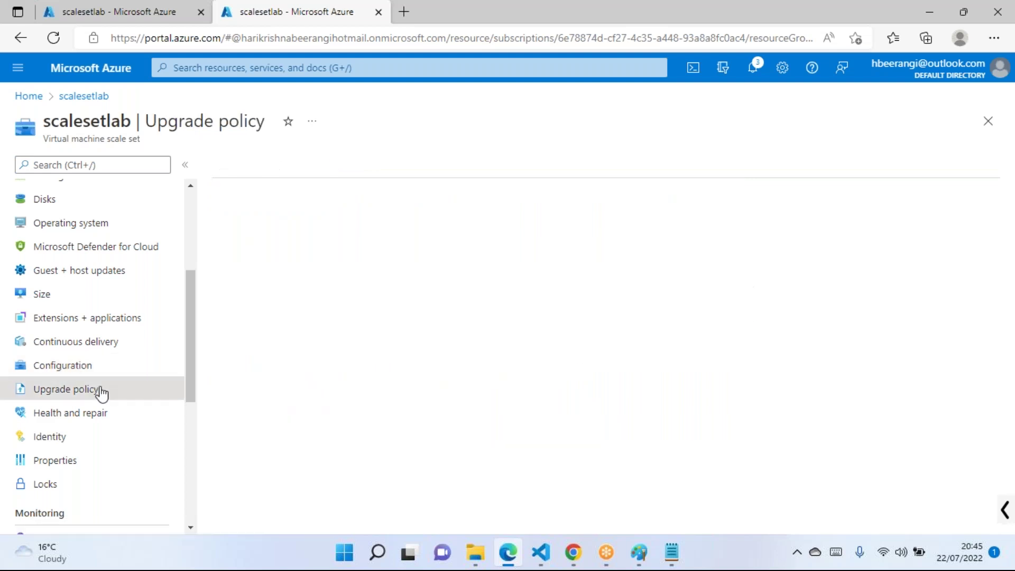
click(505, 247)
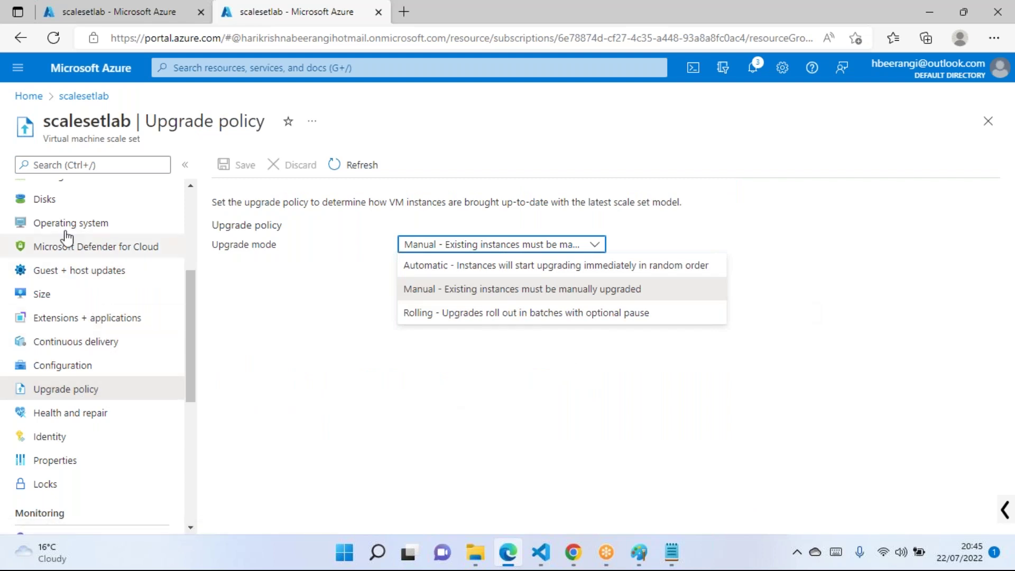
scroll(69, 249, up, 2)
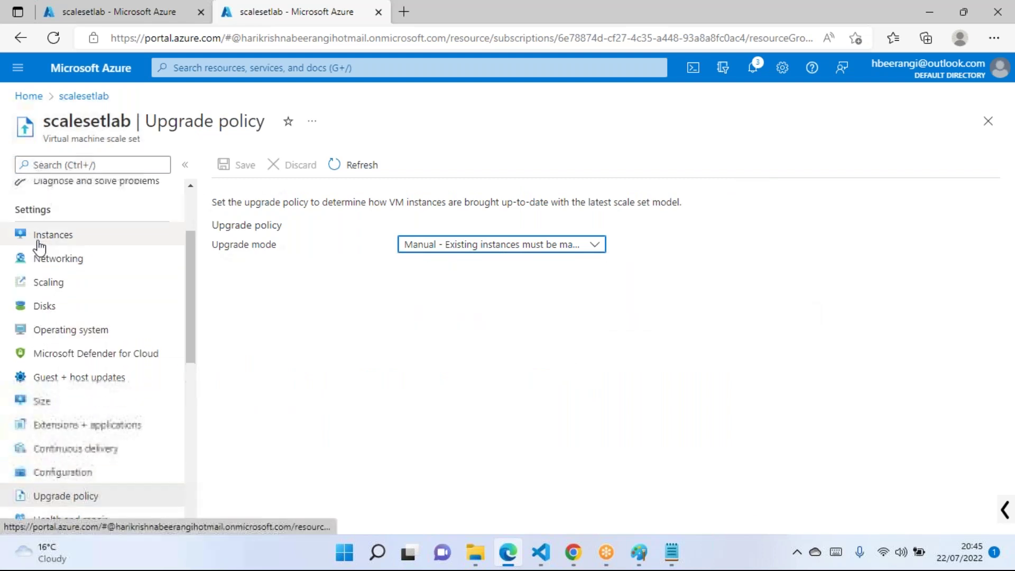
click(435, 248)
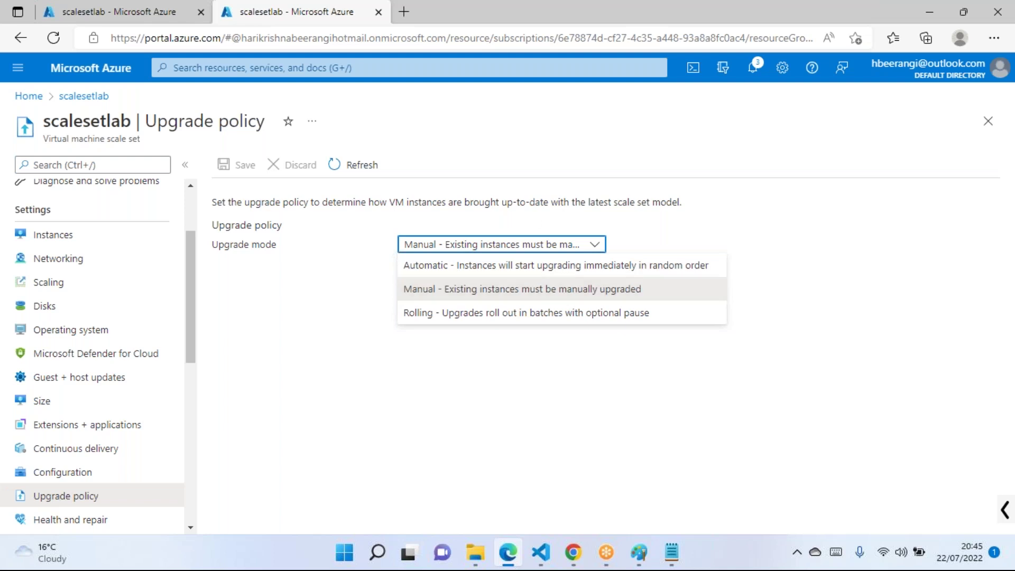
click(363, 287)
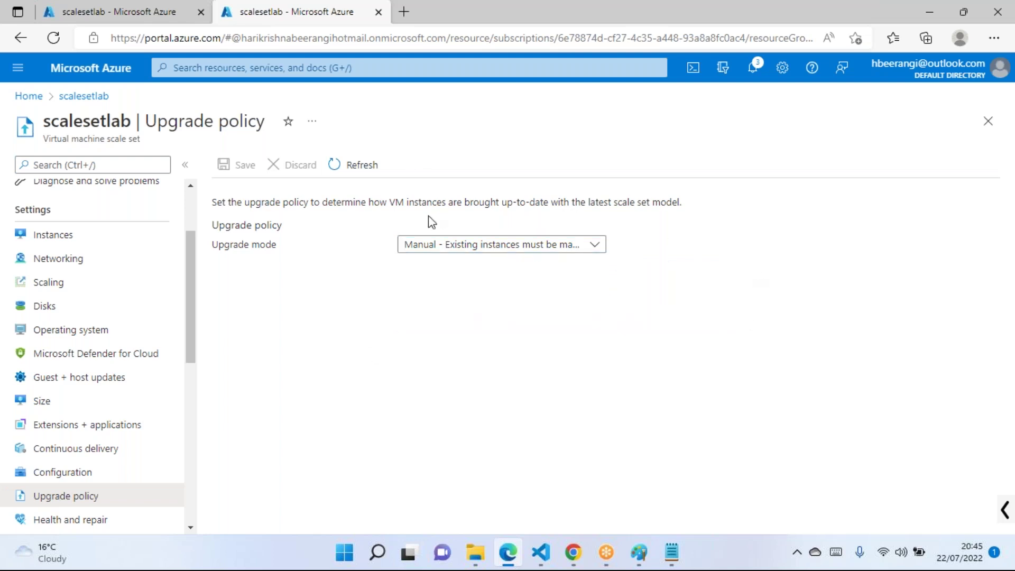
Review the scale set's application health monitoring setting and its system-assigned managed identity options
scroll(141, 356, down, 4)
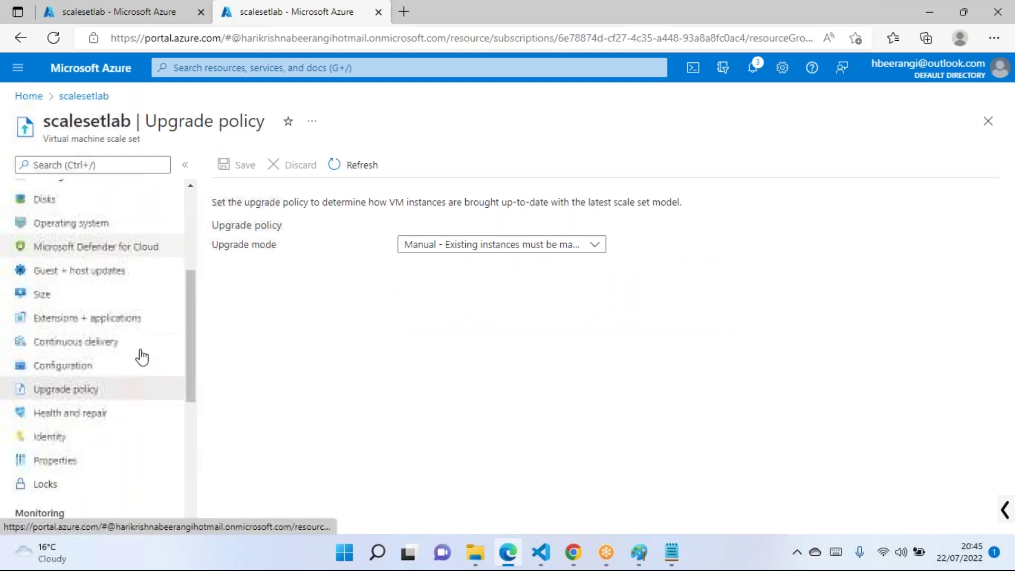
double_click(70, 311)
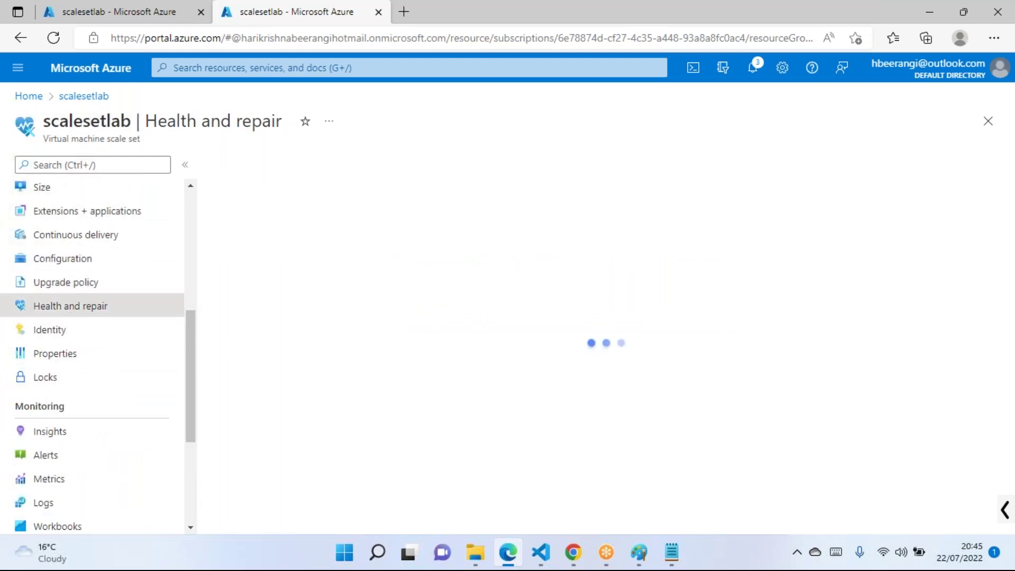
click(427, 343)
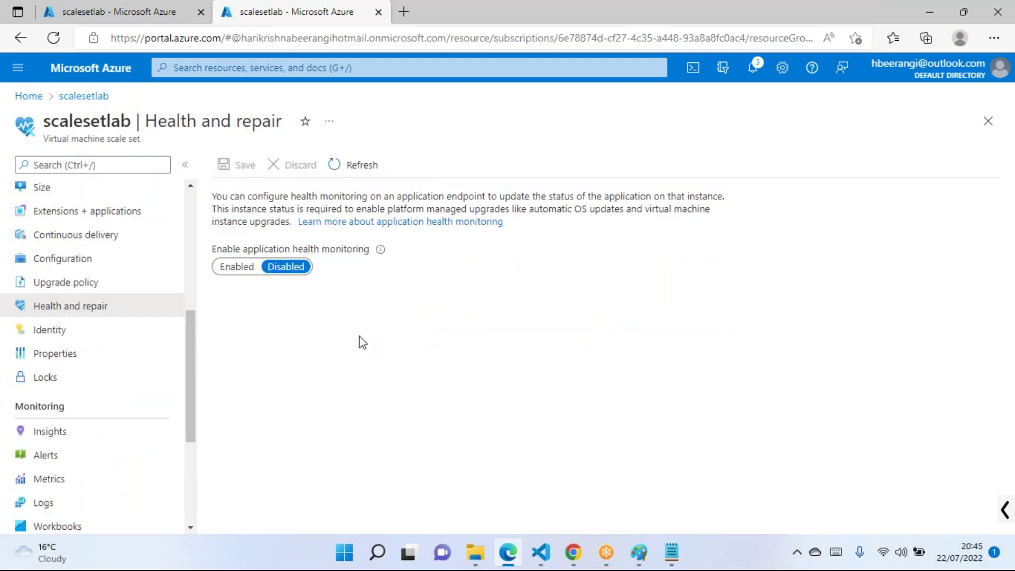
click(68, 335)
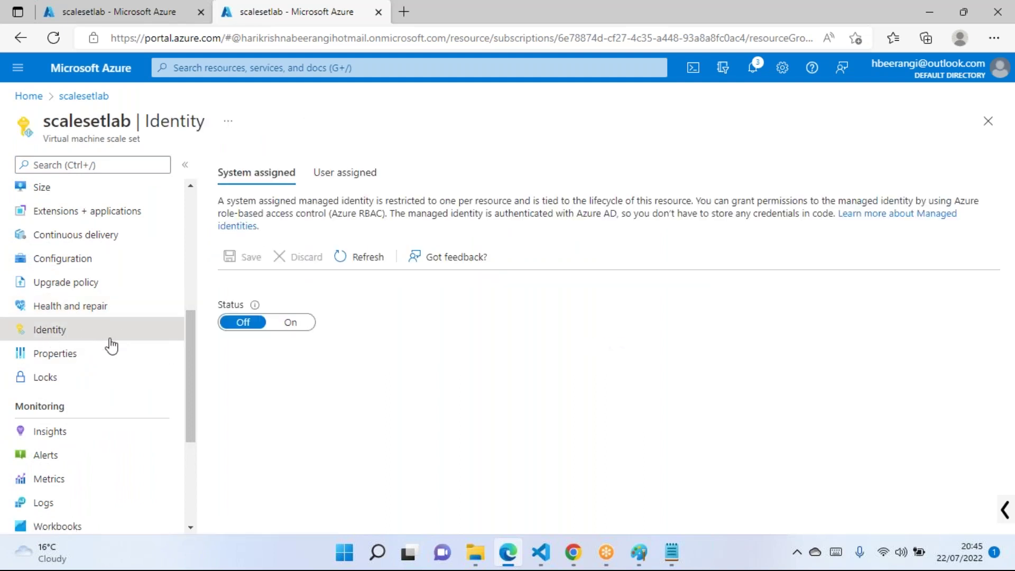
Review the scale set's properties, and highlight the VM size Standard_DS1_v2 under SKU
click(86, 365)
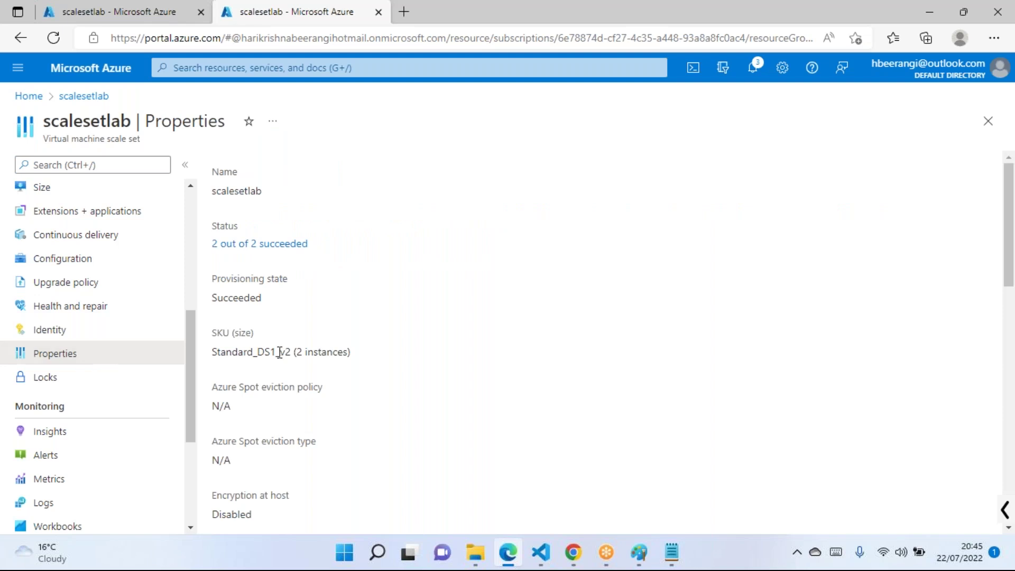
click(89, 379)
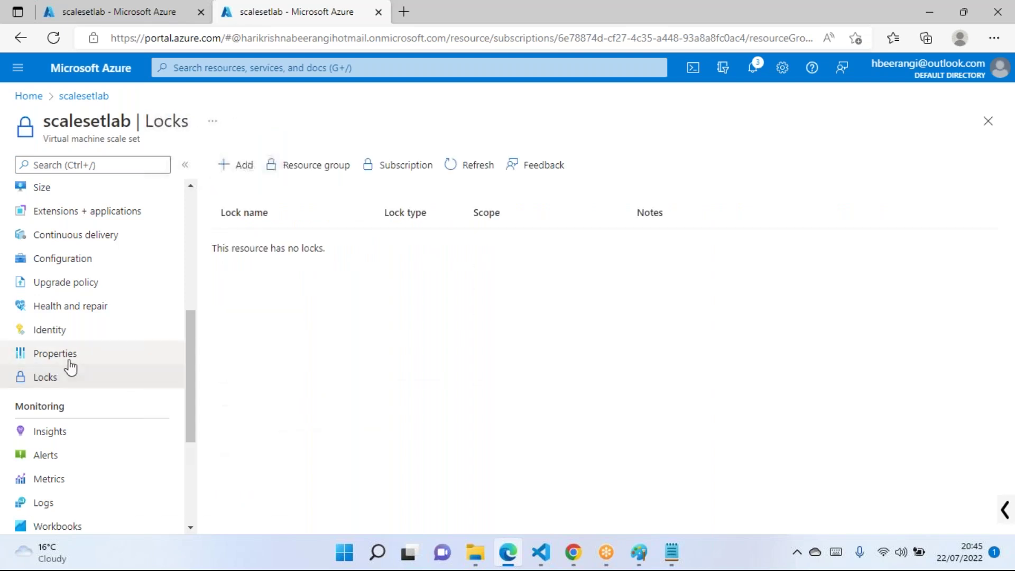
click(69, 358)
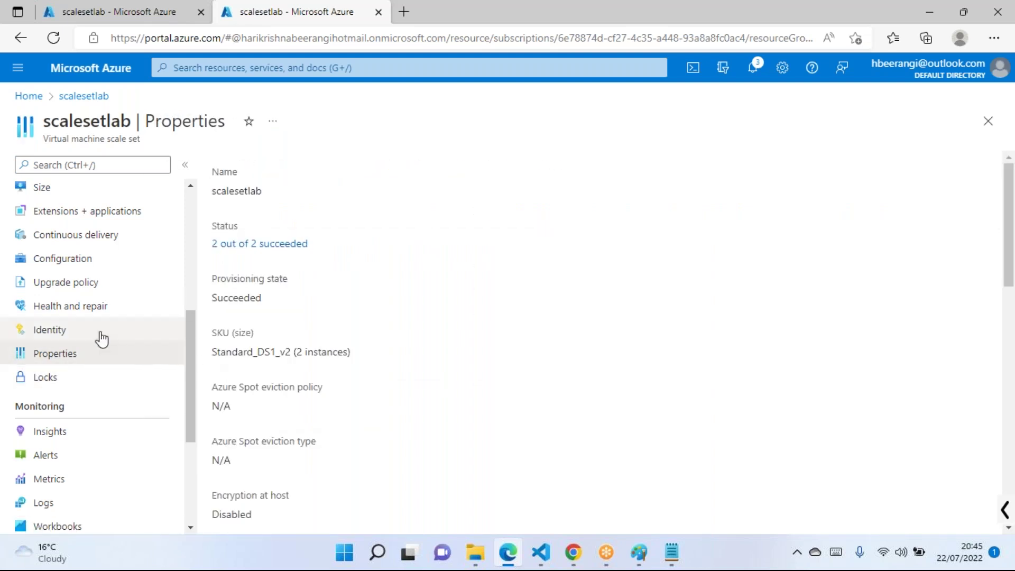
scroll(90, 323, up, 3)
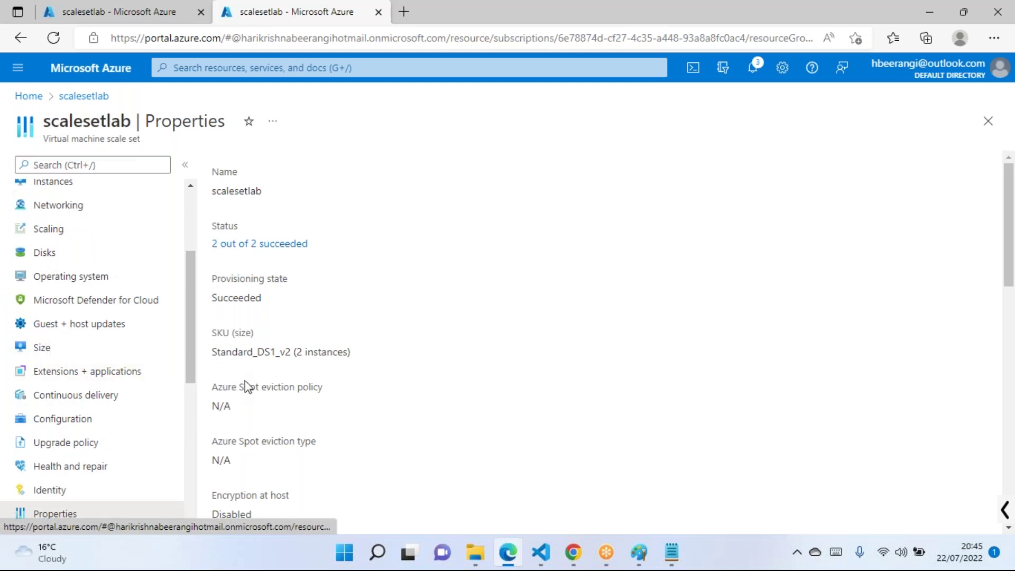
scroll(245, 380, down, 2)
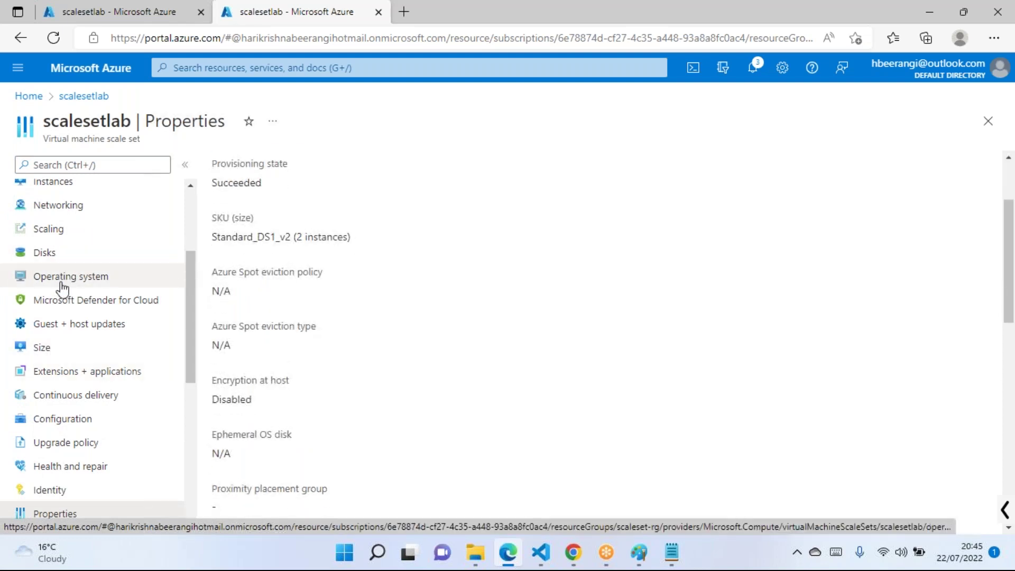
drag(216, 241, 295, 245)
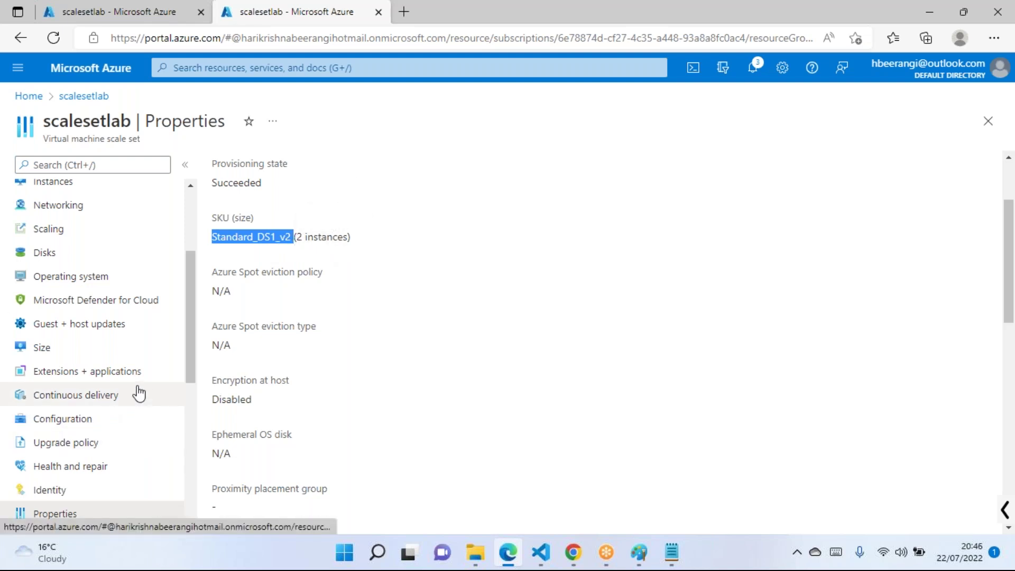
Check the scale set's resource locks and read its Insights monitoring page
drag(189, 336, 184, 444)
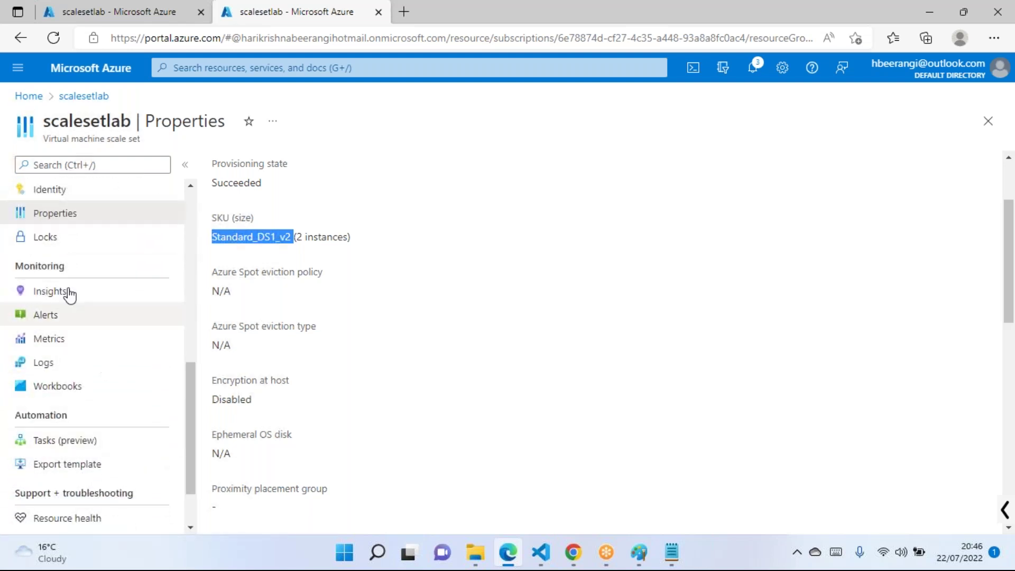
click(66, 243)
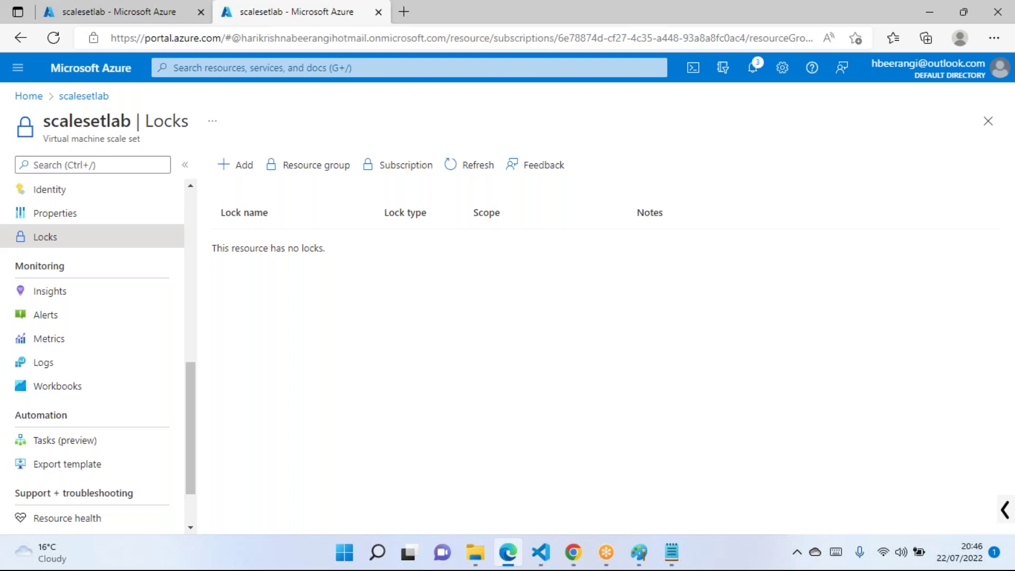
click(59, 294)
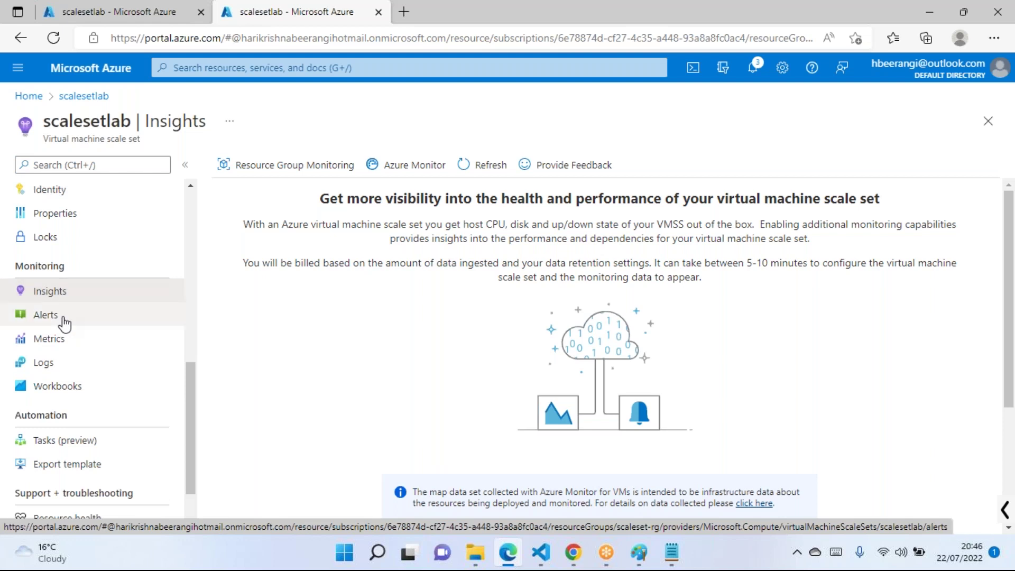
Look over the monitoring, automation and troubleshooting options, and open the scale set's admin password reset page
scroll(64, 312, down, 1)
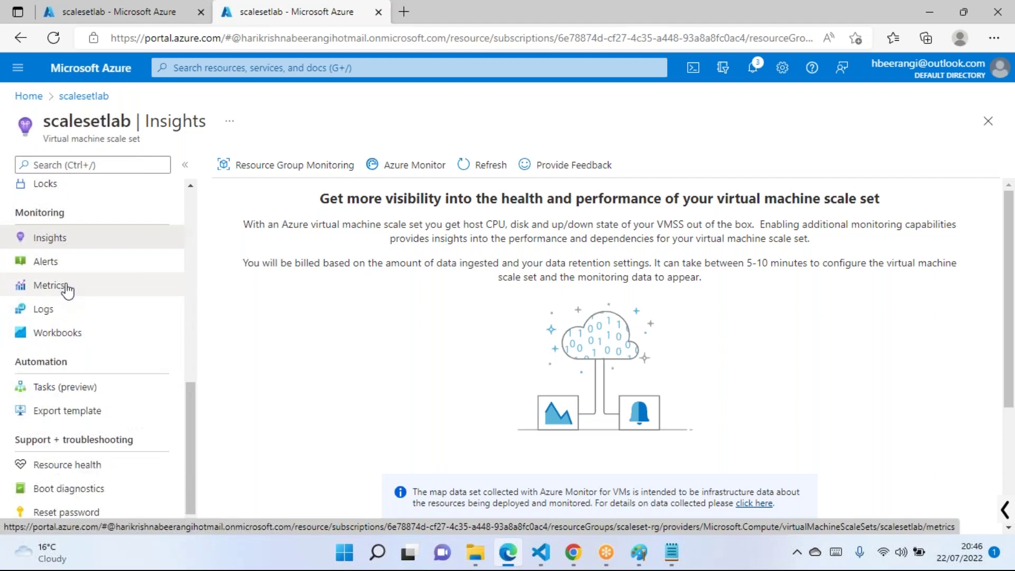
scroll(66, 290, down, 1)
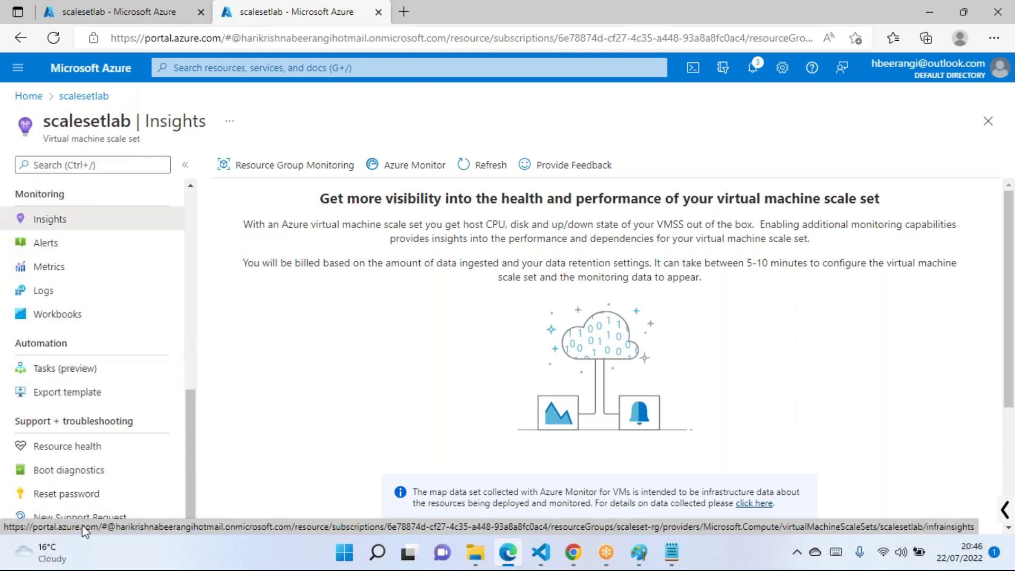
click(62, 495)
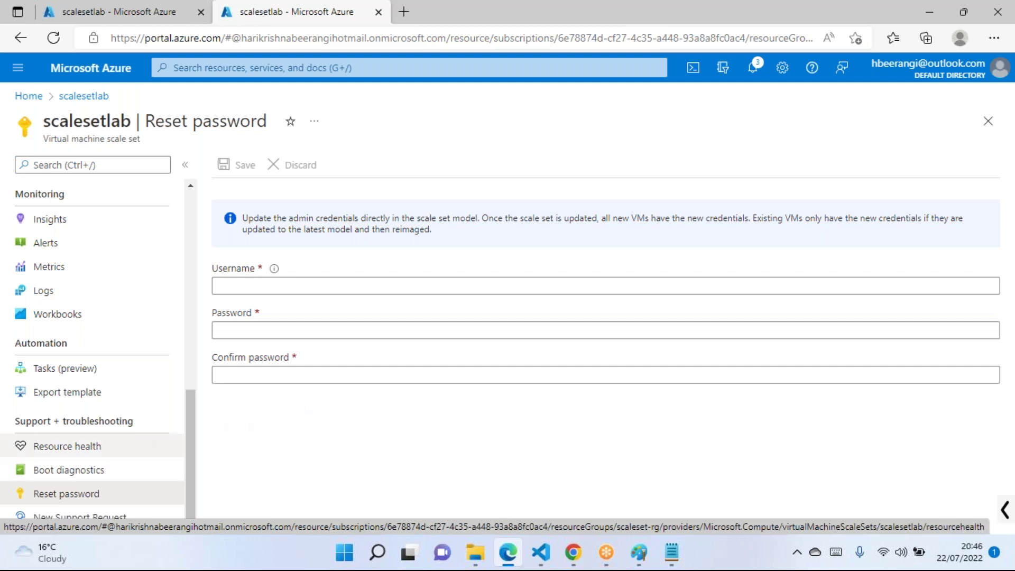
Stop and deallocate the scalesetlab scale set from its overview page, and return to the portal home page
scroll(141, 426, up, 10)
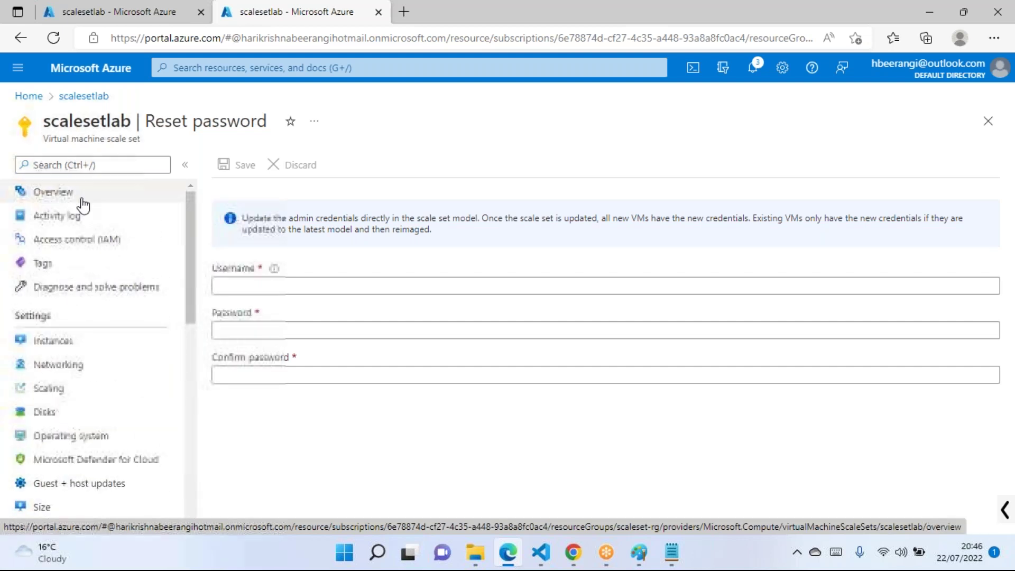
click(80, 194)
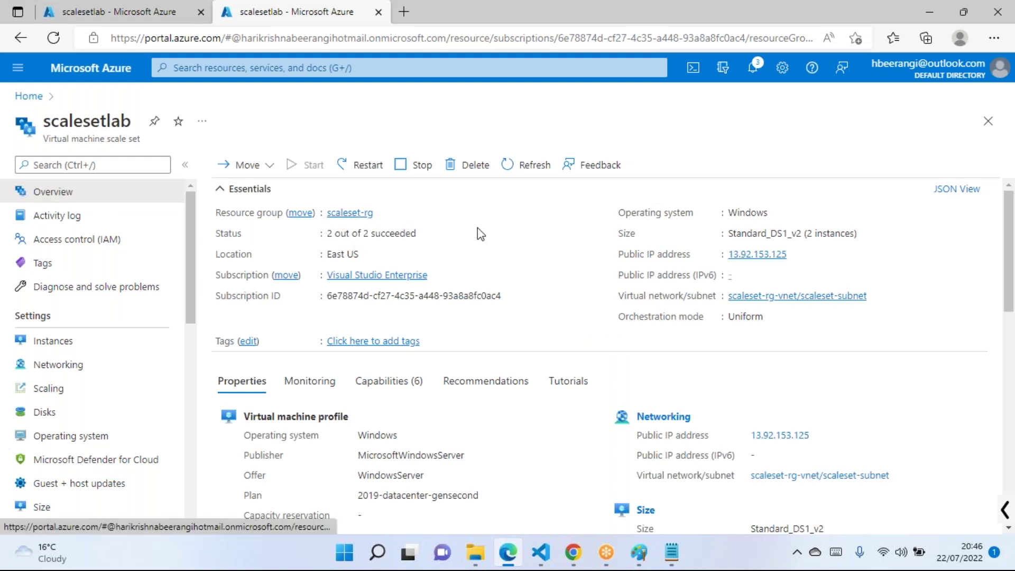
click(413, 165)
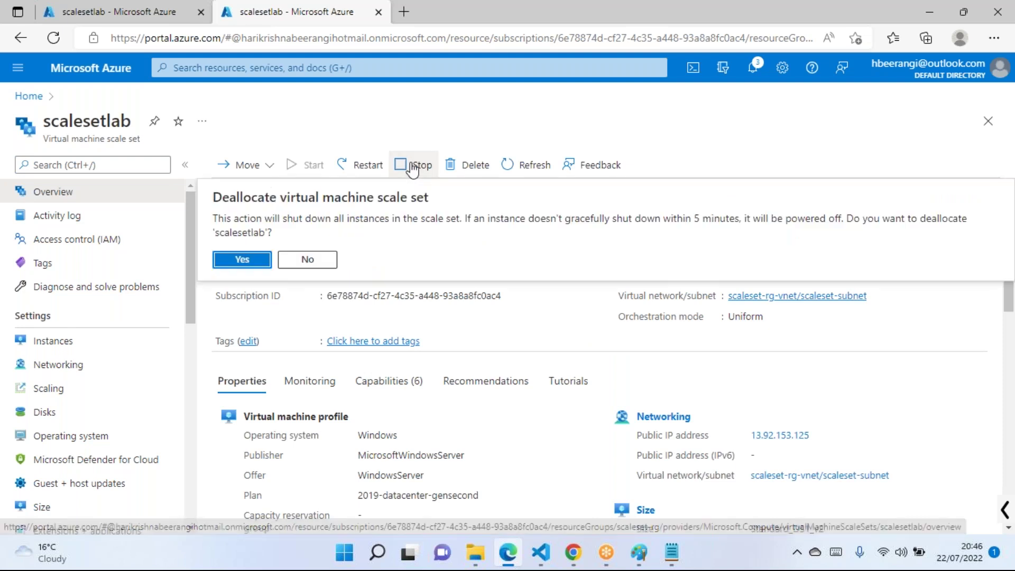
click(244, 260)
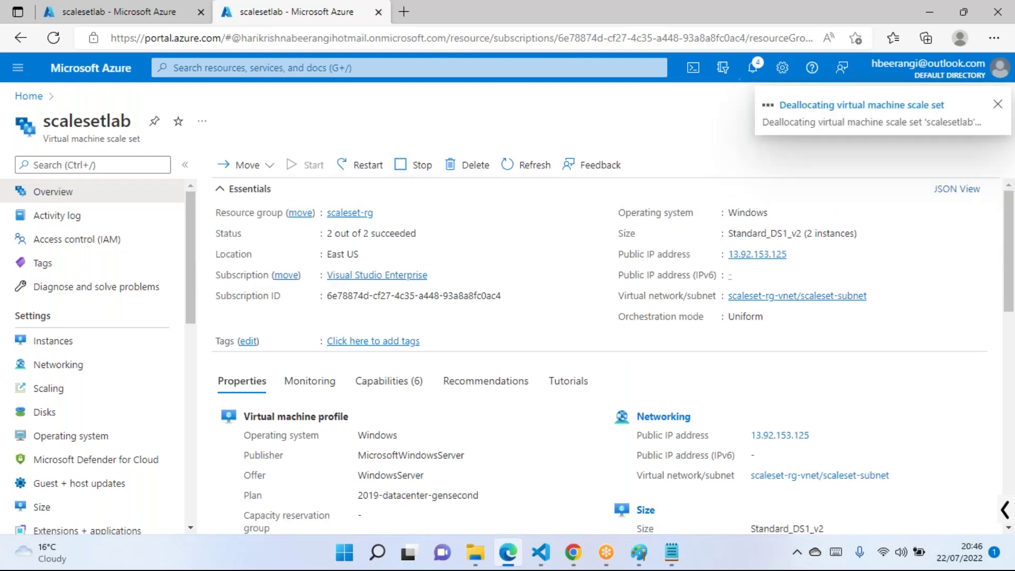
click(999, 107)
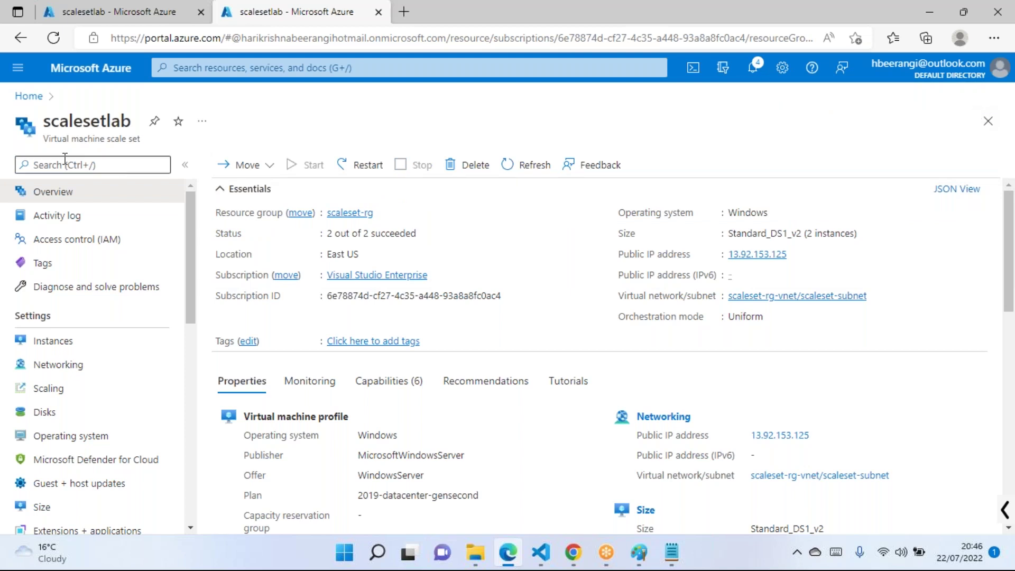
click(27, 96)
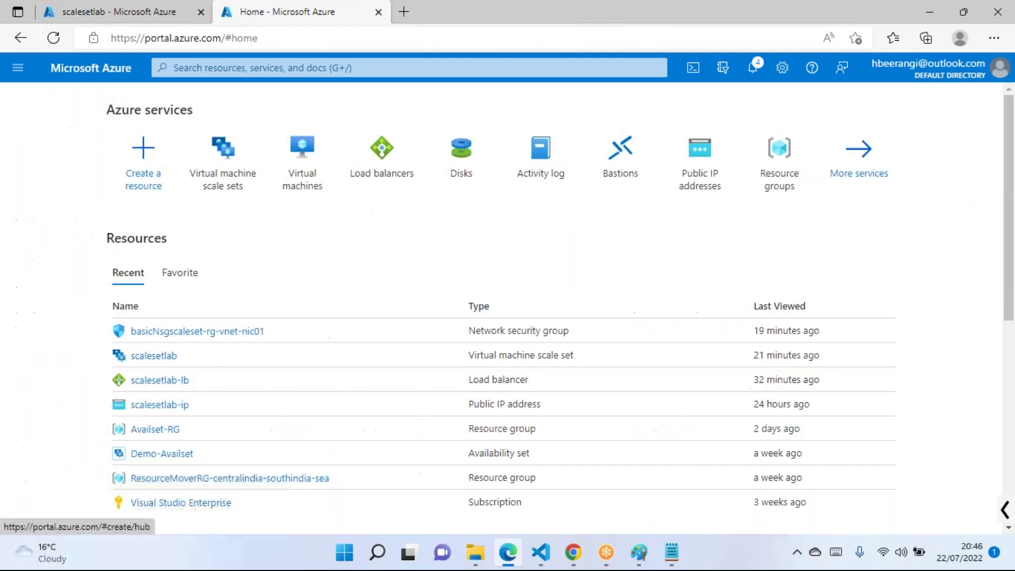